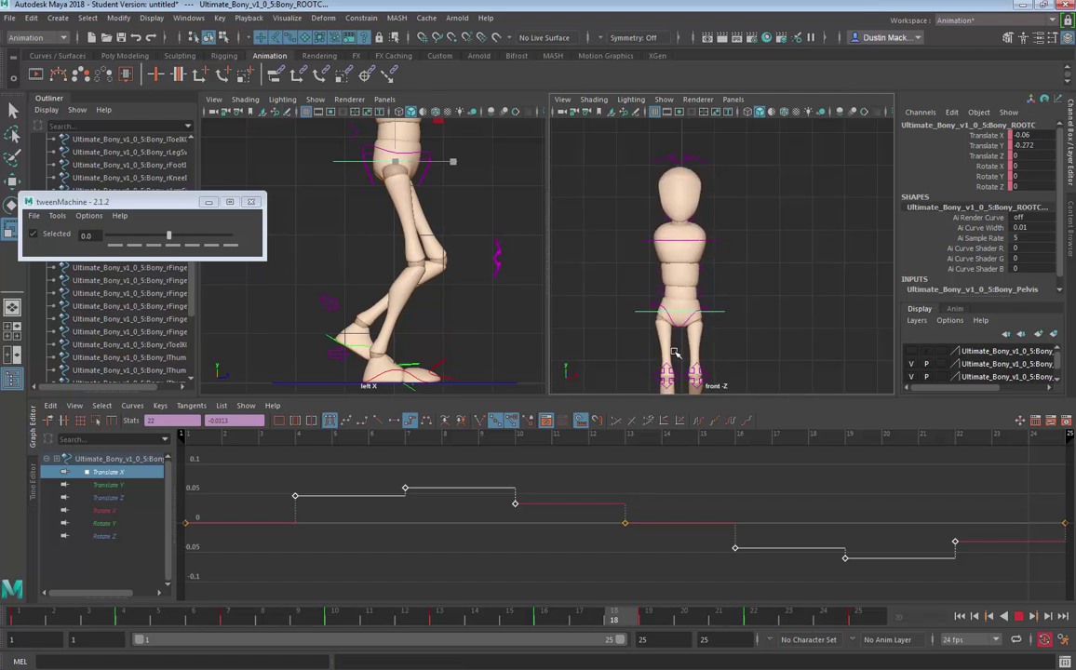
Step: Stop playback, return to frame 1 and try rotating the main hip control about Z in the front view
key("Escape")
left_click_drag(110, 617, 19, 617)
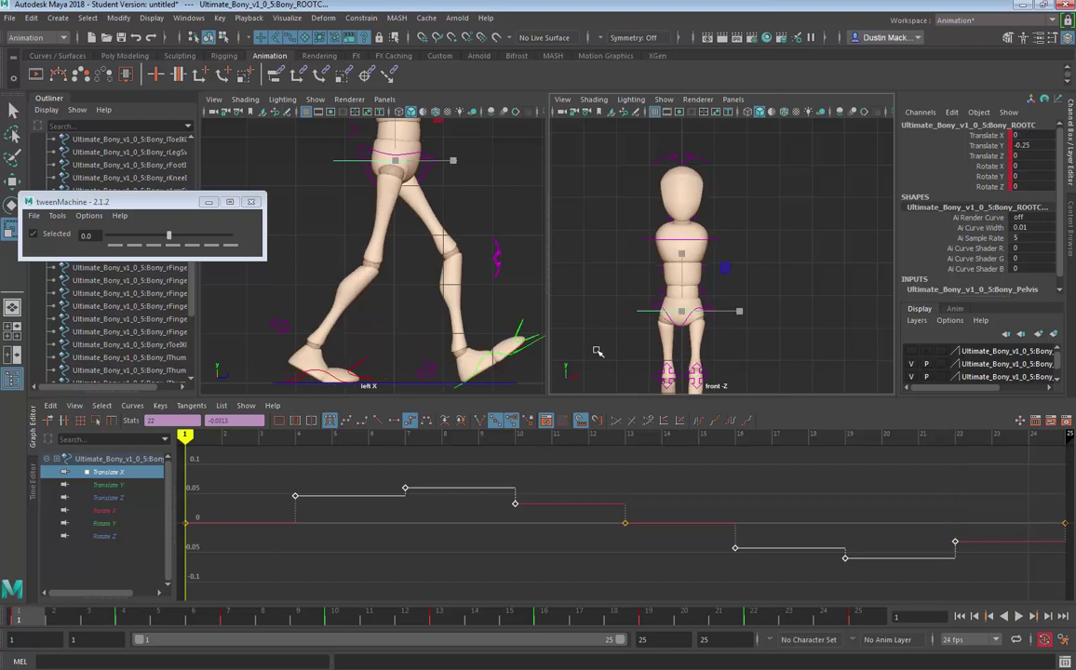
left_click(685, 321)
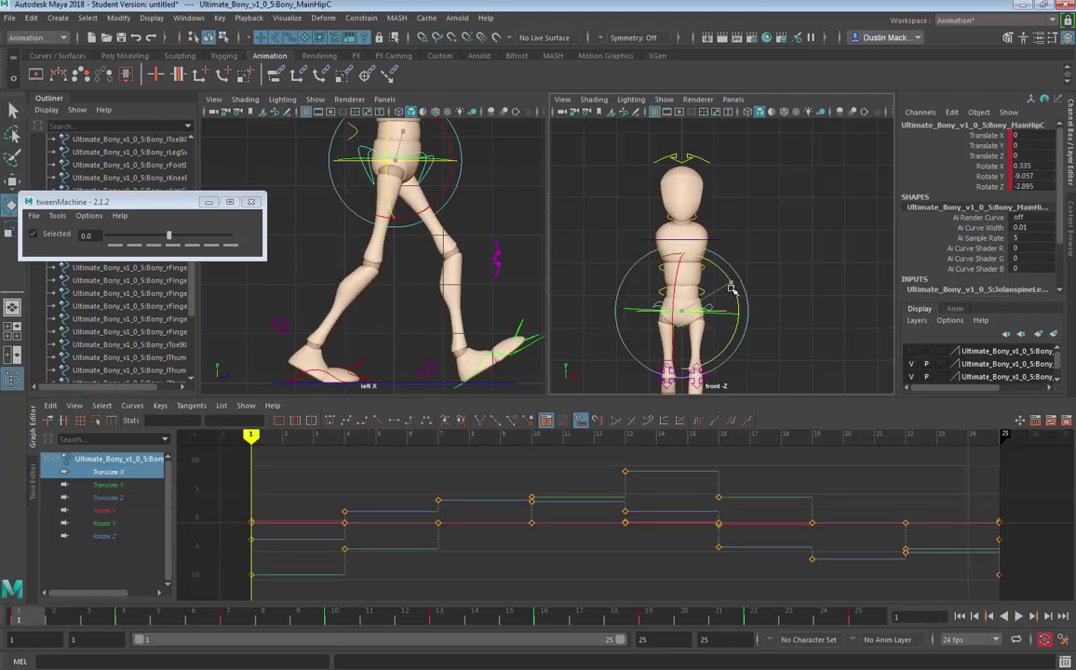
key("ctrl+z")
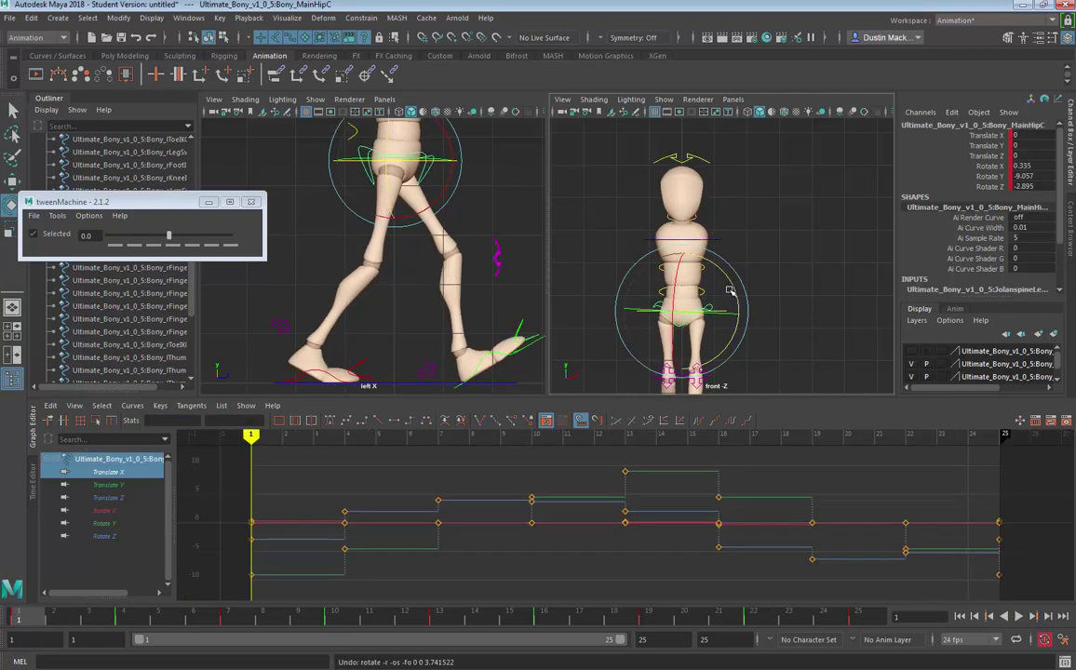
Step: Collapse the Graph Editor to enlarge the viewports and switch to a single perspective view
left_click_drag(676, 401, 676, 405)
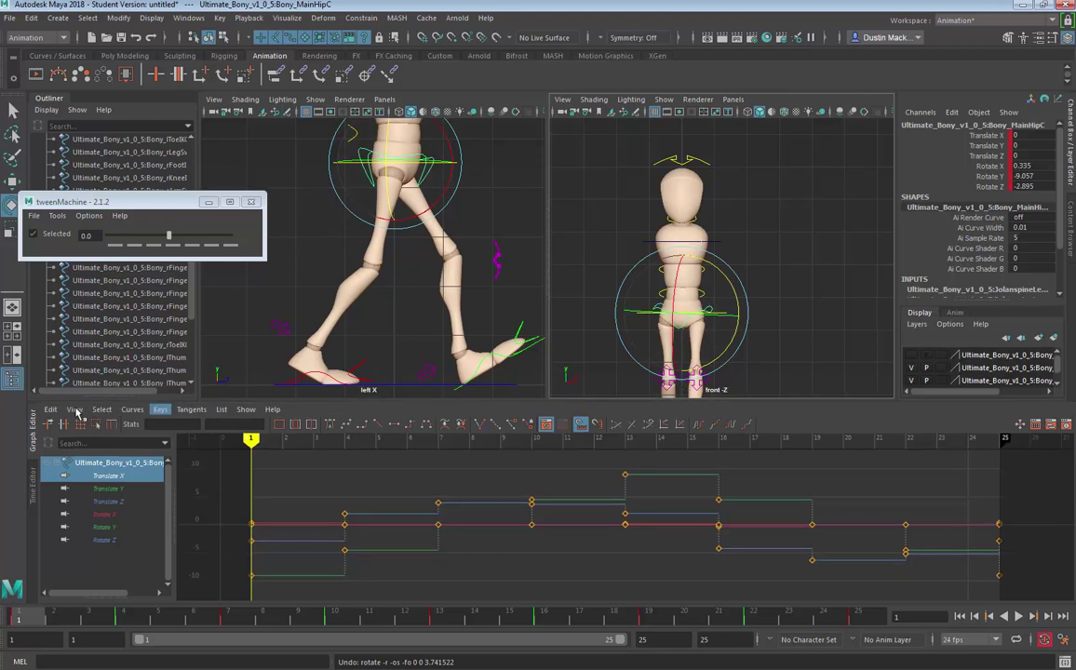
left_click(35, 434)
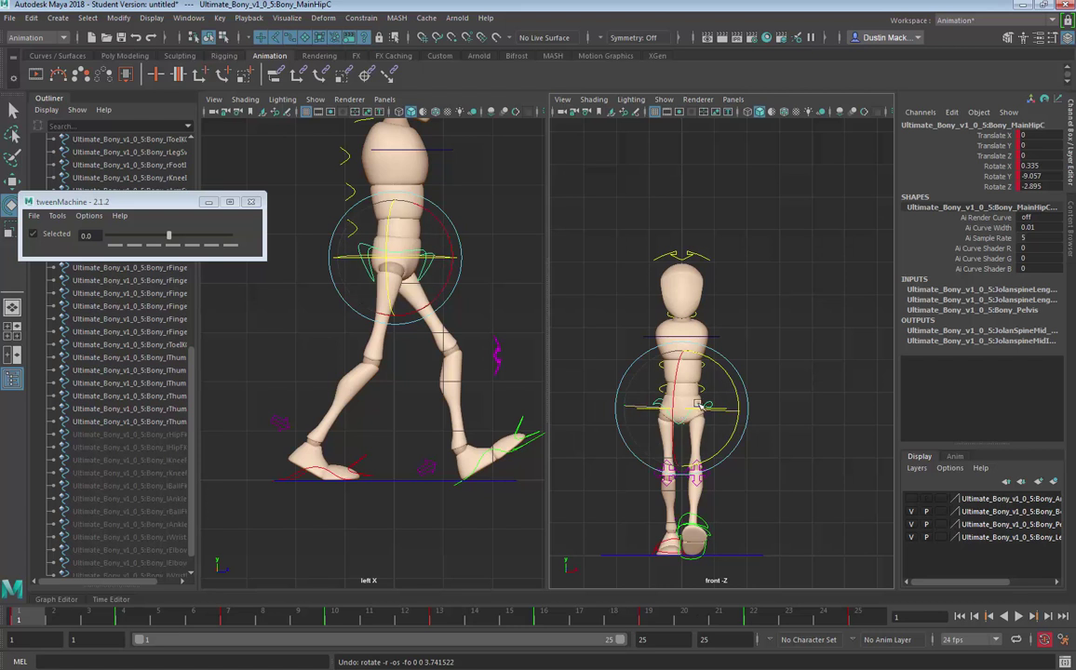
left_click(702, 397)
key("space")
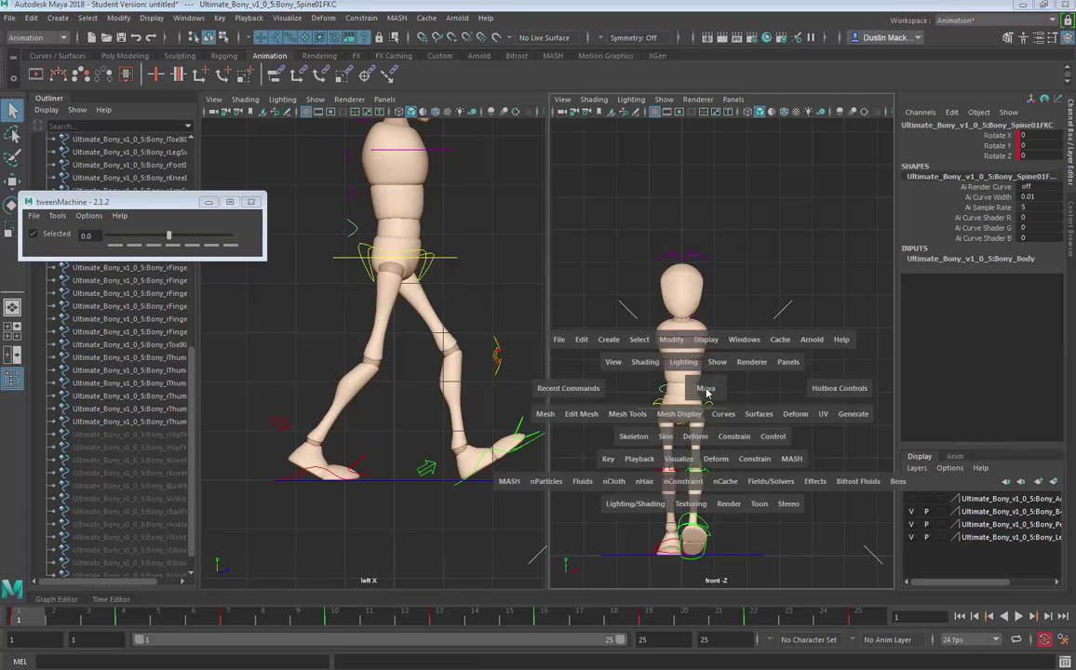
left_click_drag(705, 393, 652, 388)
key("space")
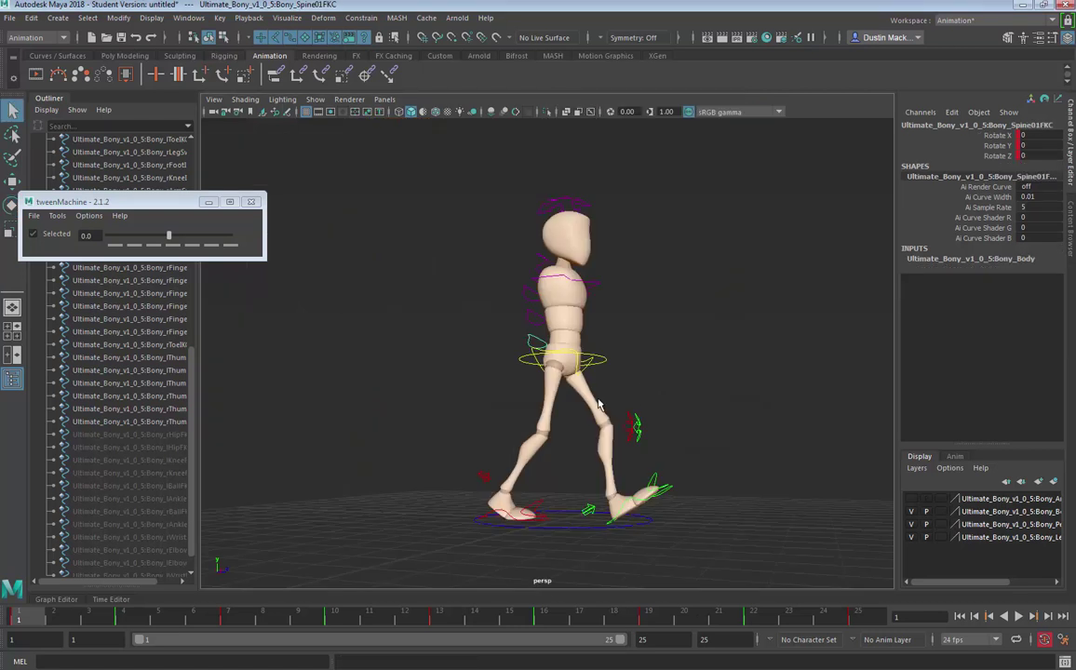
Step: Select the main hip control and move the timeline to frame 7
left_click_drag(544, 367, 585, 359, "alt")
left_click(572, 359)
left_click(578, 358)
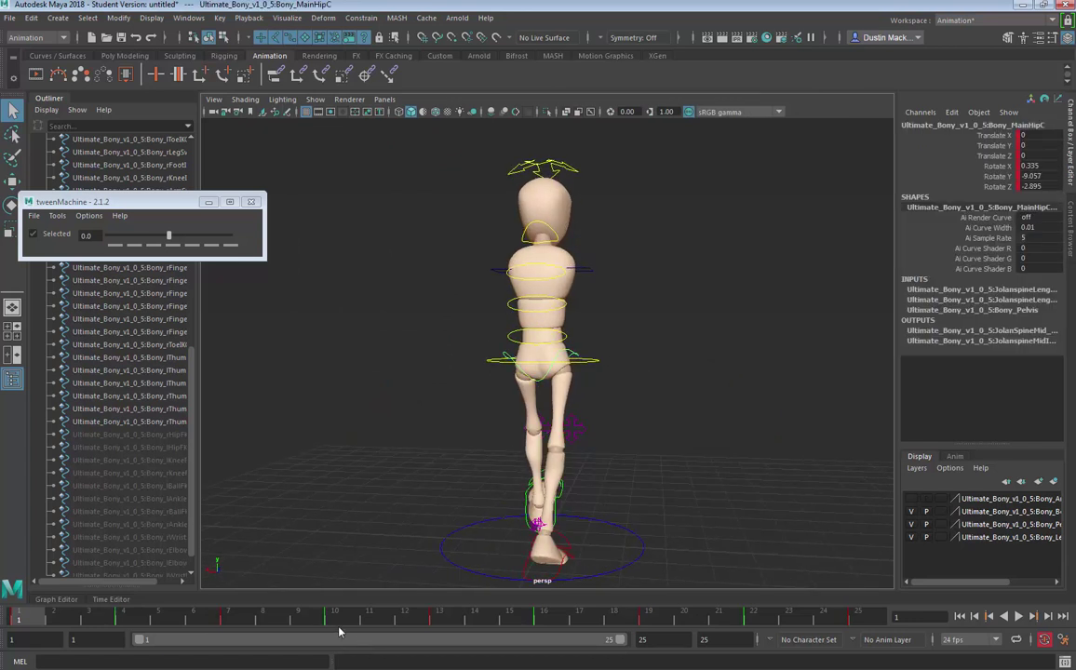
key("alt+v")
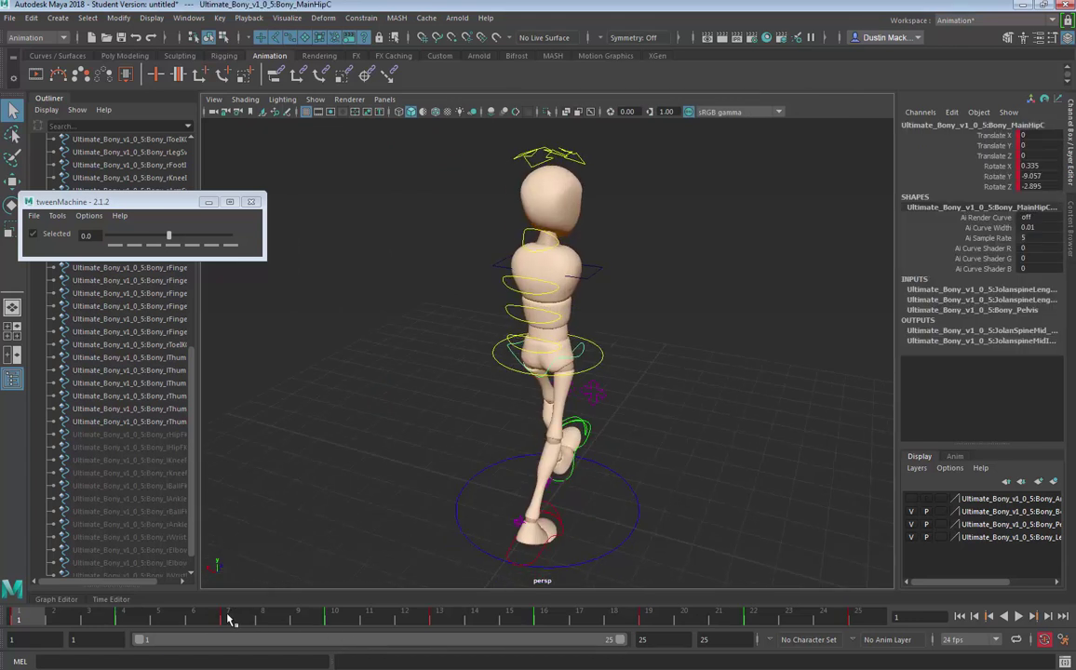
left_click(246, 621)
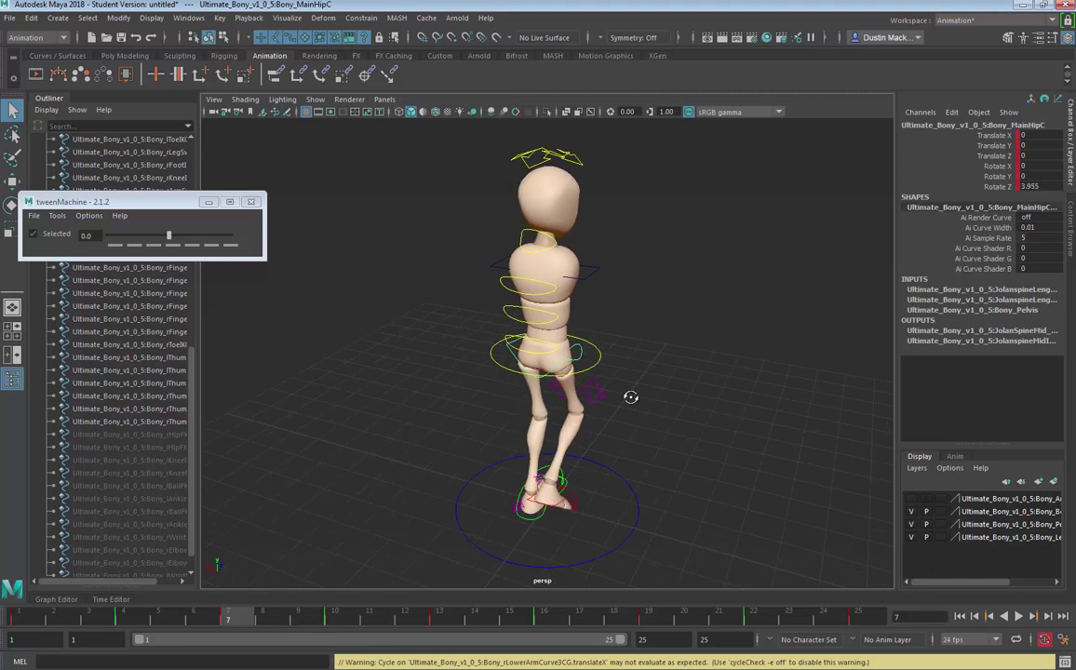
Step: Try tilting the main hip control to about 15 degrees in Rotate Z at frame 7, and undo the rotation
left_click_drag(633, 398, 717, 387, "alt")
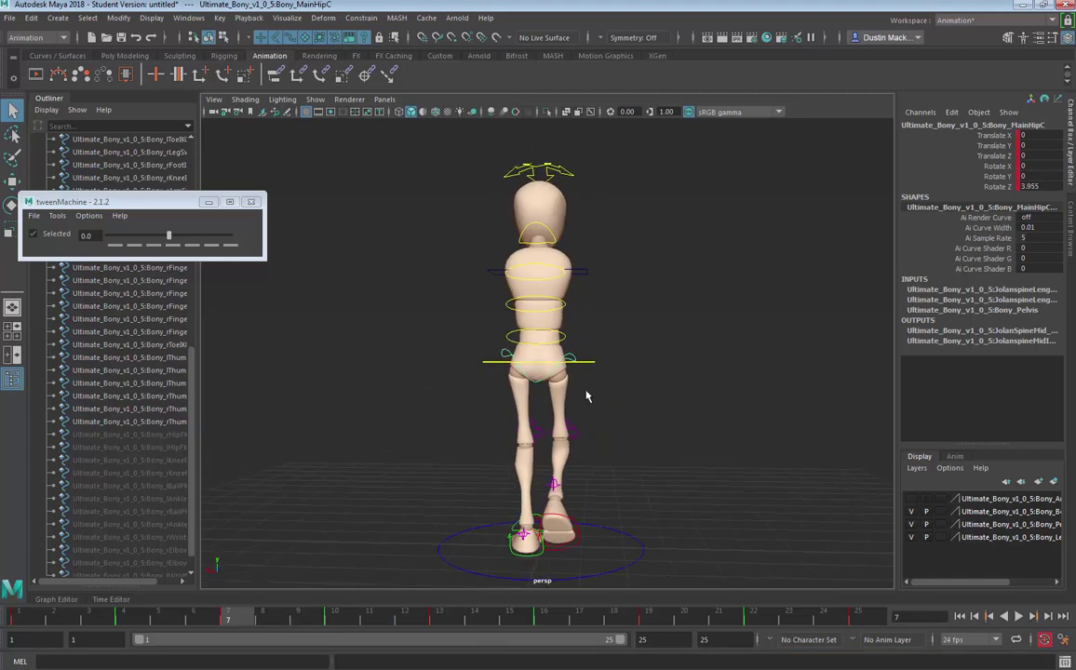
key("e")
left_click_drag(596, 356, 597, 359)
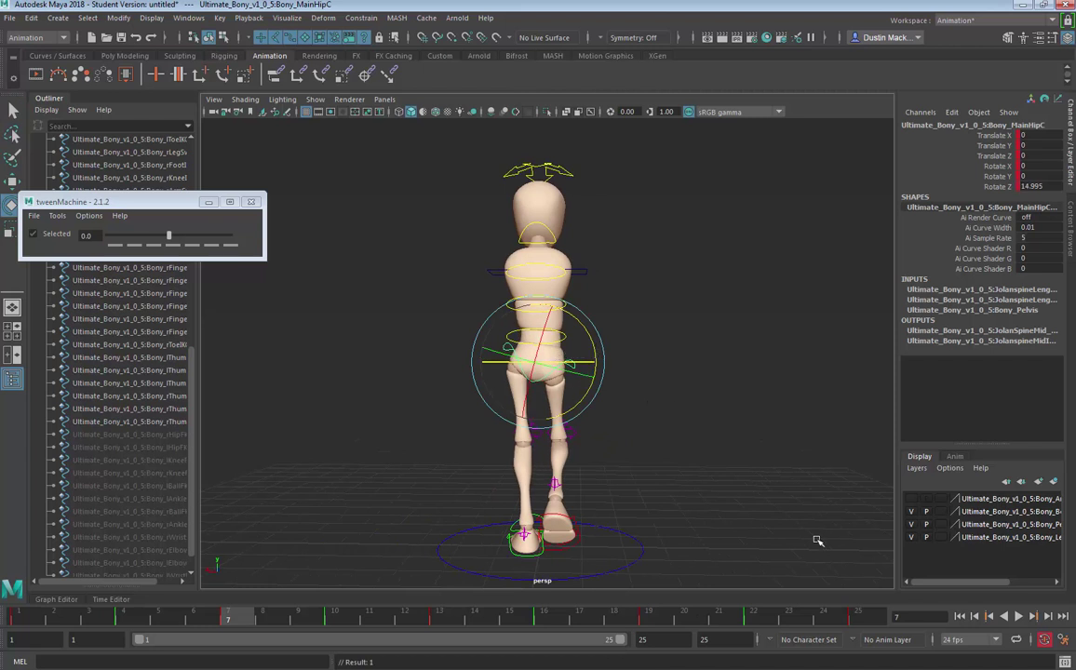
key("ctrl+z")
Step: Try rotating the lower spine control to about 3.76 degrees in Rotate Z at frame 7
key("q")
left_click(563, 316)
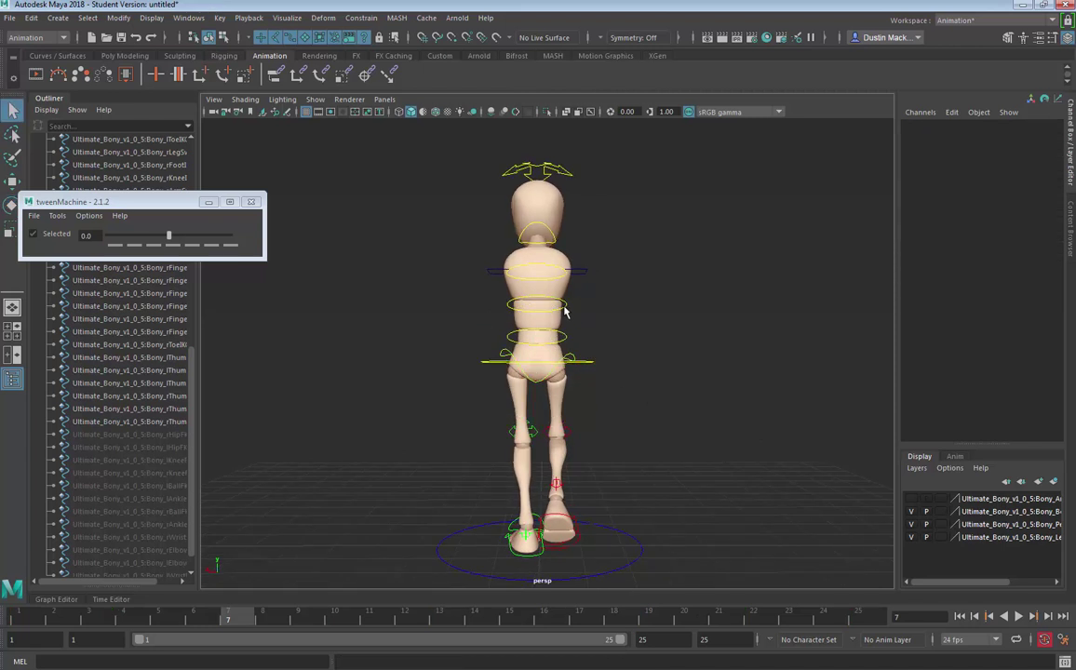
left_click(565, 305)
key("e")
left_click_drag(589, 308, 591, 313)
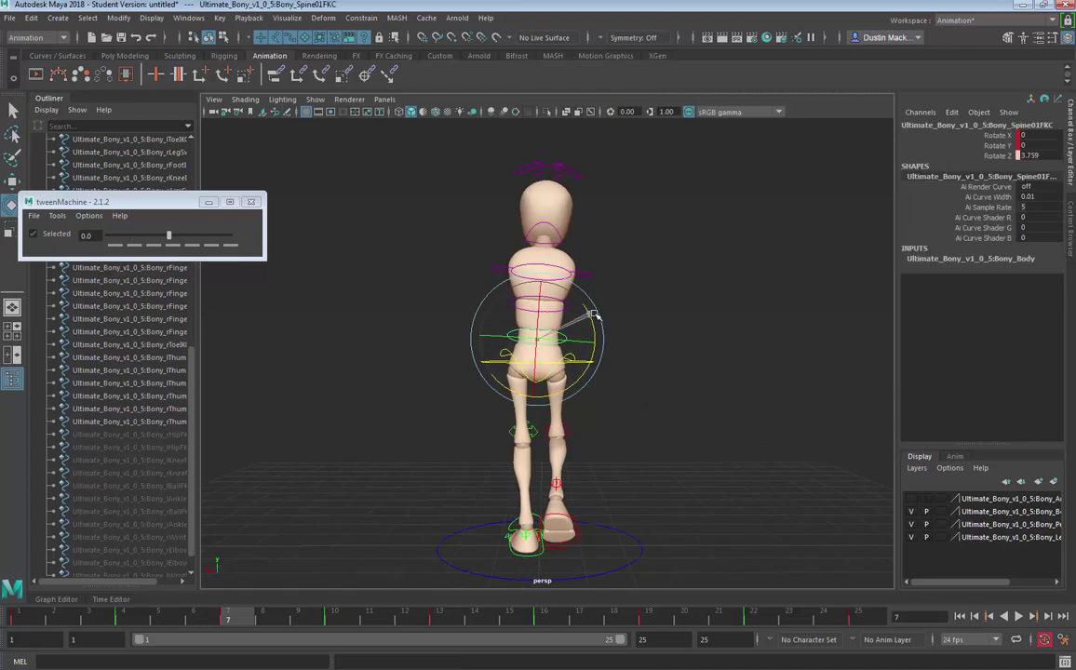
Step: Try counter-rotating the middle and upper spine controls together to about -6.09 degrees in Rotate Z
key("q")
left_click(566, 306)
left_click(562, 277)
key("e")
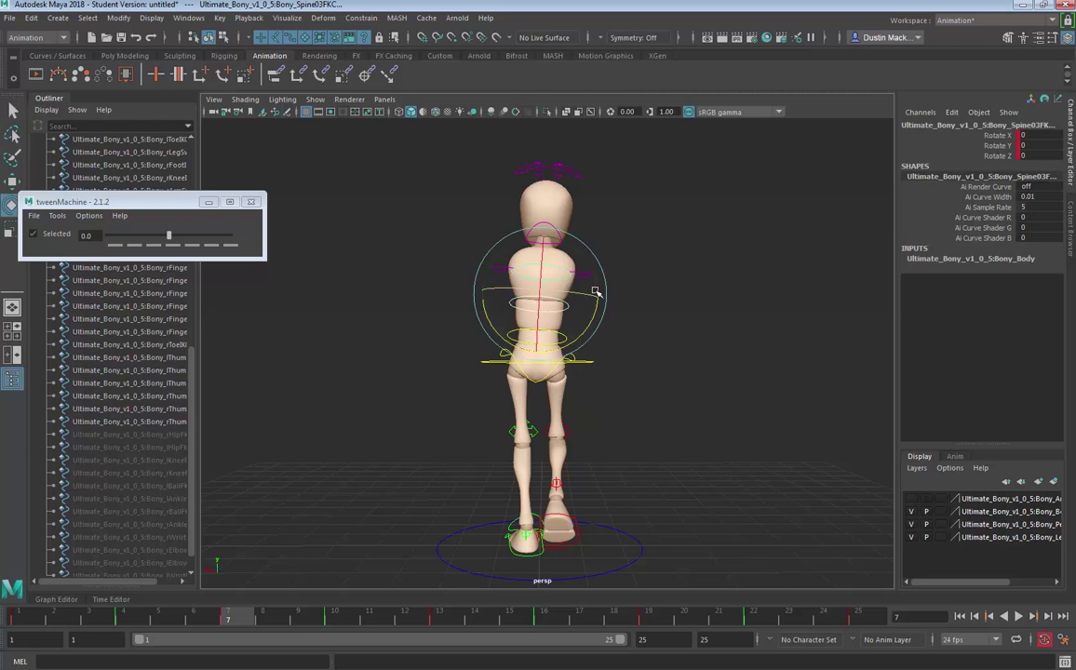
left_click_drag(599, 317, 596, 309)
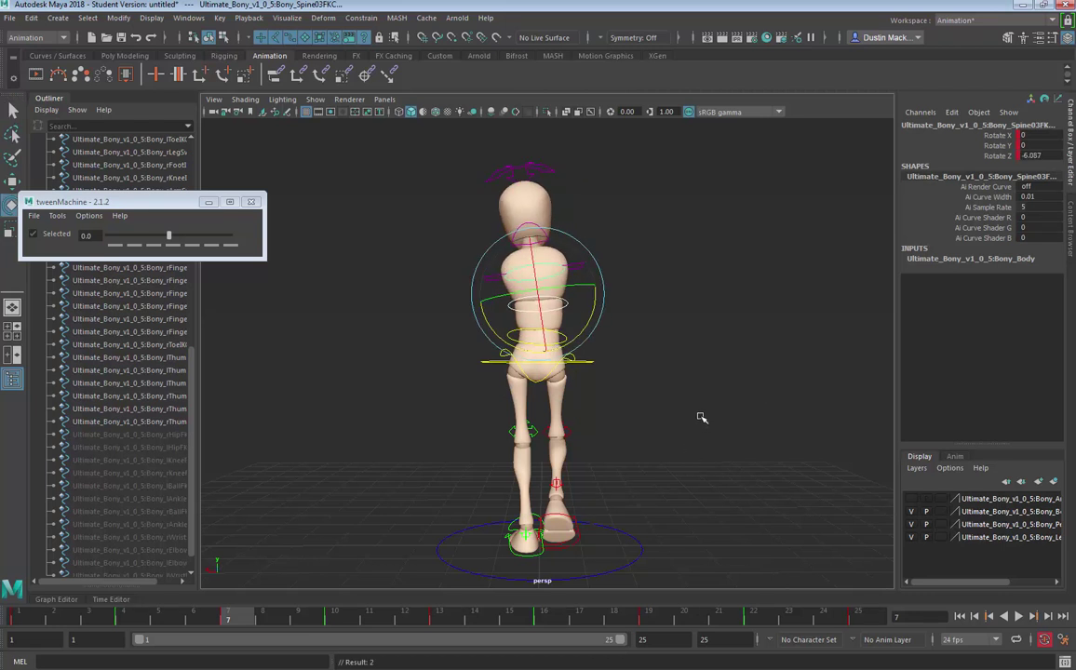
Step: Undo the trial rotations on the lower, middle and upper spine controls
key("ctrl+z")
key("ctrl+z")
key("ctrl+z")
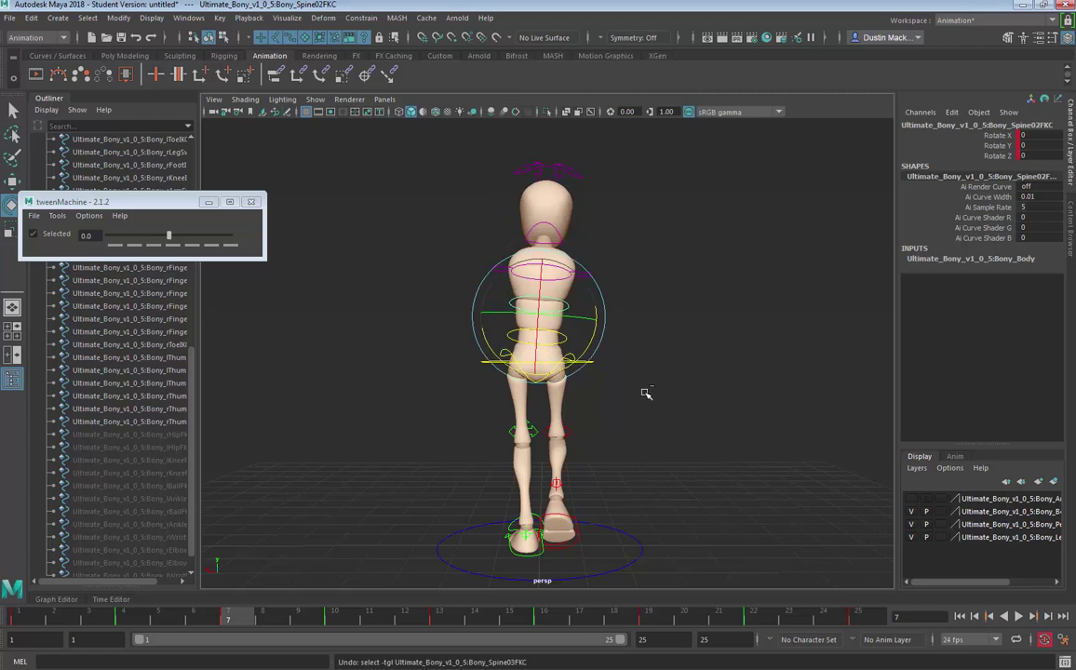
key("ctrl+z")
Step: Switch the viewport to the orthographic back view and frame the character's torso
key("space")
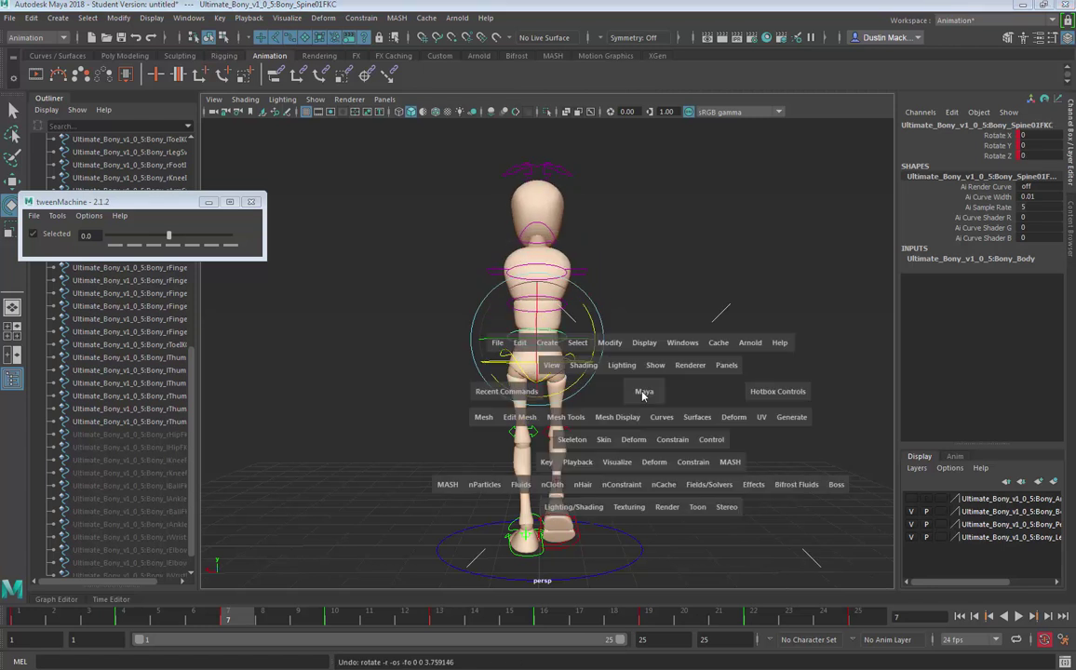
left_click_drag(644, 392, 587, 410)
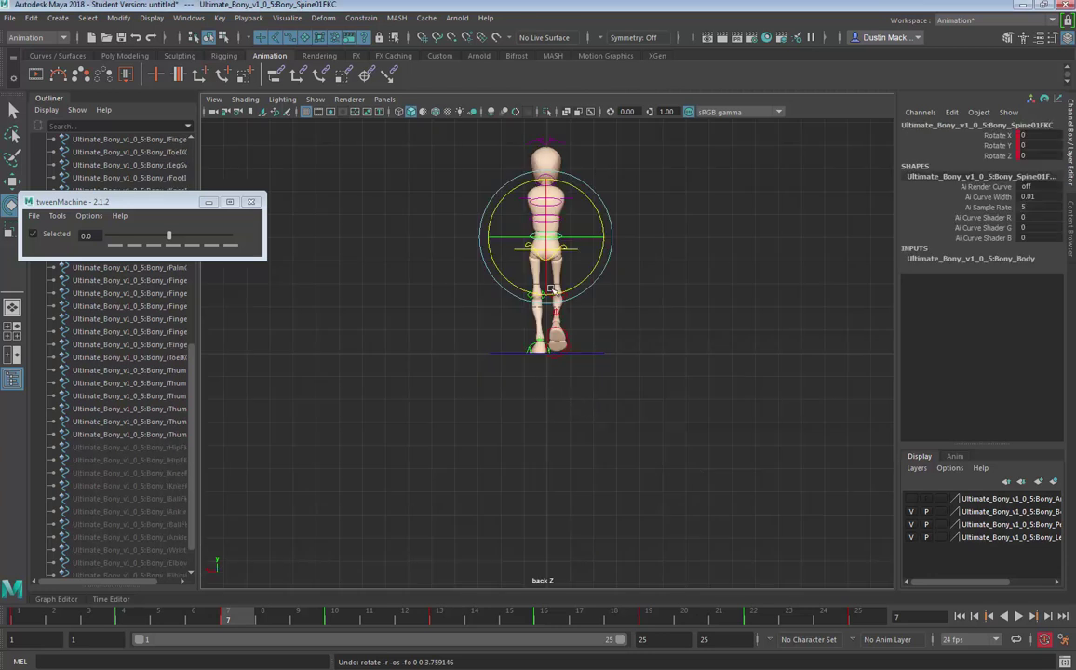
scroll(642, 436, "up", 5)
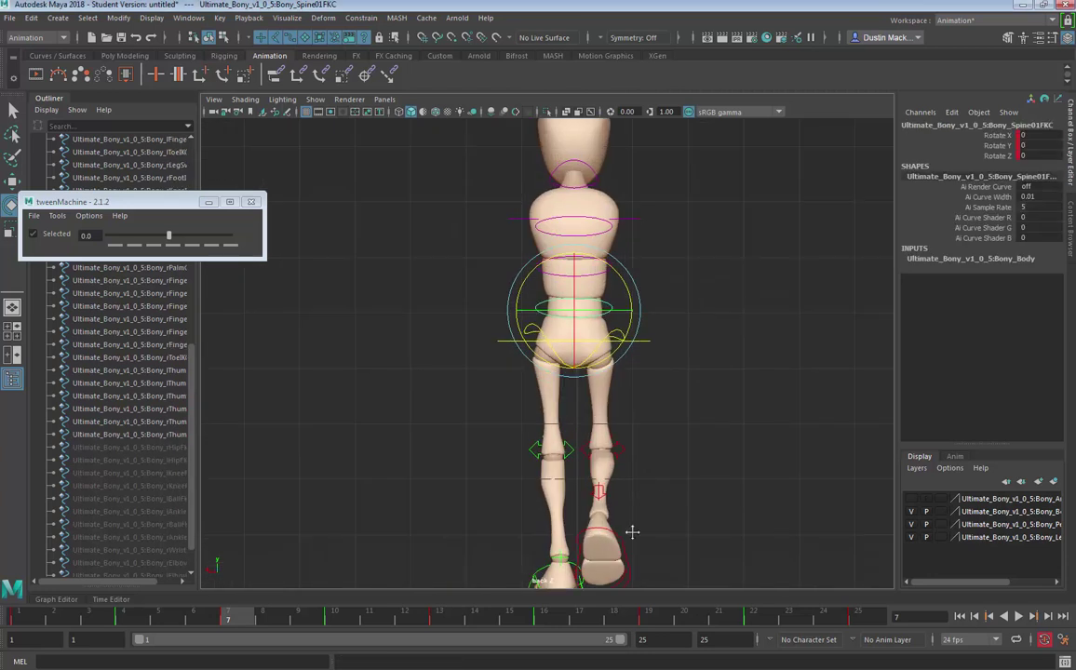
key("q")
key("e")
key("q")
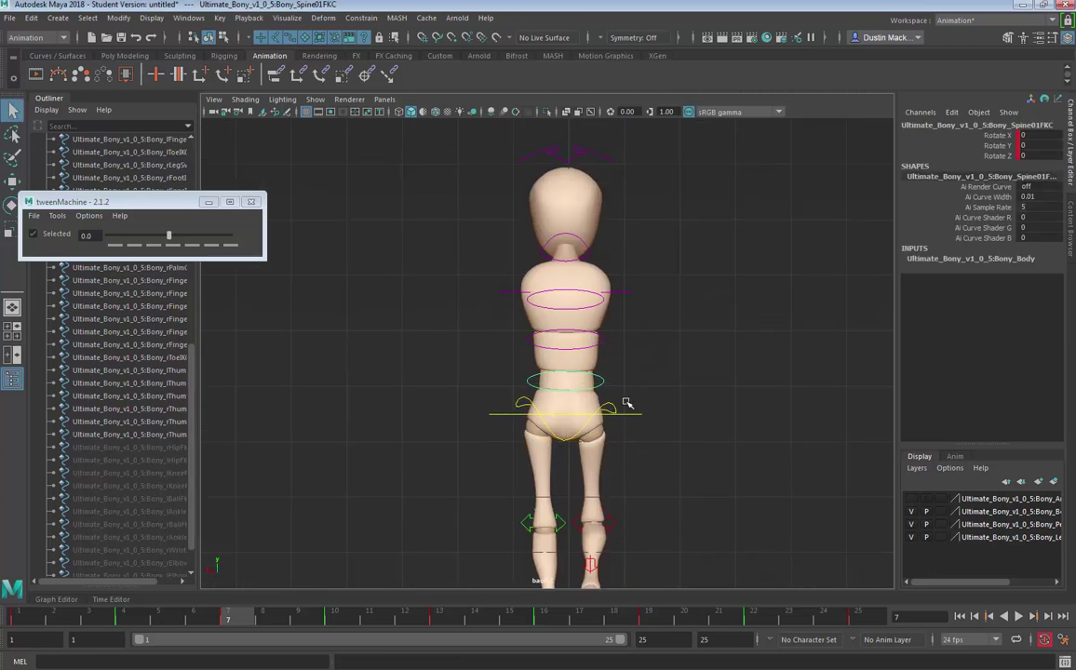
Step: Try rotating the main hip control about Z in the back view, and undo the rotation
left_click(619, 406)
key("e")
left_click_drag(622, 397, 626, 398)
key("ctrl+z")
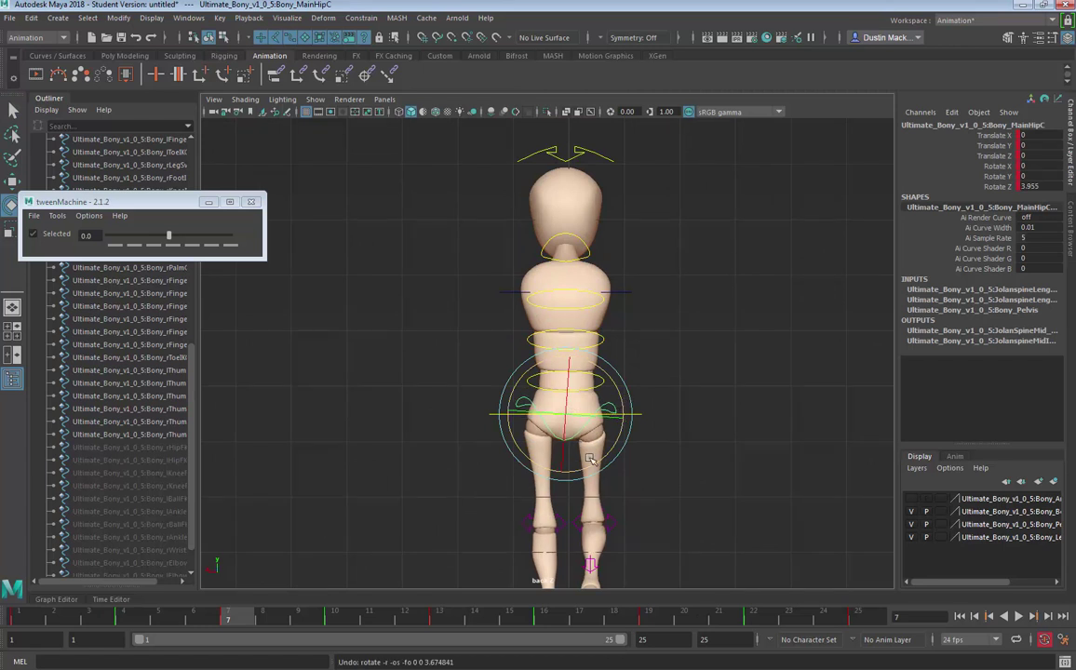
Step: Show the main hip control's Rotate Z curve in the Graph Editor and select its keys at frames 7 and 19
left_click(59, 599)
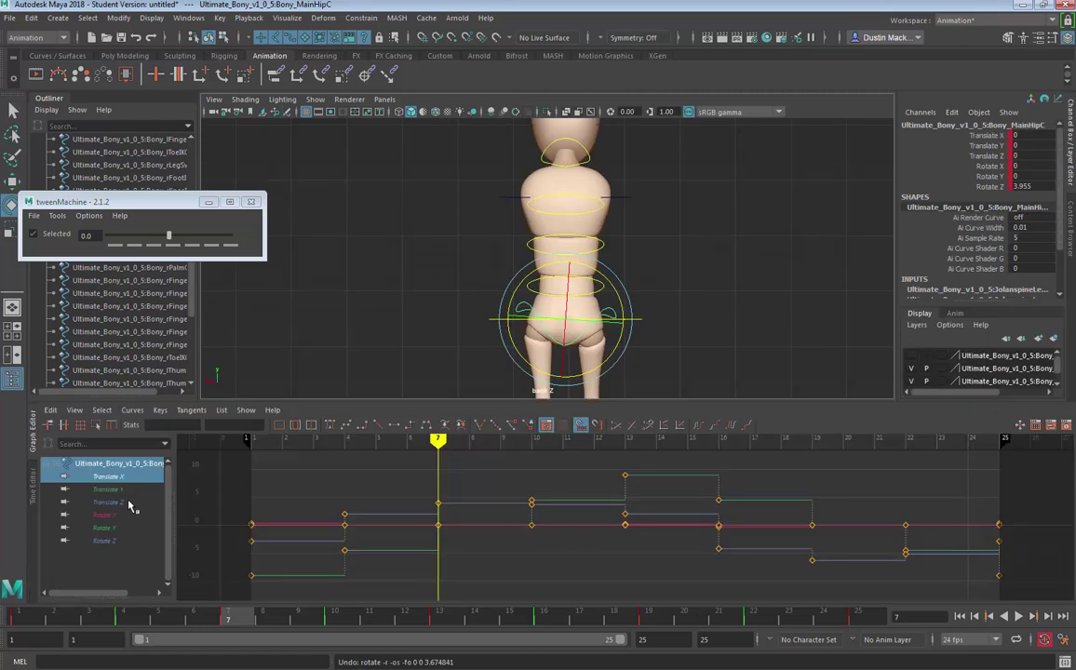
left_click(112, 539)
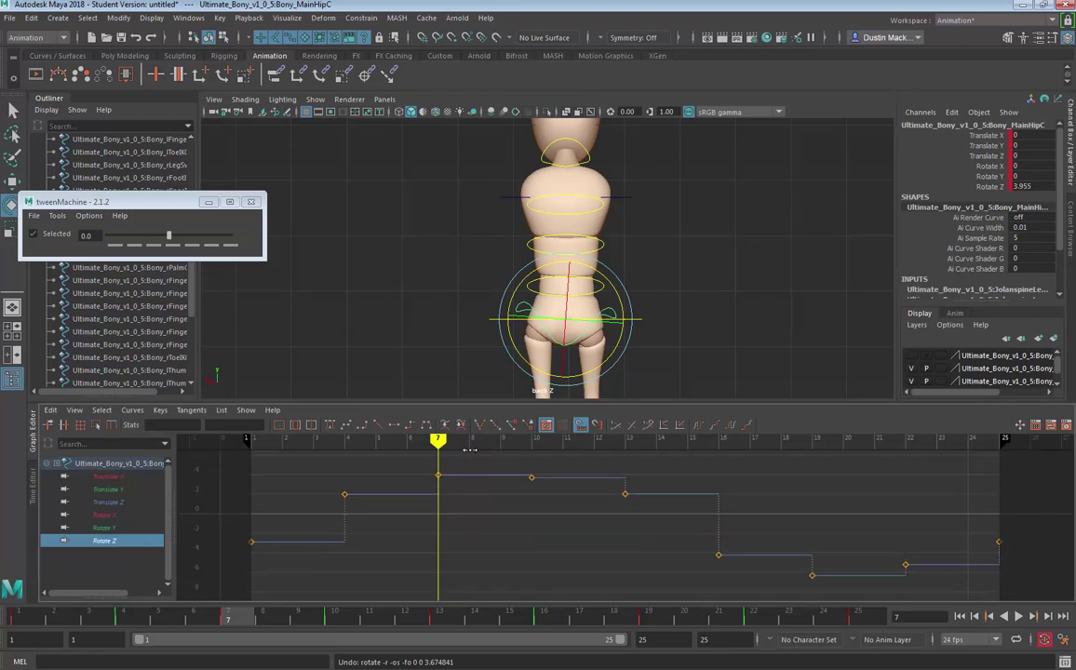
left_click_drag(784, 601, 831, 558)
left_click_drag(484, 509, 405, 455, "shift")
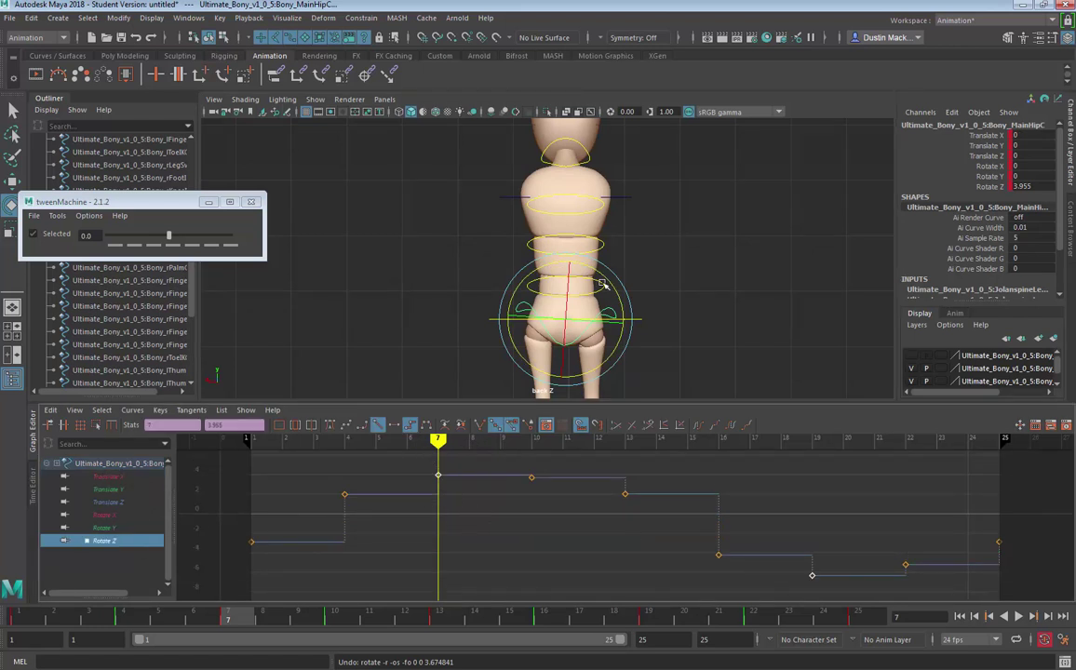
Step: Rotate the lower spine control to about 2.88 degrees in Rotate Z at frame 7
left_click(631, 293)
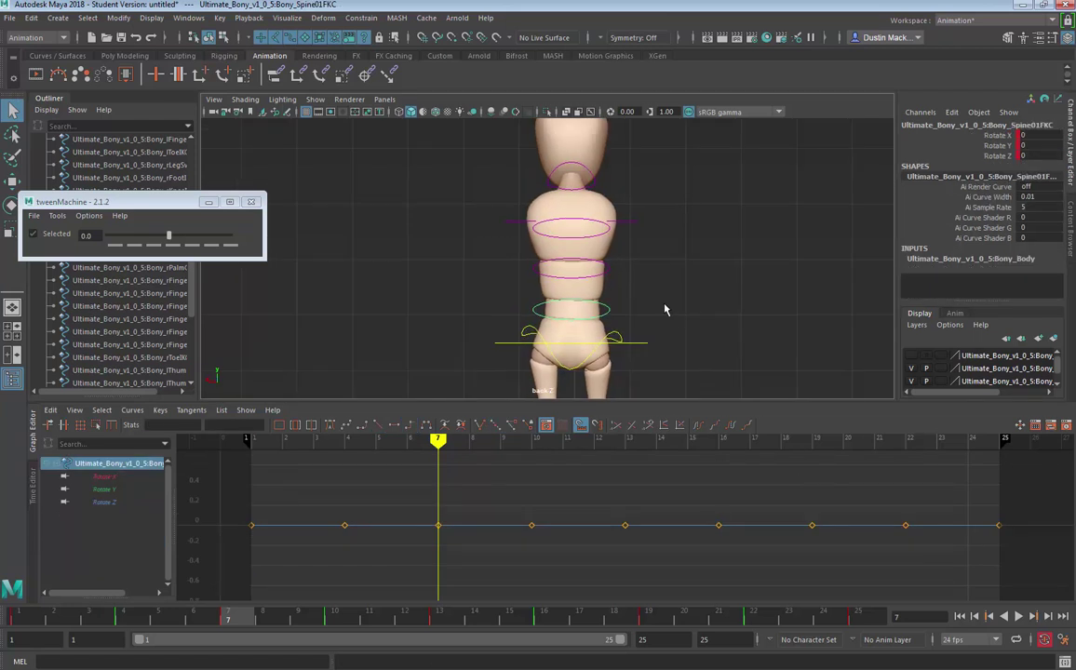
left_click_drag(616, 282, 627, 286)
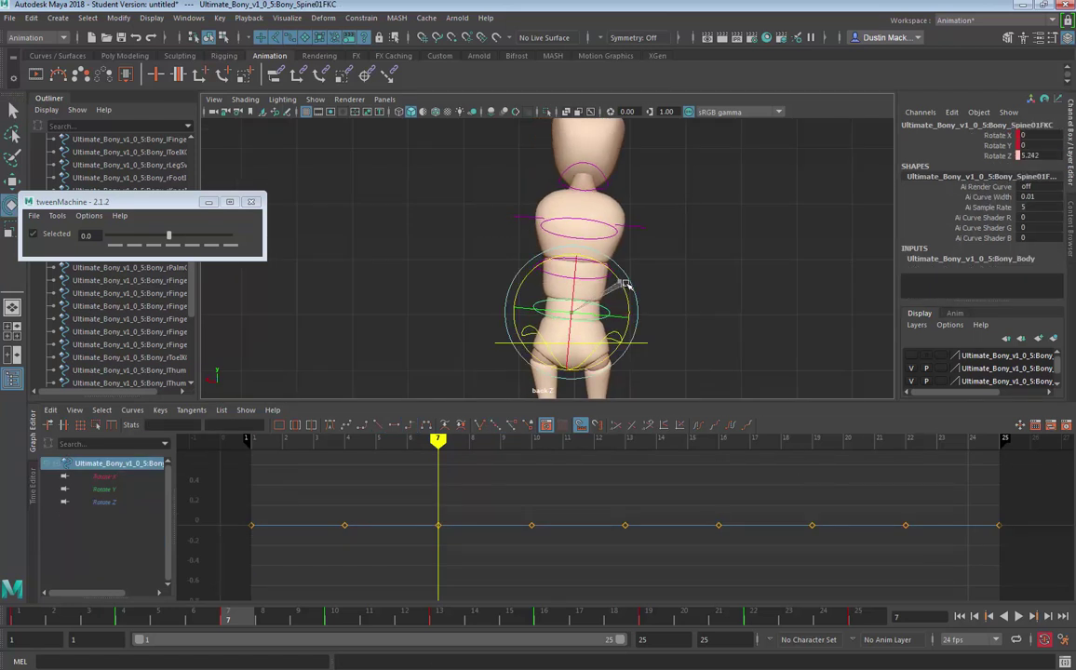
key("q")
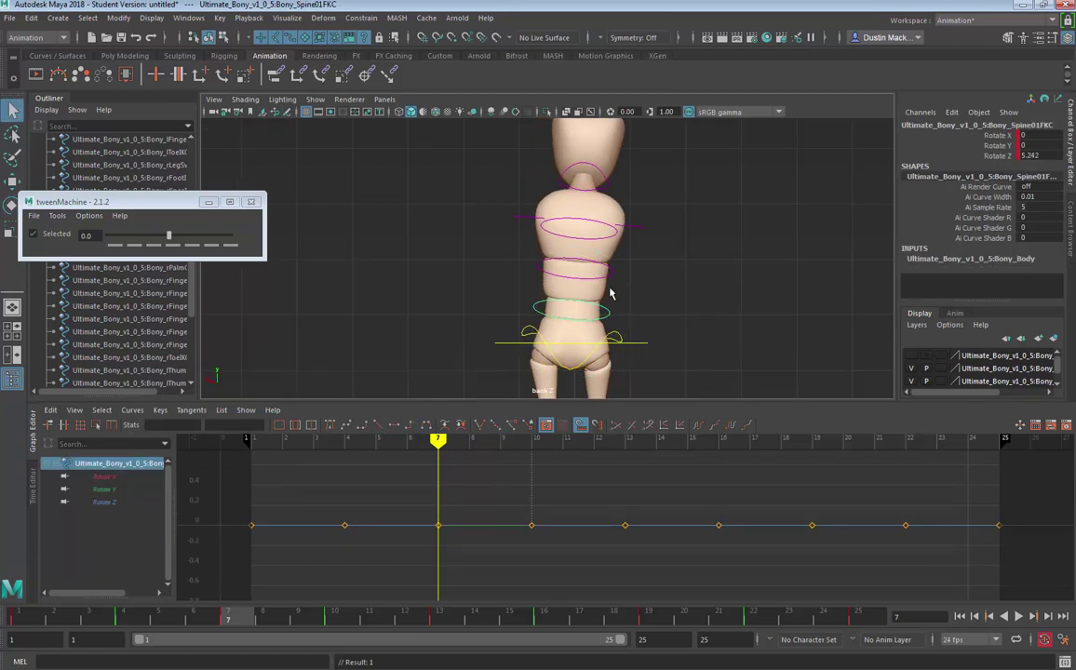
key("e")
left_click_drag(620, 283, 624, 283)
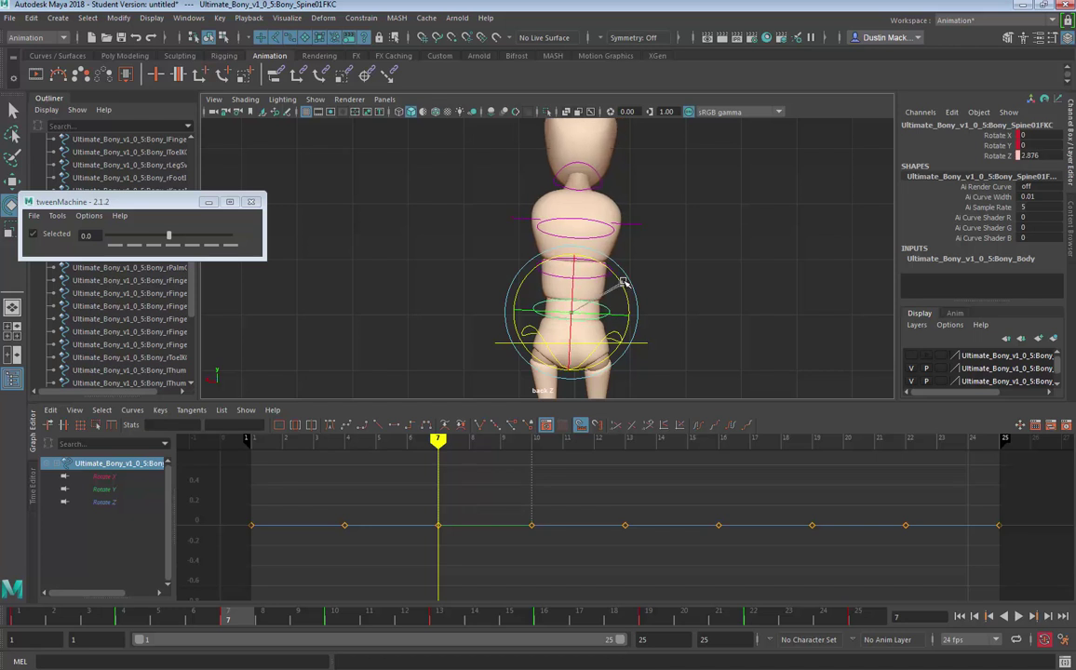
Step: Counter-rotate the middle and upper spine controls together to about -1.39 degrees in Rotate Z, levelling the shoulders at frame 7
key("q")
left_click(610, 272)
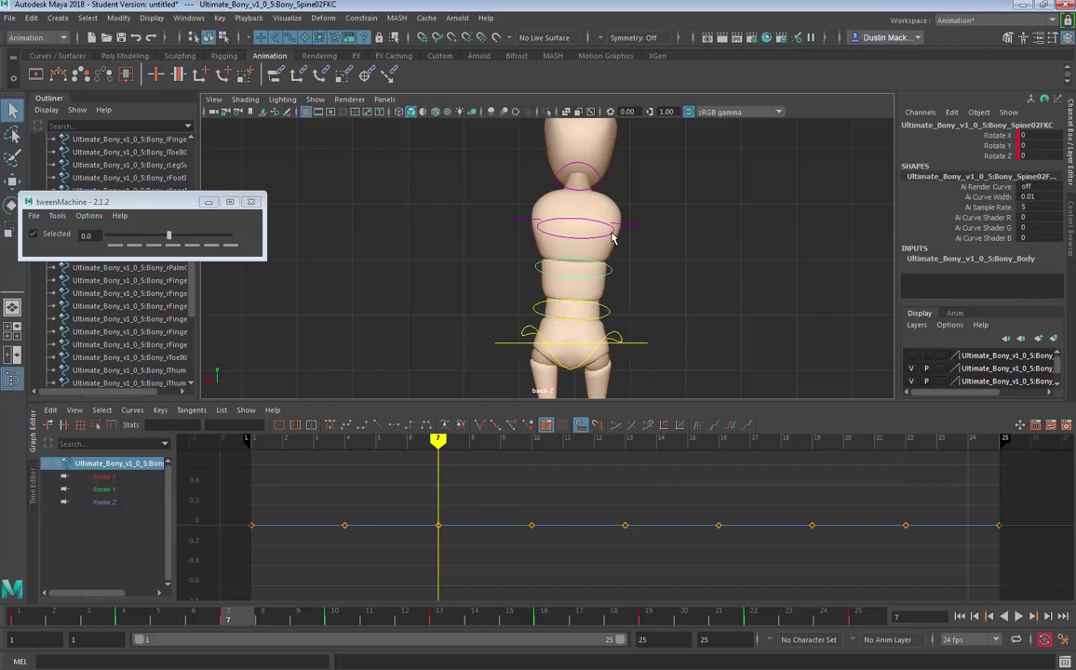
left_click(612, 234, "shift")
middle_click_drag(642, 220, 649, 293, "alt")
key("e")
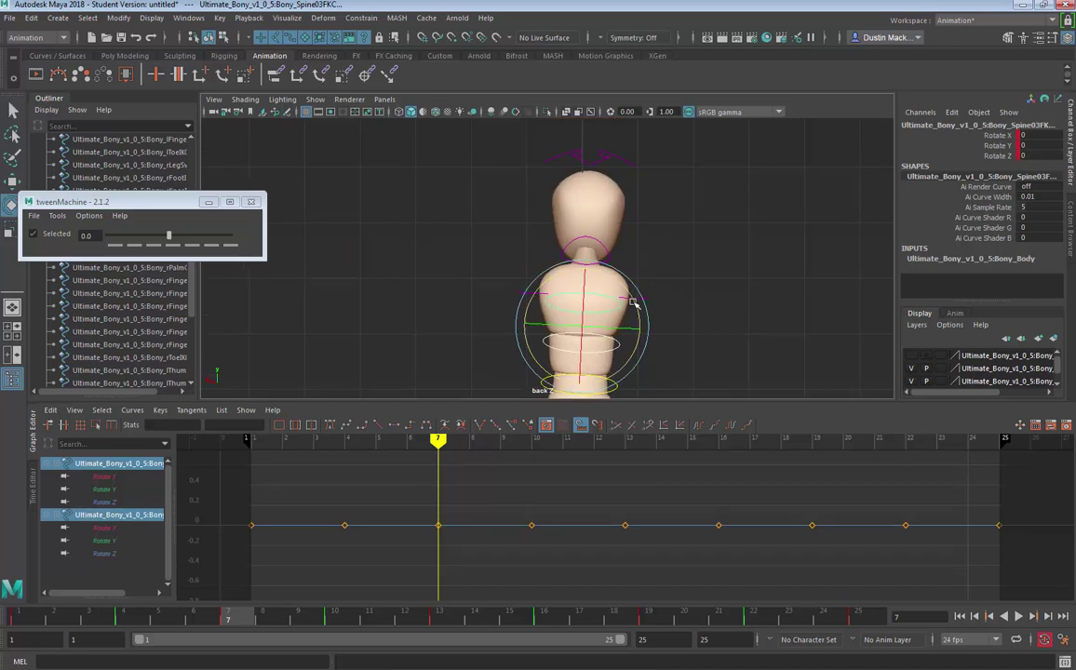
key("equal")
key("equal")
key("equal")
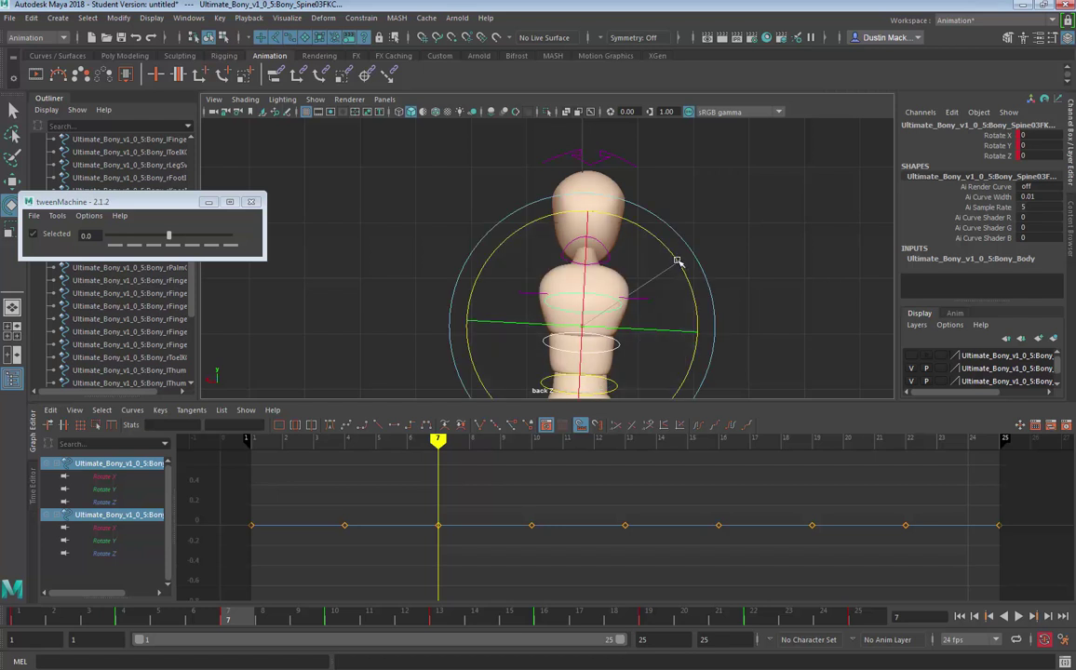
left_click_drag(678, 262, 587, 184)
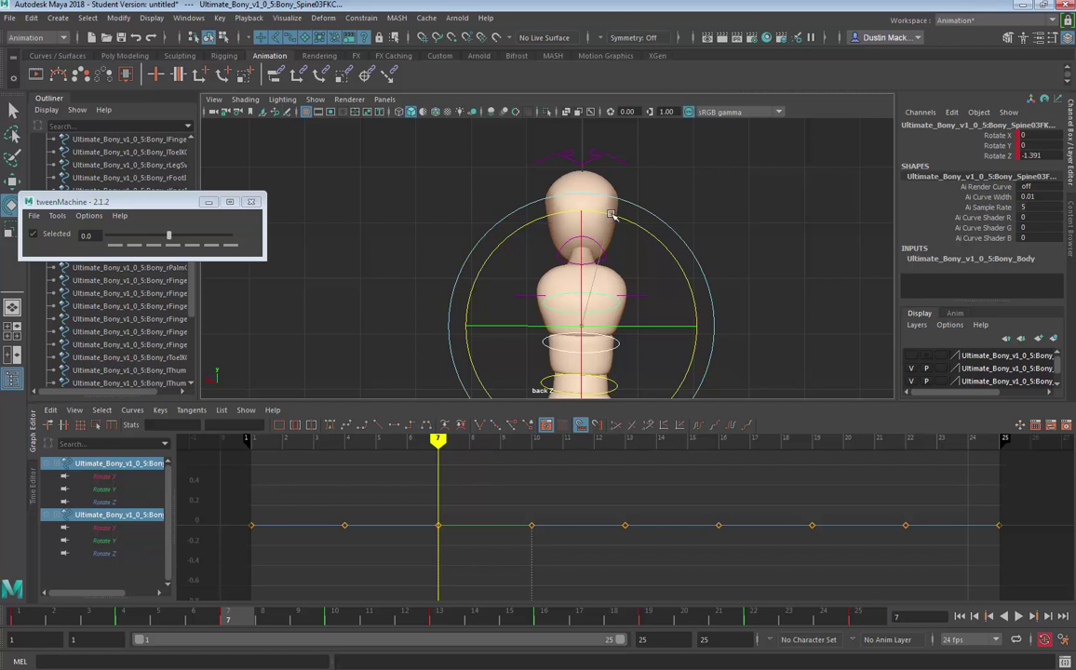
left_click_drag(607, 212, 611, 215)
mouse_move(700, 322)
middle_mouse_down("alt")
mouse_move(703, 299)
mouse_move(707, 331)
middle_mouse_up("alt")
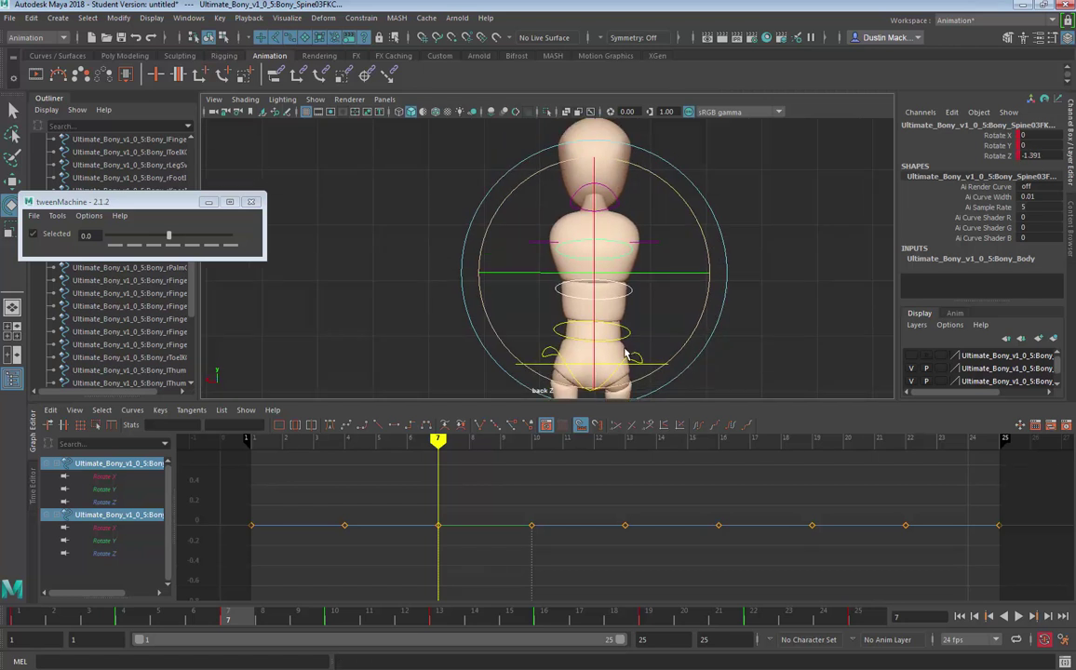
Step: Rotate the lower spine control to about -2.68 degrees in Rotate Z at frame 19
key("q")
left_click(629, 333)
left_click(633, 292, "shift")
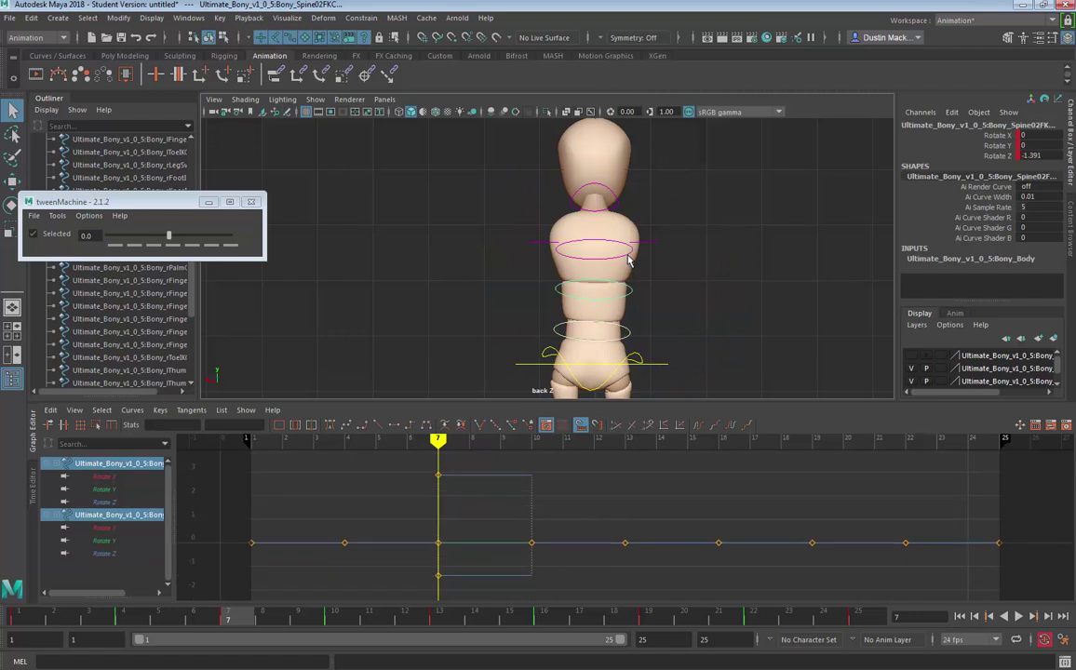
left_click(628, 255, "shift")
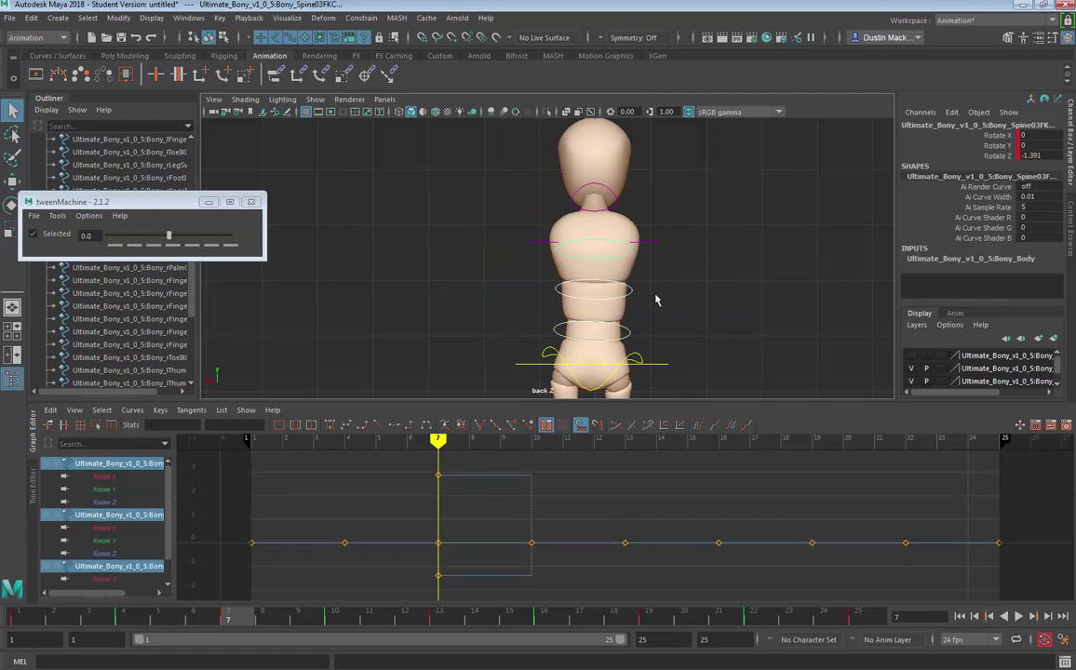
left_click_drag(239, 613, 648, 615)
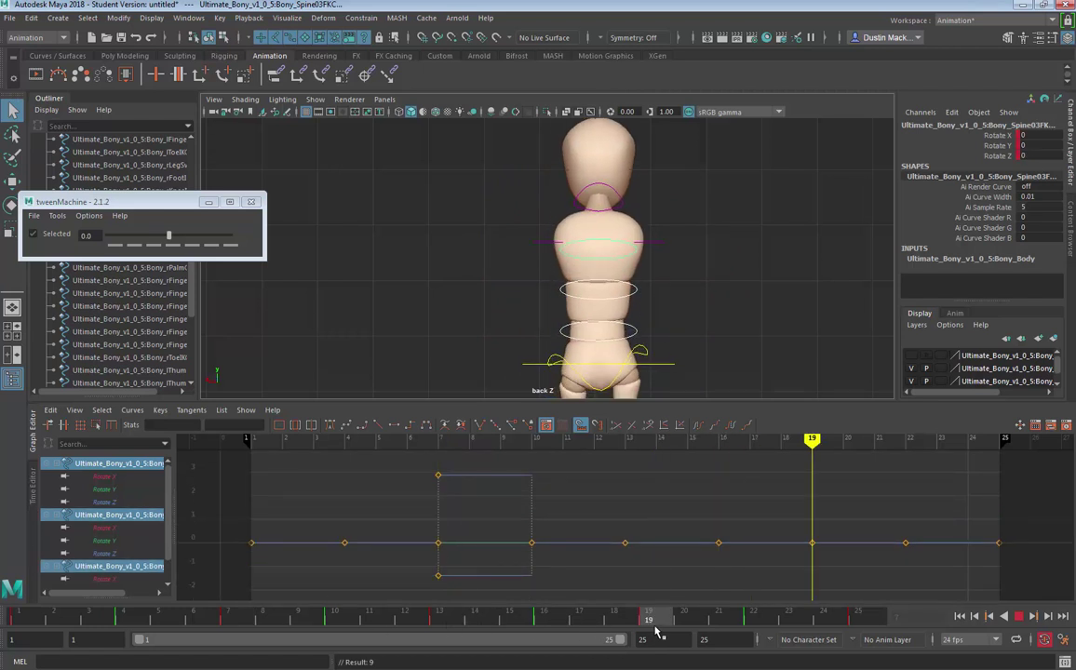
middle_click_drag(701, 306, 688, 355, "alt")
key("e")
key("q")
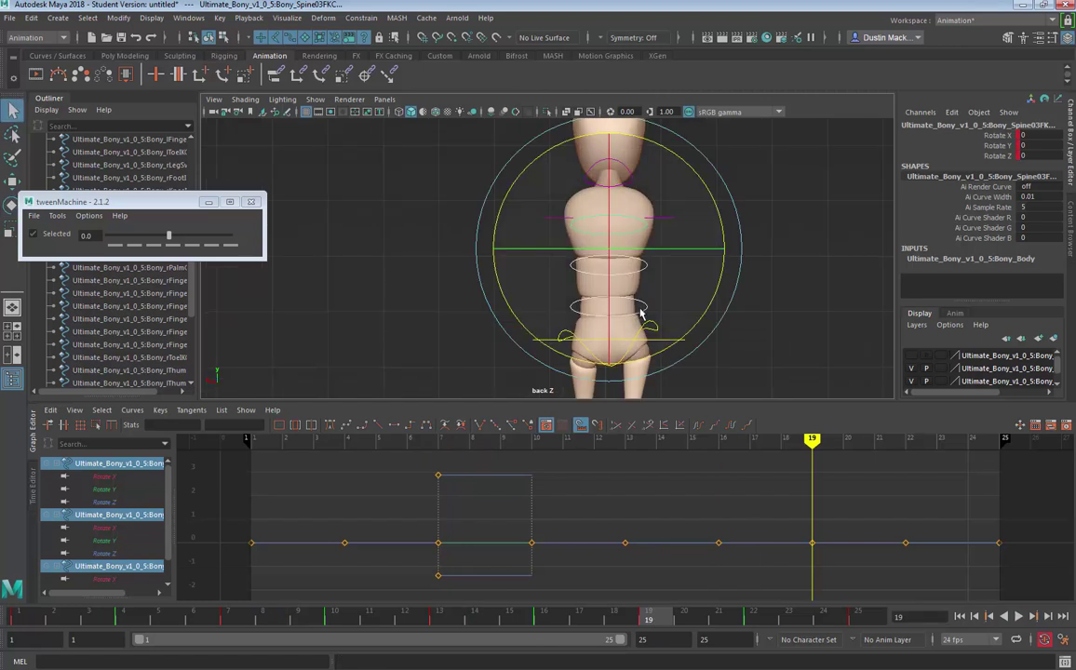
left_click(643, 311)
key("e")
left_click_drag(720, 267, 717, 264)
key("q")
Step: Counter-rotate the middle and upper spine controls together to about 1.18 degrees in Rotate Z at frame 19
left_click(639, 267)
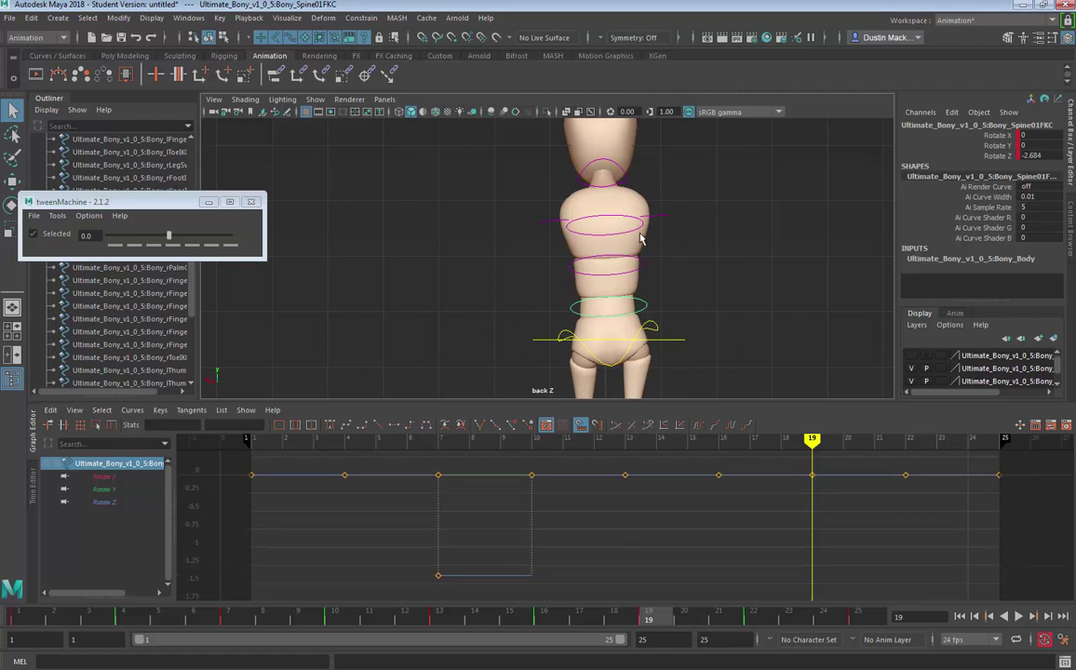
left_click(643, 227, "shift")
middle_click_drag(671, 265, 661, 347, "alt")
key("e")
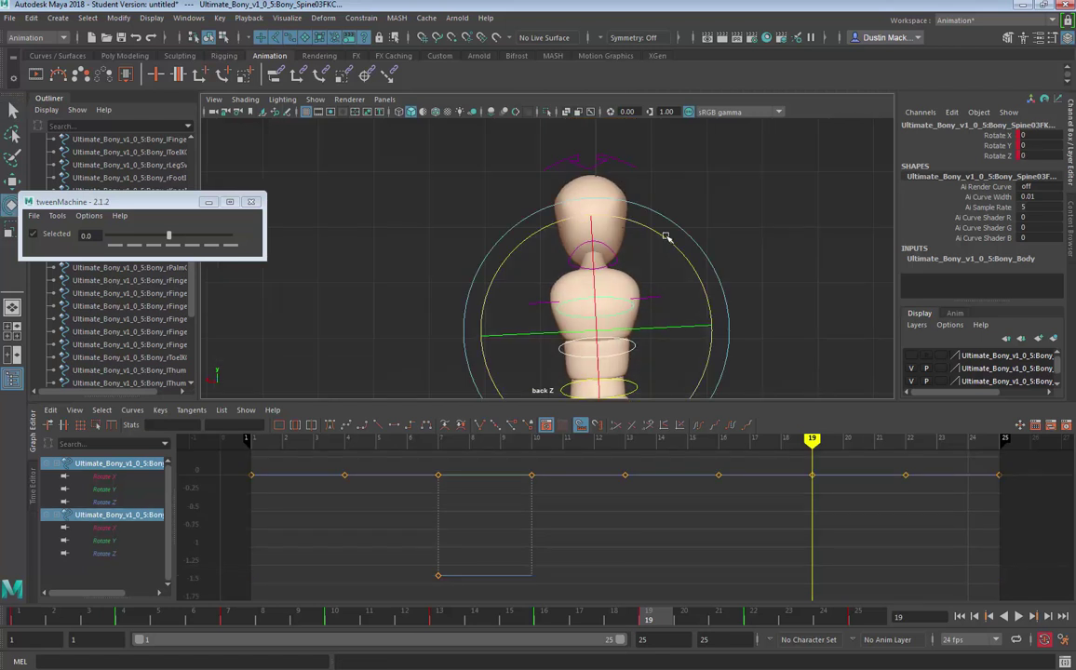
left_click_drag(668, 236, 675, 261)
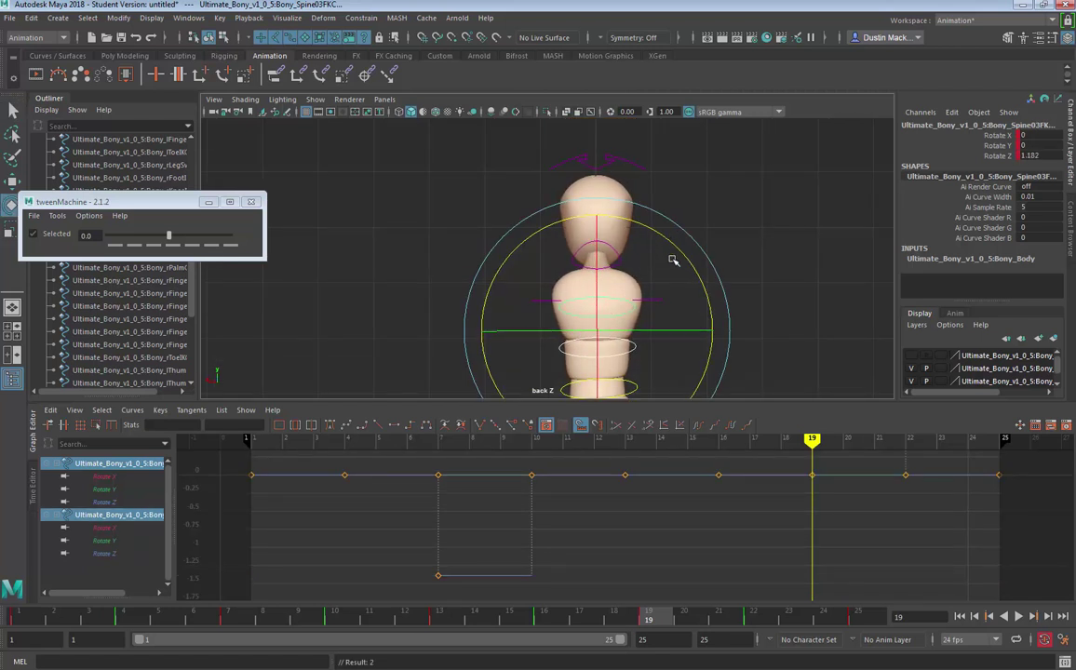
Step: Set the head control's Head Orient to 0 and remove the animation from that channel
key("q")
left_click(639, 175)
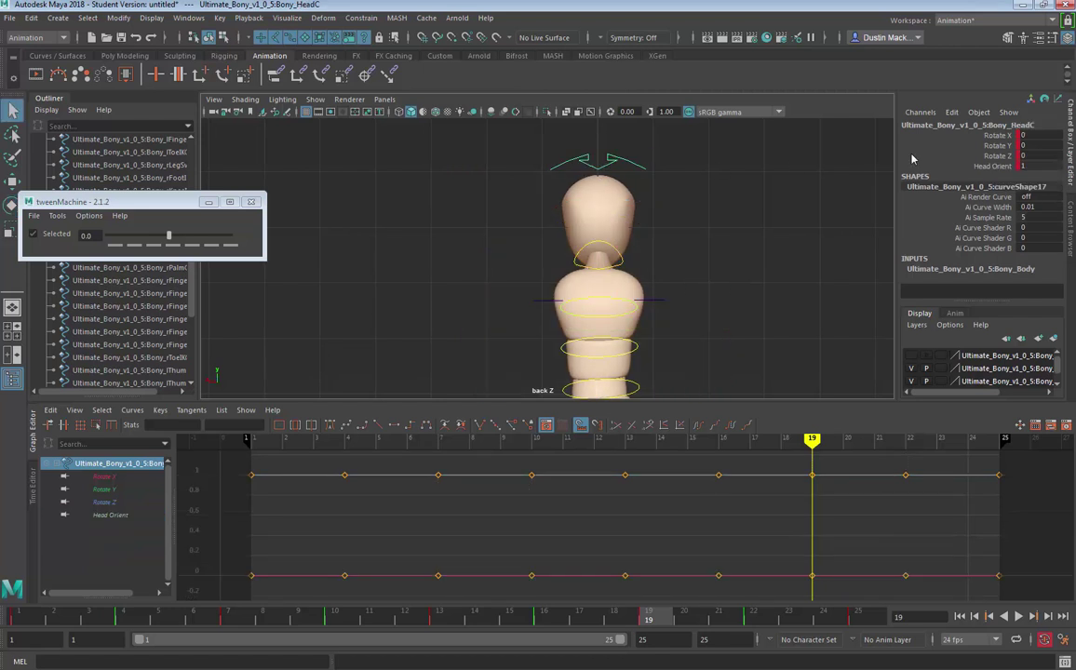
left_click(987, 167)
middle_click_drag(809, 181, 600, 192)
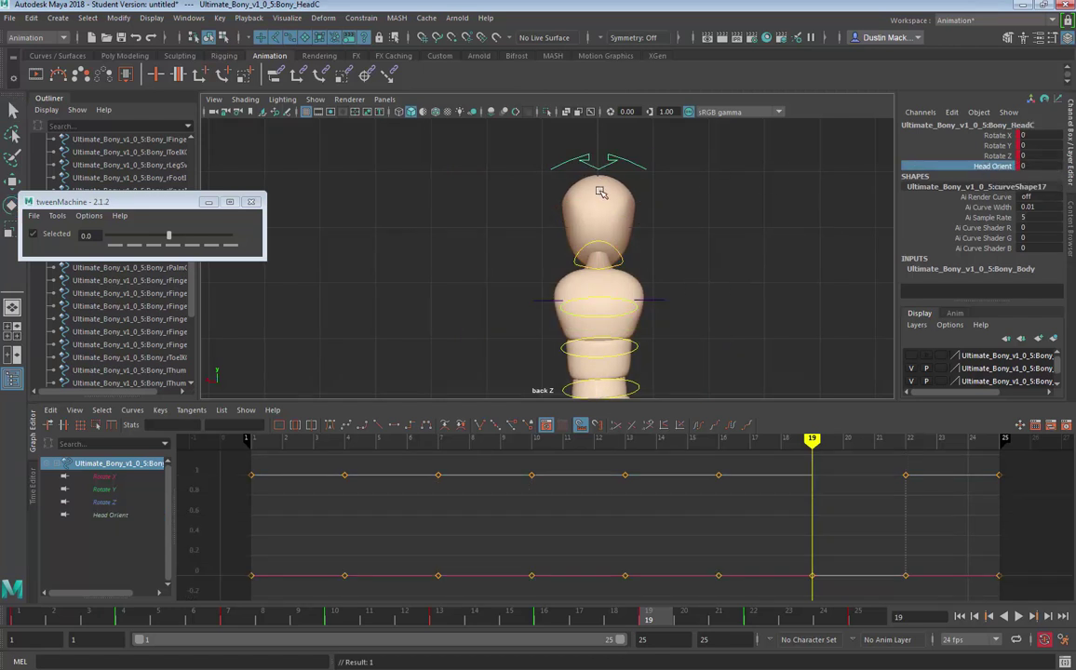
right_click(1005, 169)
left_click(922, 412)
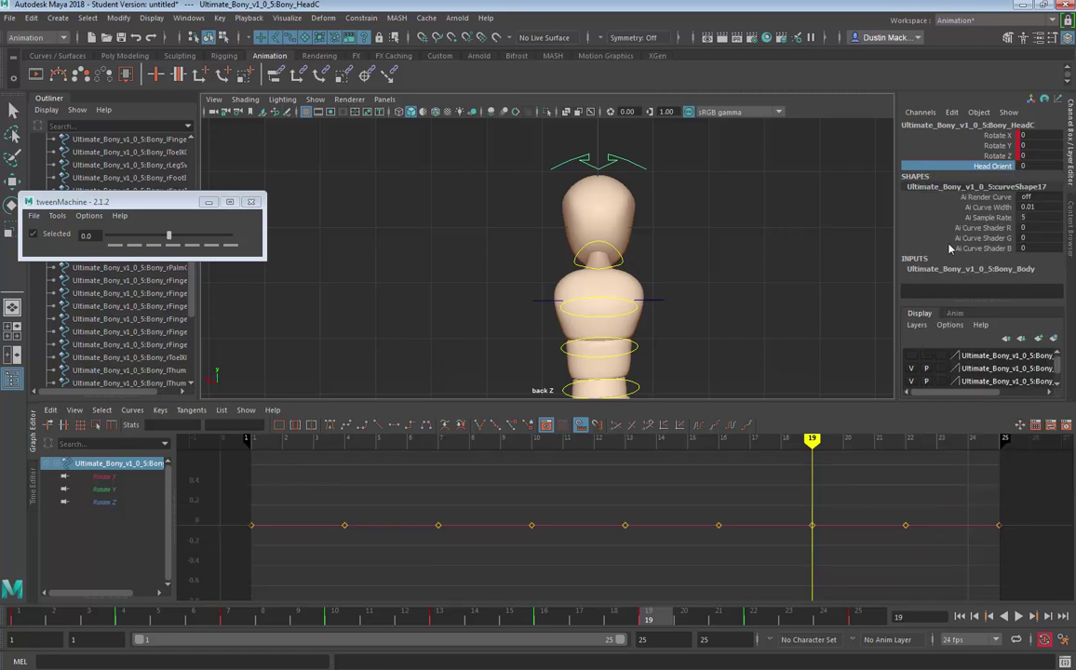
Step: Reduce the counter-rotation of the middle and upper spine controls to about 0.6 degrees in Rotate Z at frame 19
left_click(629, 315)
key("e")
left_click_drag(666, 236, 704, 304)
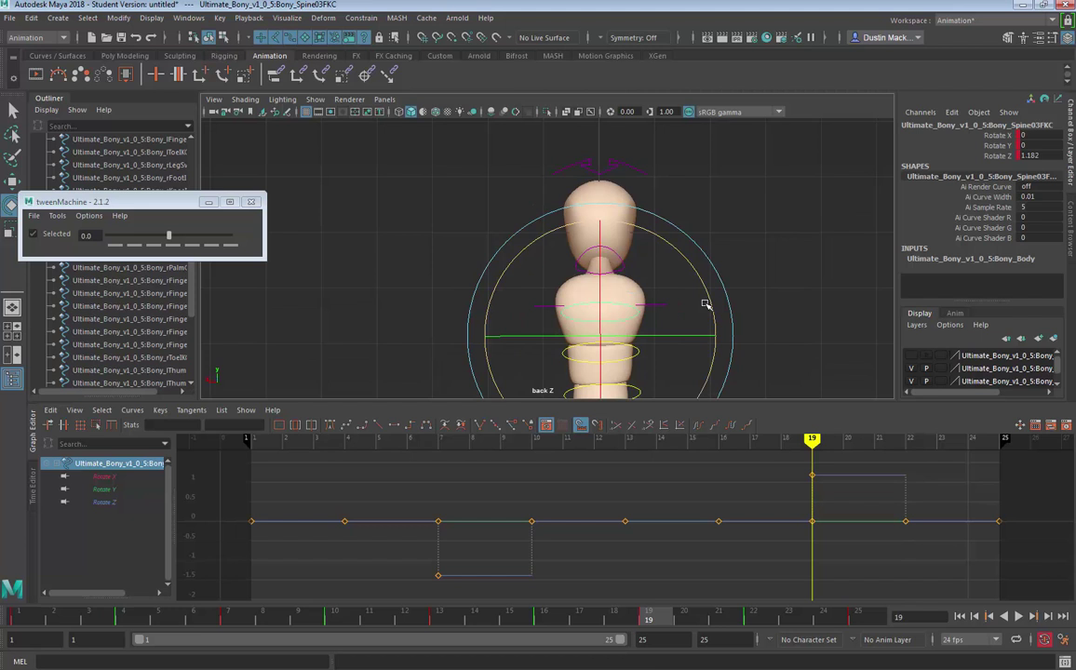
middle_click_drag(683, 317, 677, 288, "alt")
key("q")
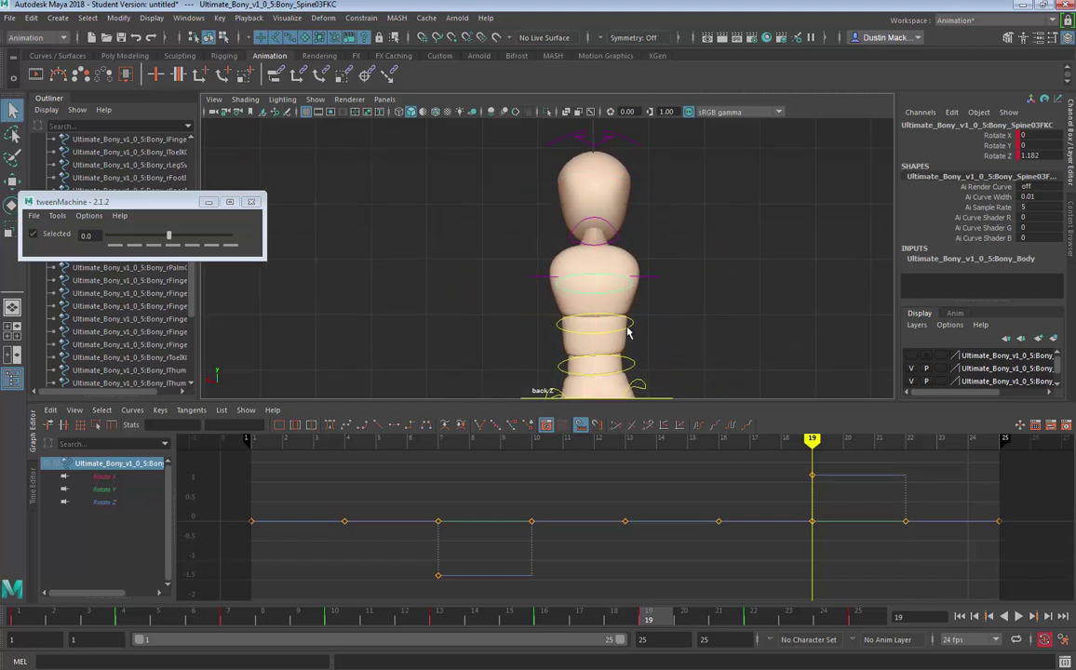
left_click(627, 328, "shift")
key("e")
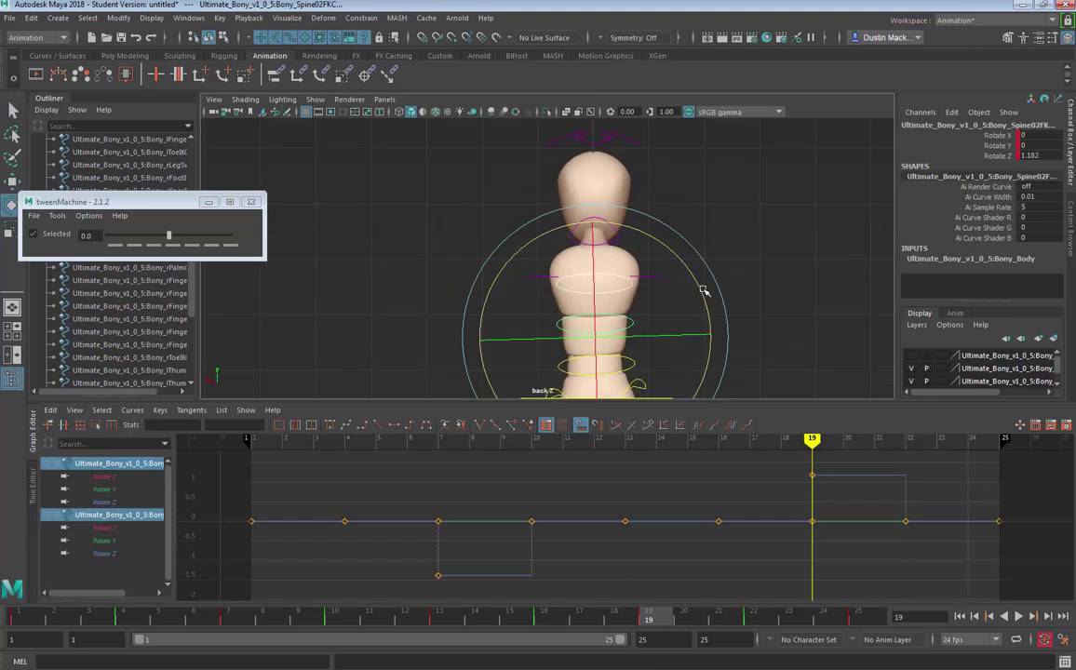
left_click_drag(703, 291, 702, 292)
Step: Ease the middle and upper spine controls to about -1.17 degrees in Rotate Z at frame 7, checking the torso from the front
left_click_drag(335, 619, 228, 619)
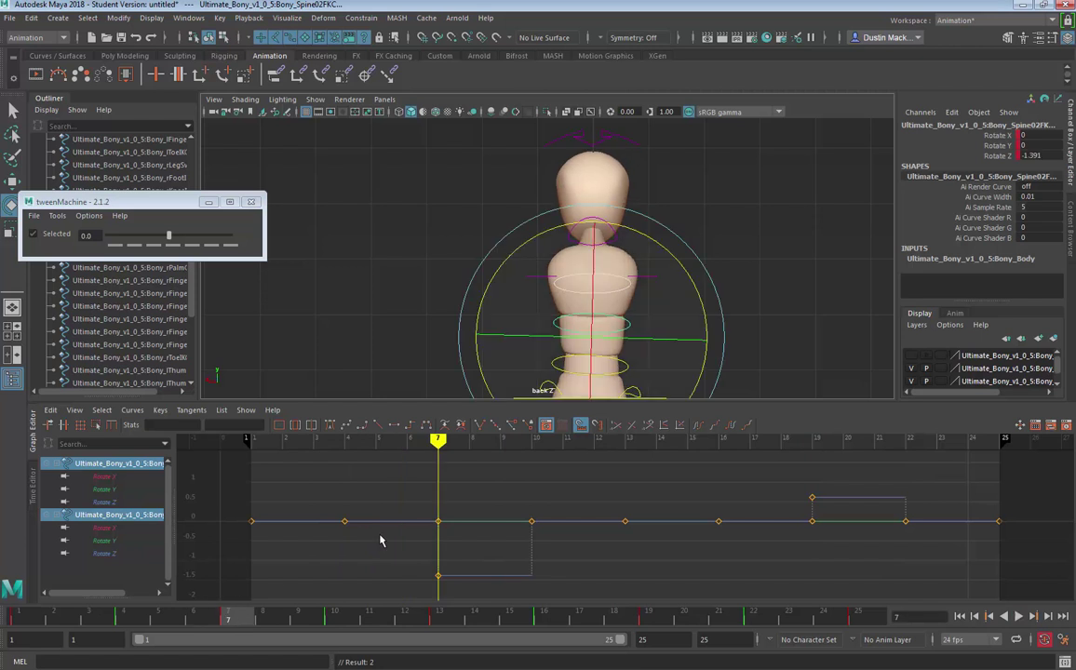
left_click_drag(672, 258, 668, 296)
key("space")
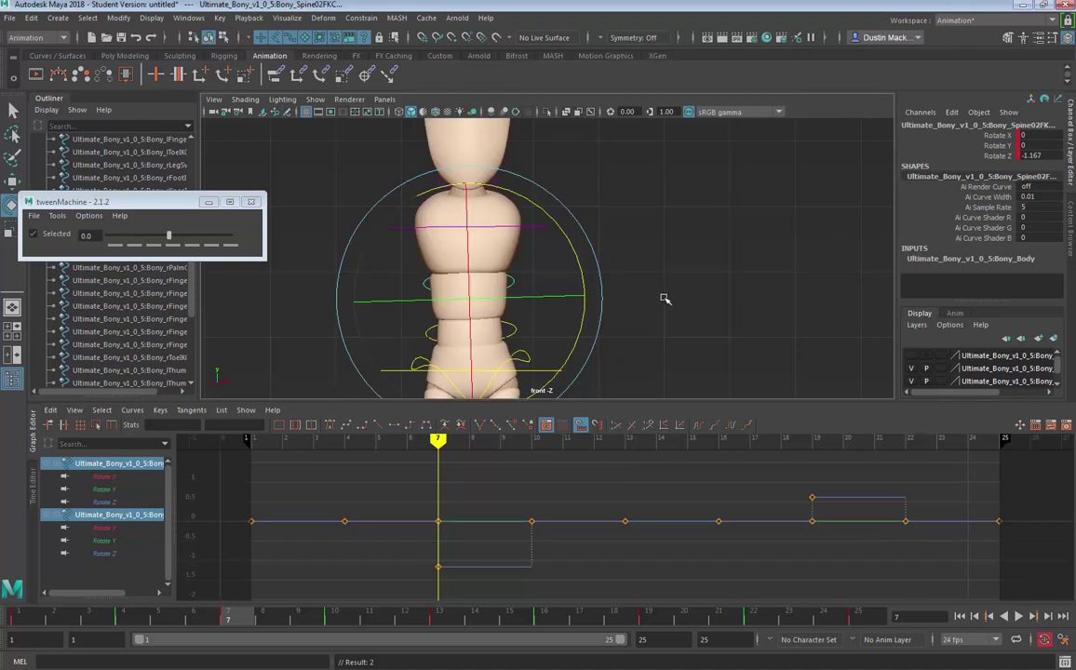
scroll(558, 321, "down", 5)
key("space")
left_click_drag(569, 326, 507, 351)
key("q")
middle_click_drag(643, 304, 653, 274, "alt")
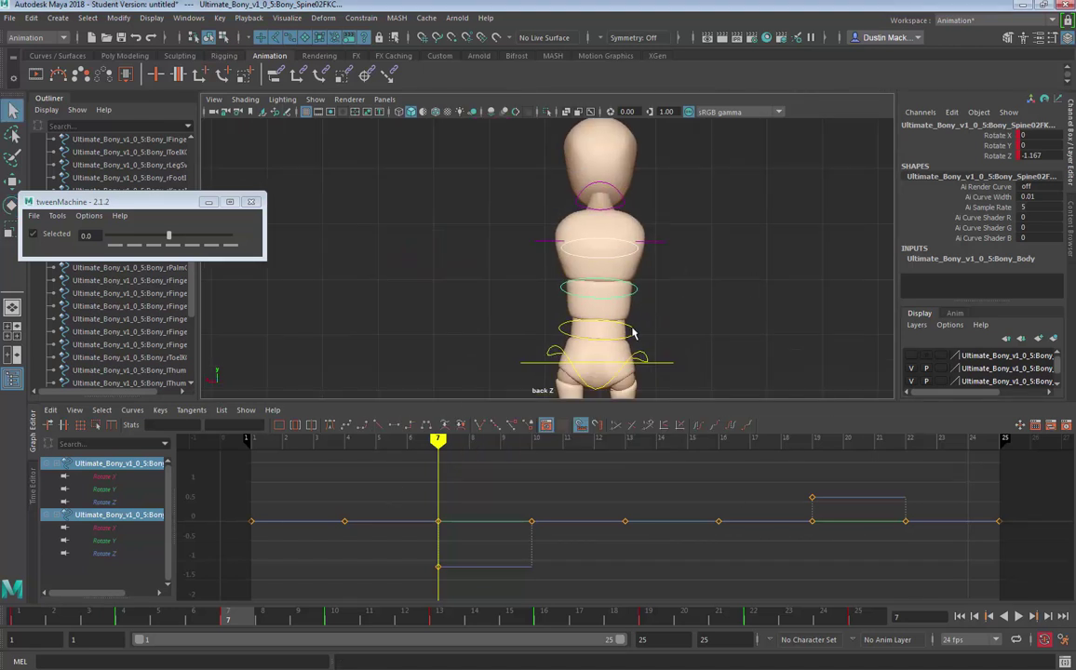
Step: Compare the three spine controls' motion with the main hip control's Rotate Z curve while going through the walk cycle
left_click(634, 331, "shift")
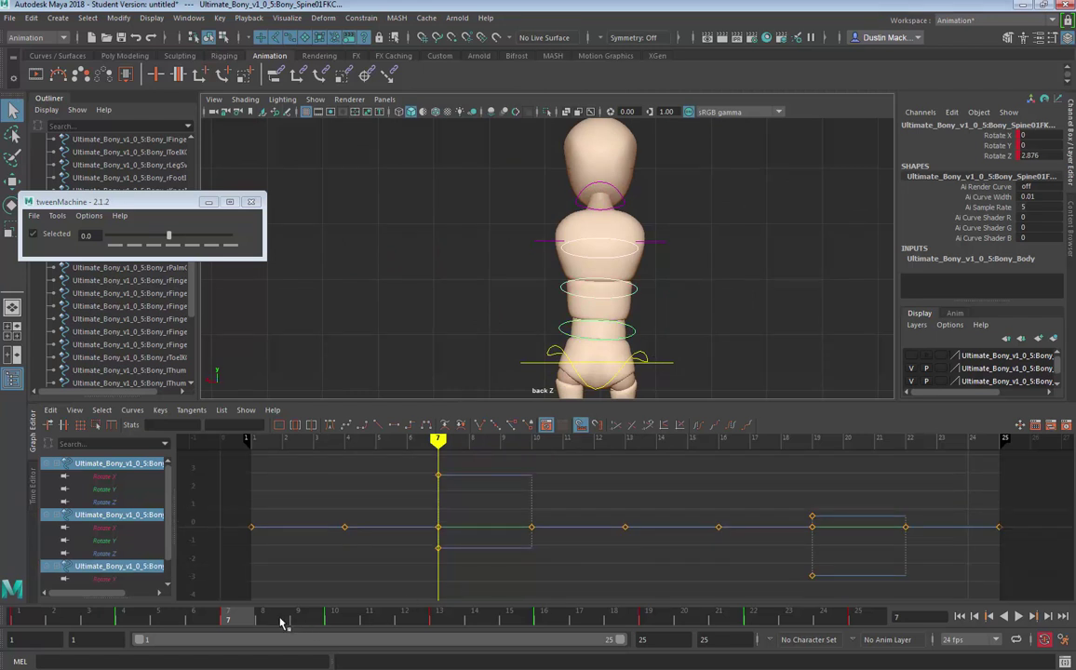
left_click_drag(254, 618, 548, 626)
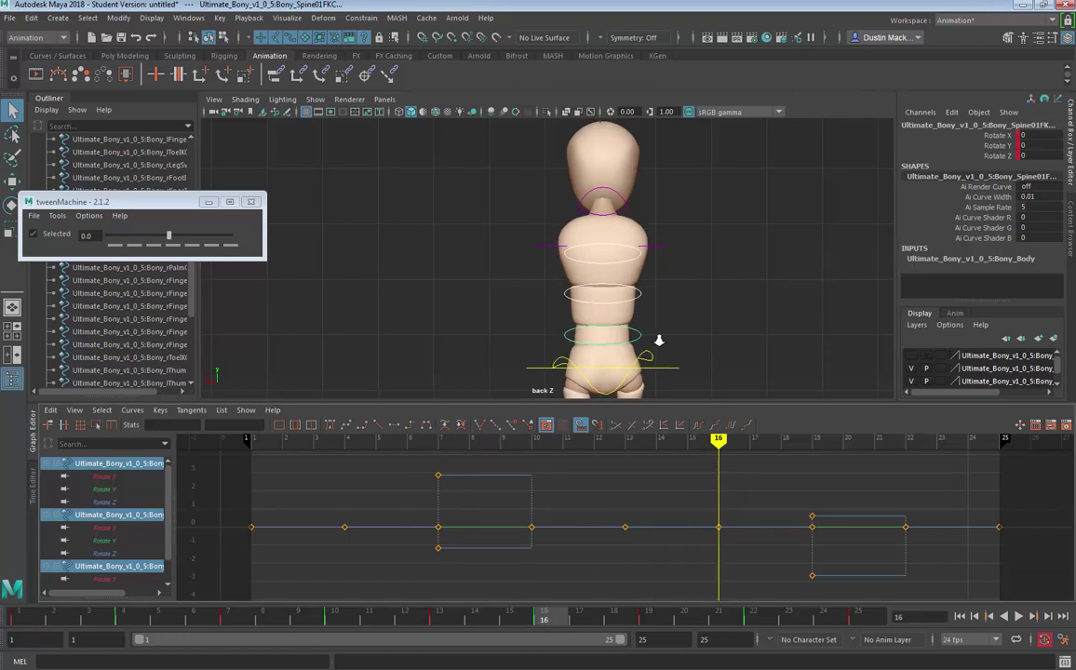
scroll(652, 331, "down", 3)
middle_click_drag(635, 321, 643, 293, "alt")
left_click(628, 300)
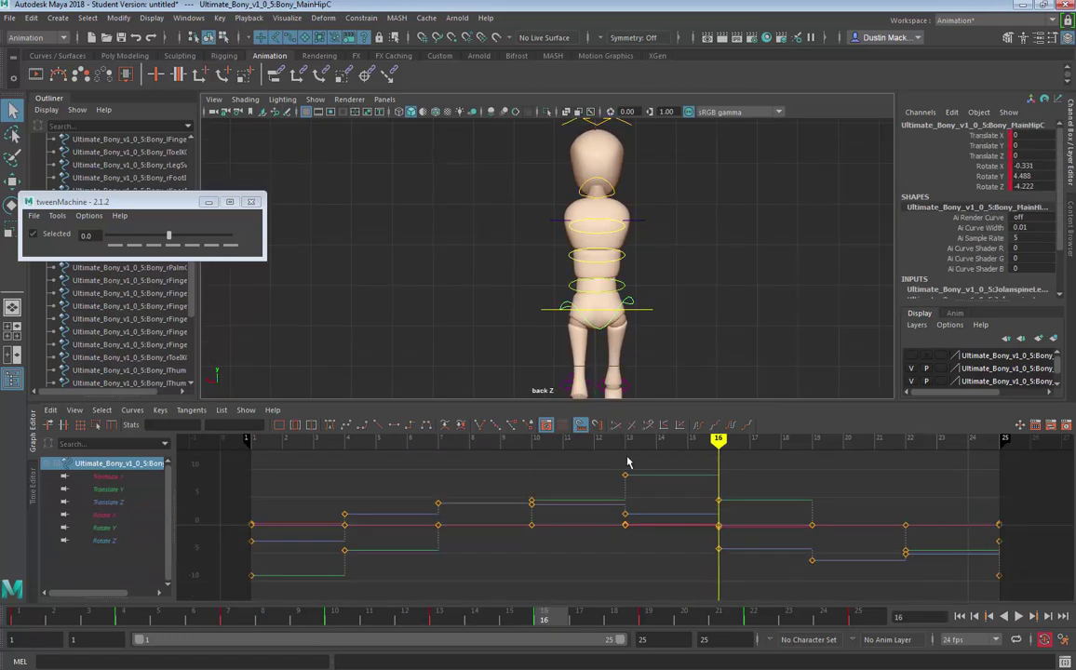
left_click(102, 541)
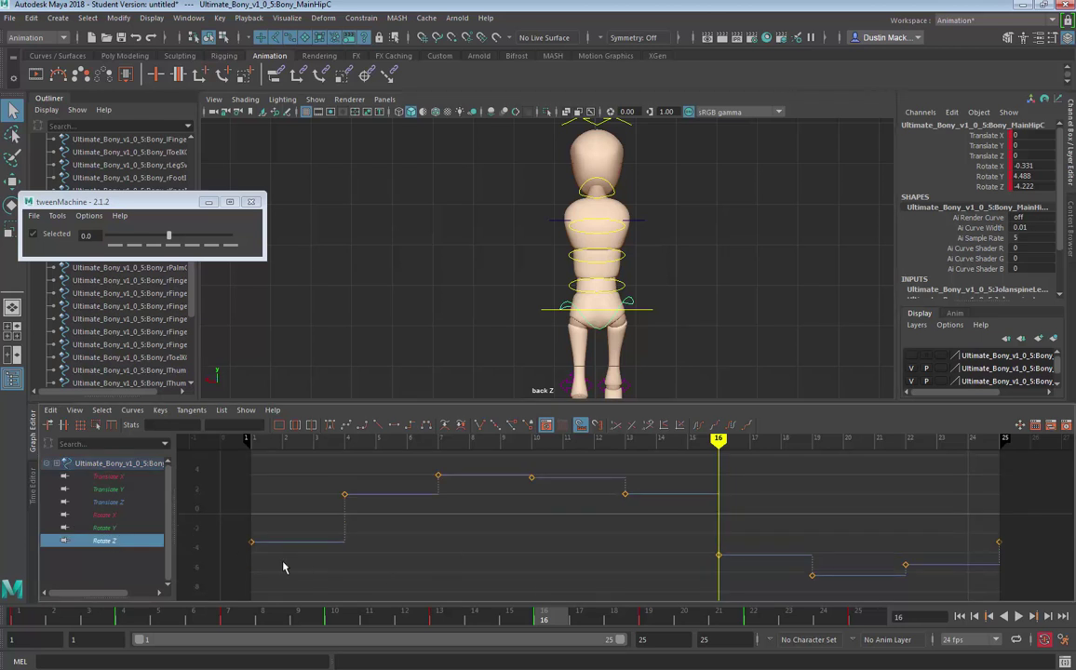
key("alt+v")
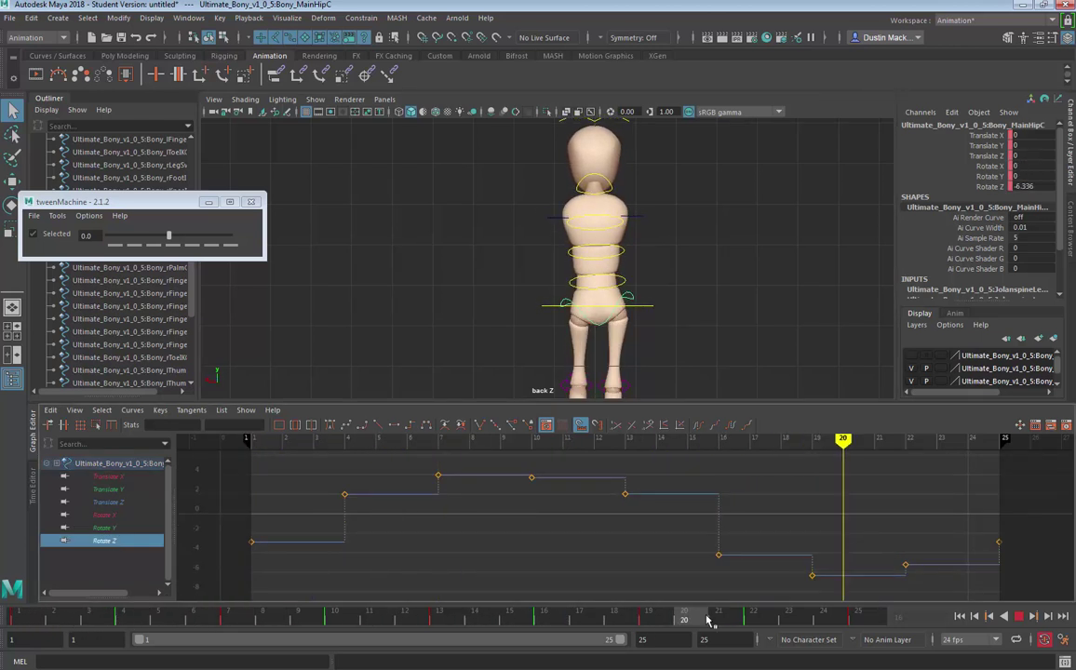
key("alt+v")
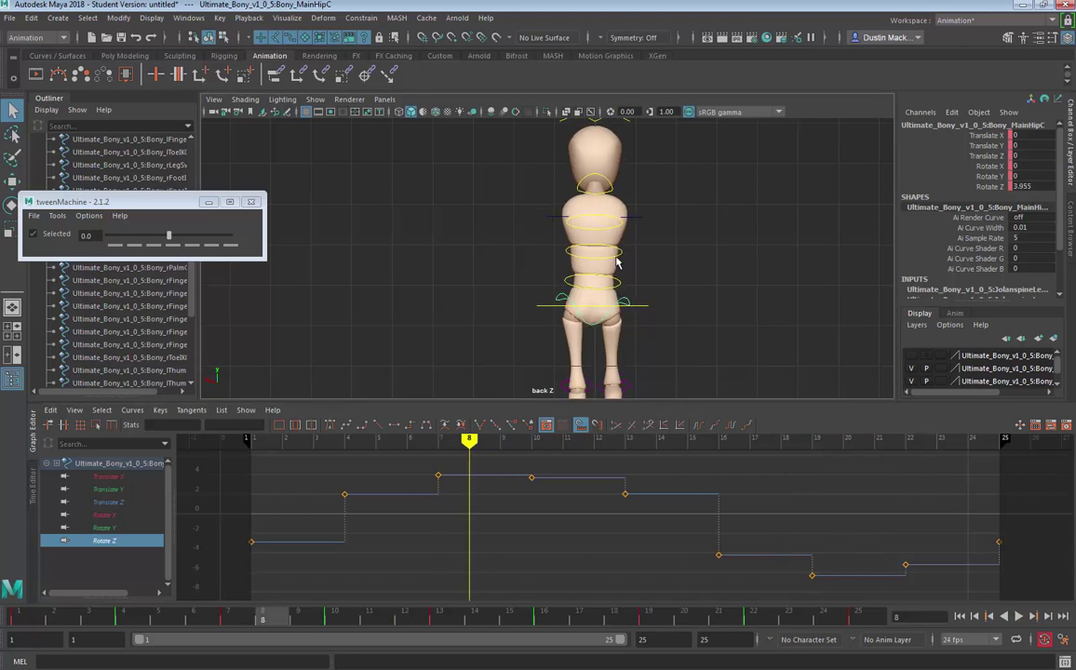
Step: Rotate the lower spine control to about -1.67 degrees in Rotate Z at frame 1
left_click(621, 279)
left_click(617, 251, "shift")
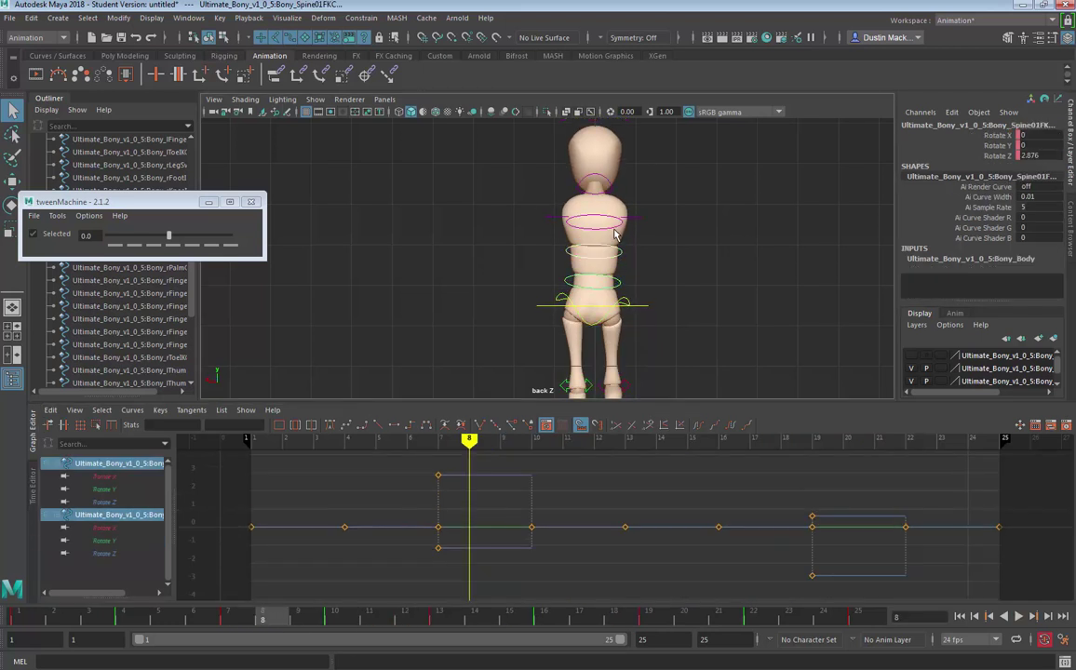
left_click(629, 221, "shift")
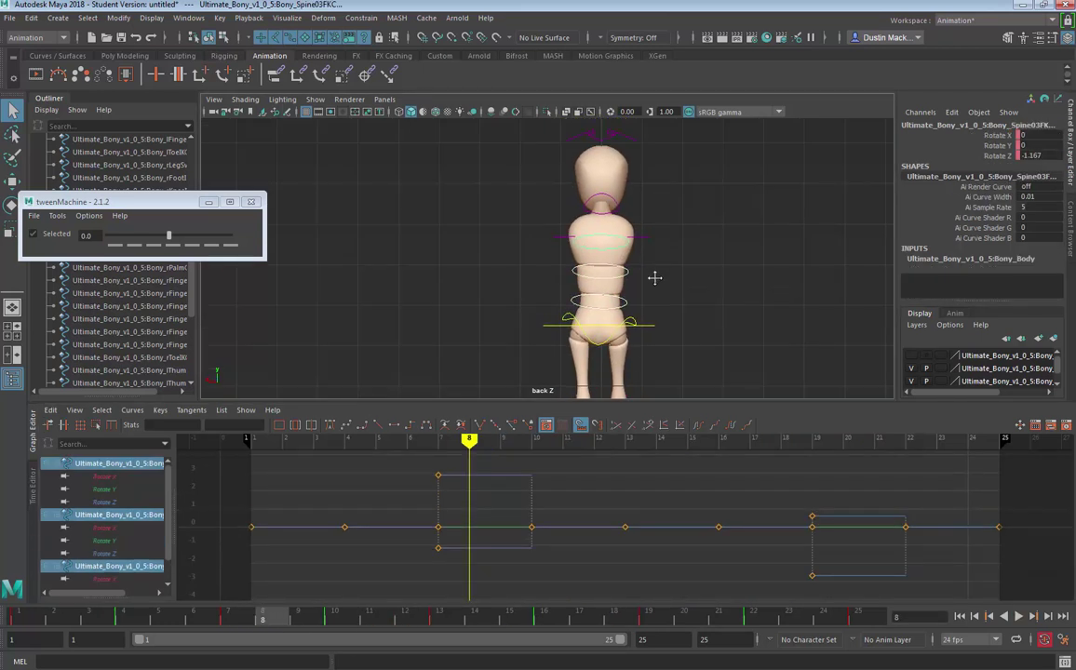
left_click(226, 621)
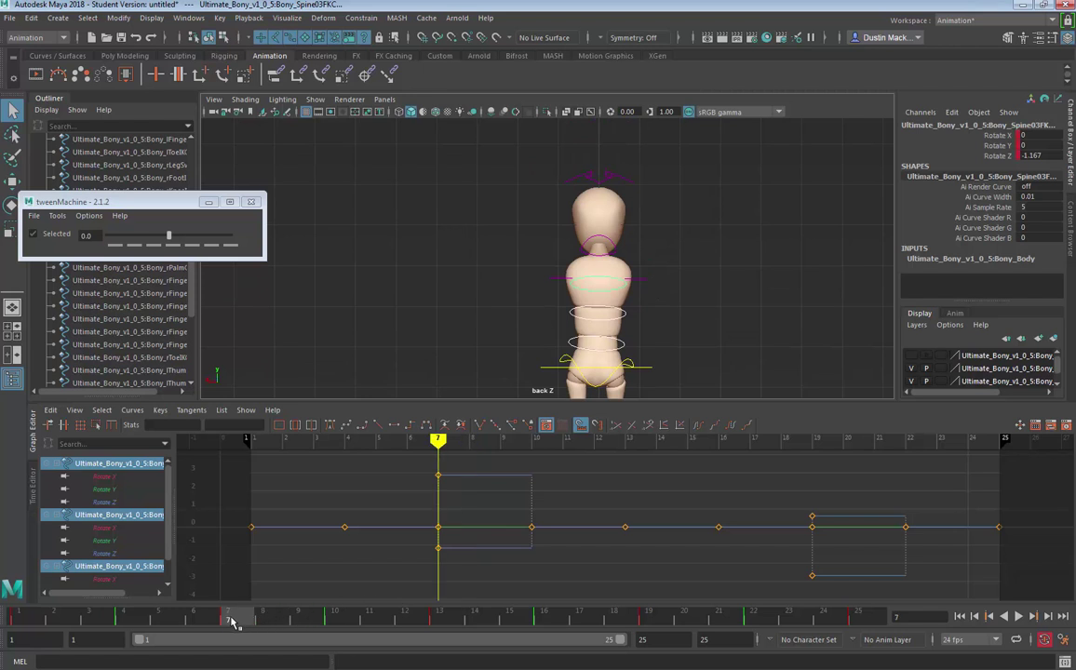
left_click(17, 619)
right_click_drag(475, 183, 620, 361, "alt")
left_click(621, 365)
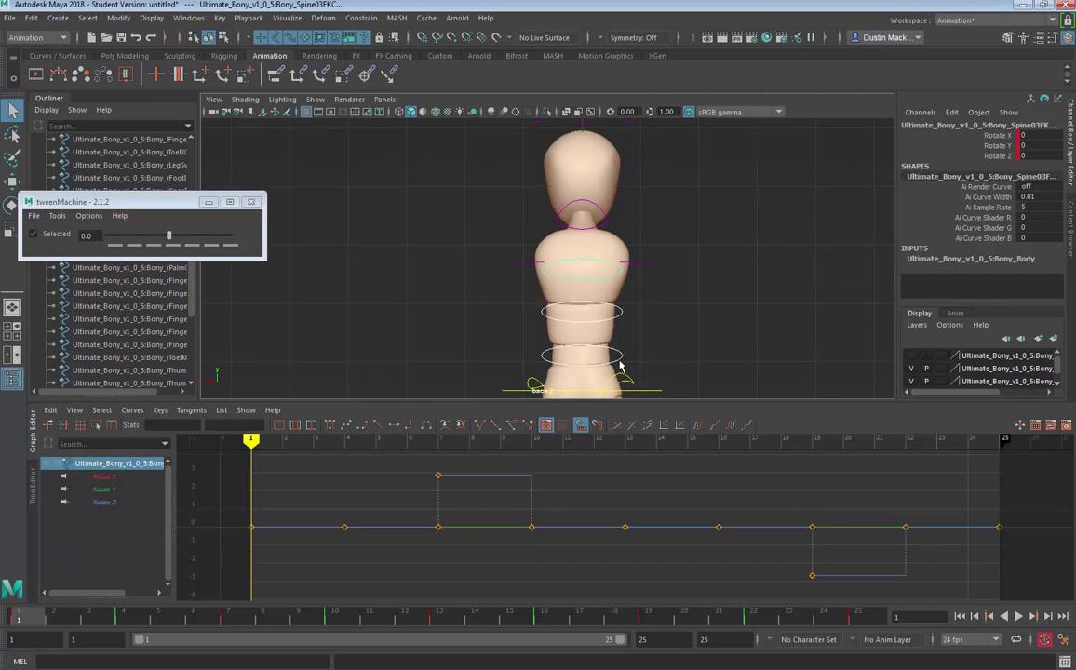
left_click(620, 359)
key("e")
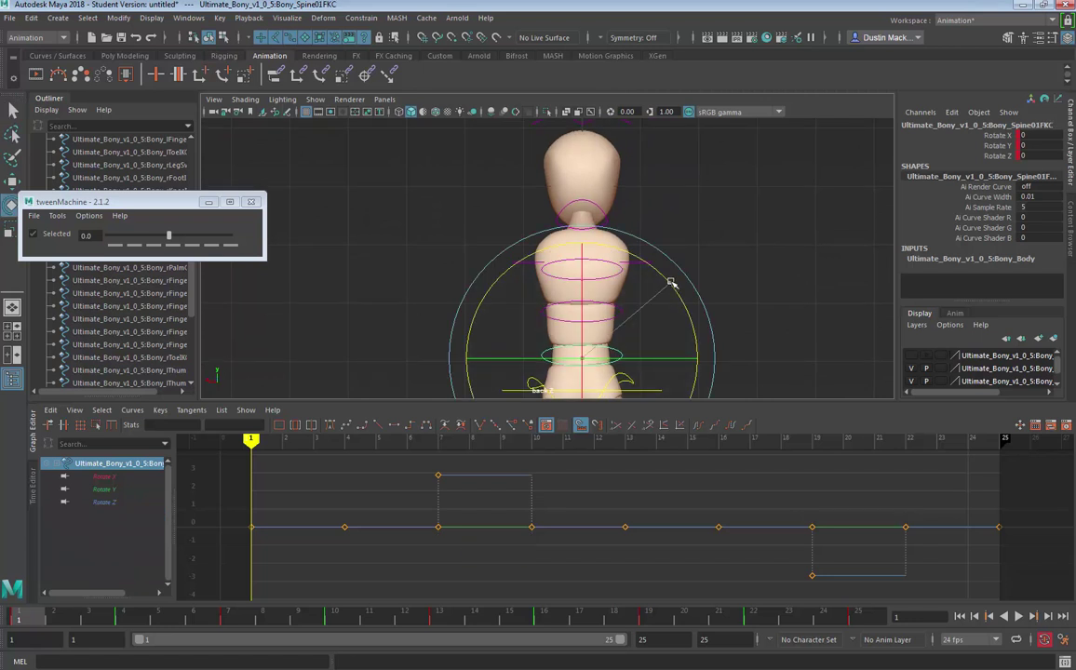
left_click_drag(671, 282, 672, 279)
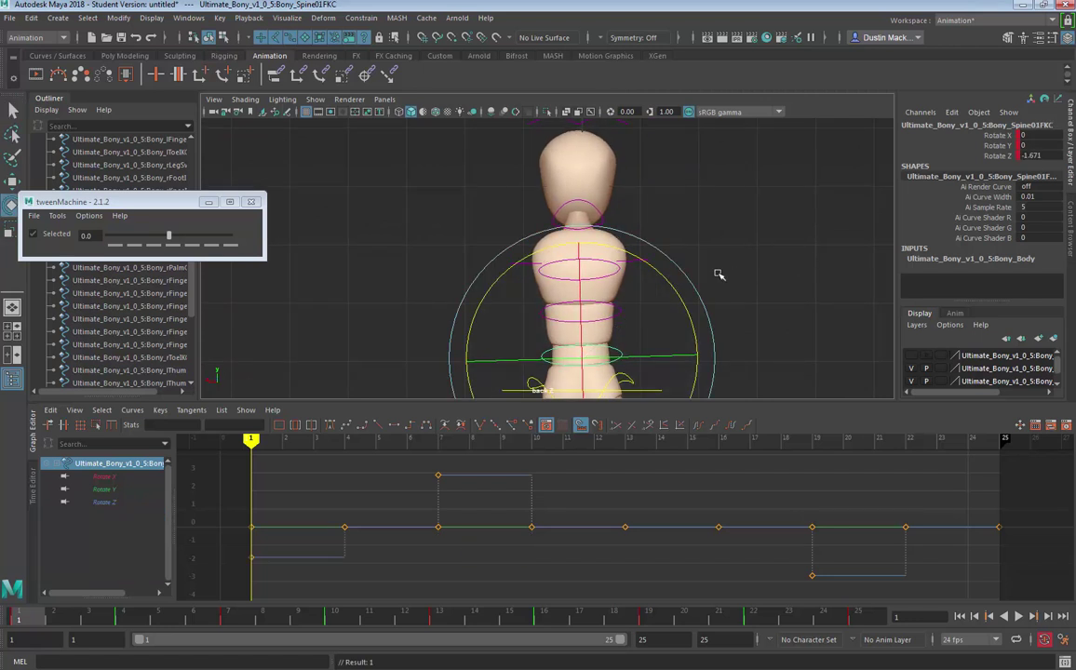
Step: Counter-rotate the middle and upper spine controls together to about 1.19 degrees in Rotate Z at frame 1
key("q")
left_click(619, 314)
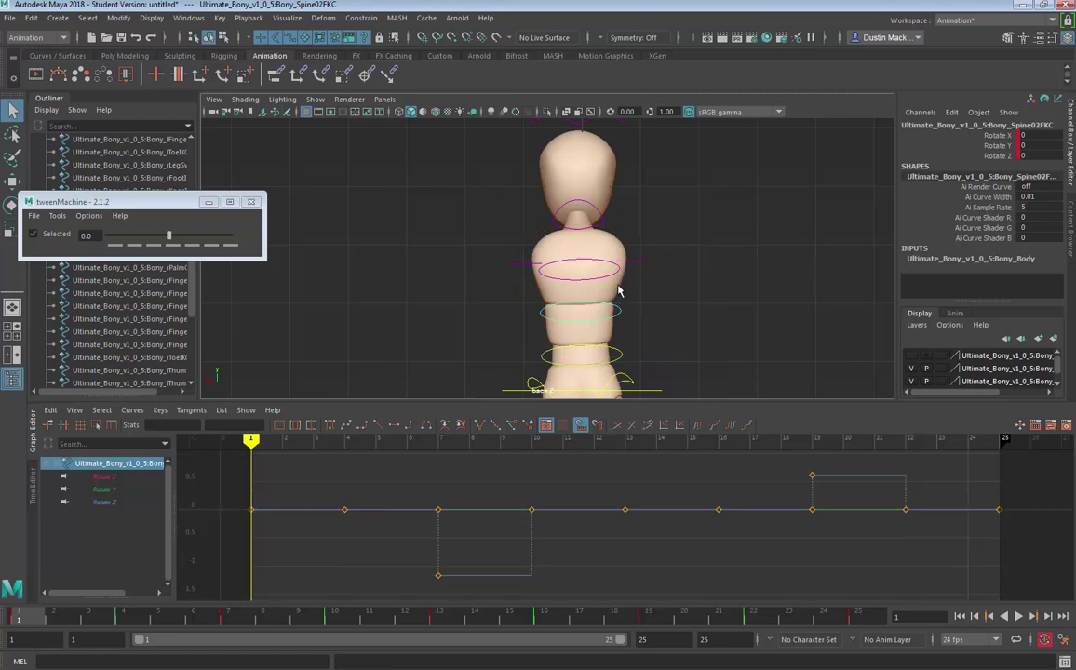
left_click(556, 253, "shift")
left_click_drag(701, 250, 668, 223, "alt")
key("e")
key("q")
Step: Copy the frame 1 pose of all three spine controls to a key at frame 25, and return to frame 1
left_click(634, 380, "shift")
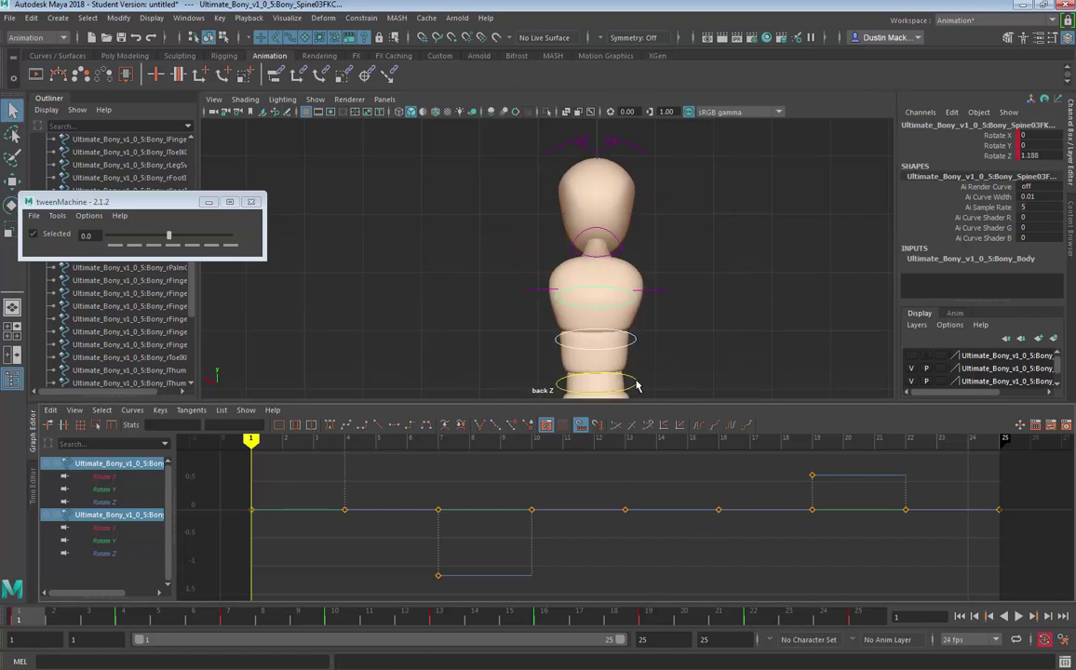
left_click(860, 616)
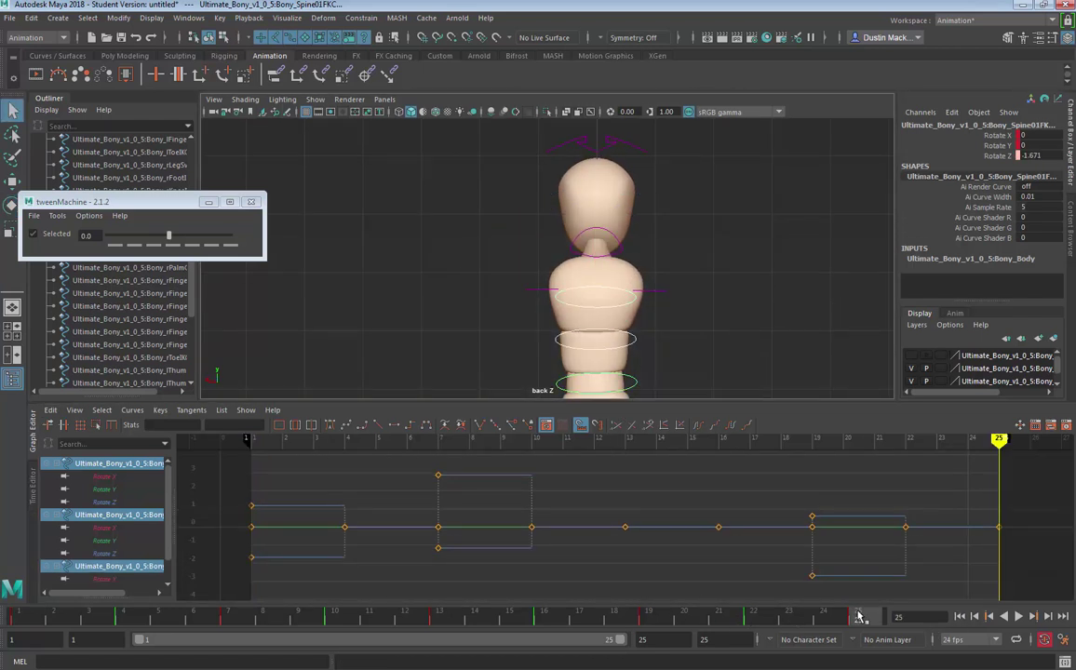
key("s")
left_click(17, 616)
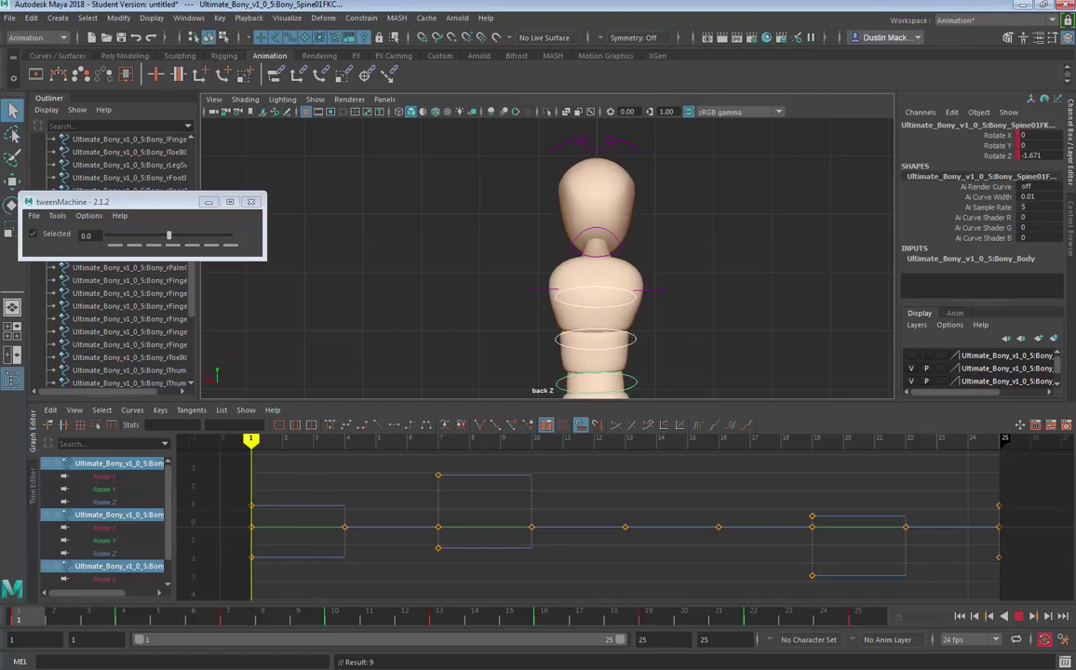
Step: Examine the whole character in the side and back views while scrubbing from the start towards the middle of the cycle
key("a")
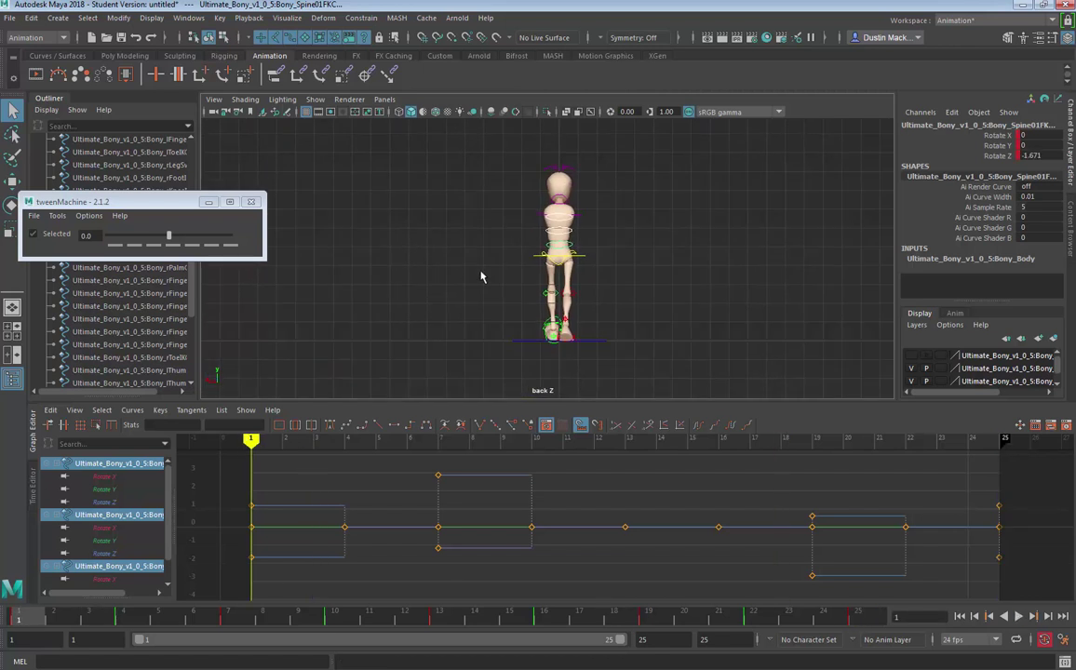
key("space")
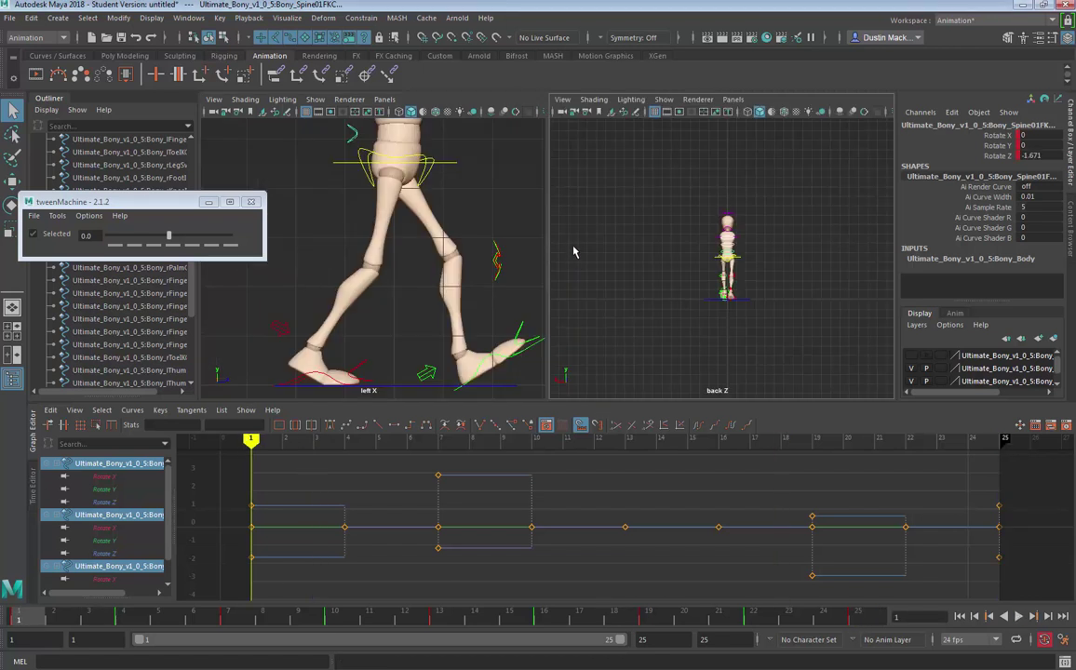
left_click_drag(163, 617, 492, 617)
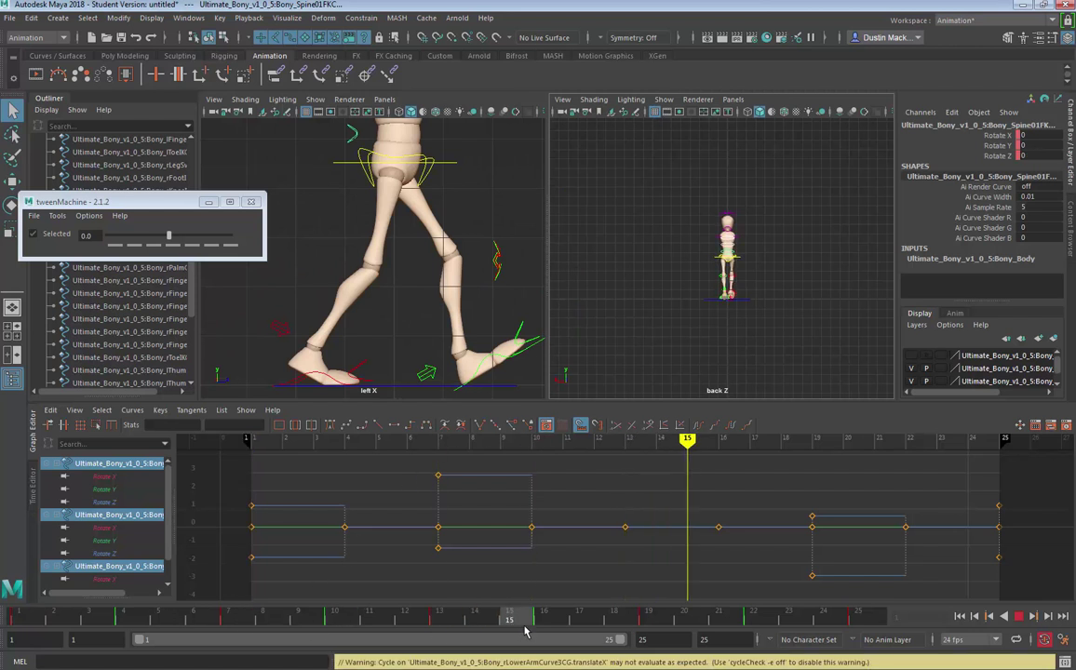
Step: Rotate the lower spine control to about 2.22 degrees in Rotate Z at frame 13, working in the back view
left_click(447, 621)
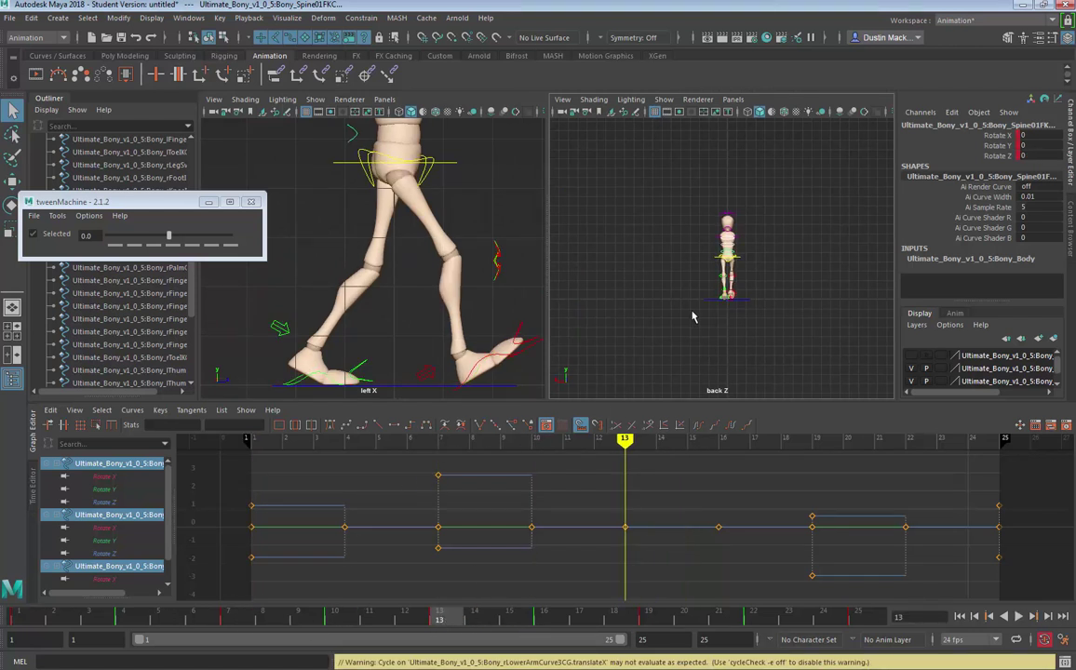
key("space")
scroll(647, 279, "up", 5)
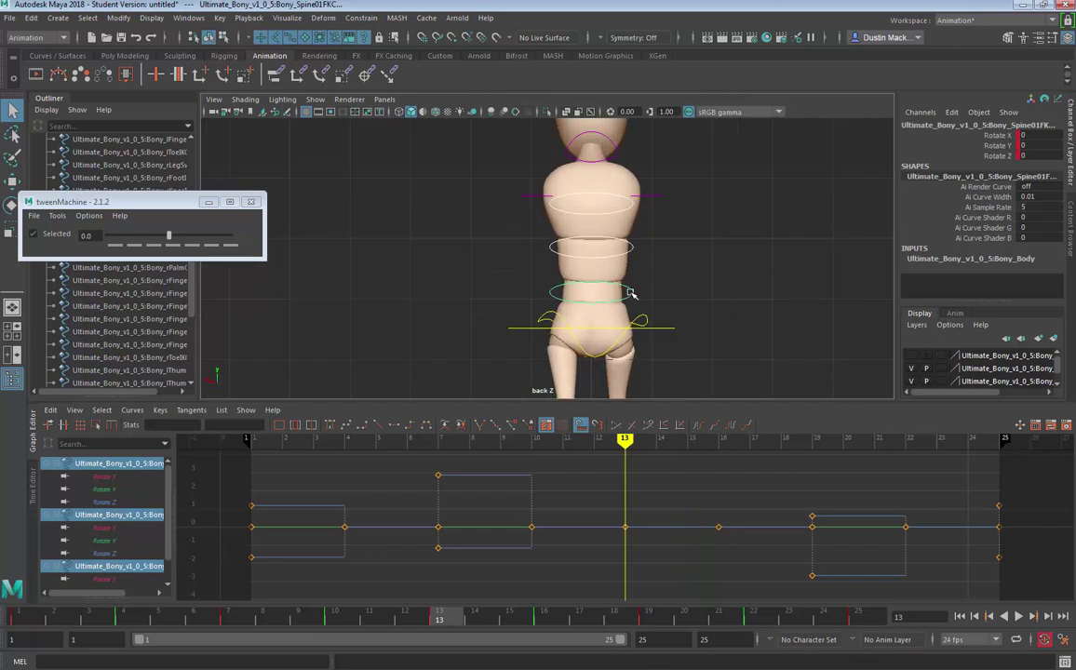
left_click(629, 293)
key("e")
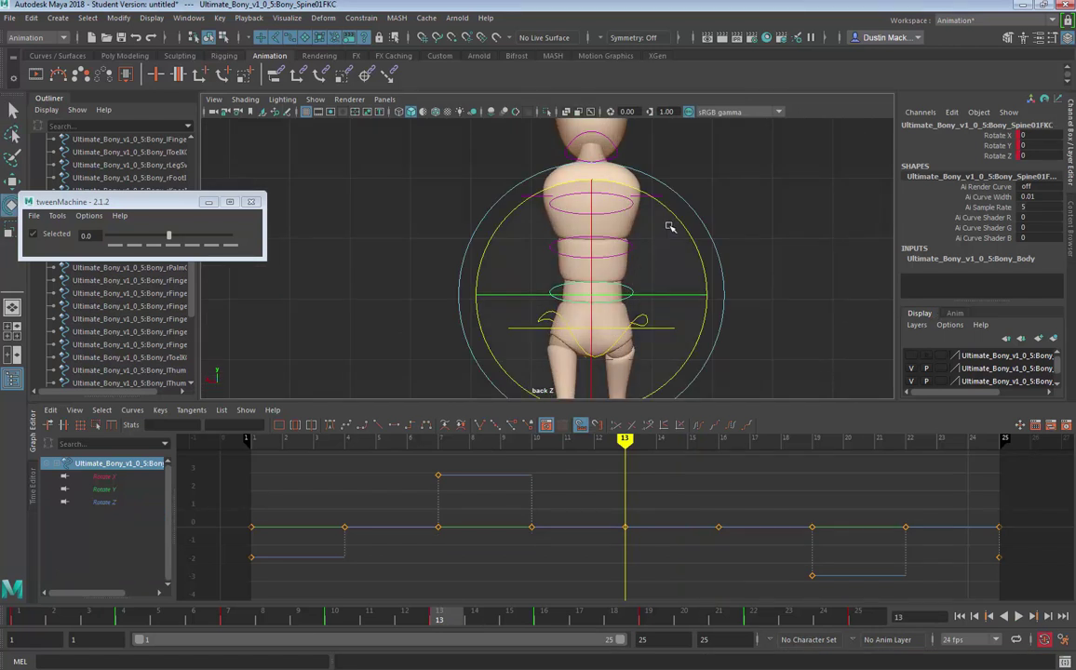
left_click_drag(619, 201, 684, 225)
Step: Counter-rotate the middle and upper spine controls together to about -1.24 degrees in Rotate Z at frame 13
middle_click_drag(643, 243, 658, 356, "alt")
key("q")
left_click(641, 309)
left_click(642, 261, "shift")
key("e")
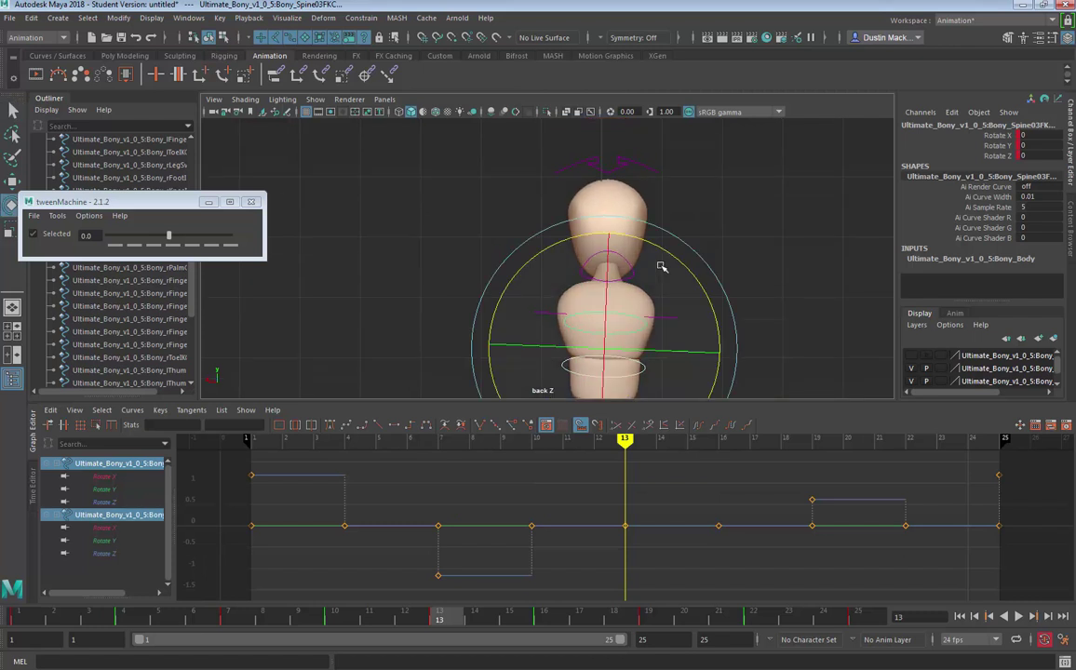
left_click_drag(677, 258, 678, 258)
left_click_drag(677, 258, 677, 259)
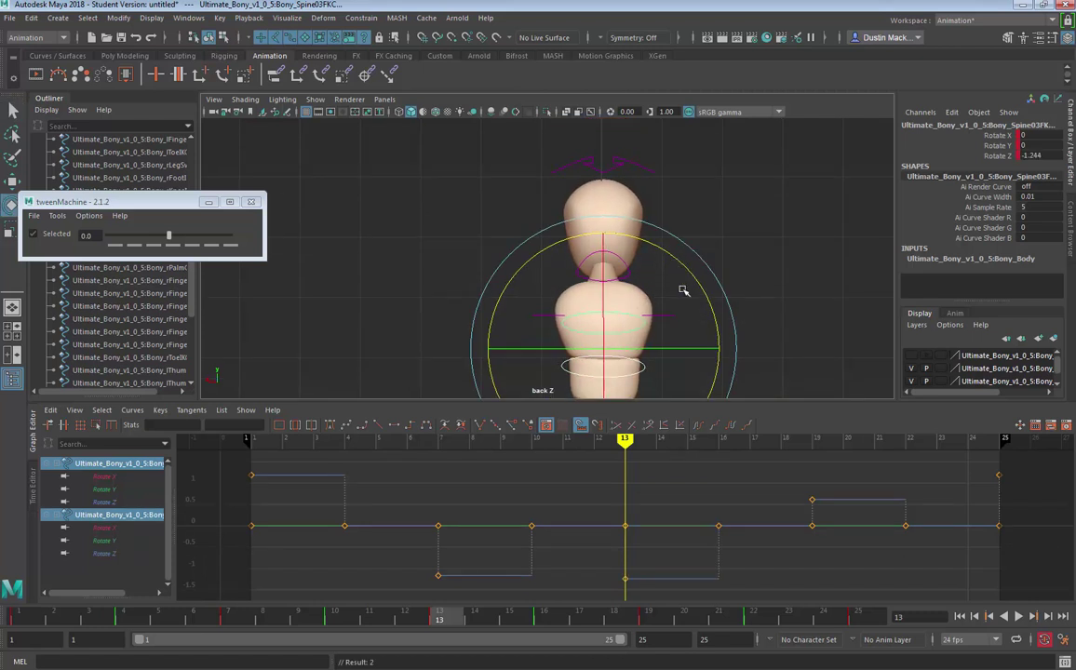
Step: Select all three spine controls and tween them midway (0) between the frame 7 and frame 13 poses at frame 10
middle_click_drag(682, 296, 692, 175, "alt")
key("q")
left_click(638, 338, "shift")
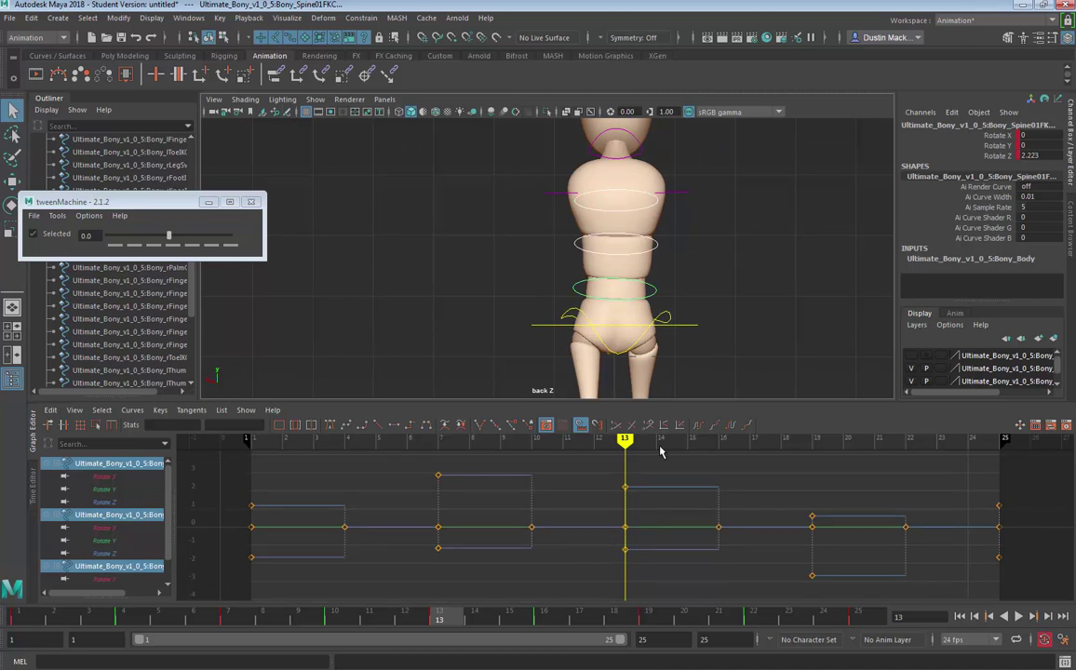
key("alt+v")
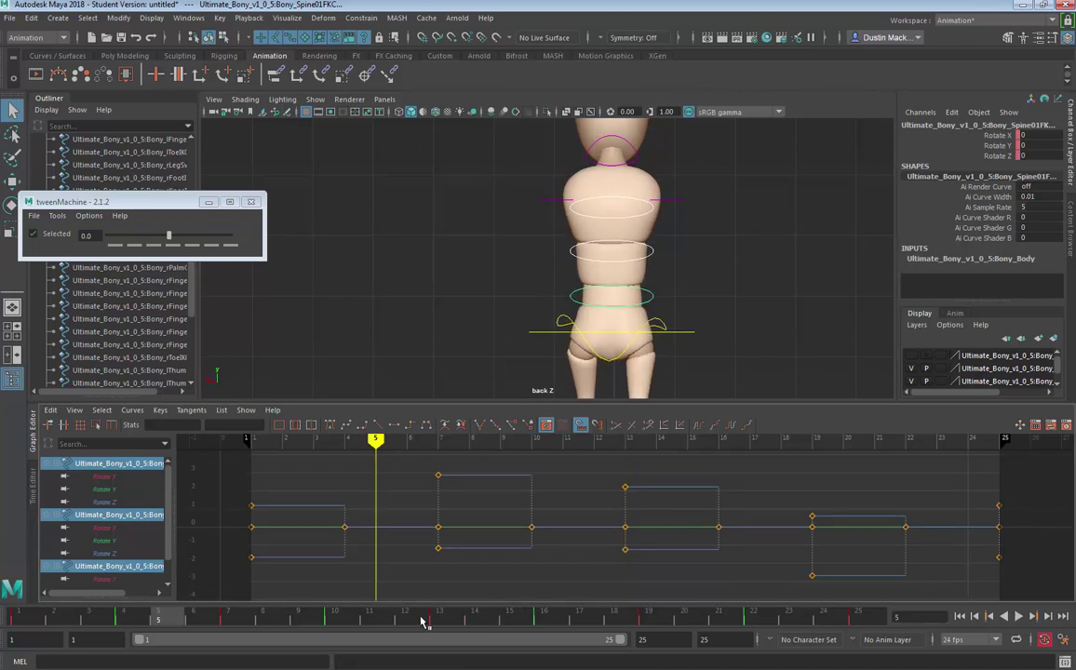
left_click(544, 620)
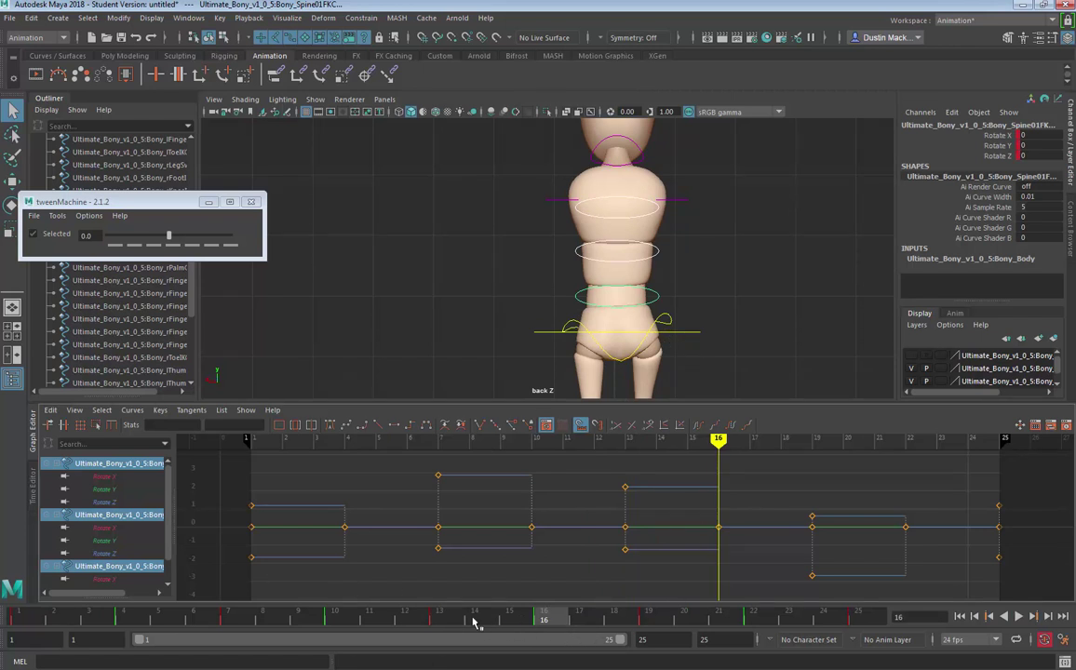
left_click_drag(475, 622, 351, 634)
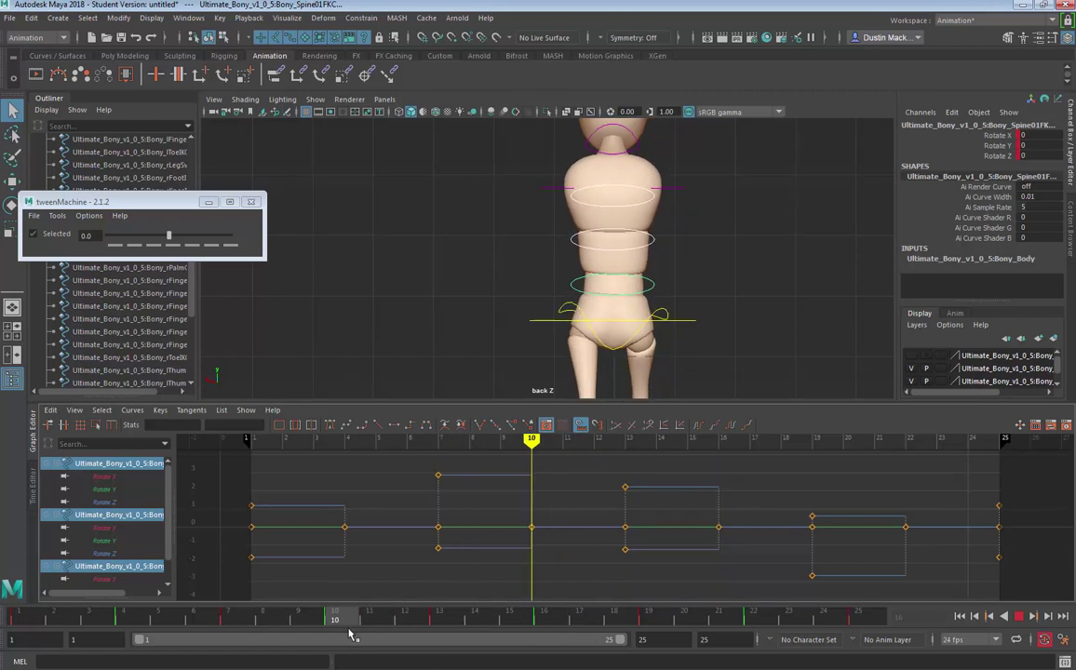
left_click(171, 246)
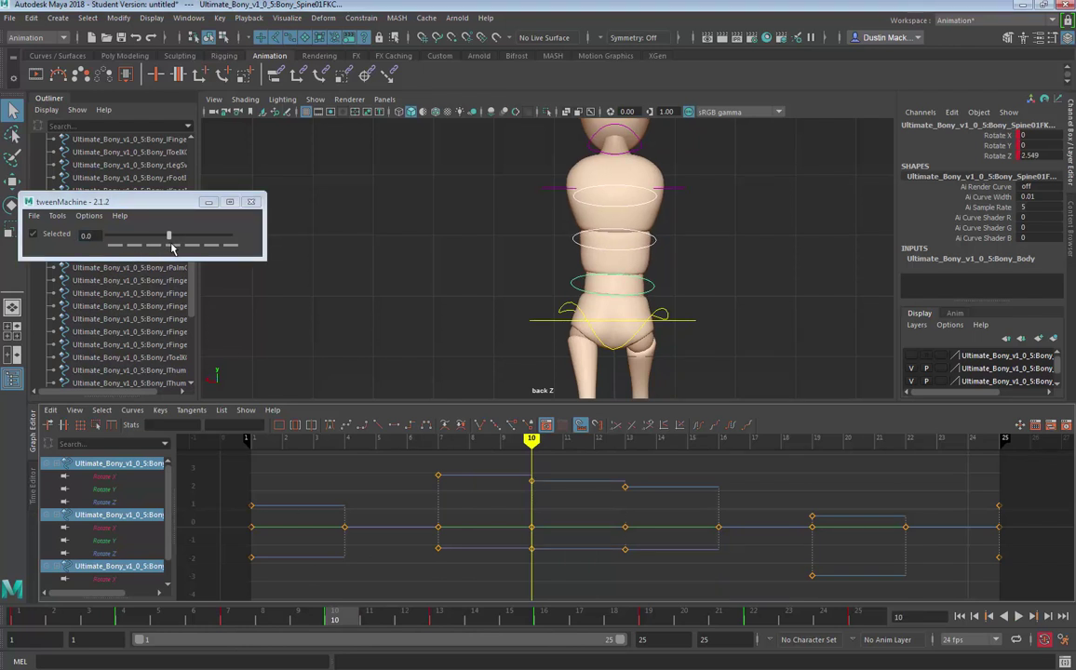
Step: Tween the three spine controls midway between the frame 1 and frame 7 poses at frame 4
key("comma")
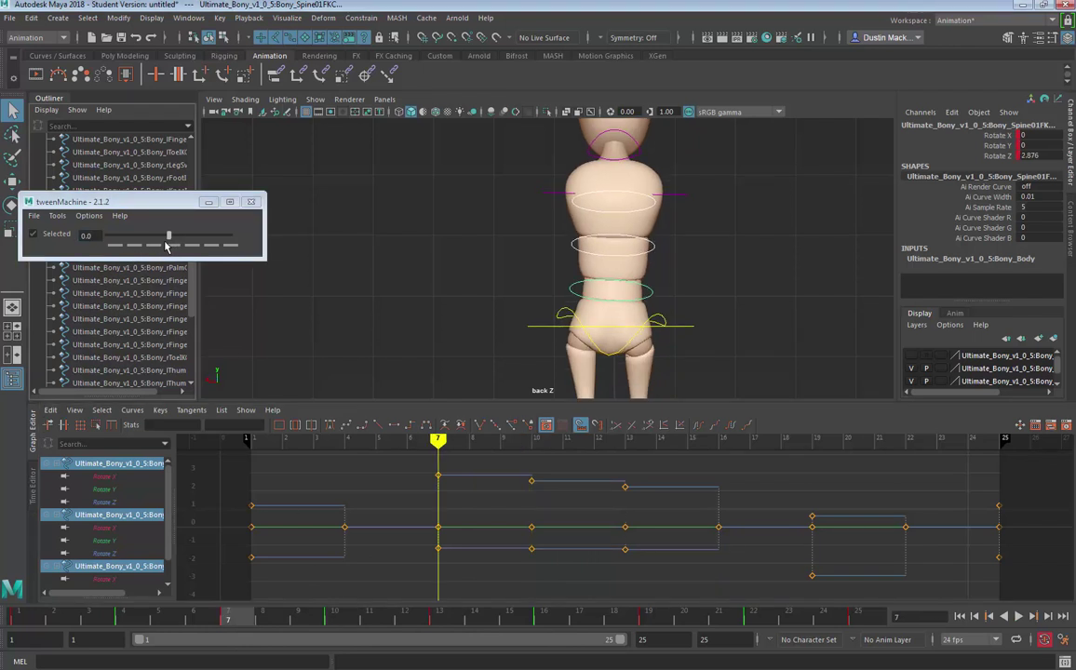
key("comma")
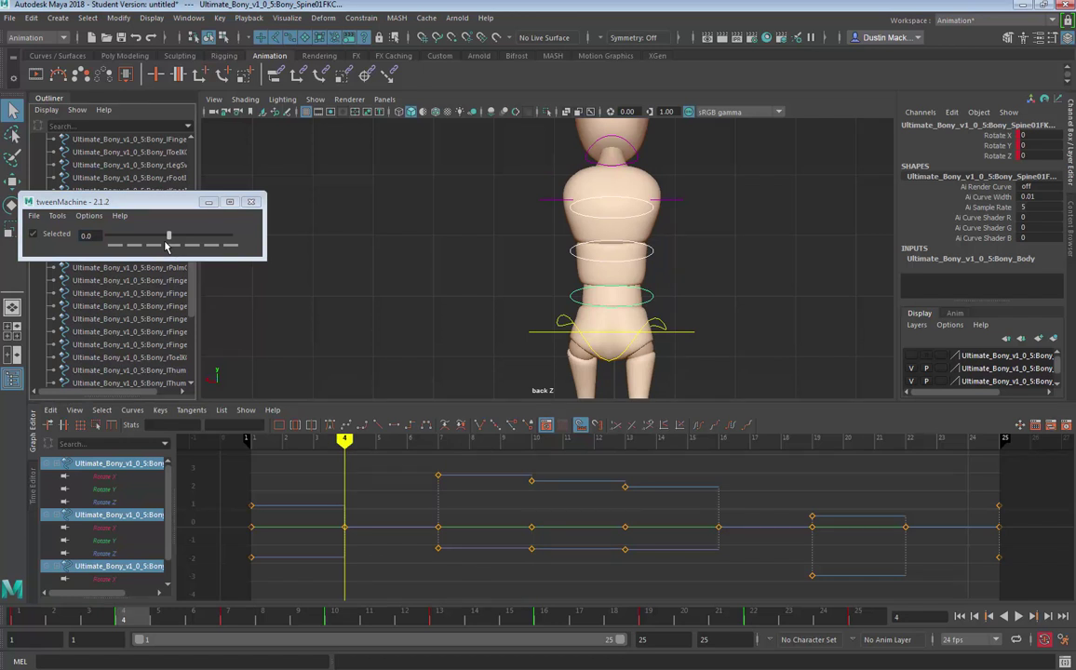
key("comma")
key("period")
left_click(171, 245)
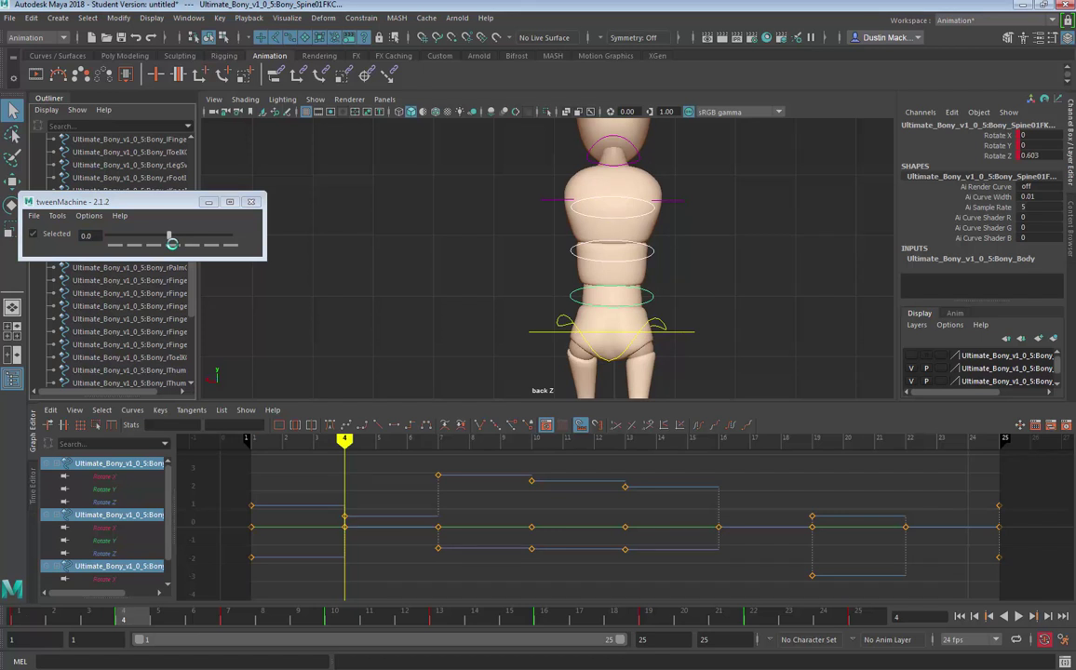
Step: Tween the three spine controls midway between the frame 13 and frame 19 poses at frame 16
key("period")
key("period")
key("period")
key("period")
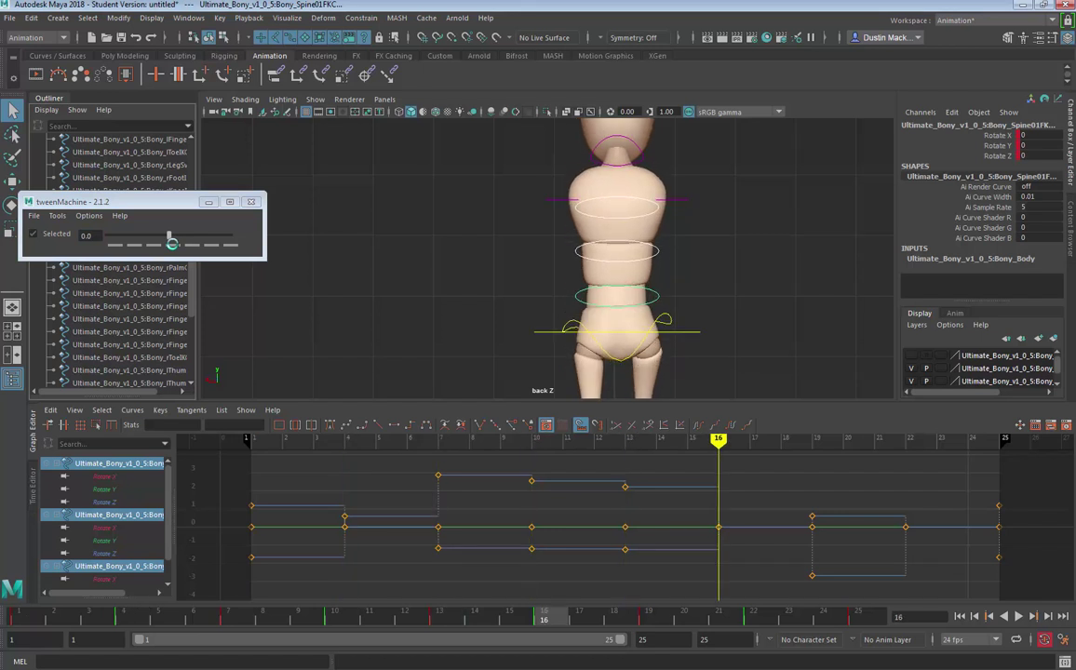
left_click(173, 246)
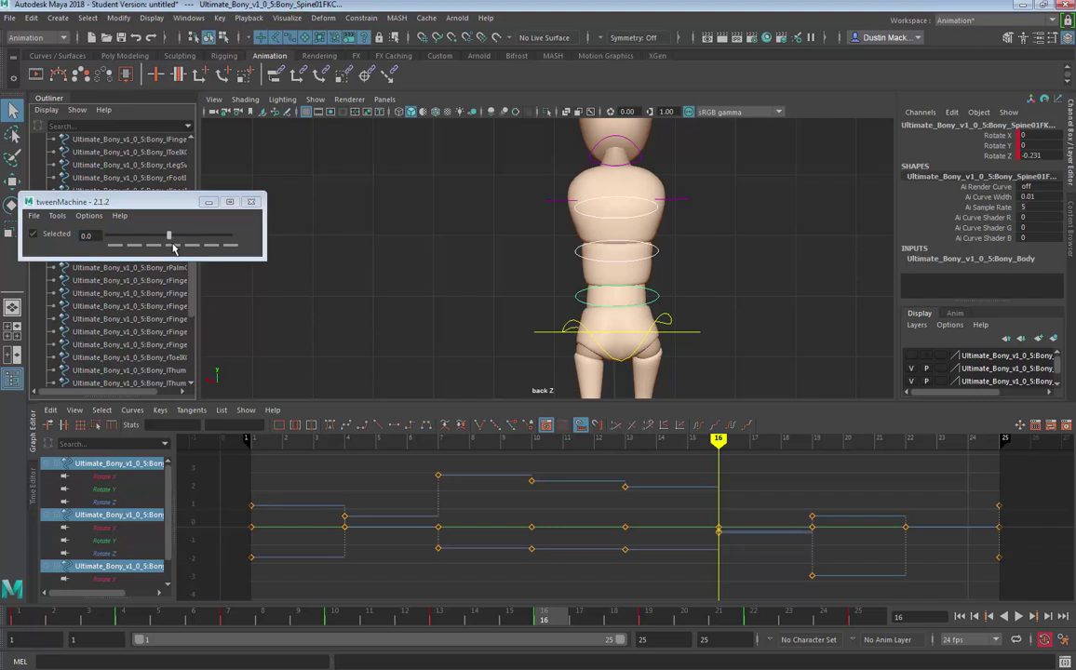
Step: Tween the three spine controls midway between the frame 19 and frame 25 poses at frame 22, and play back the cycle
key("period")
key("period")
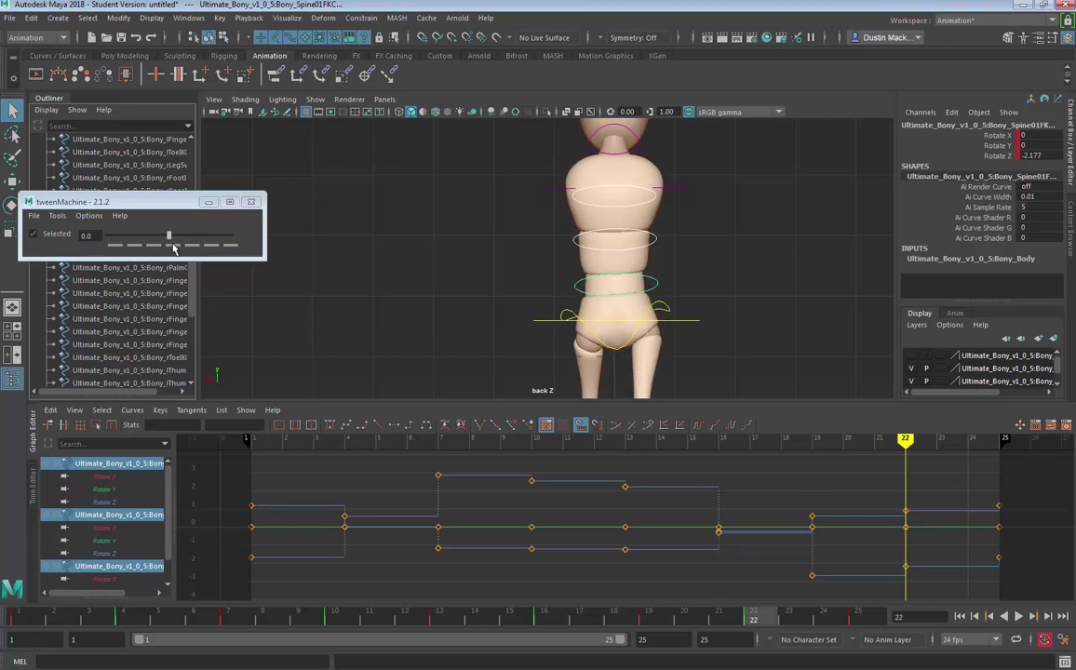
key("alt+v")
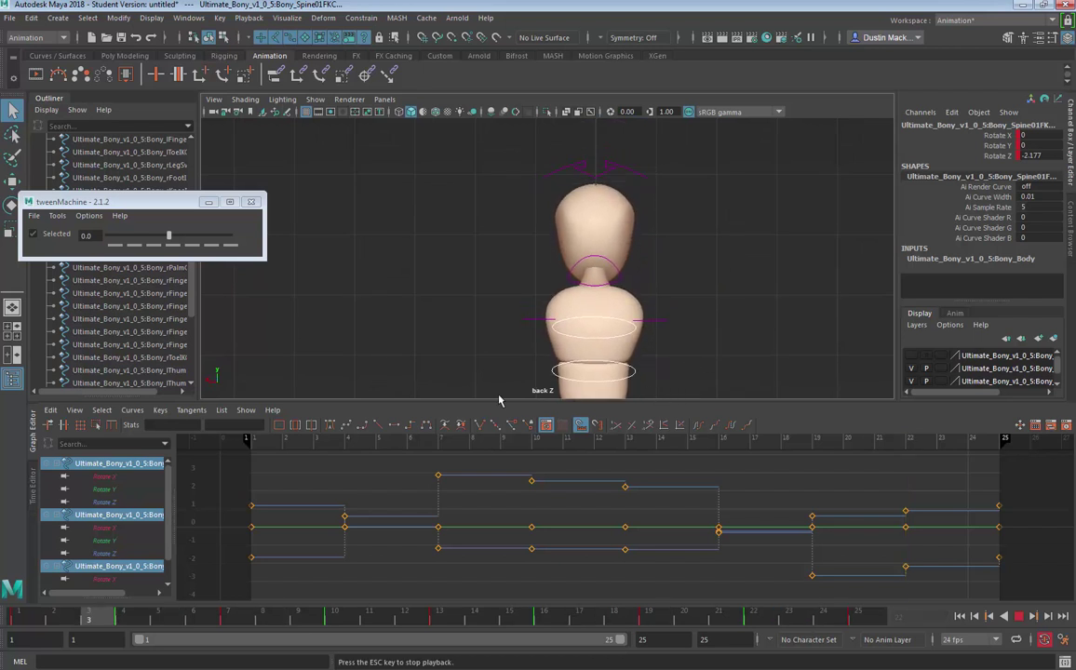
key("alt+v")
Step: Compare the Rotate Z curve of the main hip control with that of the lower spine control around frame 4
middle_click_drag(572, 341, 584, 265, "alt")
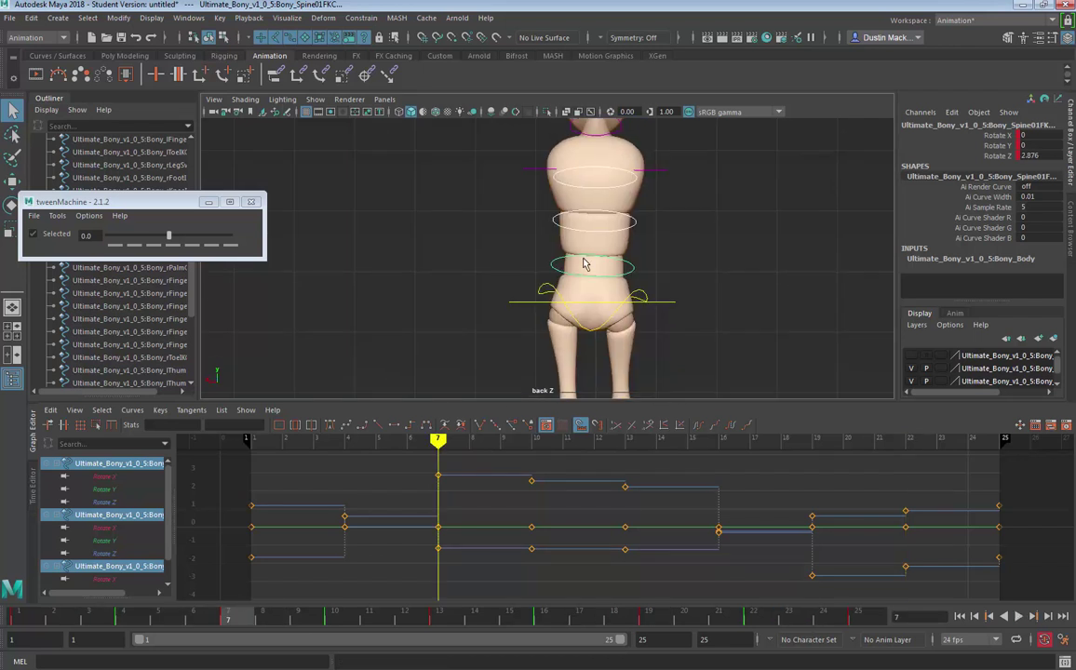
left_click(642, 294)
left_click(89, 540)
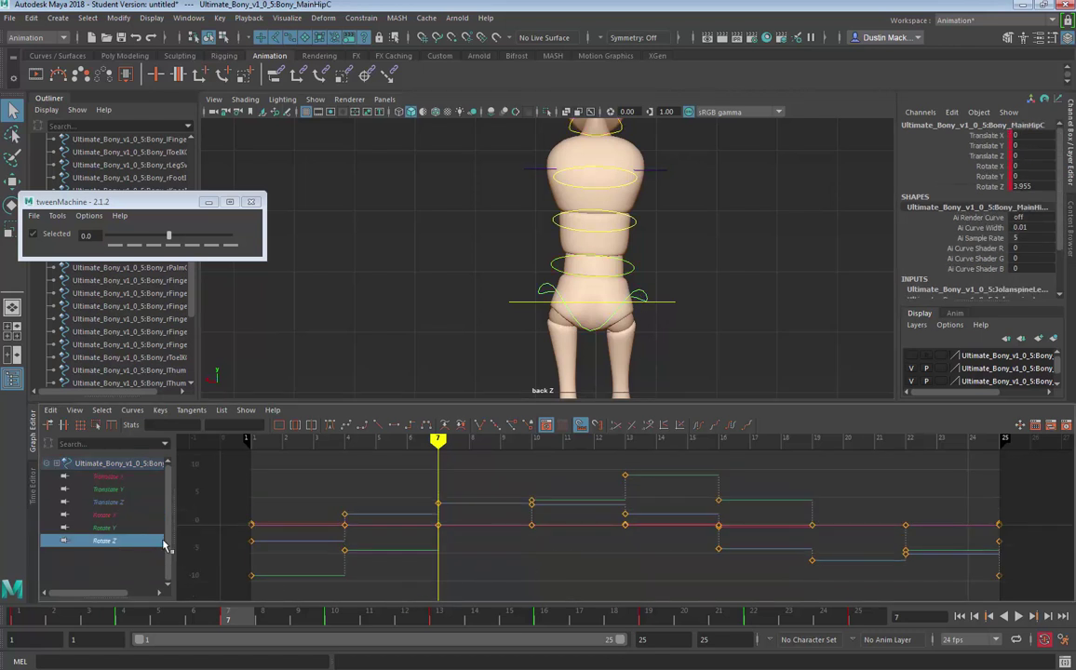
left_click_drag(382, 621, 36, 637)
left_click(121, 616)
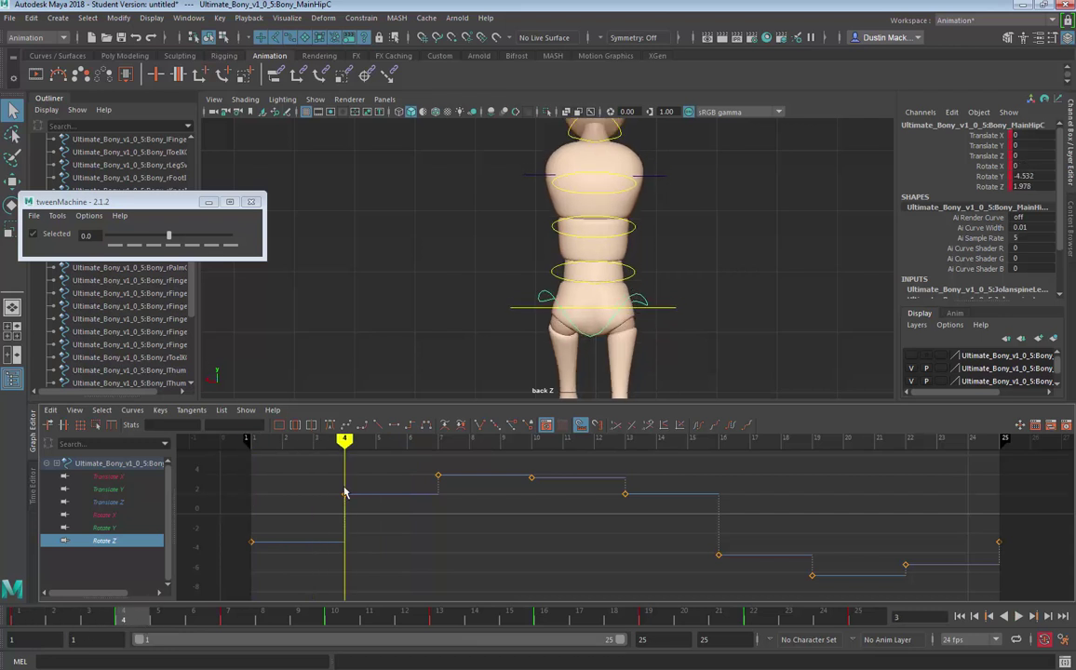
left_click(619, 279)
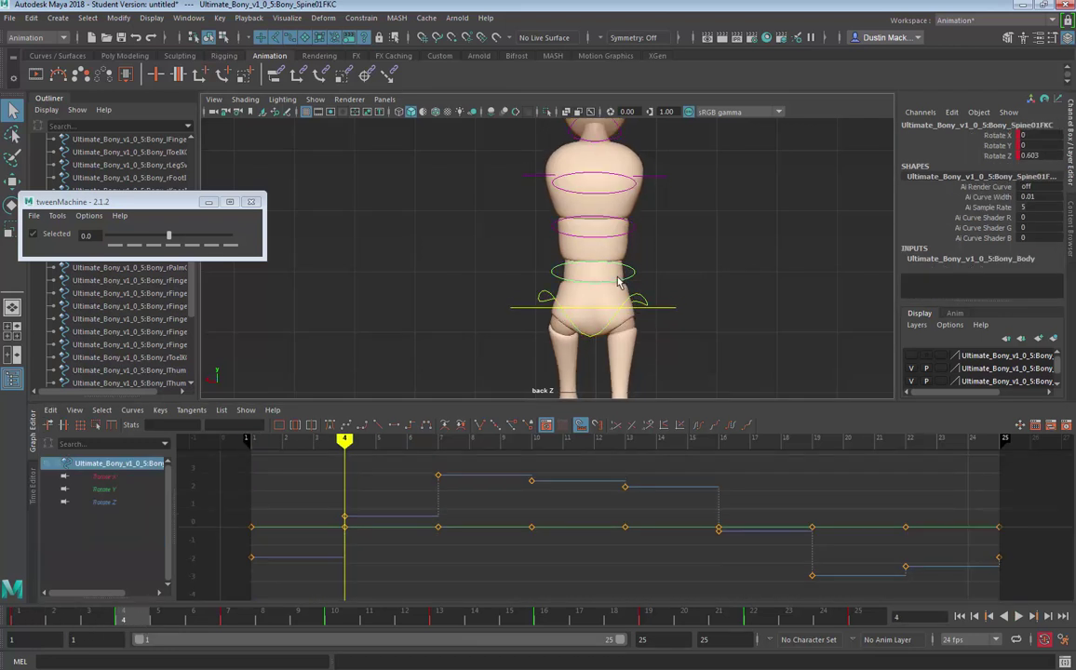
left_click(128, 503)
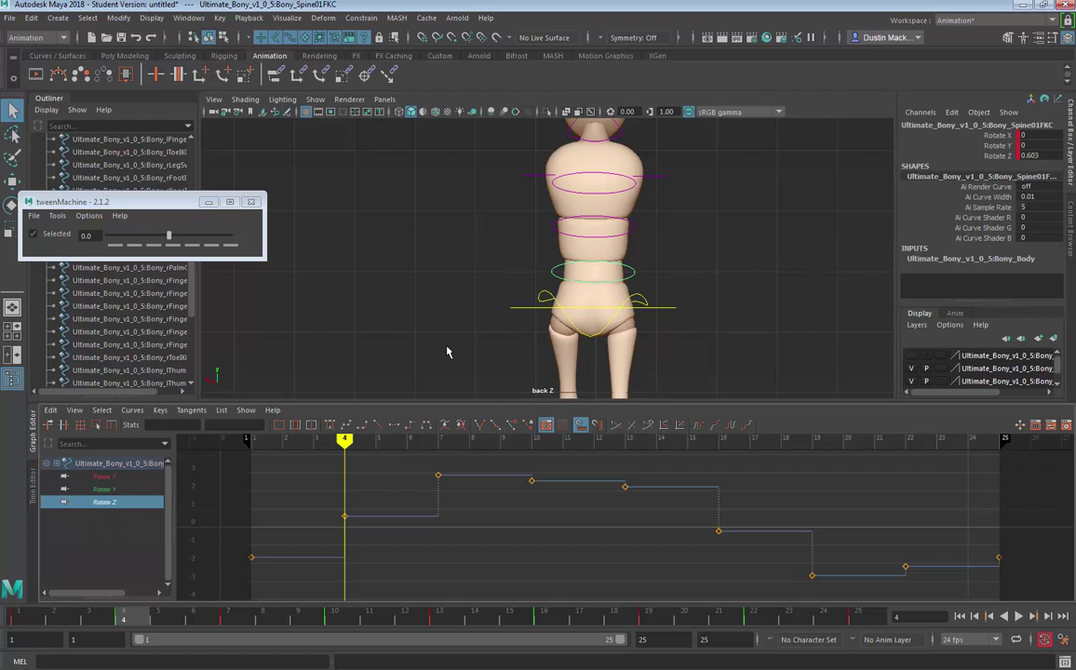
Step: Isolate the Rotate Z curves of all three spine controls and bias their frame 4 tween by 60 toward the frame 7 pose
left_click(632, 231, "shift")
left_click(629, 190, "shift")
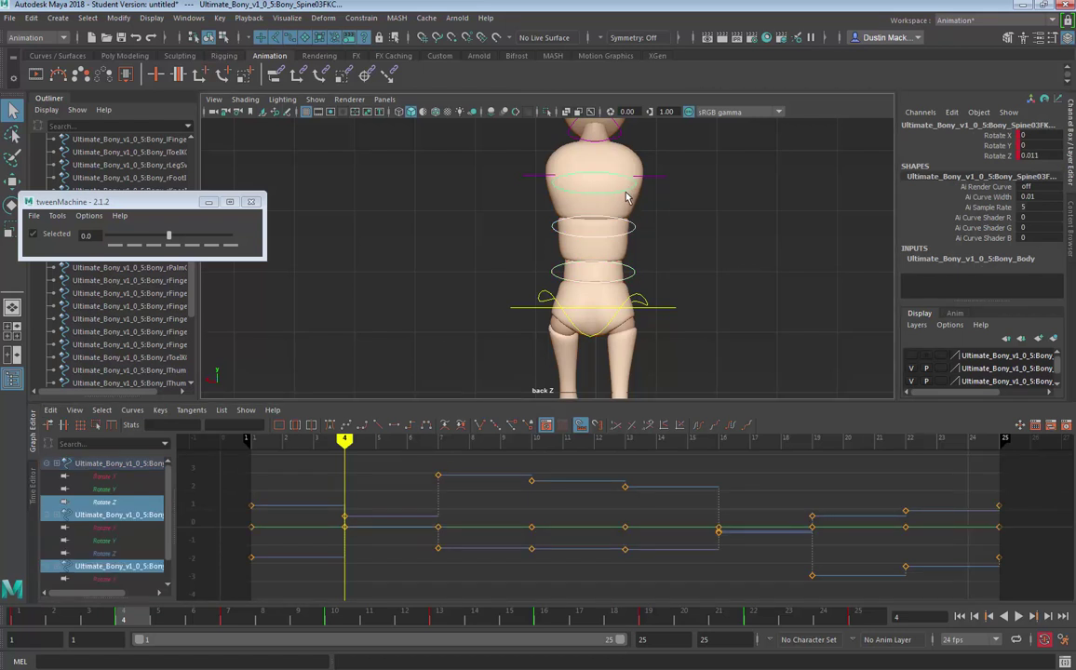
left_click(104, 501)
left_click(104, 553)
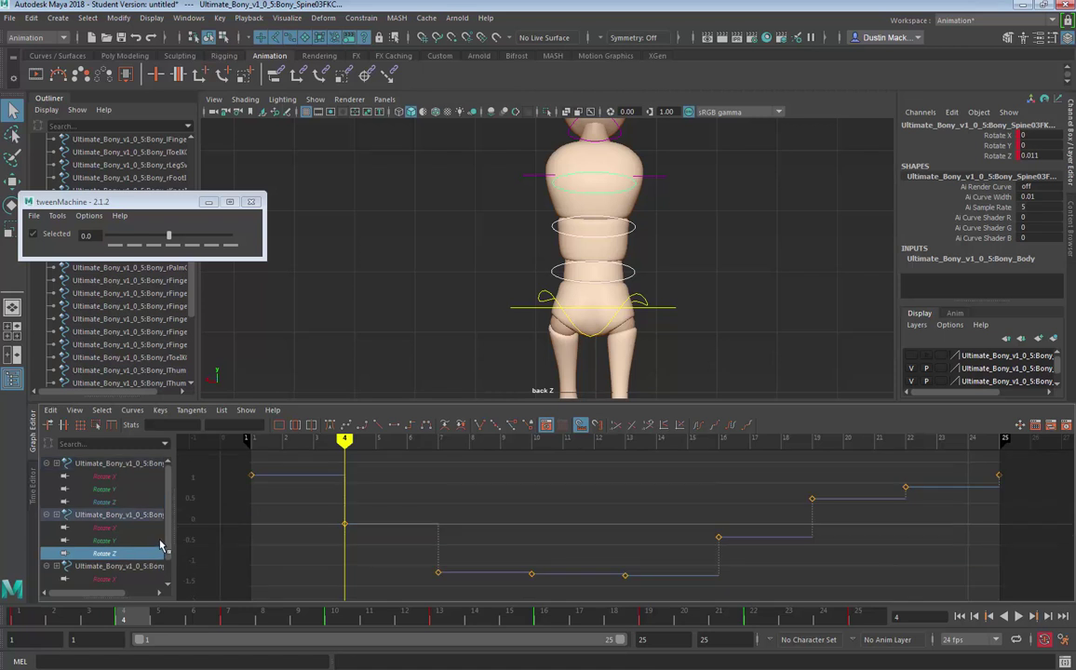
left_click(104, 502, "ctrl")
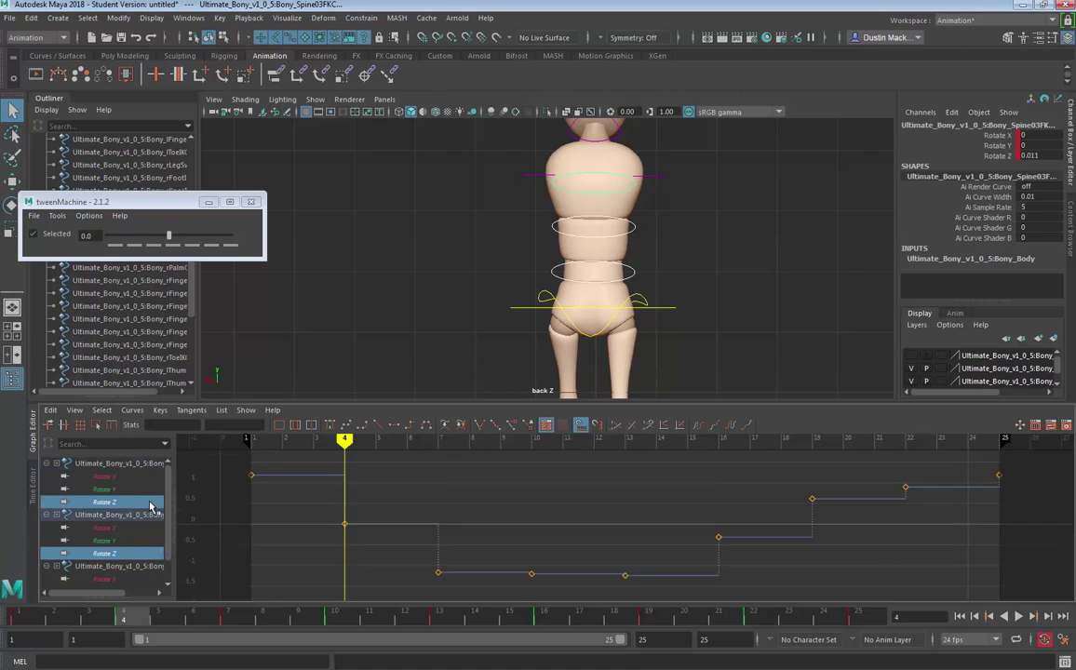
left_click(168, 575)
left_click(134, 572, "ctrl")
left_click(128, 571, "ctrl")
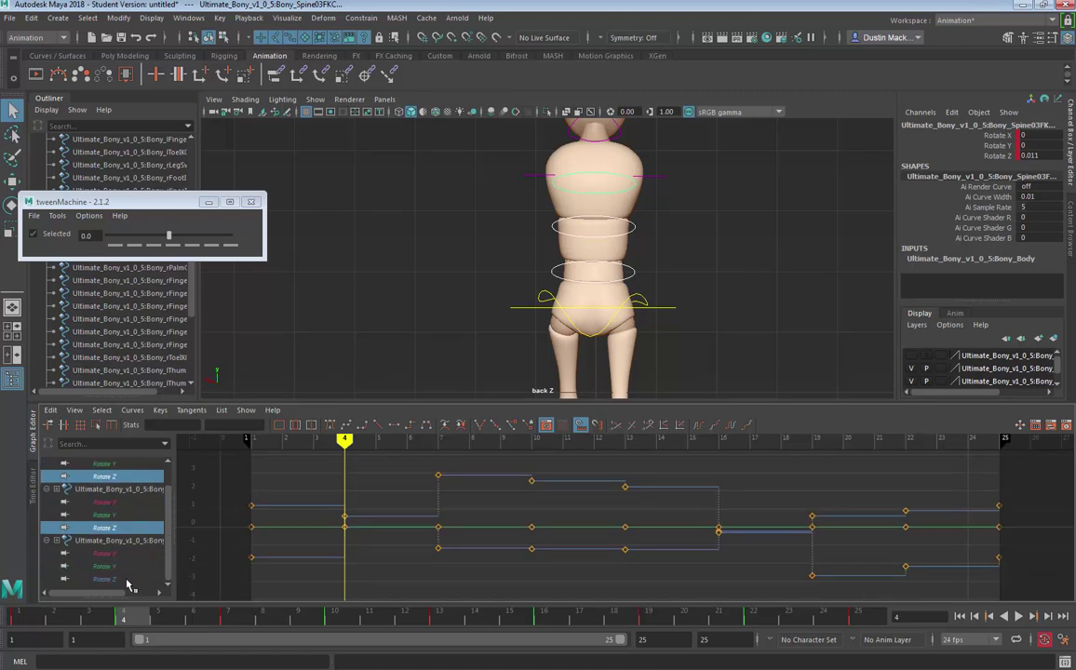
left_click(127, 579, "ctrl")
mouse_move(345, 512)
middle_mouse_down("alt")
mouse_move(356, 550)
mouse_move(362, 509)
middle_mouse_up("alt")
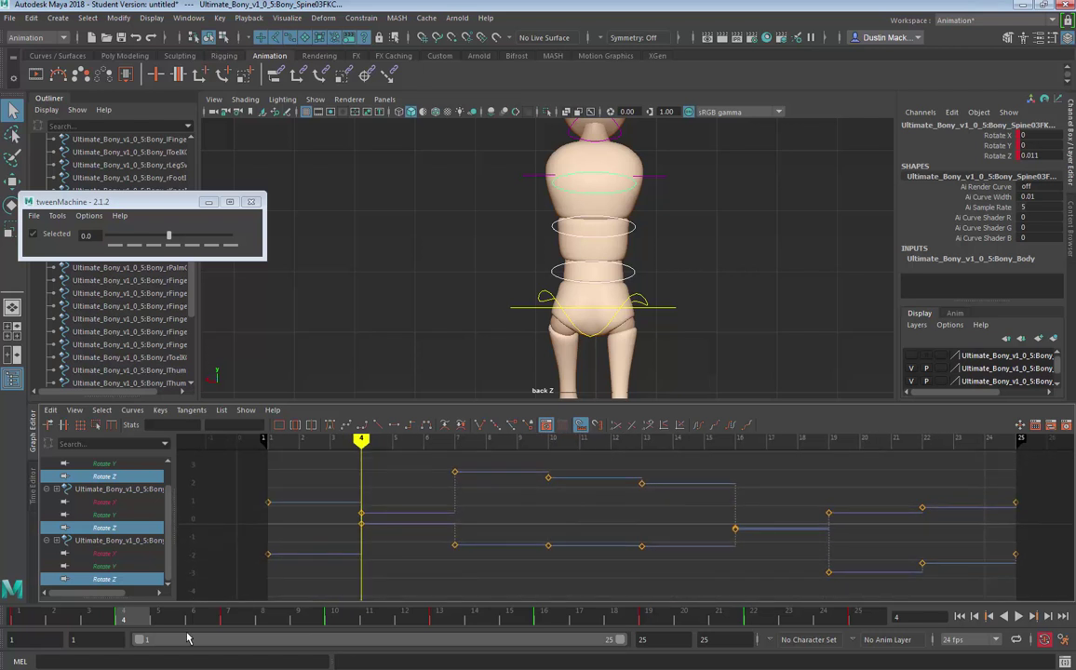
left_click(213, 246)
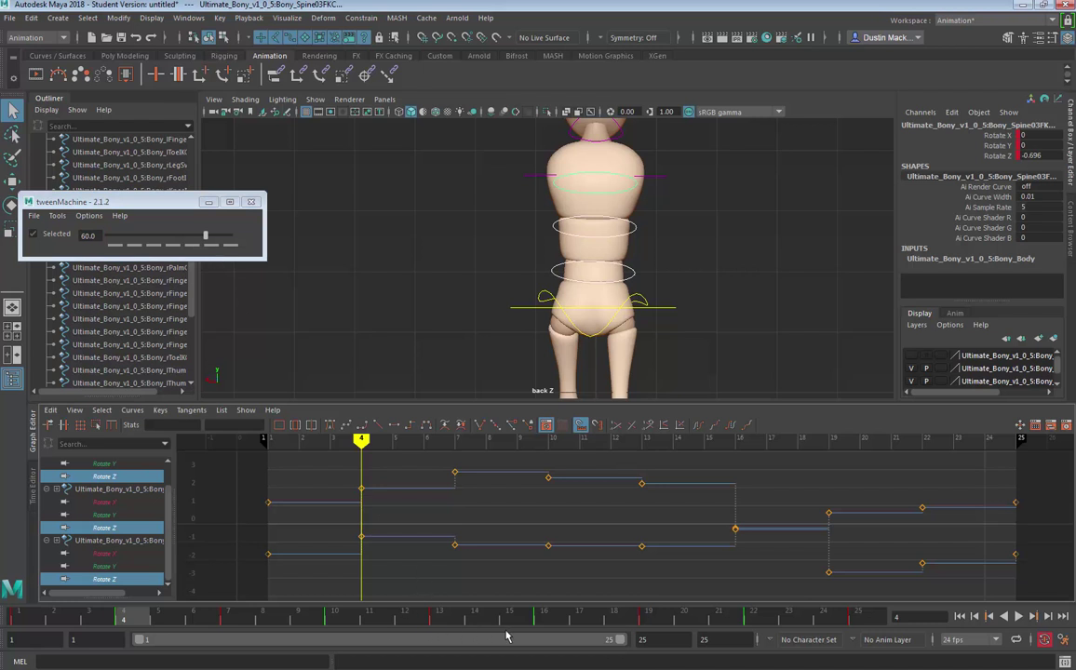
Step: Examine the leg and torso poses around frames 13 and 16 in the side and back views
left_click(567, 625)
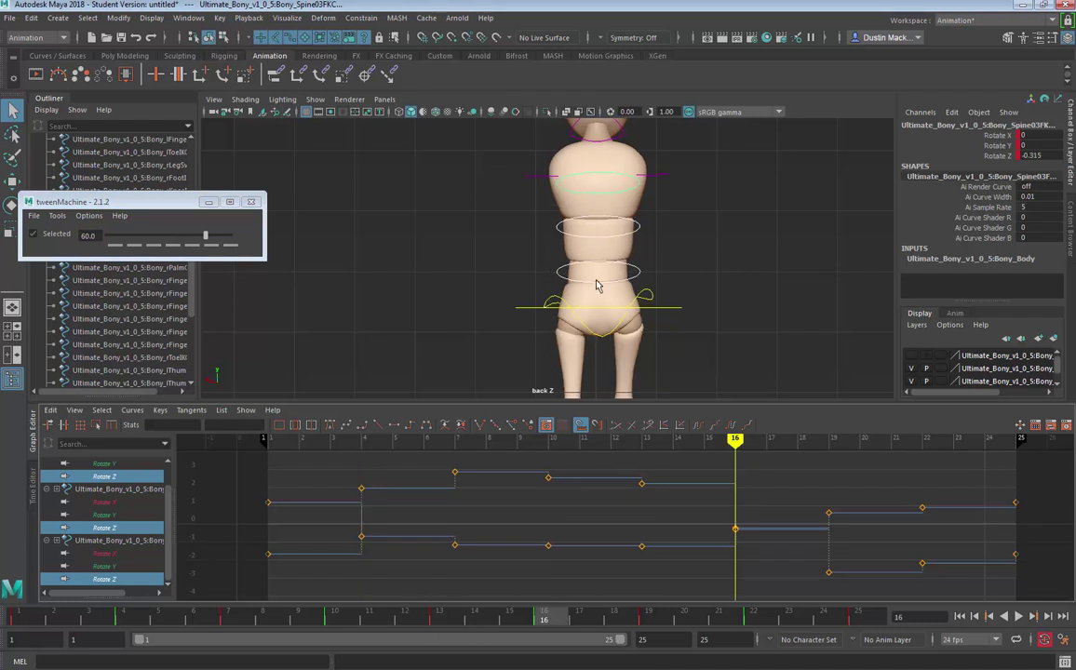
key("space")
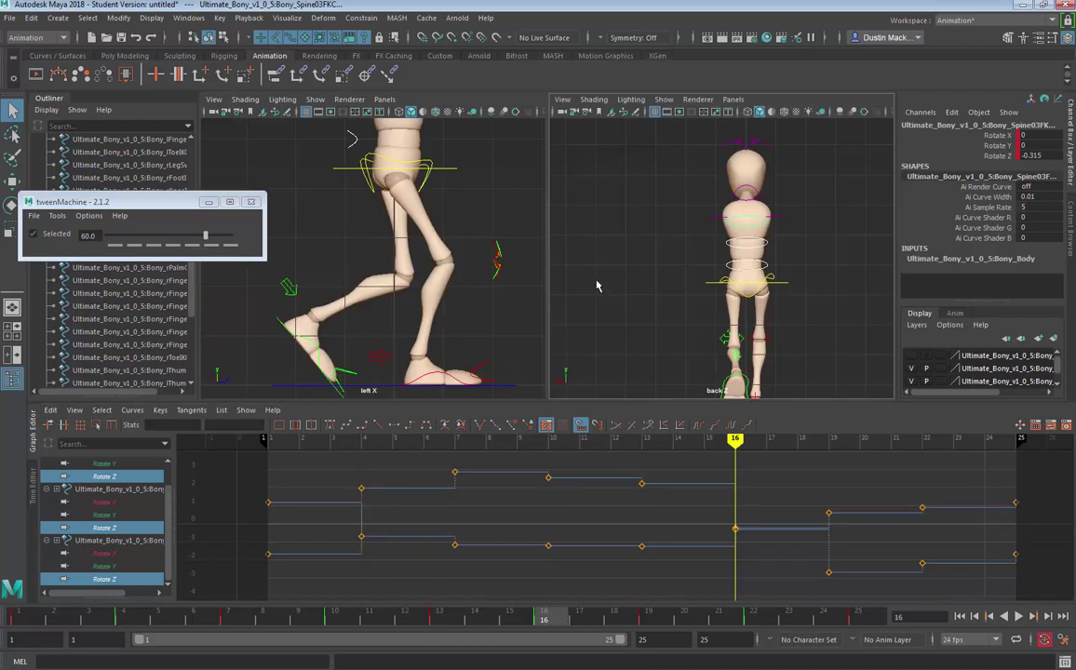
left_click_drag(639, 619, 765, 626)
left_click(478, 620)
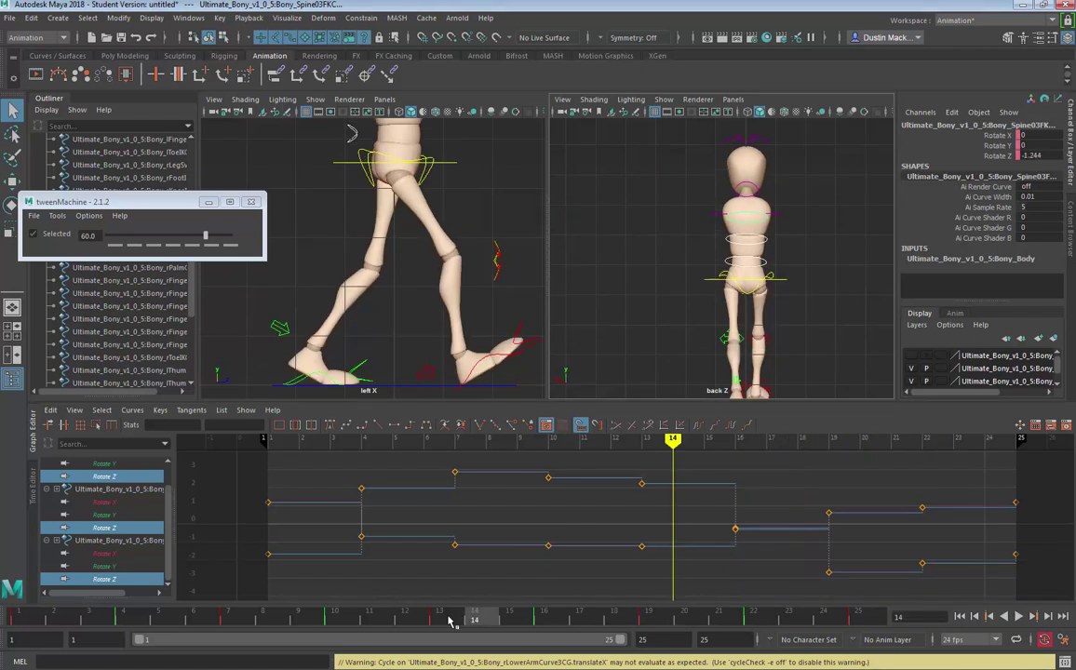
left_click(450, 621)
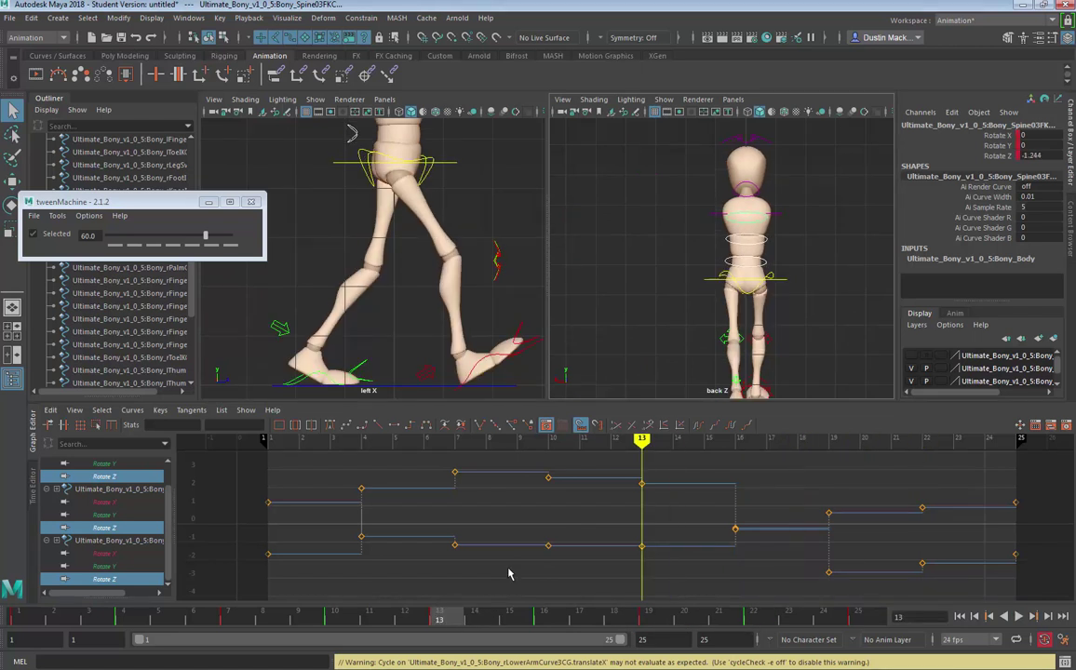
key("period")
key("comma")
key("period")
key("comma")
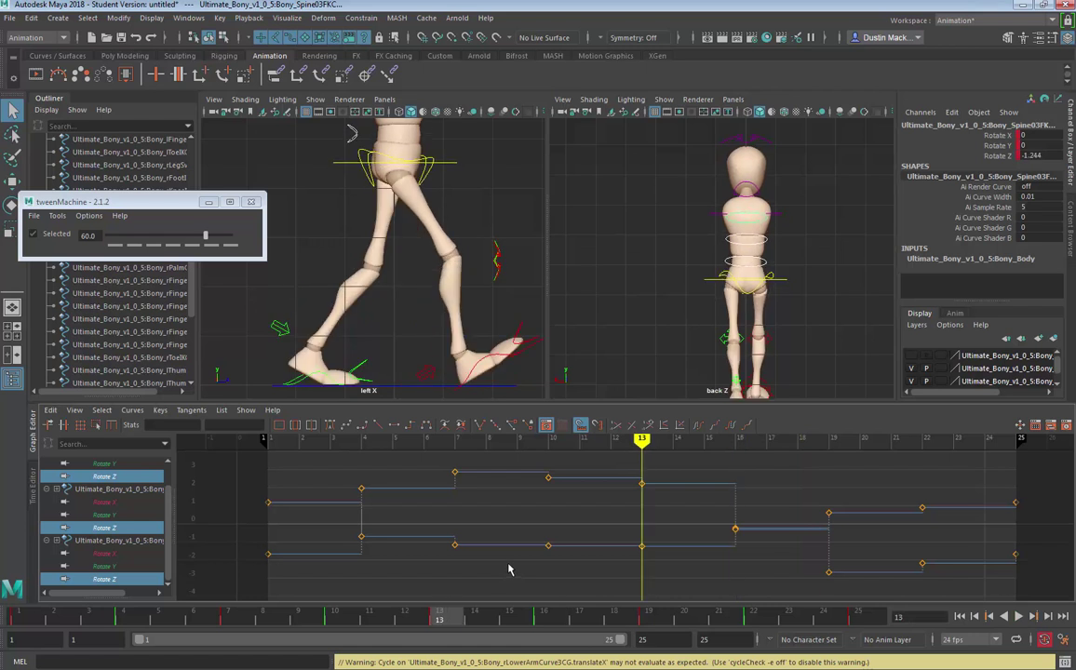
Step: Bias the tween of the three spine controls at frame 16 toward the frame 19 pose, starting with a value of 33
key("period")
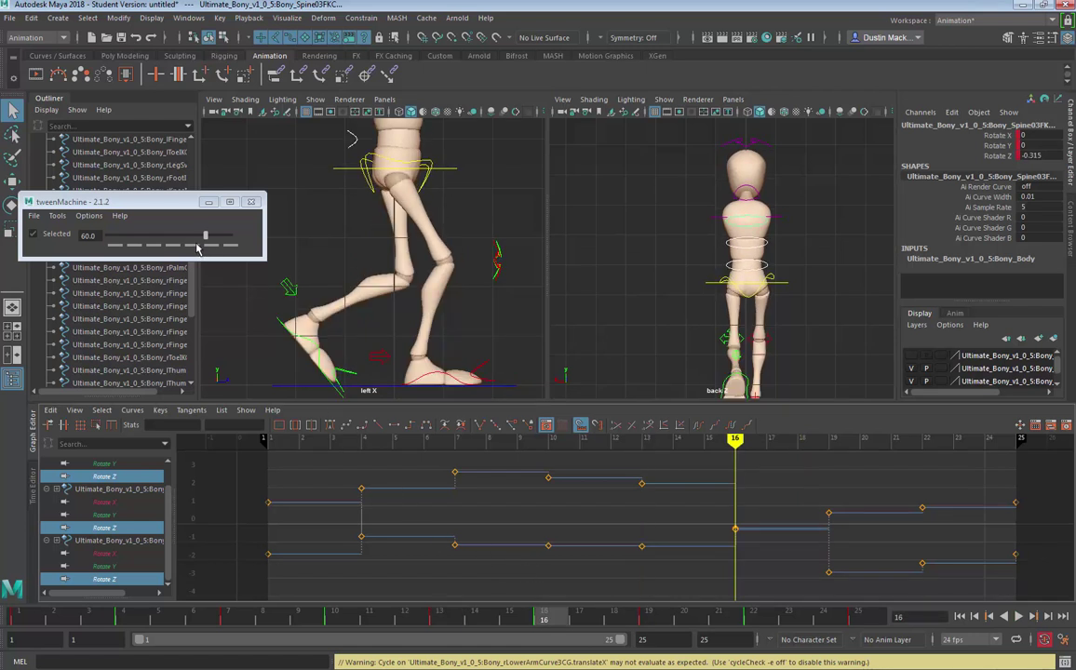
left_click(197, 248)
left_click(214, 247)
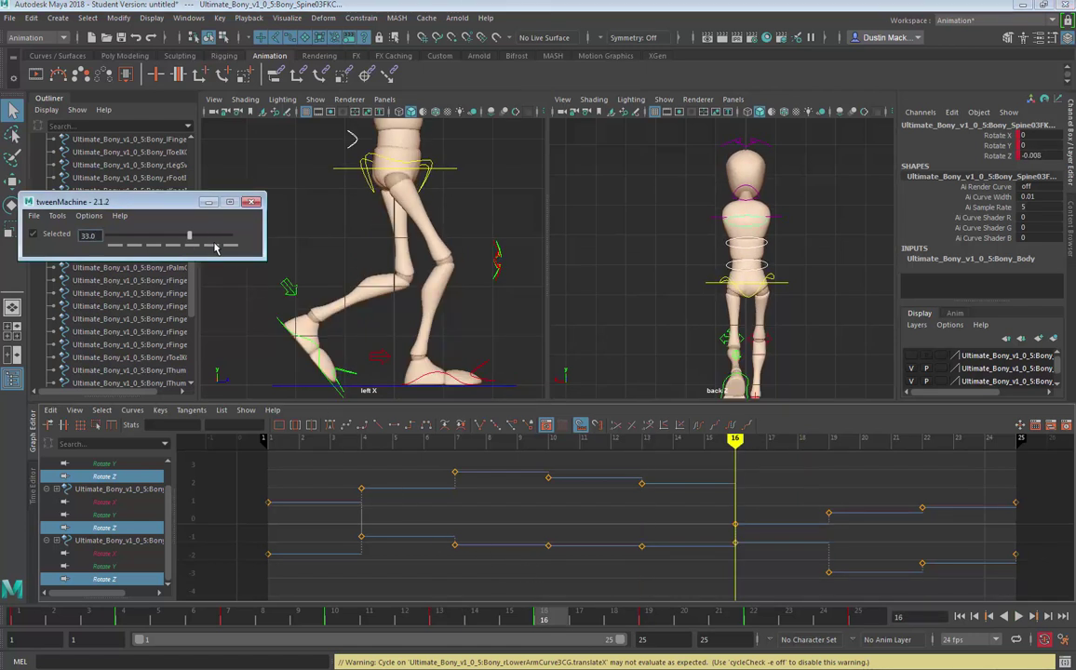
Step: Set the tween of the three spine controls at frame 16 to 60 and check the walk cycle in playback
left_click(216, 247)
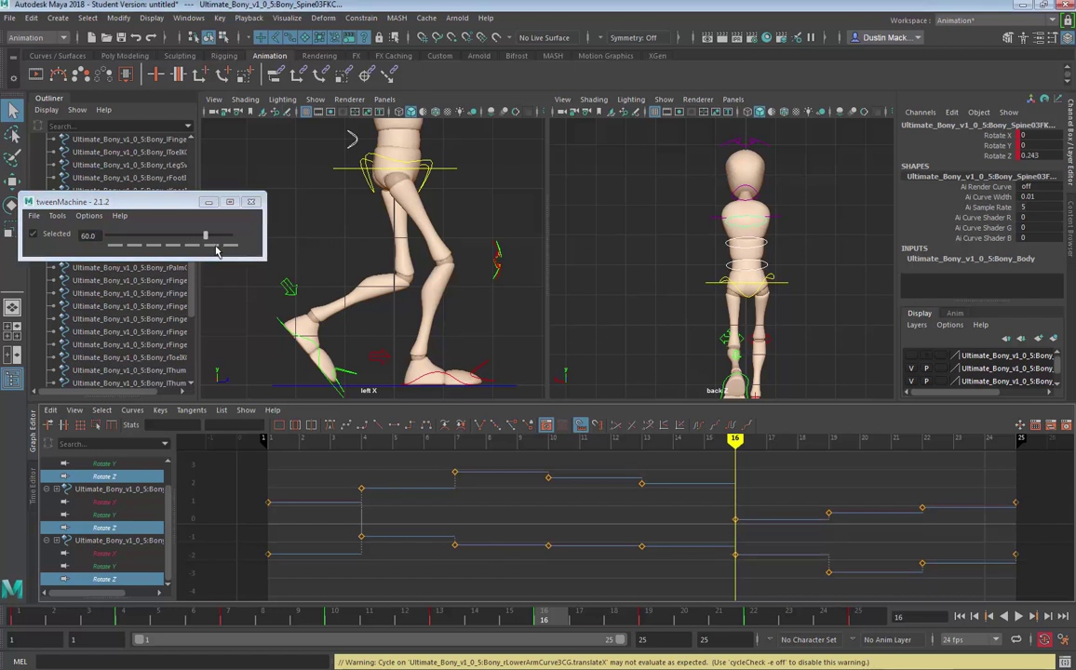
key("alt+v")
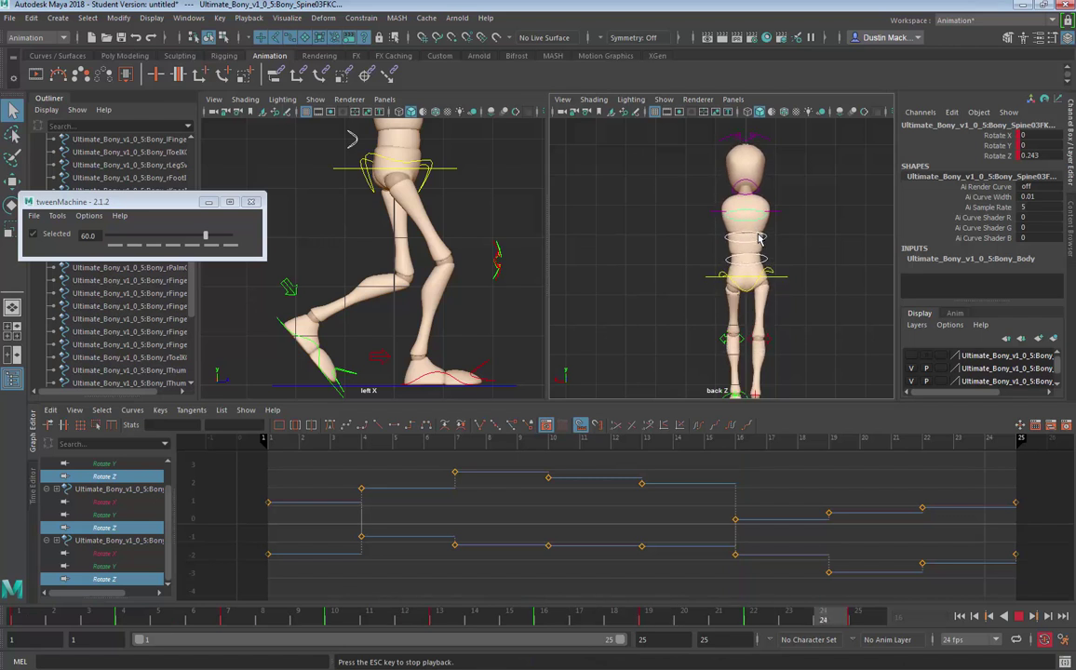
key("alt+v")
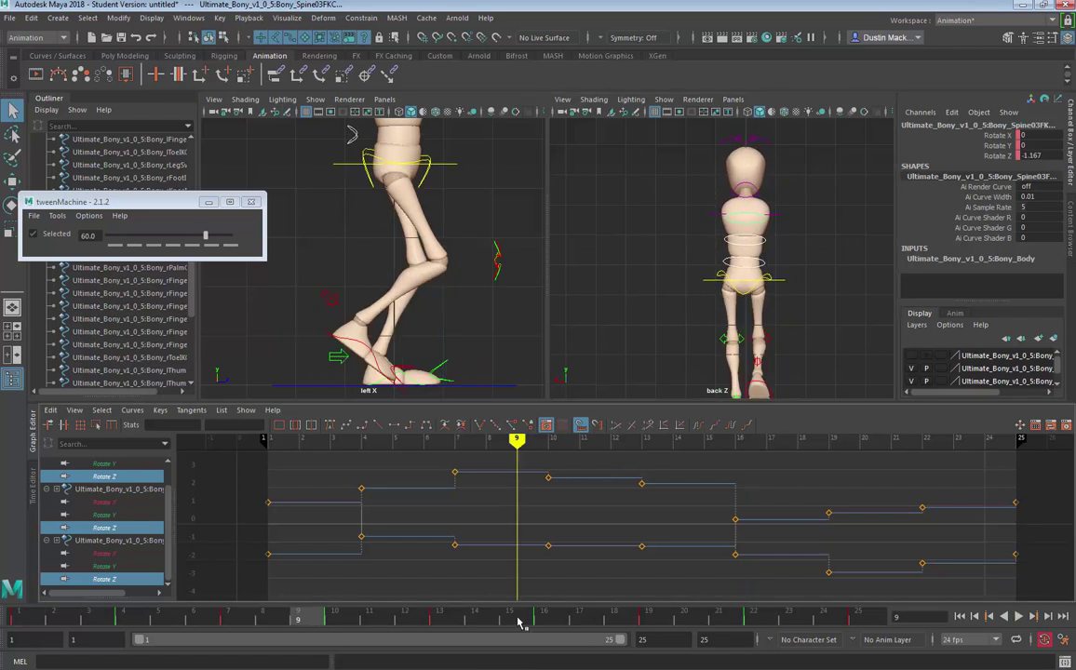
key("alt+shift+v")
left_click(882, 622)
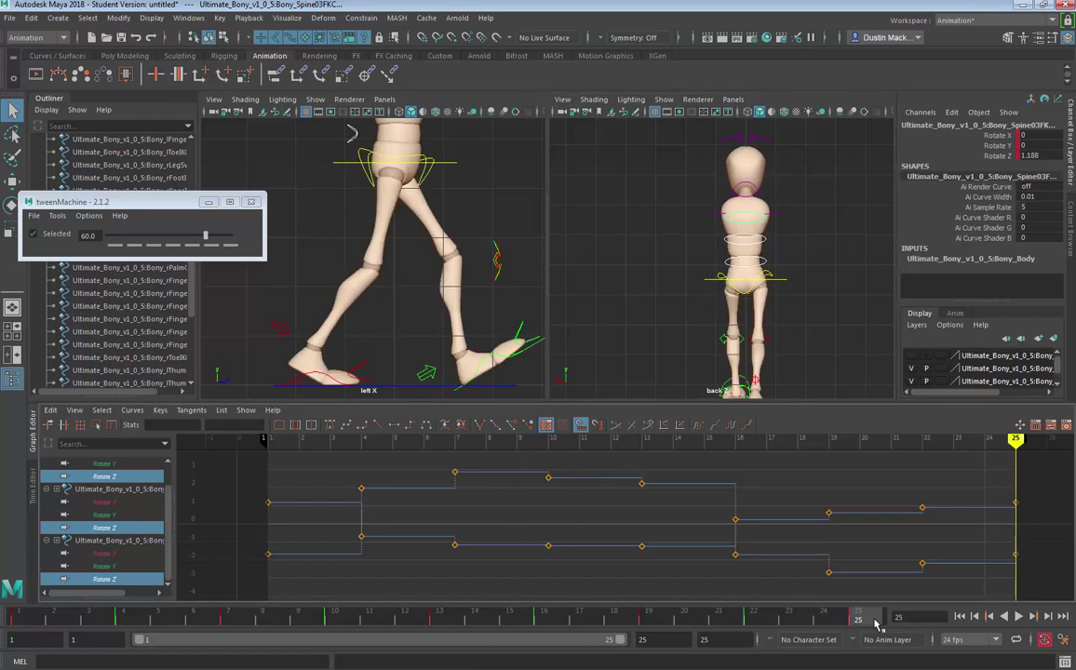
key("alt+v")
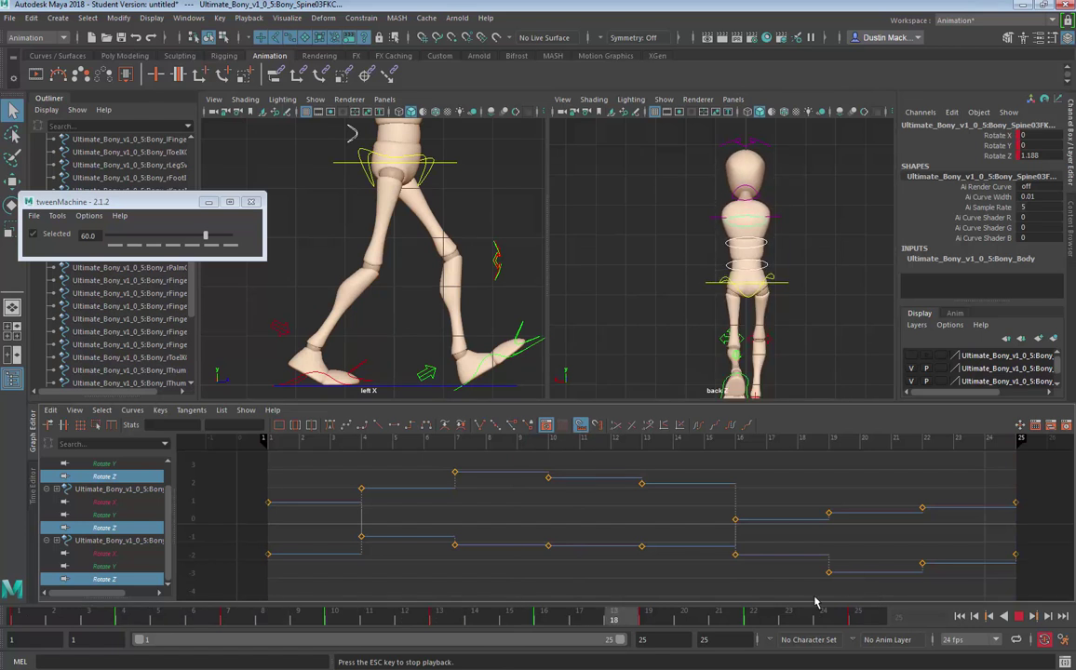
left_click_drag(691, 622, 561, 631)
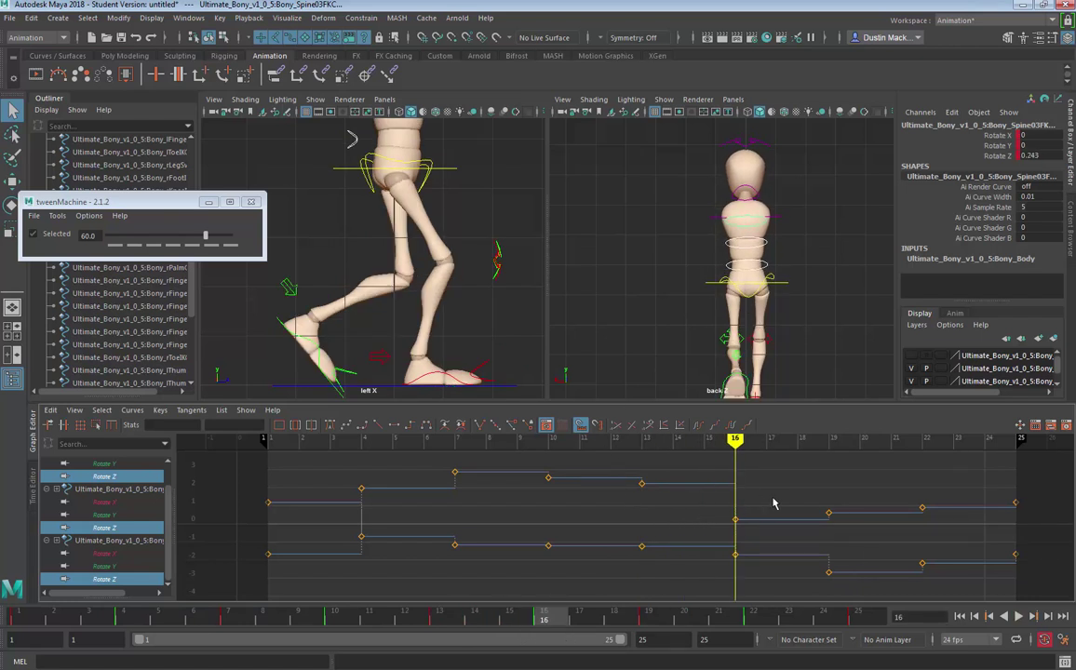
Step: Try to raise the middle spine control's Rotate Z key at frame 16 slightly in the curve graph
left_click_drag(772, 499, 713, 536)
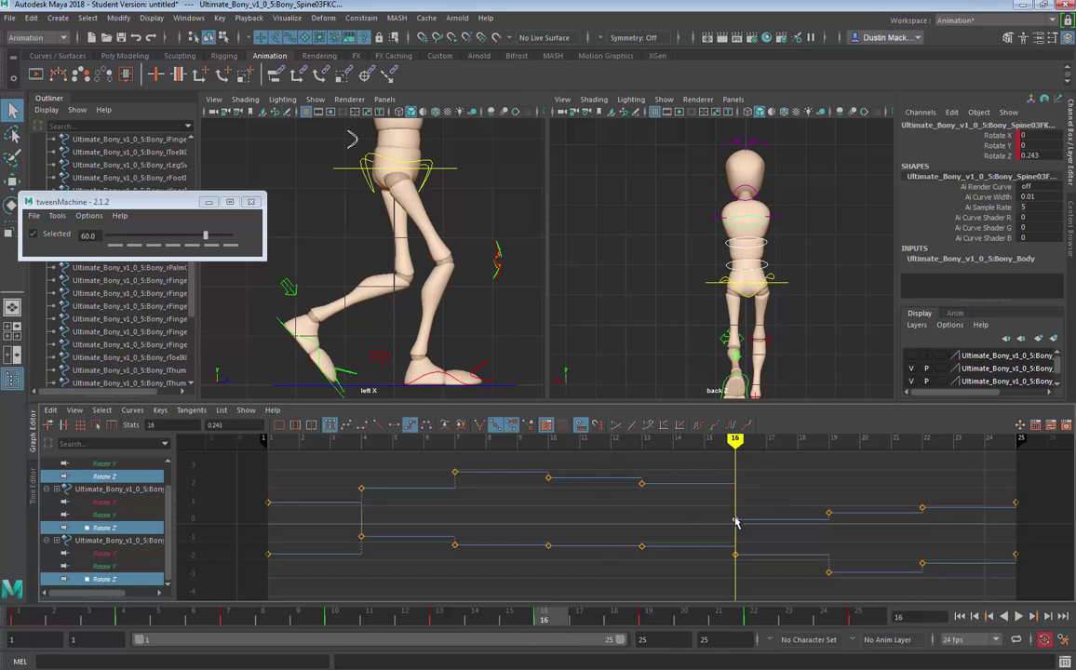
key("w")
middle_click_drag(756, 511, 756, 499, "shift")
key("ctrl+z")
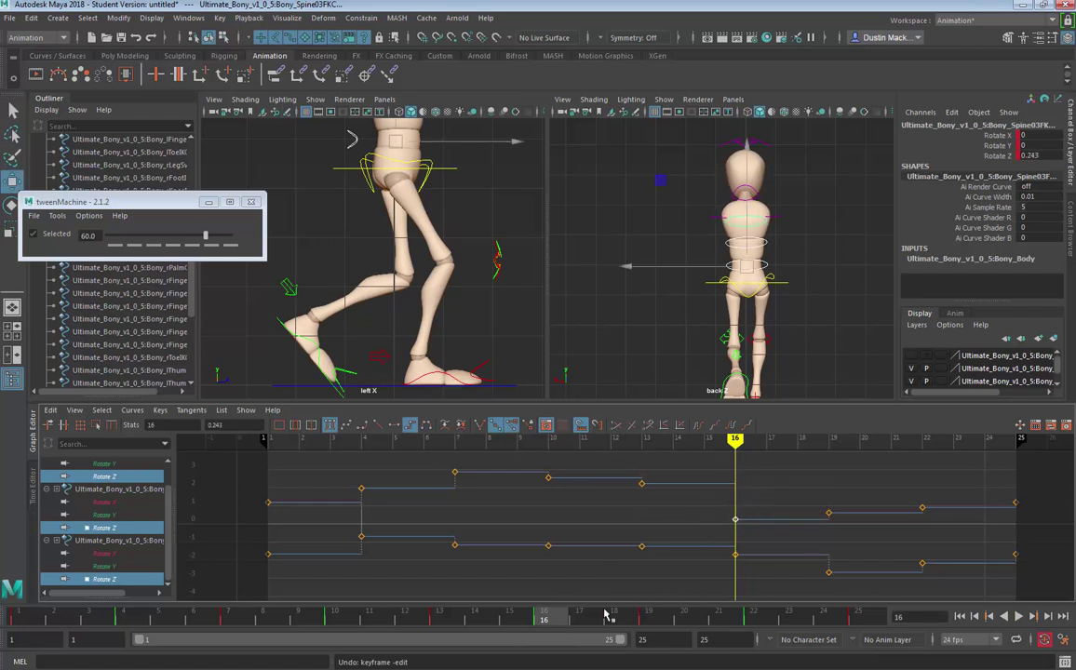
Step: Compare the spine poses at frames 13, 16 and 19, and reset the three spine controls' tween at frame 16 to 0
mouse_move(605, 615)
left_mouse_down()
mouse_move(405, 622)
mouse_move(560, 631)
mouse_move(457, 632)
left_mouse_up()
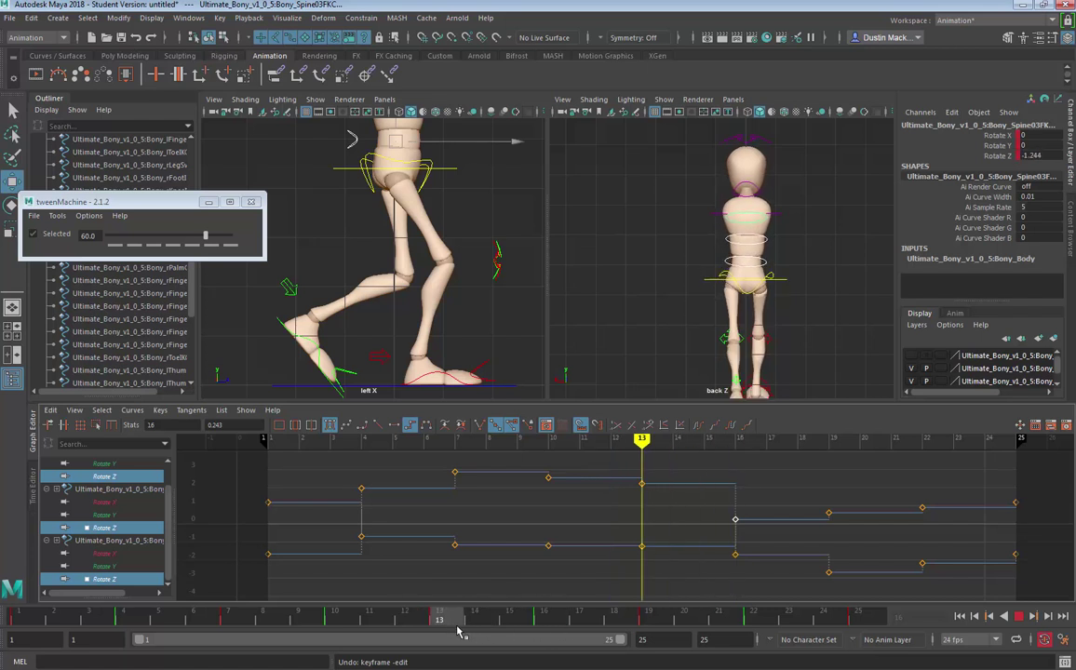
key("period")
key("period")
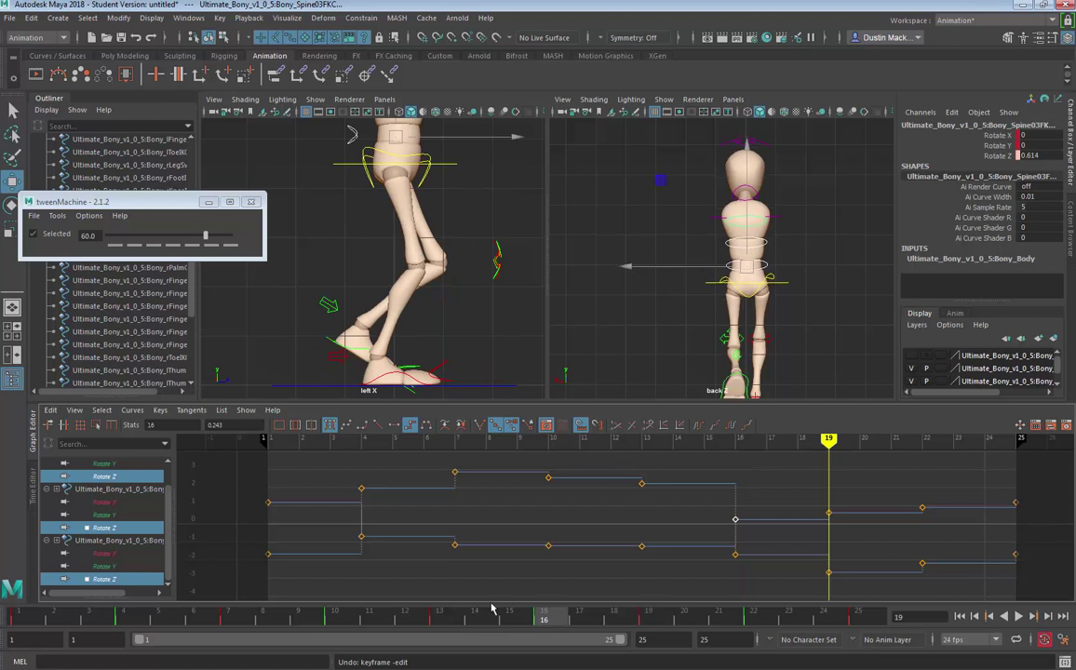
key("comma")
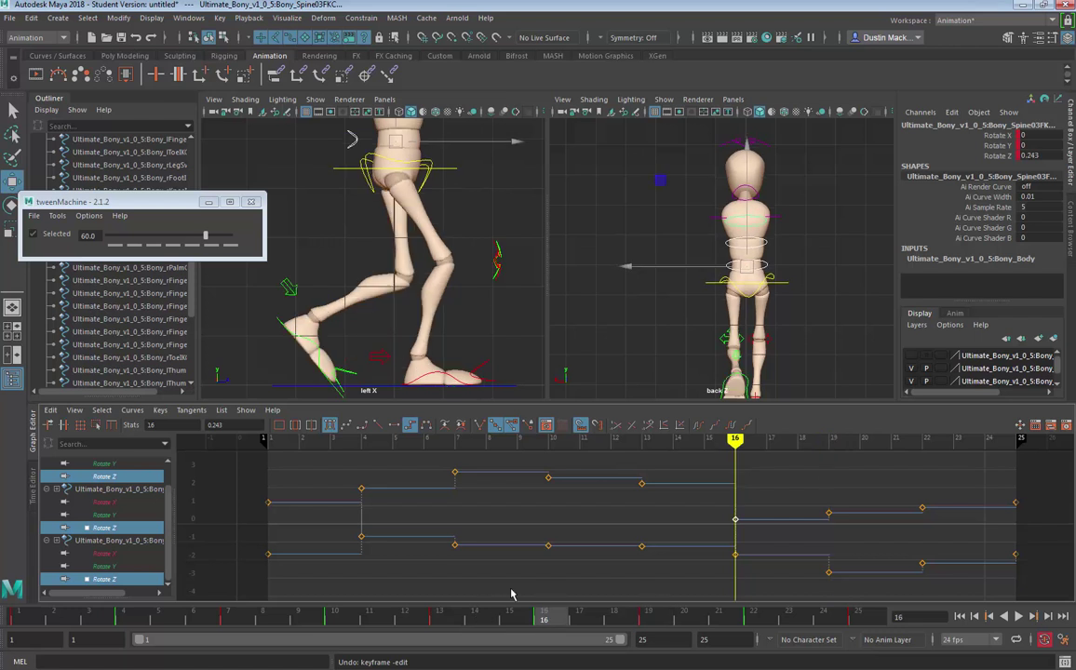
left_click(174, 247)
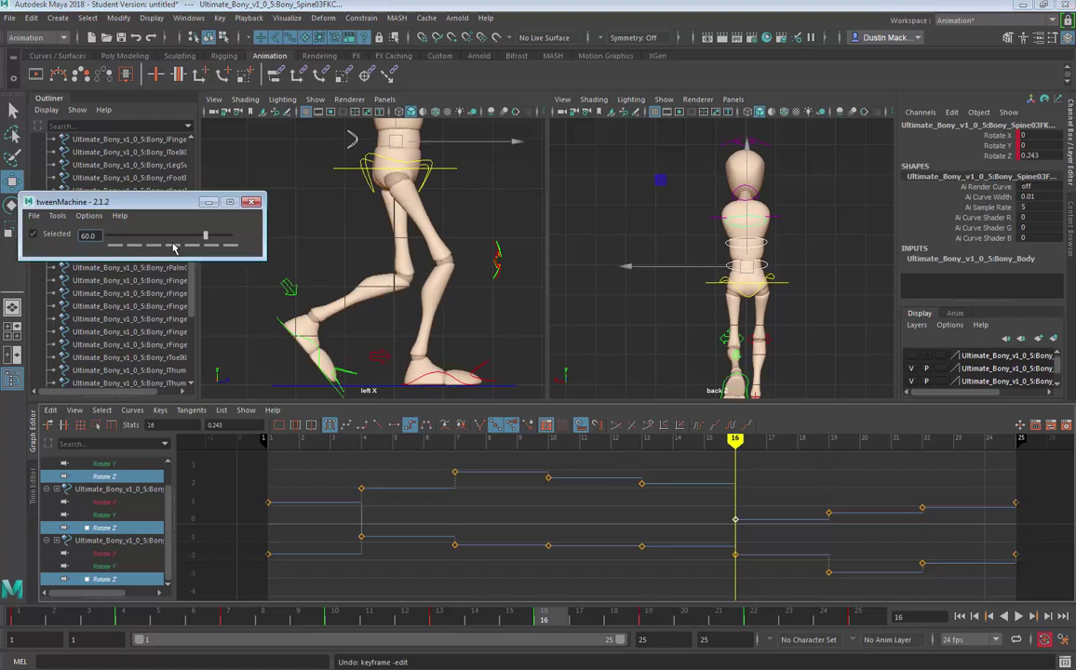
left_click(174, 244)
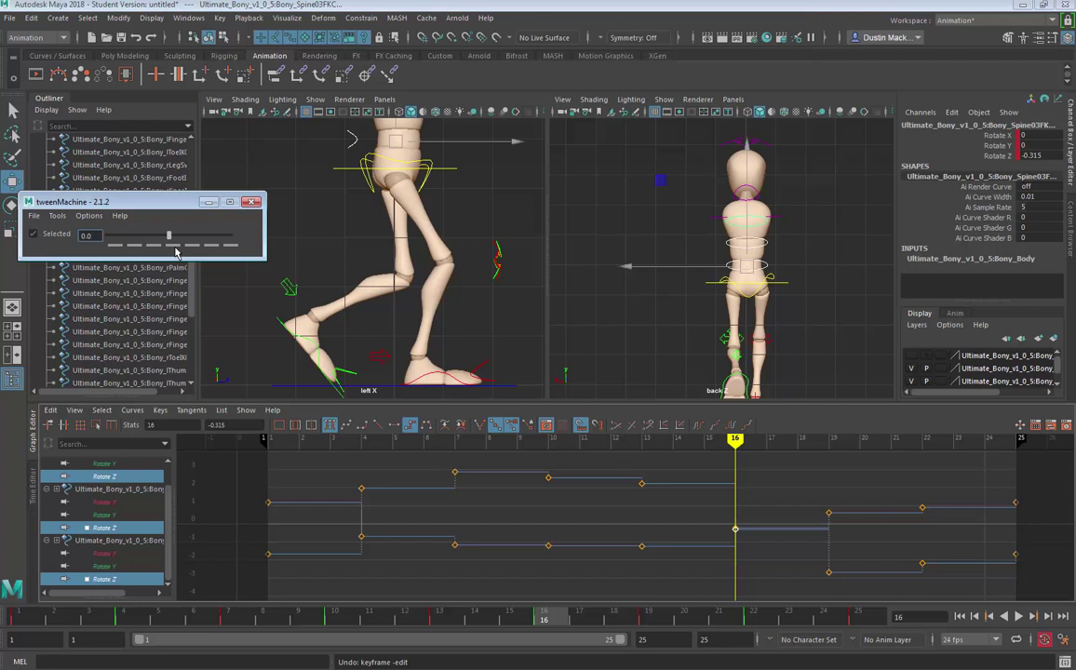
Step: Set the frame 16 tween of all three spine controls to 33 and play back the walk cycle
left_click(766, 267)
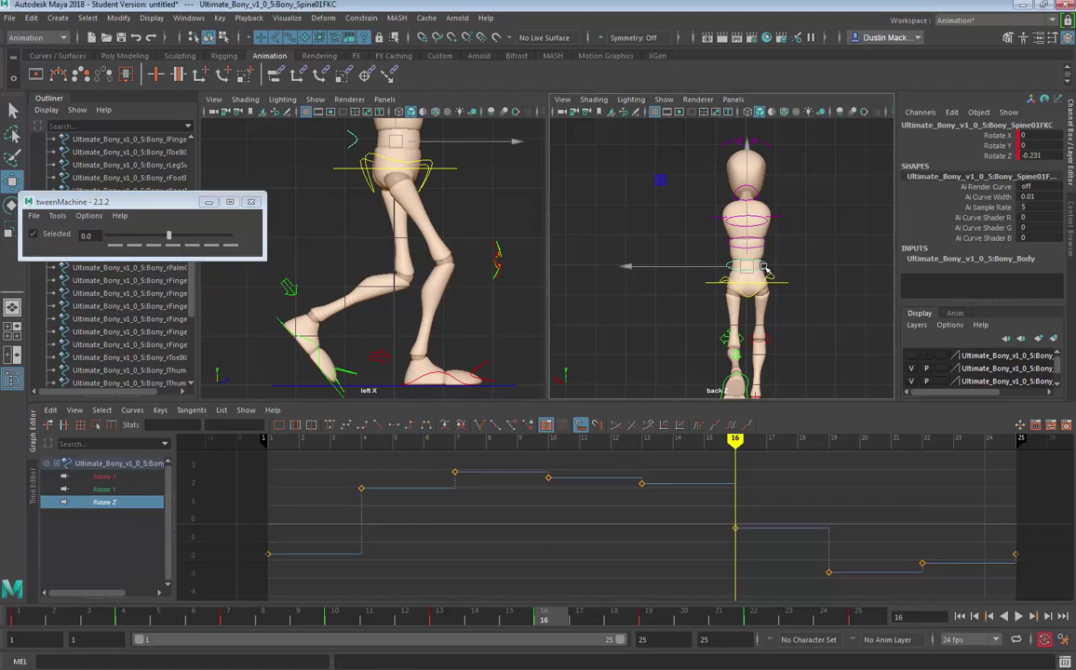
key("ctrl+z")
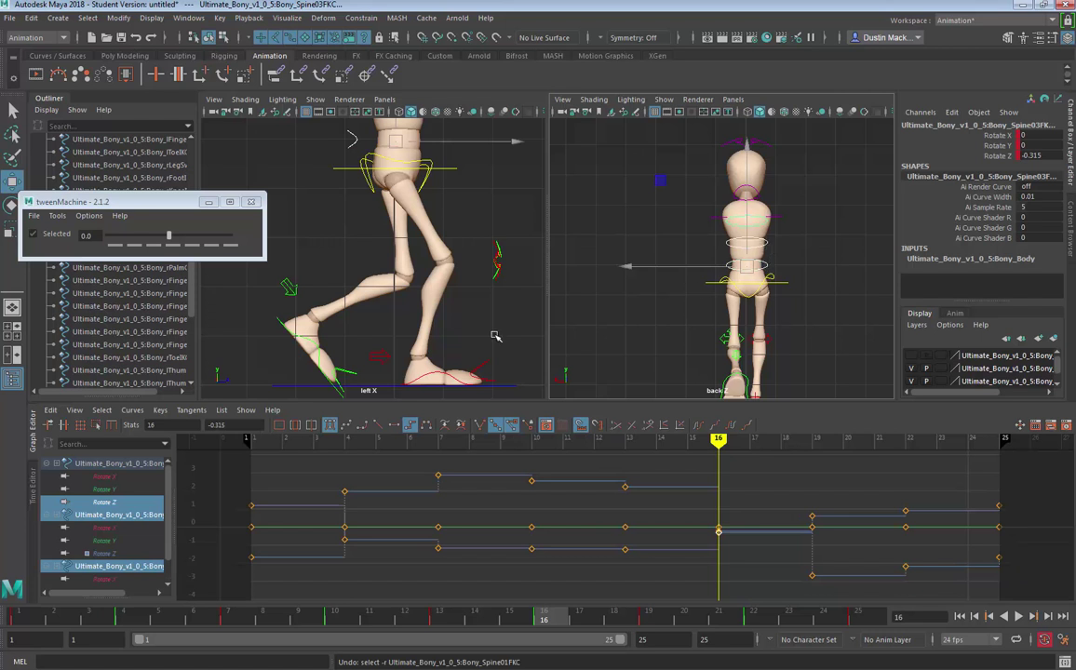
left_click(192, 247)
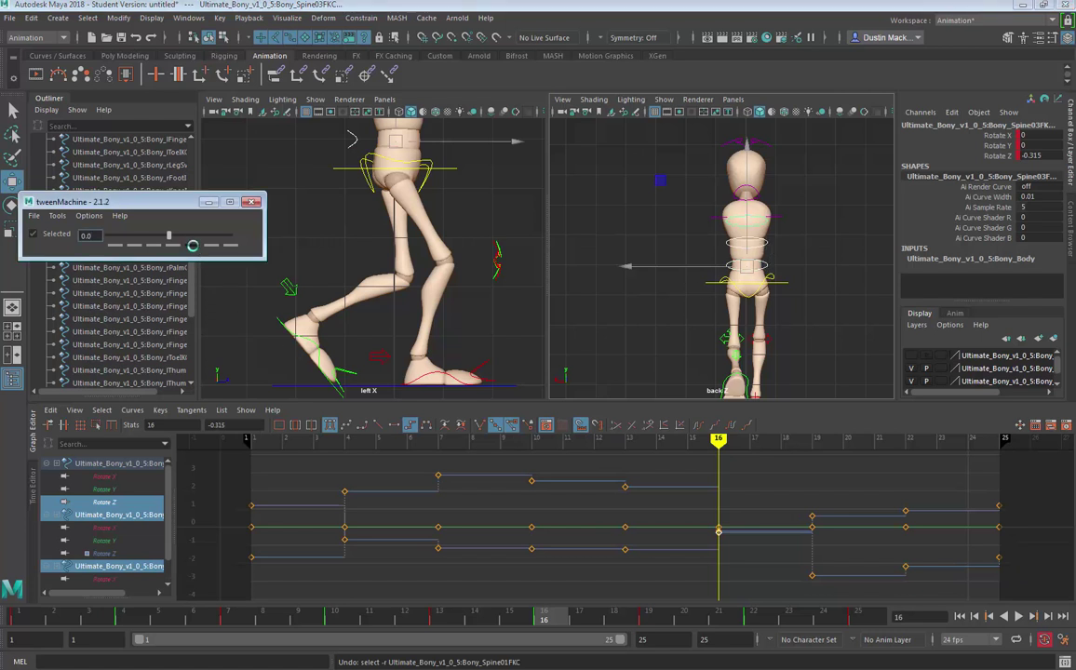
left_click(193, 246)
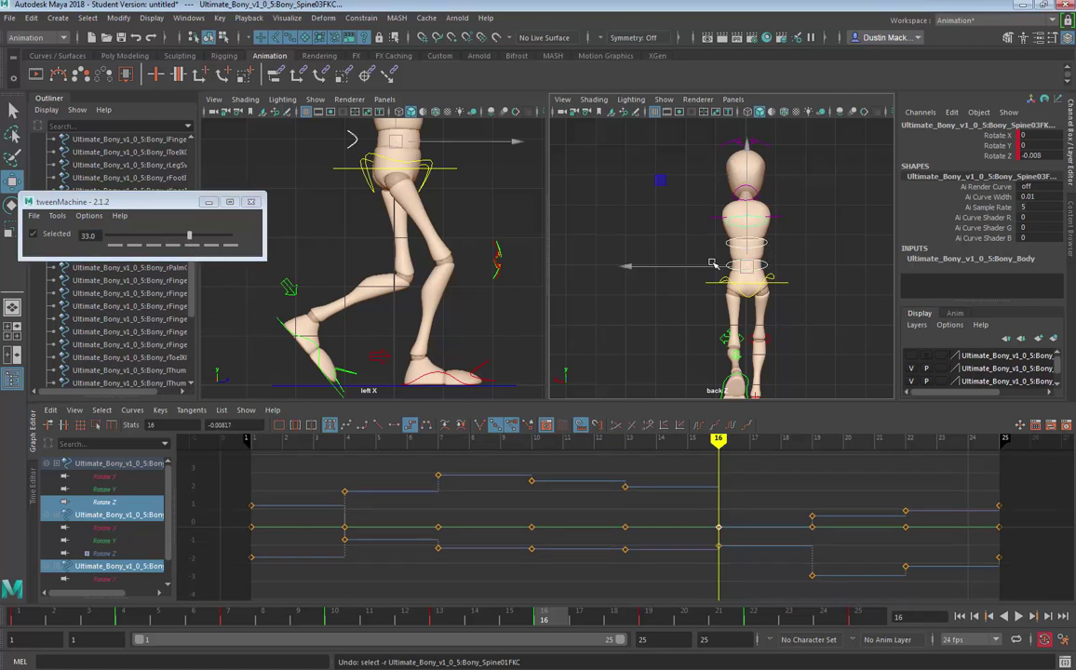
key("alt+v")
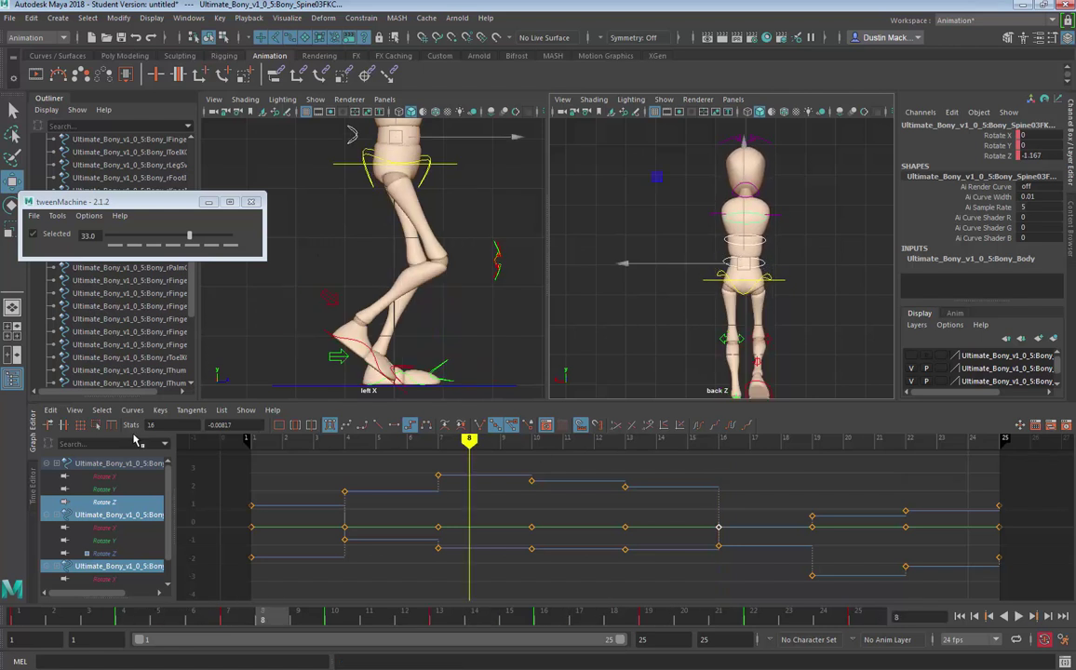
key("alt+shift+v")
Step: Enlarge the back view and frame the top of the head closely to compare its position at frames 1 and 4
middle_click_drag(703, 302, 670, 355, "alt")
right_click_drag(669, 355, 1015, 270, "alt")
middle_click_drag(792, 149, 813, 330, "alt")
right_click_drag(812, 330, 692, 277, "alt")
key("space")
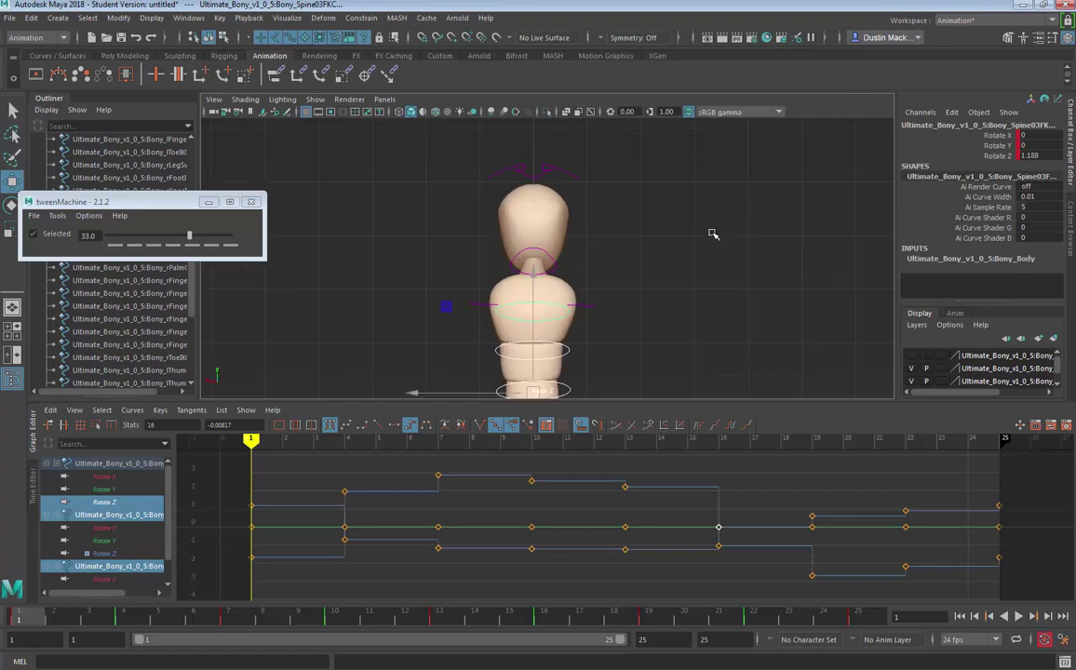
middle_click_drag(805, 217, 852, 269, "alt")
right_click_drag(853, 269, 931, 280, "alt")
middle_click_drag(642, 271, 608, 310, "alt")
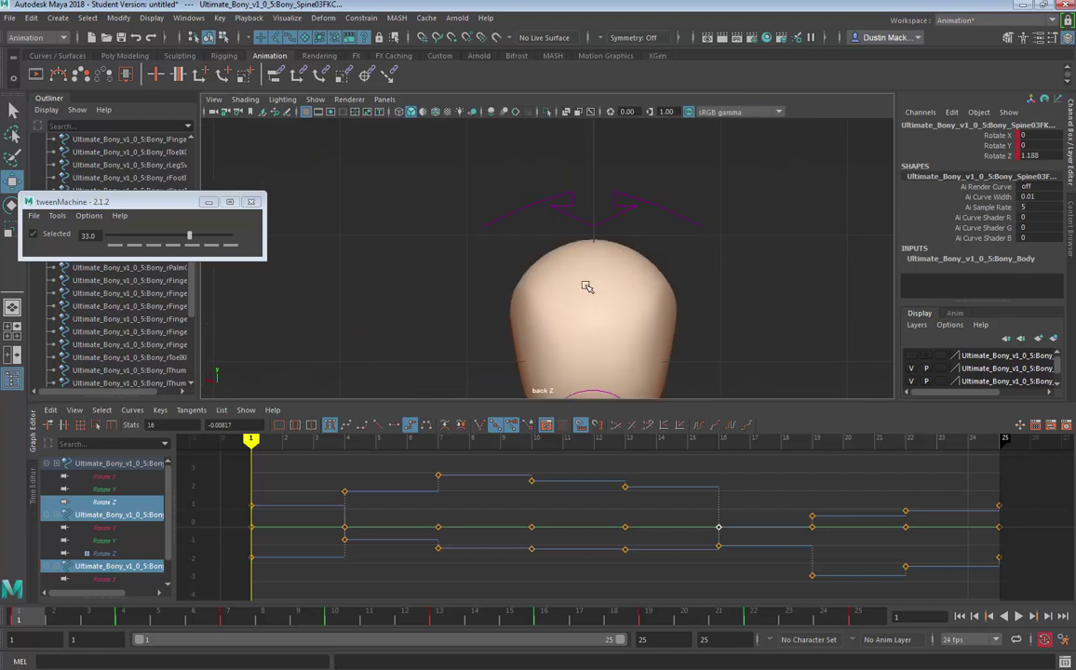
key("period")
key("comma")
mouse_move(671, 347)
right_mouse_down("alt")
mouse_move(581, 344)
mouse_move(532, 294)
right_mouse_up("alt")
middle_click_drag(539, 290, 560, 214, "alt")
right_click_drag(639, 267, 694, 286, "alt")
middle_click_drag(655, 315, 650, 396, "alt")
right_click_drag(759, 307, 831, 315, "alt")
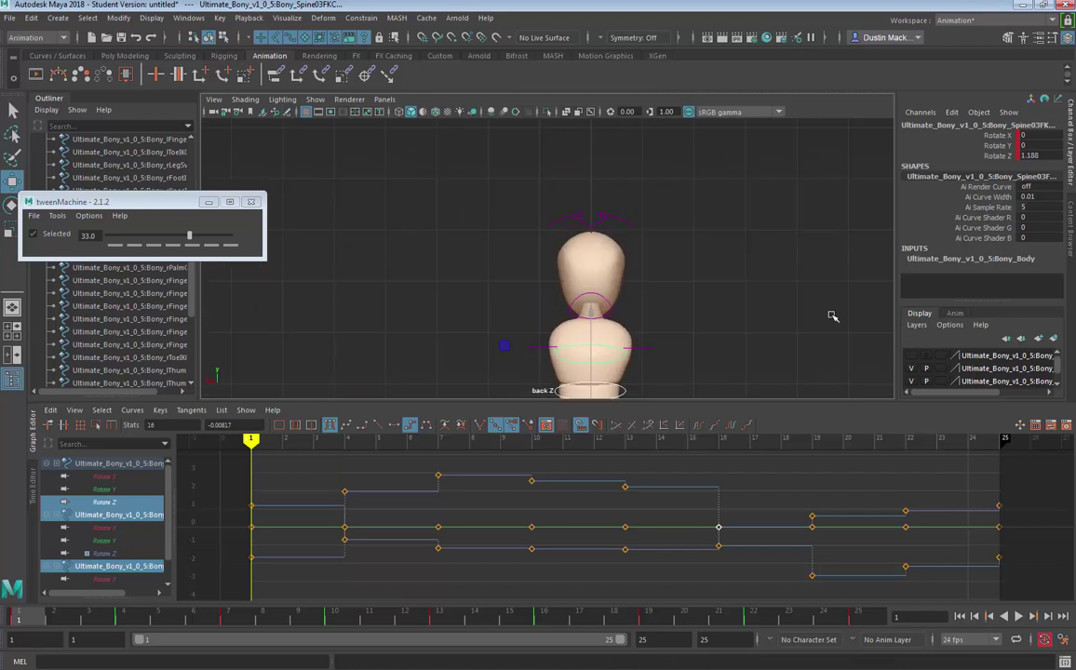
mouse_move(621, 277)
middle_mouse_down("alt")
mouse_move(615, 313)
mouse_move(579, 263)
middle_mouse_up("alt")
right_click_drag(579, 262, 642, 283, "alt")
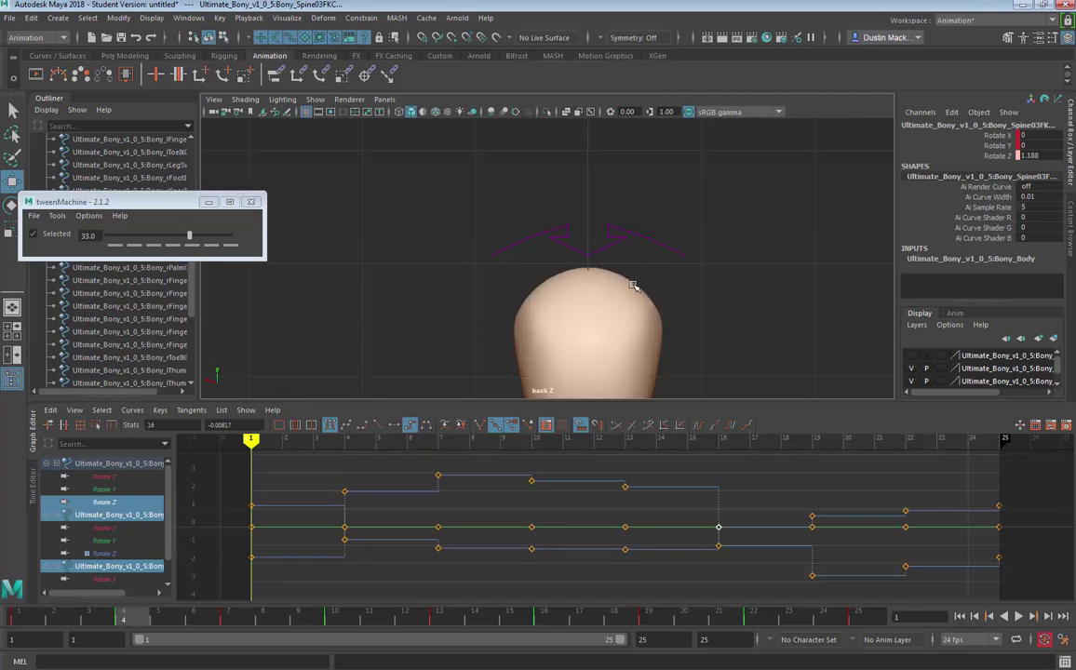
key("period")
key("comma")
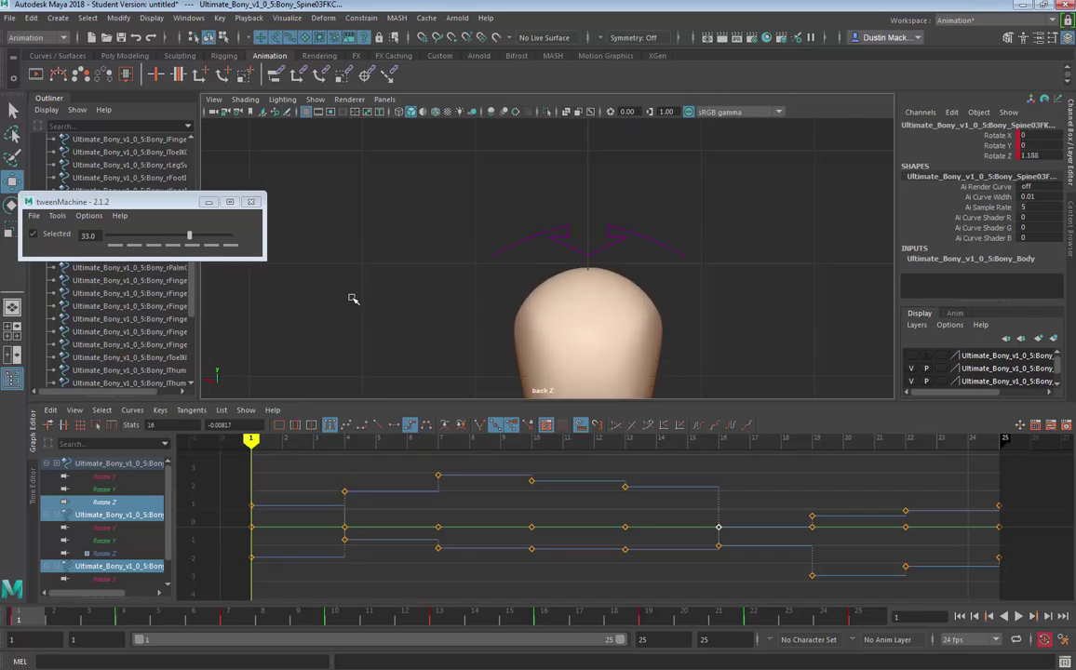
Step: Step through the keys from frame 1 to frame 16, examining the side-to-side shift of the head
key("period")
key("period")
key("period")
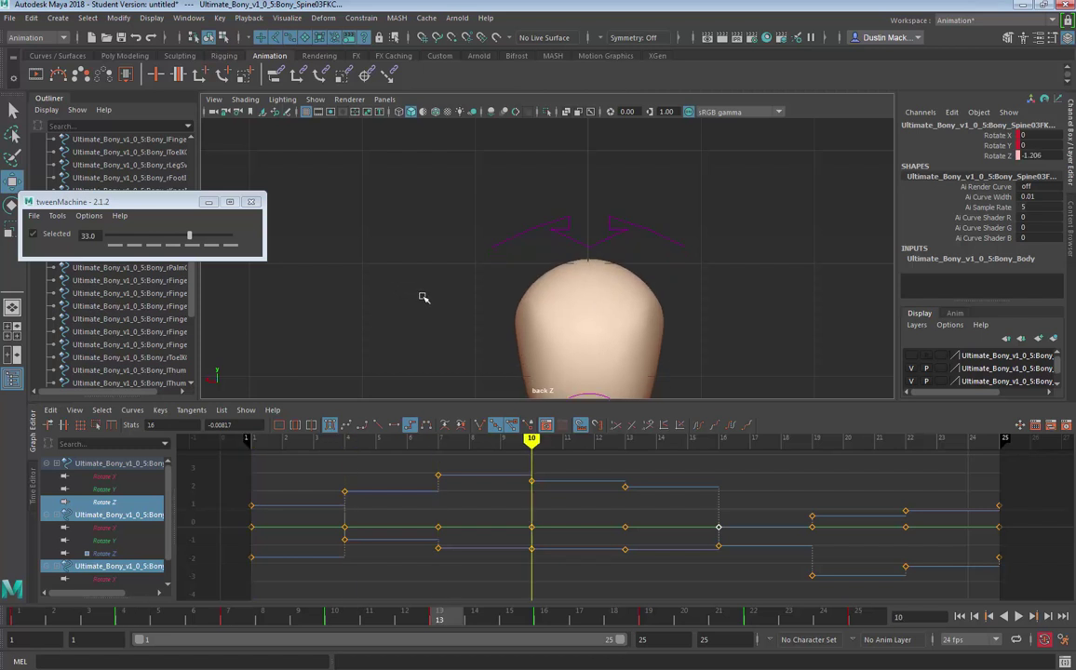
key("period")
key("period")
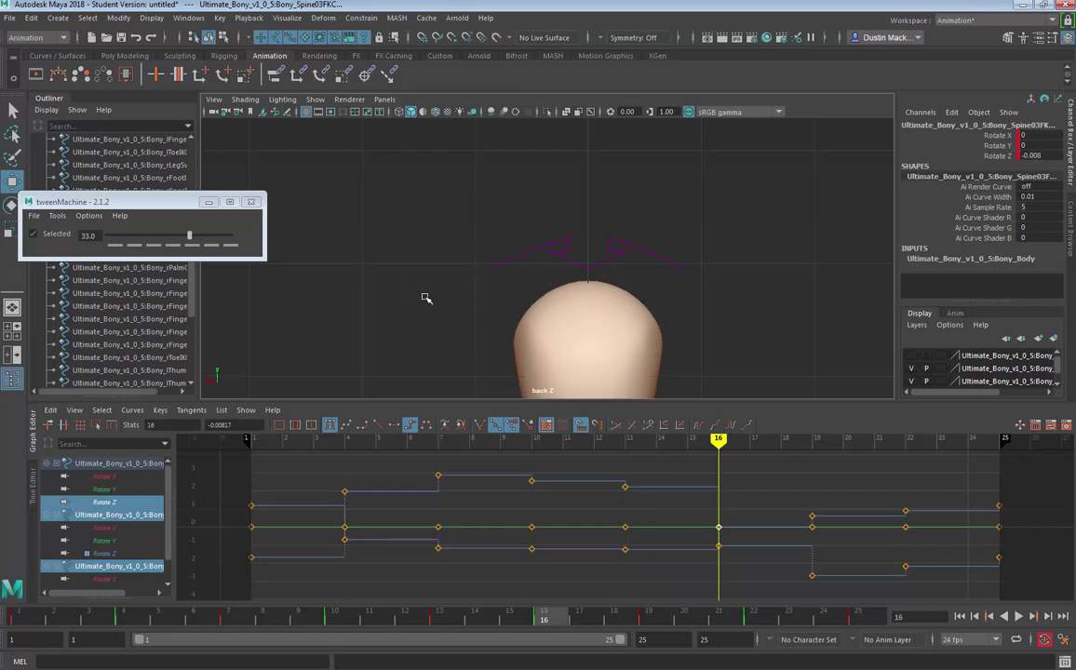
Step: Compare the head at frames 16 and 19, and set the spine controls' tween at frame 16 to 21.7
key("period")
key("comma")
left_click_drag(190, 240, 182, 235)
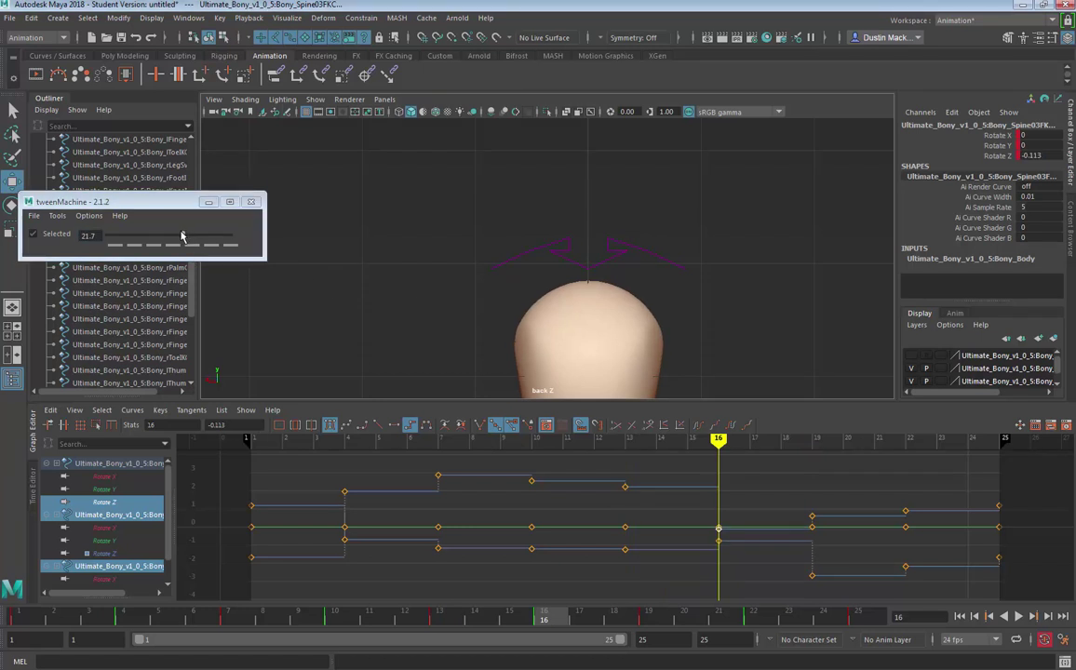
Step: Try to retween the spine controls at frame 19 with values of 13.2, 16.4 and 18.5
key("period")
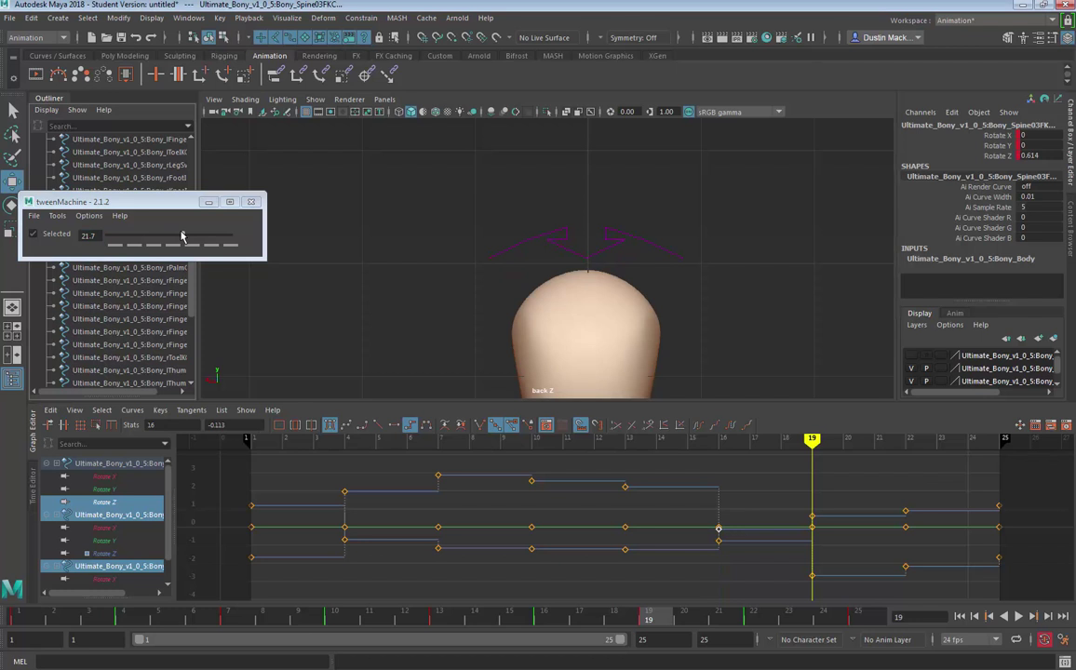
left_click_drag(182, 235, 177, 237)
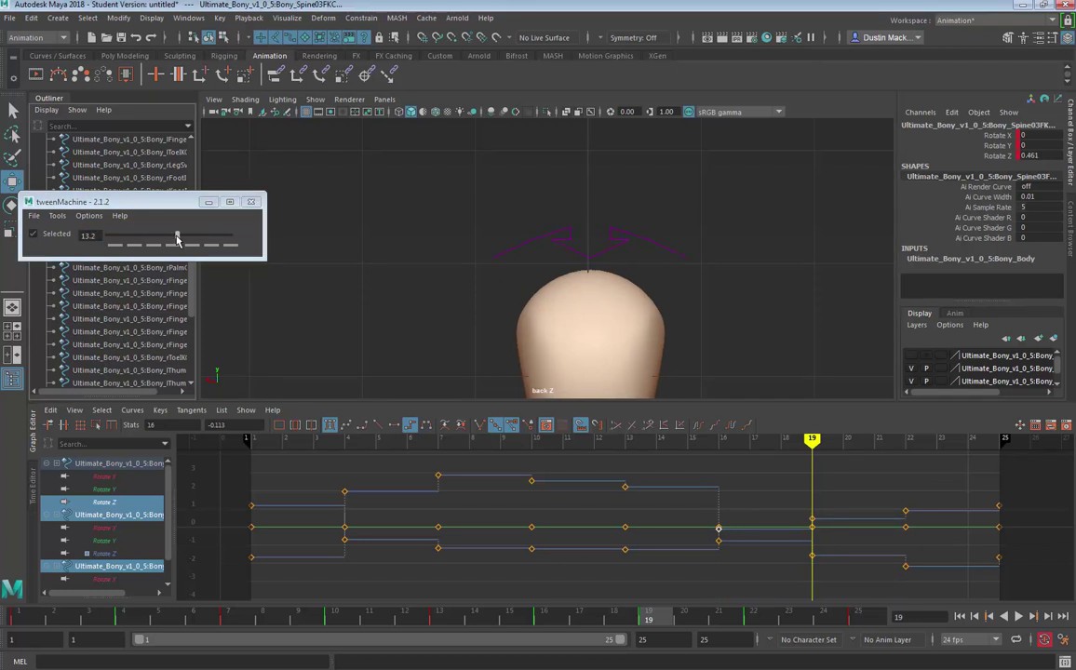
key("ctrl+z")
left_click(180, 239)
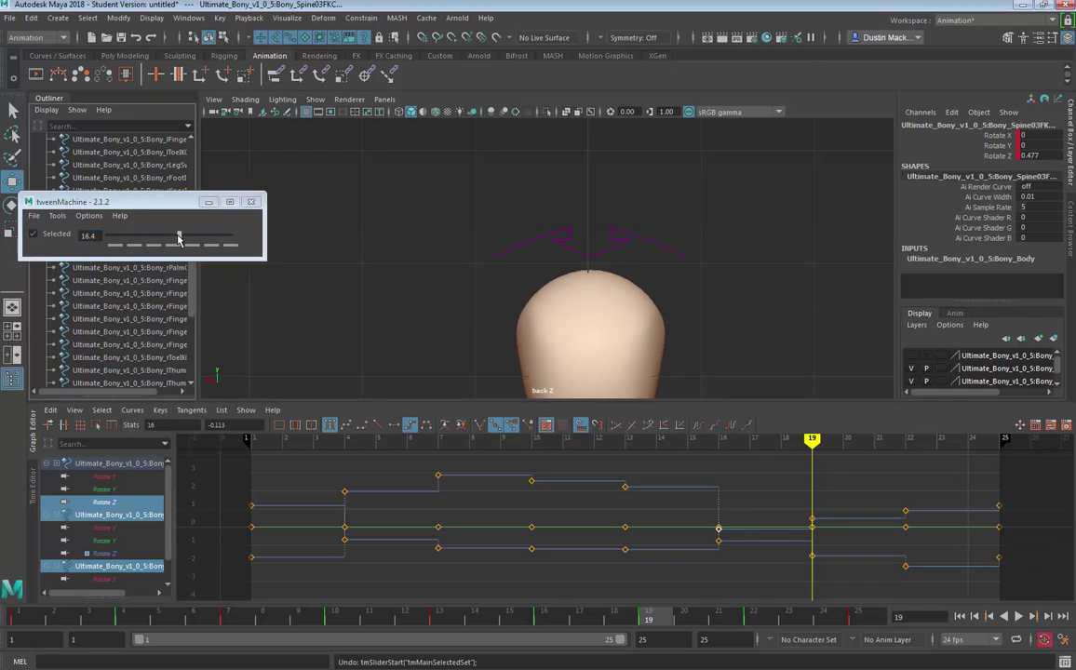
left_click_drag(179, 239, 181, 240)
key("ctrl+z")
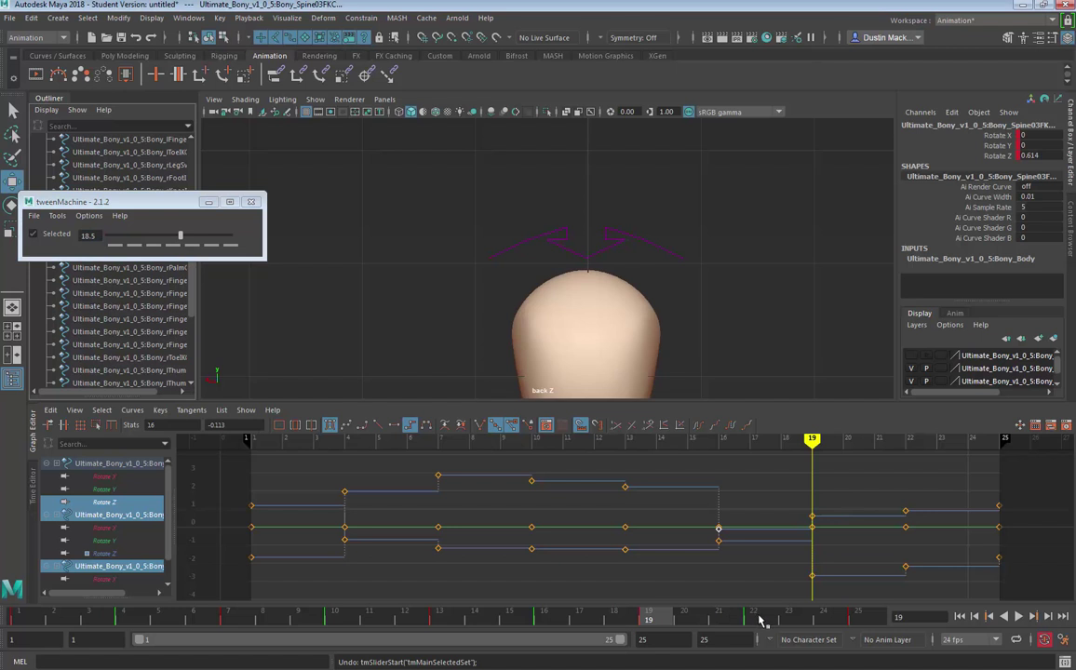
Step: Play back the walk cycle with the head close up and with the whole body in the back view to check the torso motion
key("alt+v")
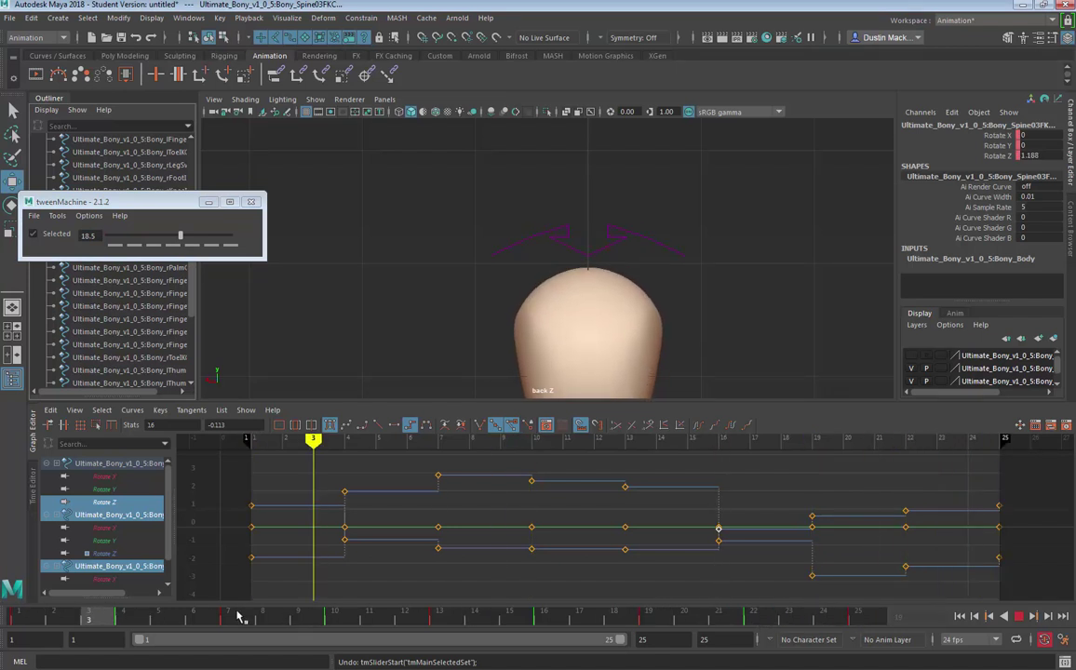
key("alt+shift+v")
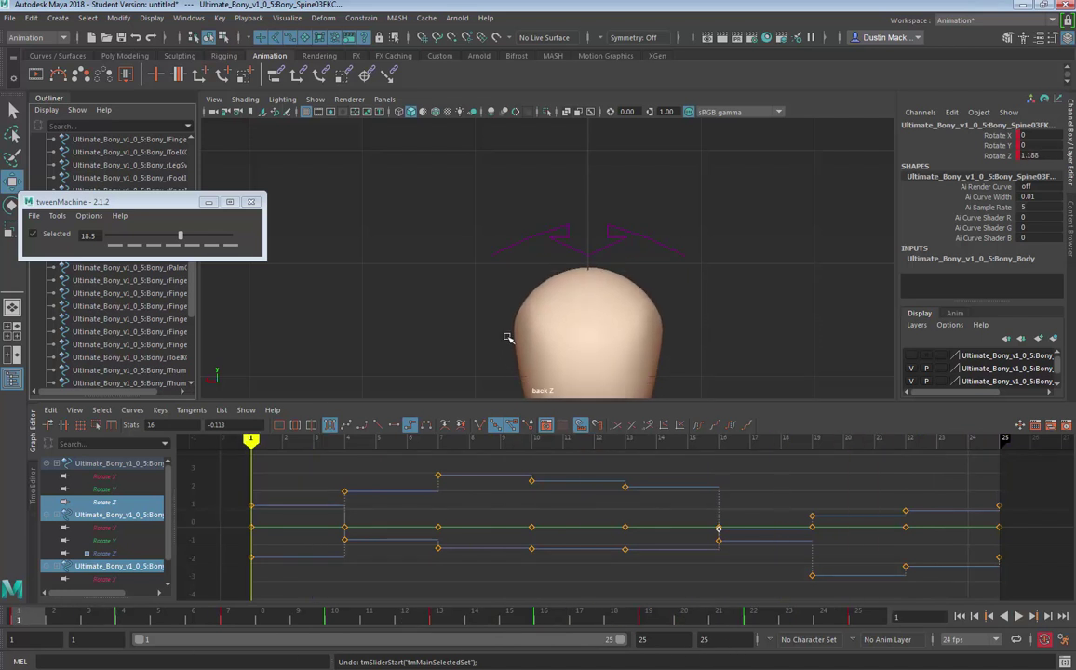
scroll(488, 300, "down", 5)
mouse_move(488, 301)
middle_mouse_down("alt")
mouse_move(617, 202)
mouse_move(553, 240)
middle_mouse_up("alt")
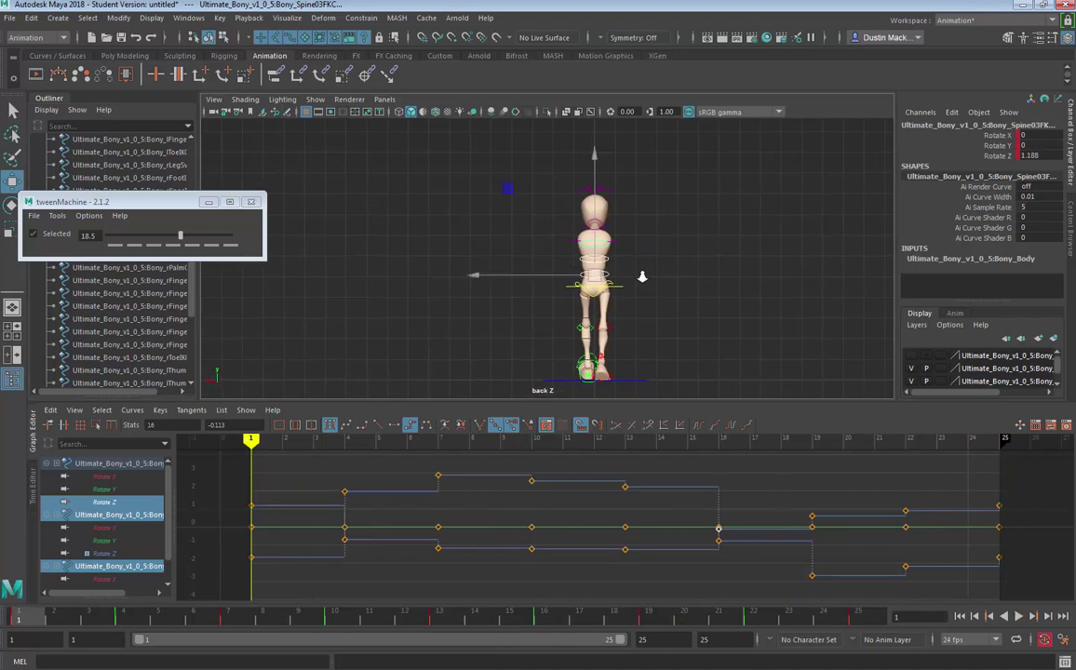
scroll(642, 277, "up", 2)
key("period")
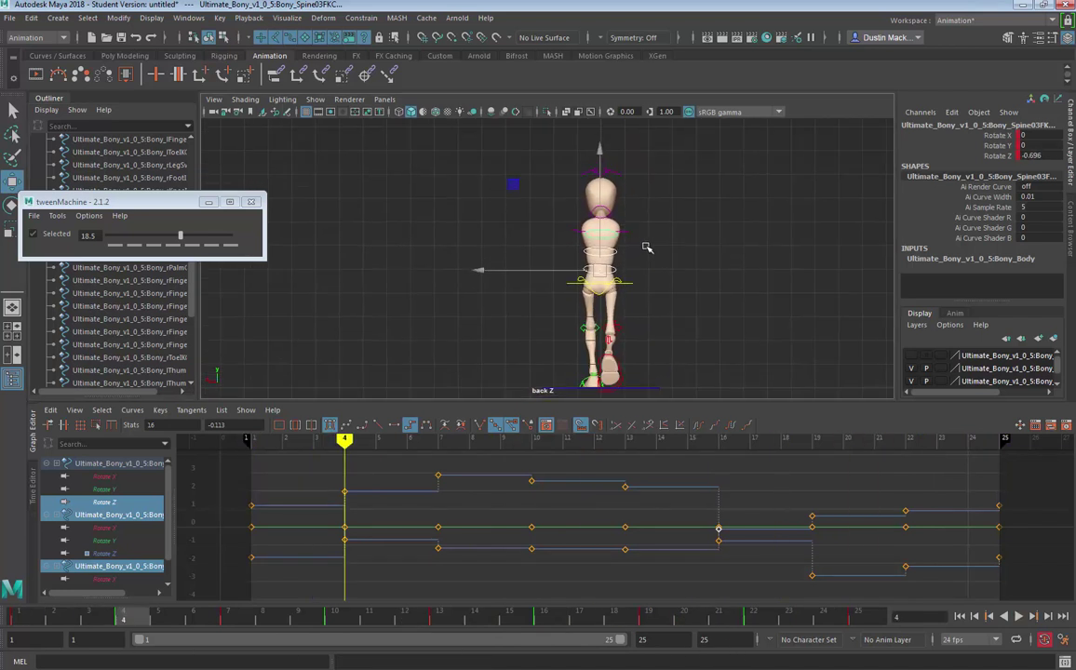
key("alt+v")
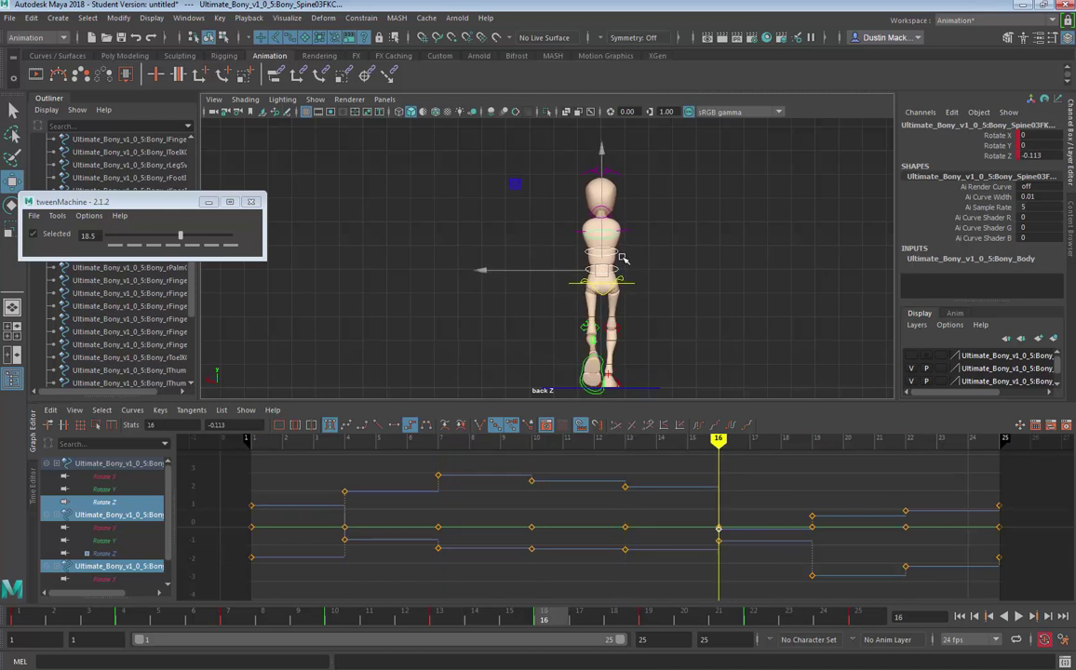
Step: Play back the walk cycle in the back view with the head and torso close up
scroll(622, 258, "up", 8)
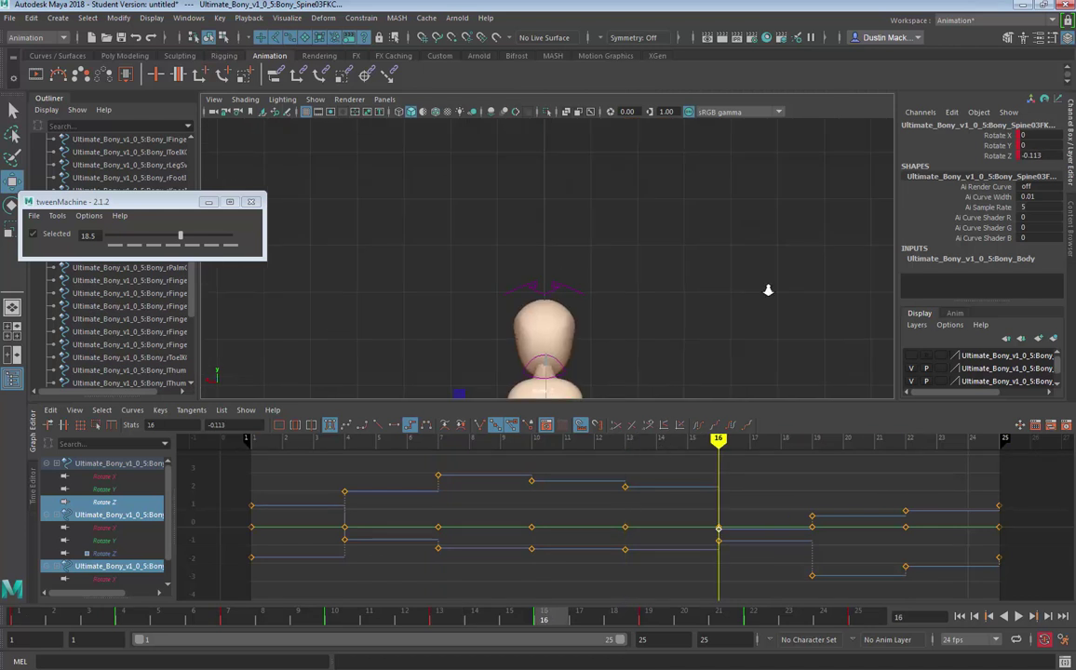
scroll(634, 180, "down", 6)
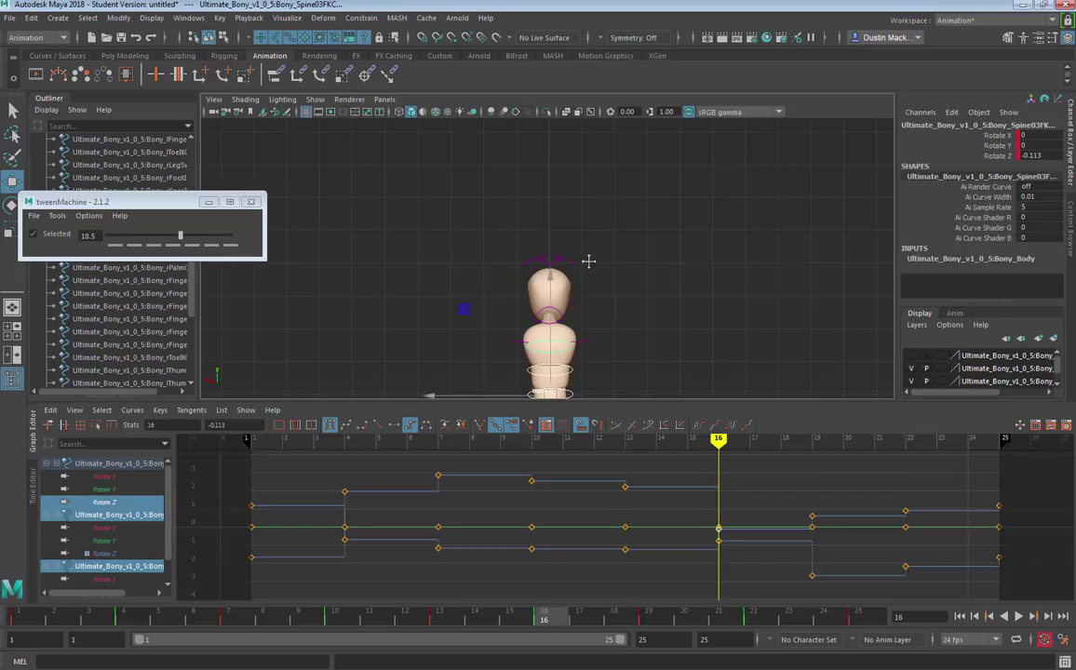
key("alt+v")
key("alt+v")
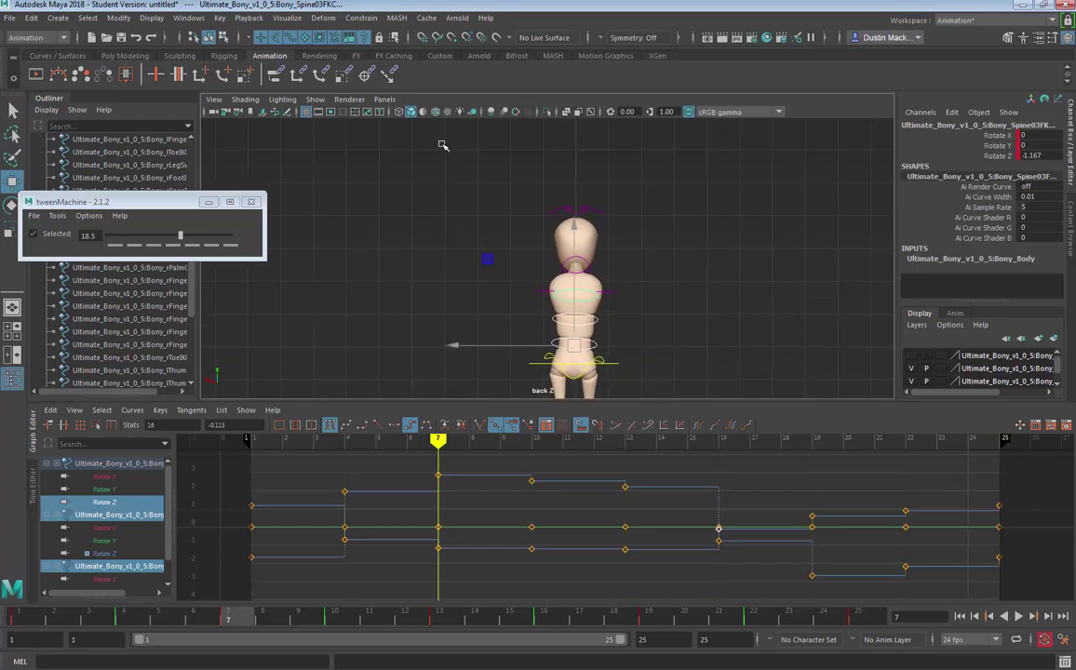
Step: Switch the viewport to the front orthographic view and play back the walk cycle to check the torso motion
left_click(384, 99)
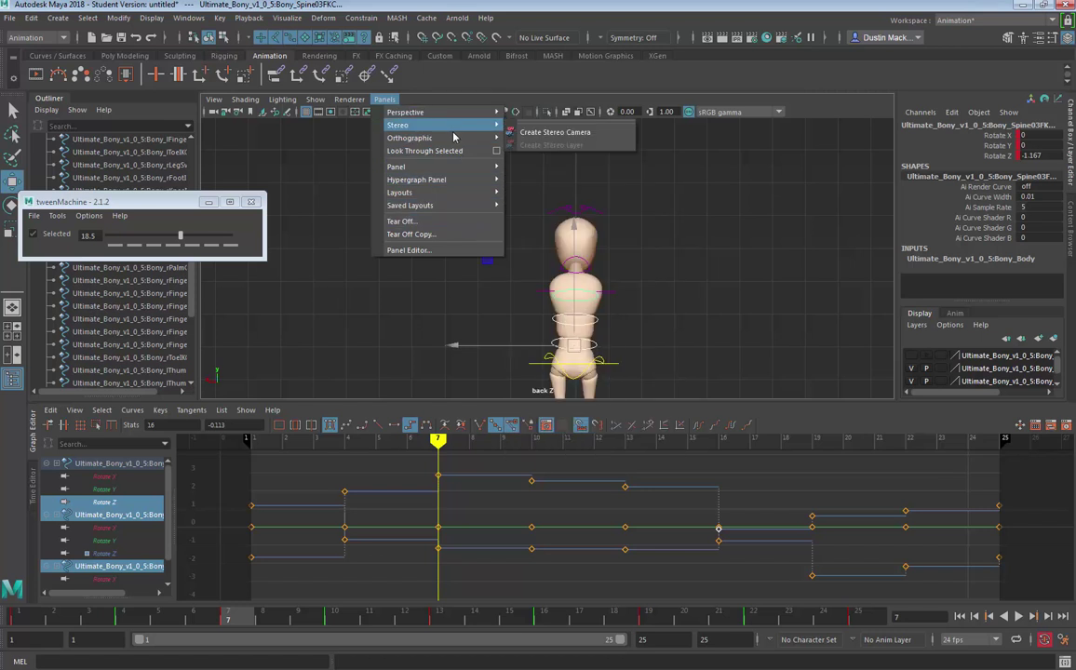
mouse_move(447, 138)
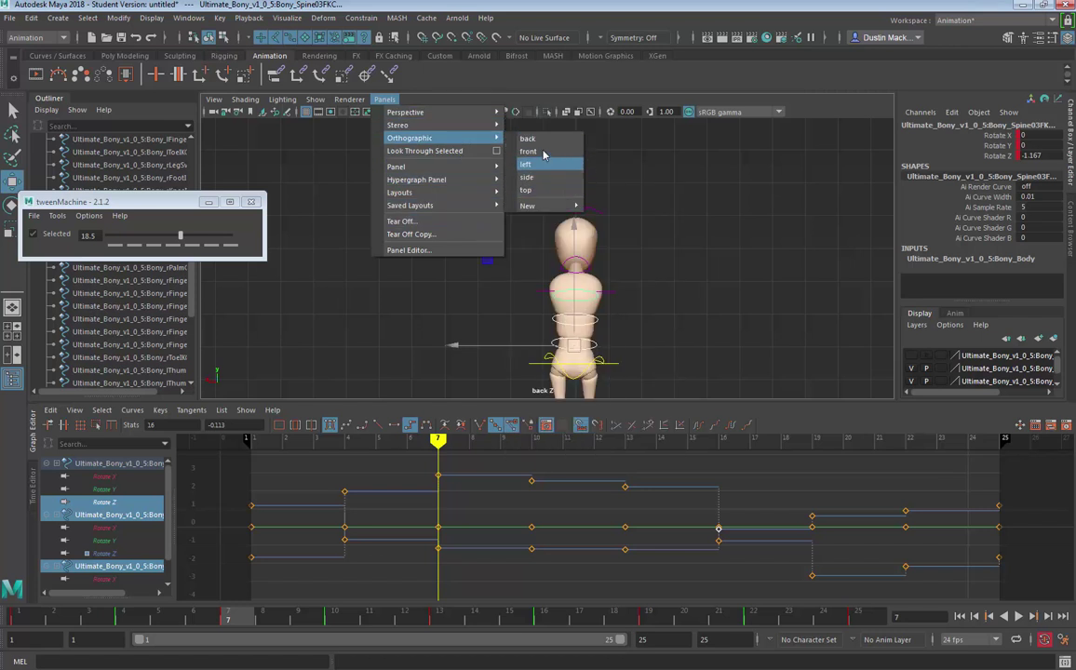
left_click(544, 153)
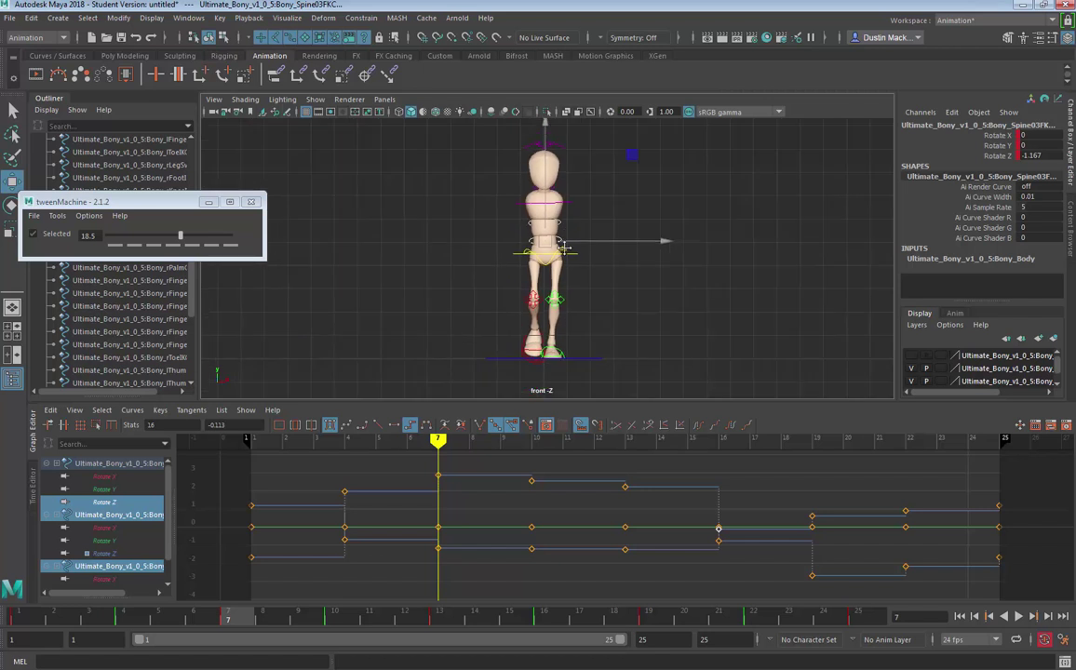
key("alt+v")
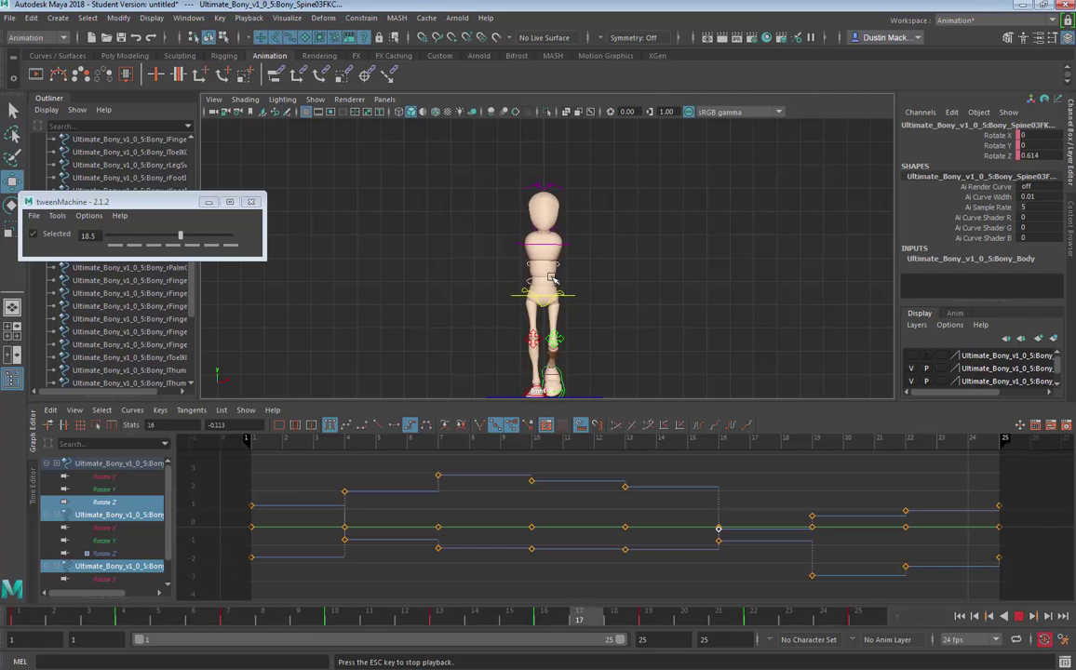
key("Escape")
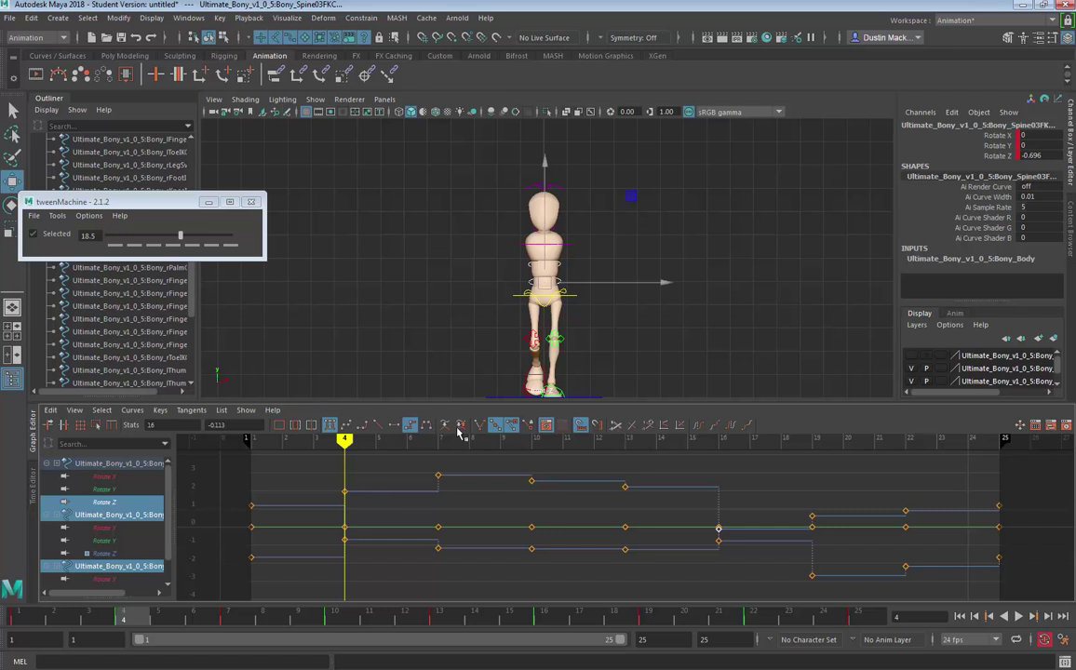
Step: Isolate the Rotate Z curves of the three spine controls in the Graph Editor and normalize them
left_click(129, 503)
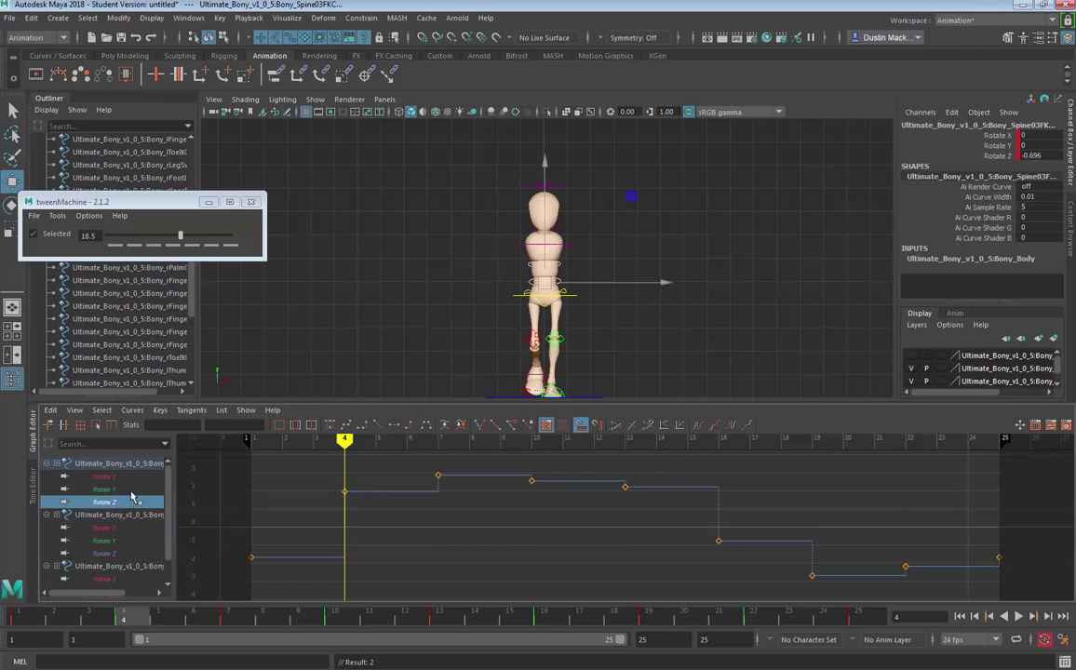
left_click(136, 478)
left_click(128, 528)
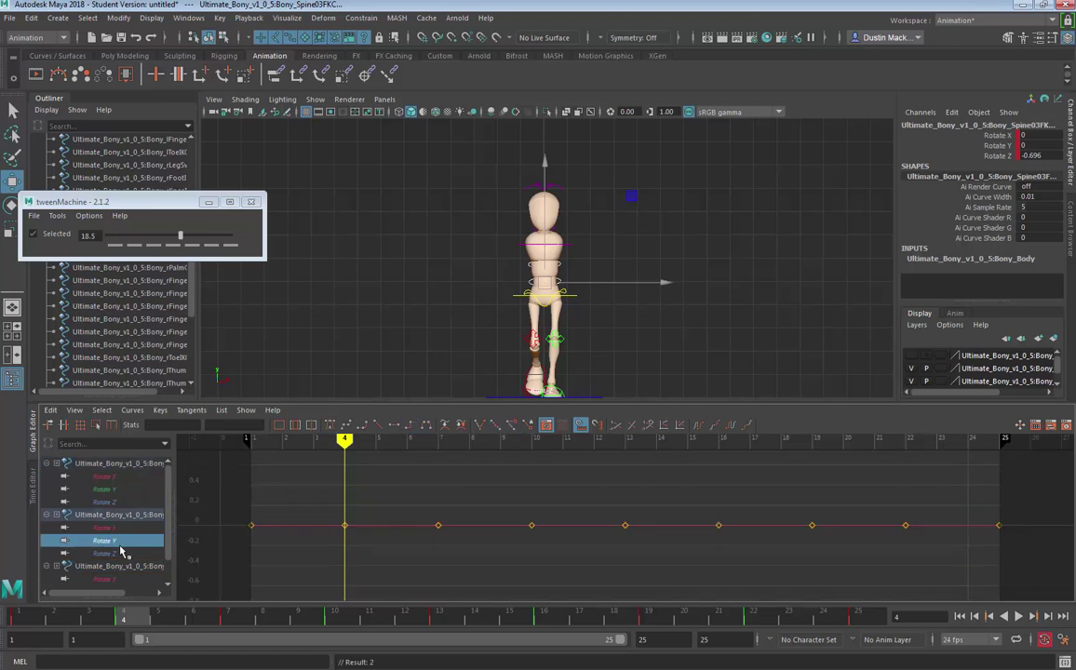
left_click(112, 578)
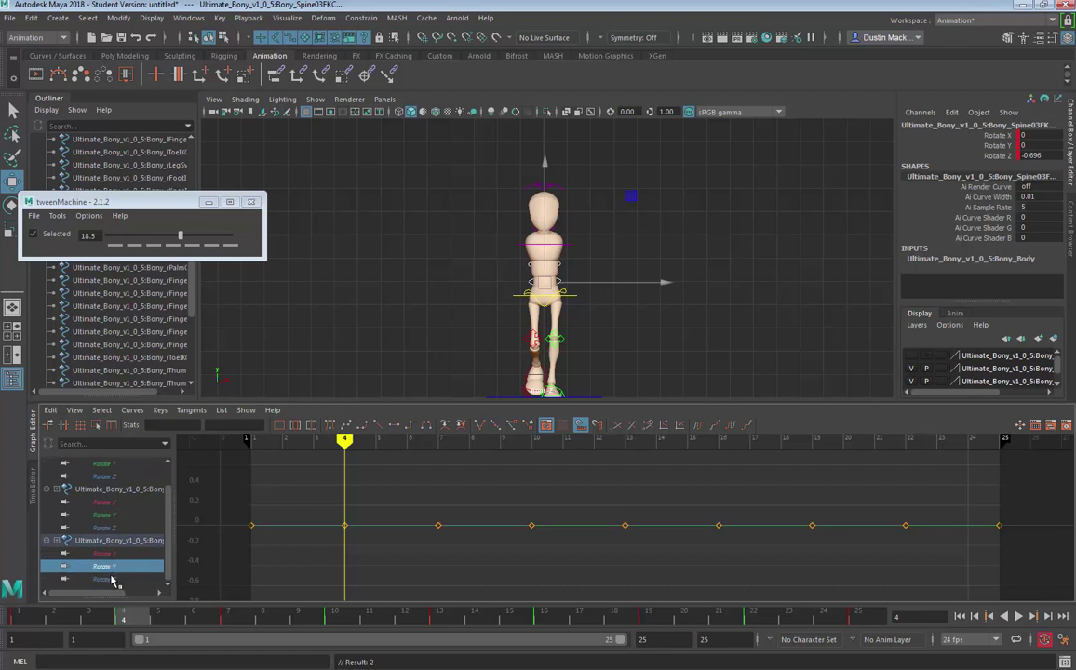
left_click(112, 578)
left_click(119, 527, "ctrl")
left_click(104, 476, "ctrl")
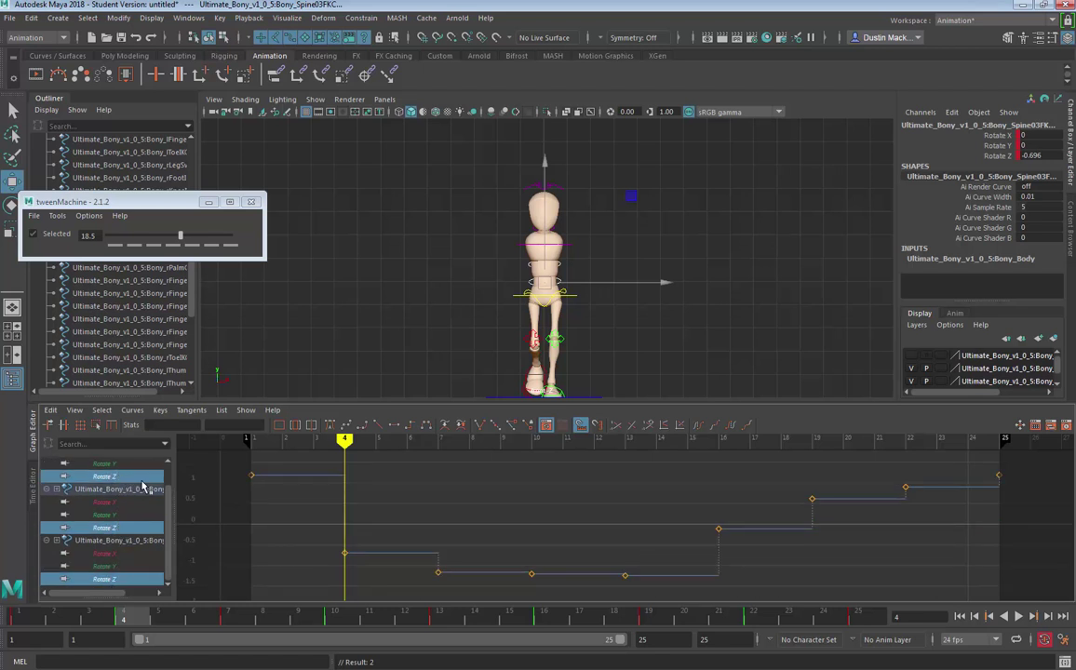
left_click(615, 427)
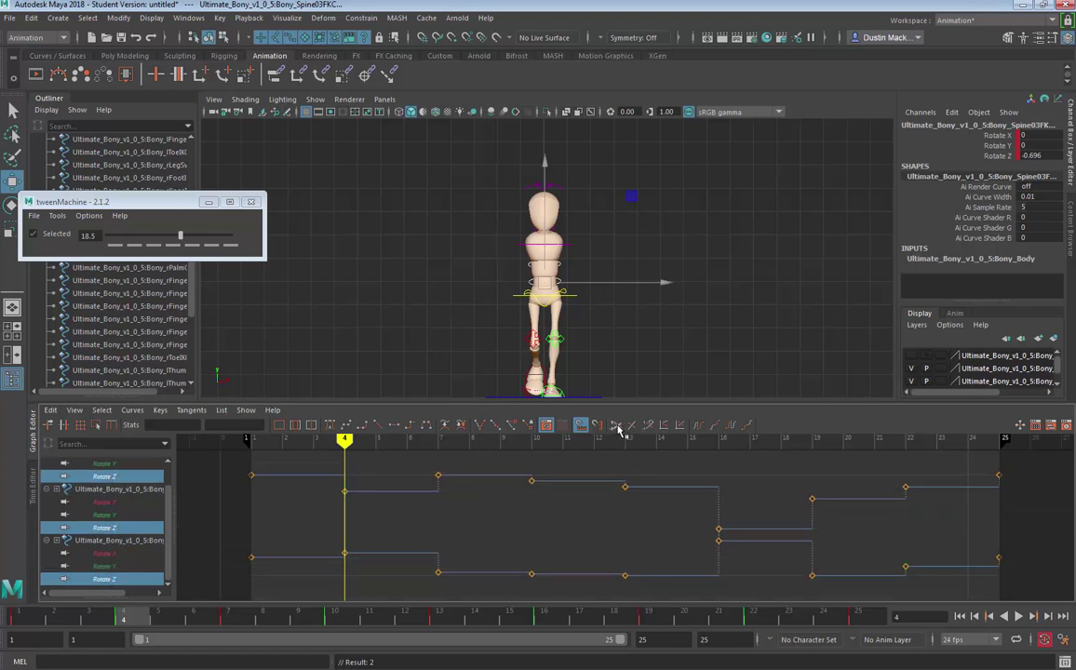
Step: Try to scale all the spine controls' Rotate Z keys up in value, pivoting near frame 16
scroll(782, 538, "down", 6)
scroll(736, 538, "up", 2)
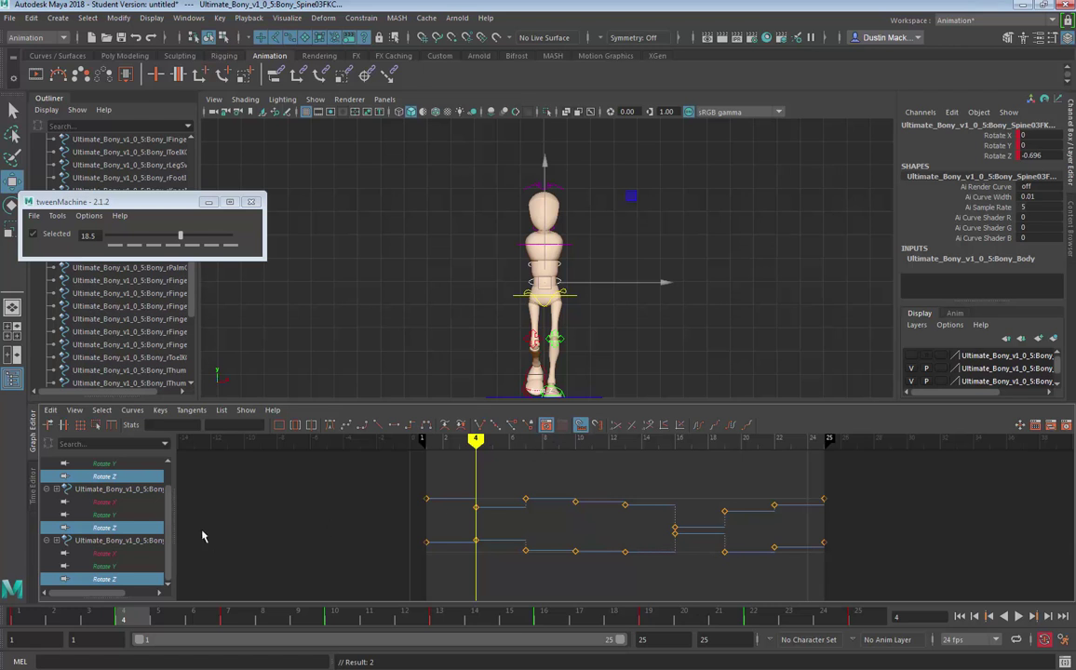
left_click_drag(556, 482, 543, 566)
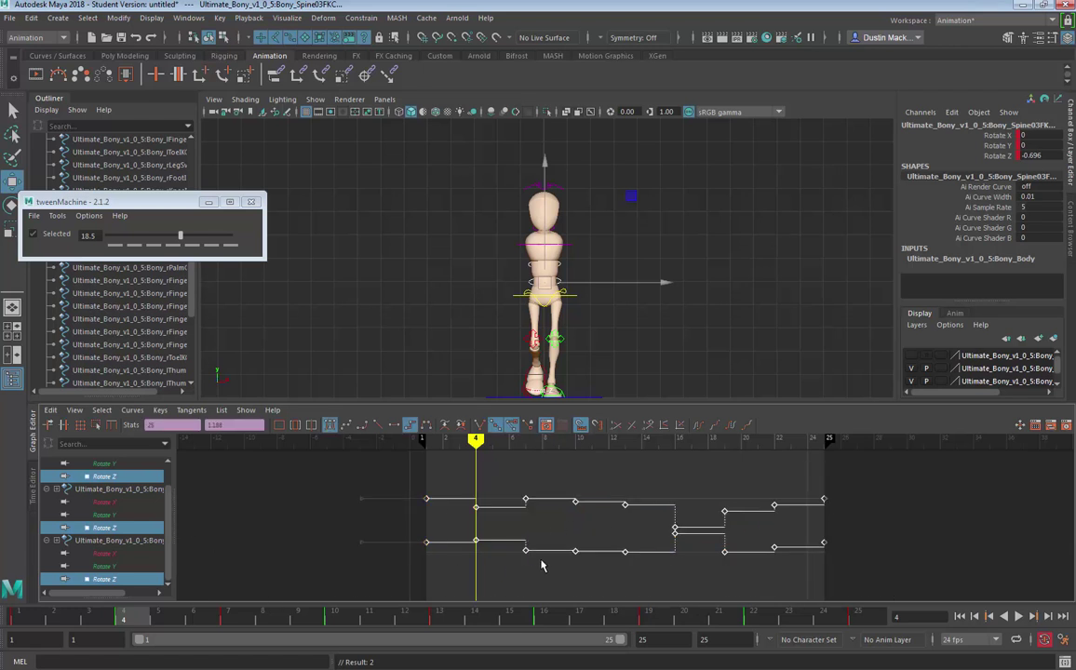
scroll(642, 546, "up", 3)
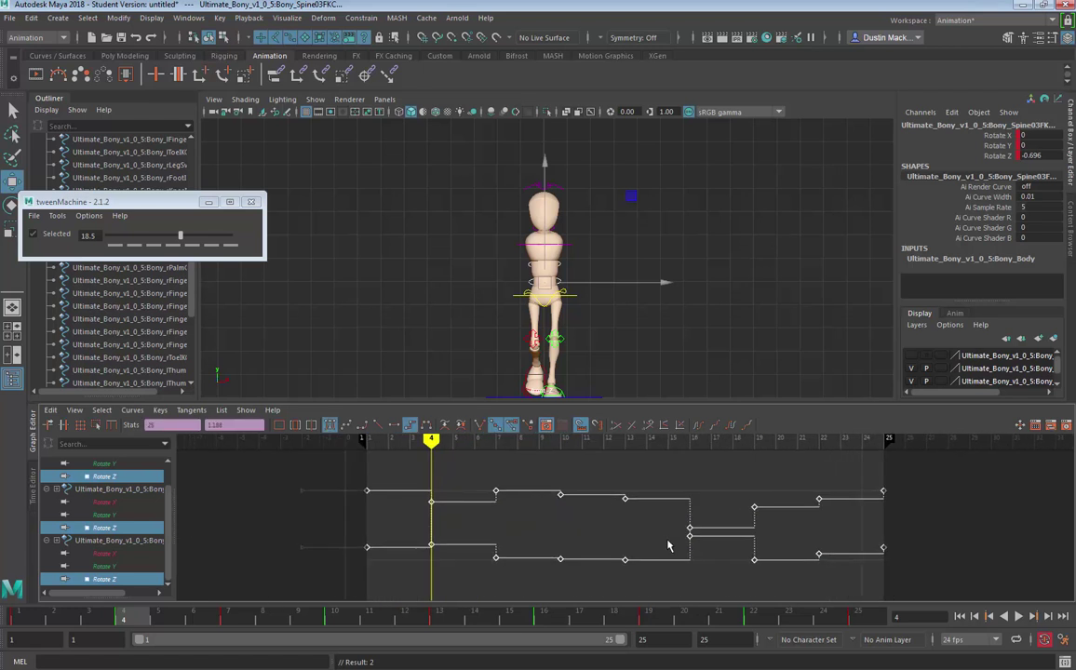
key("r")
middle_click_drag(700, 535, 694, 373)
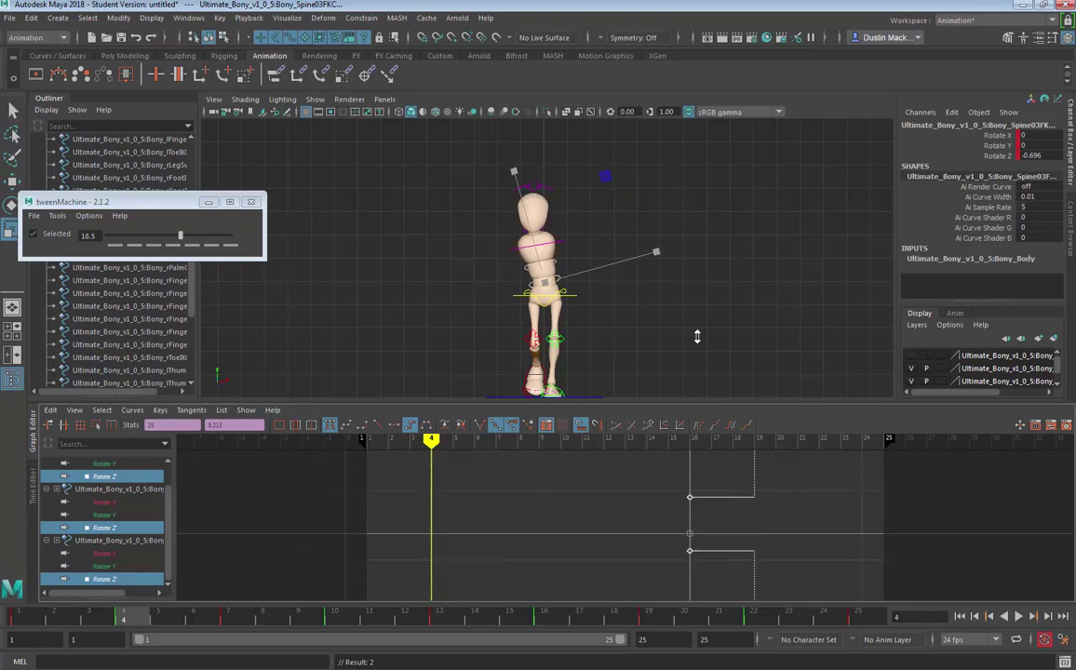
key("ctrl+z")
Step: Return the viewport to the back view and frame the upper body
key("space")
left_click_drag(633, 369, 583, 378)
middle_click_drag(588, 327, 593, 310, "alt")
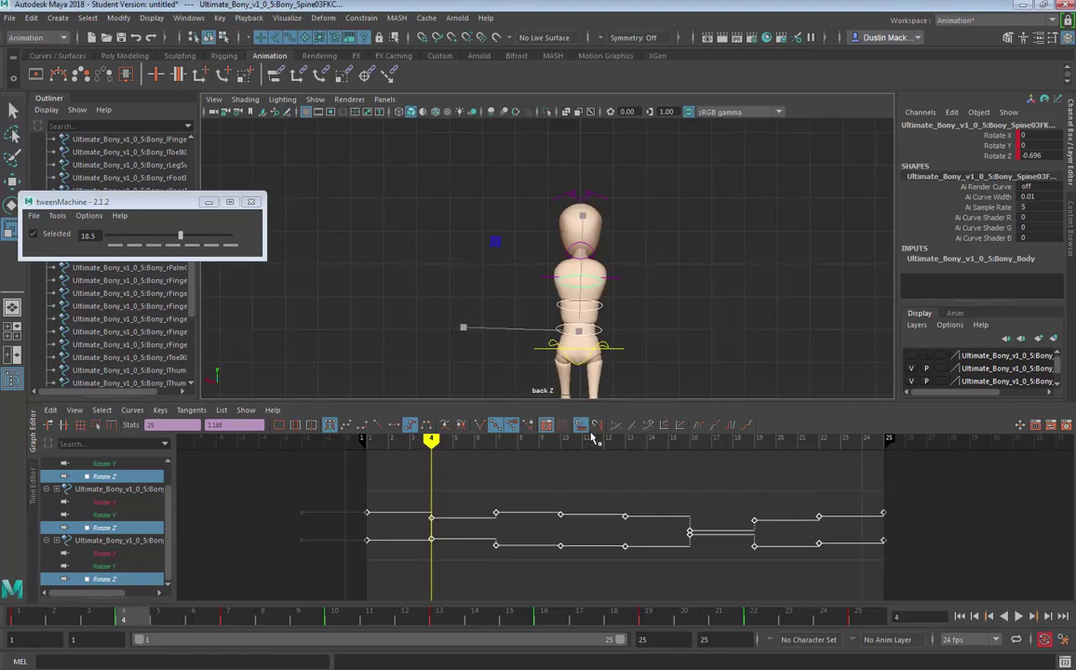
Step: Try to scale the spine controls' Rotate Z keys in value again from the keys at frame 16
mouse_move(702, 527)
right_mouse_down("alt")
mouse_move(603, 519)
mouse_move(691, 531)
right_mouse_up("alt")
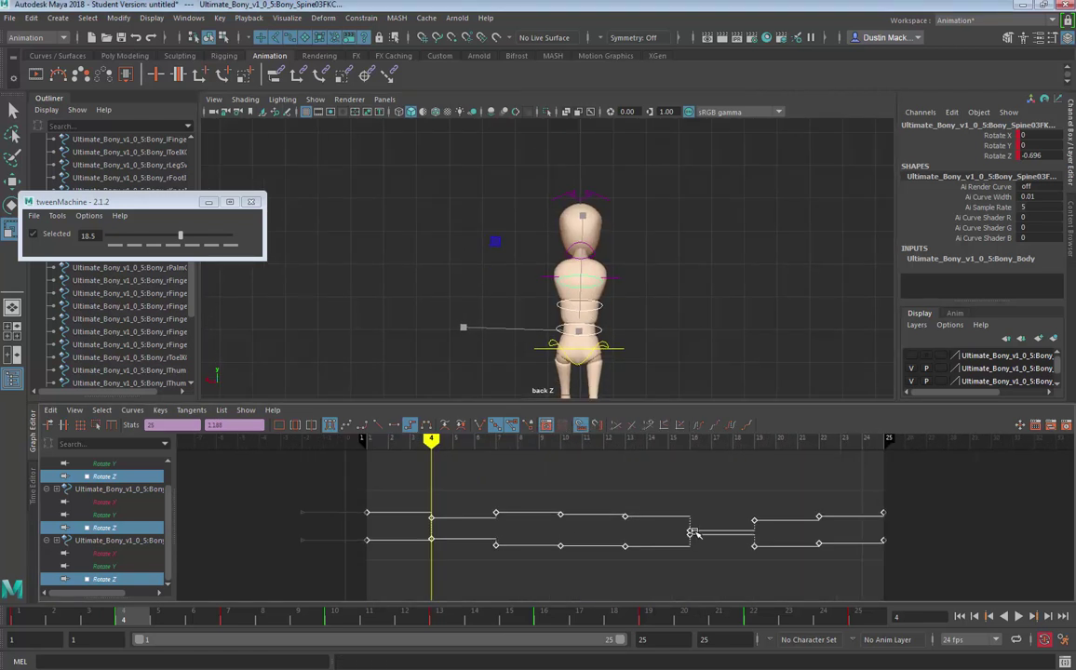
mouse_move(691, 531)
middle_mouse_down()
mouse_move(697, 327)
mouse_move(651, 591)
mouse_move(676, 547)
middle_mouse_up()
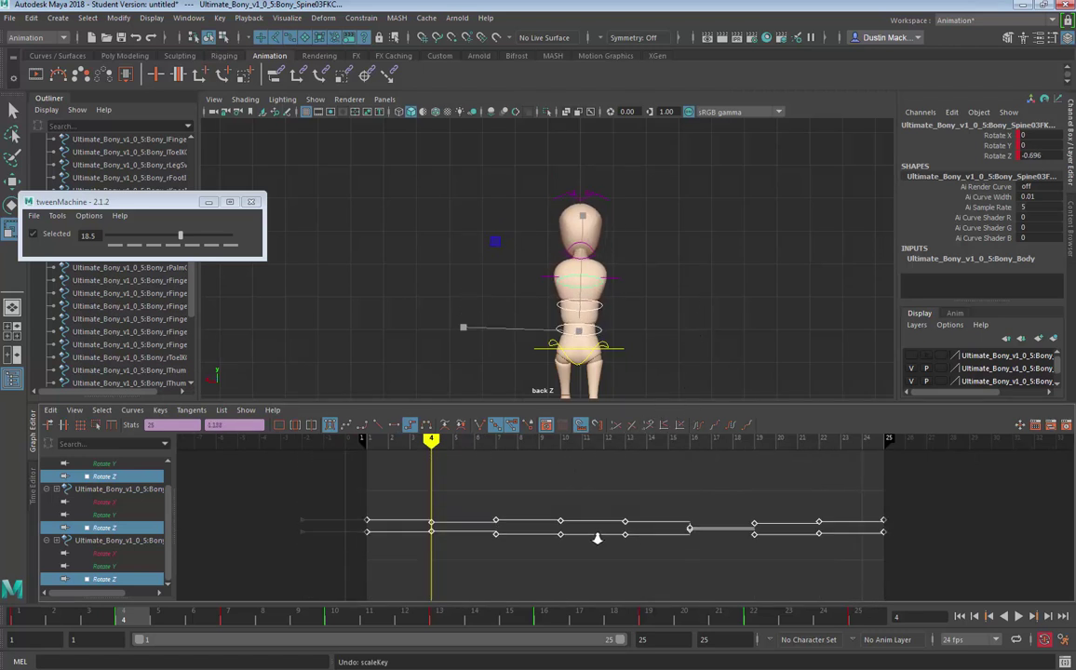
scroll(598, 538, "up", 1)
Step: Reselect the Rotate Z channels of all three spine controls so only those curves are displayed
left_click(119, 478)
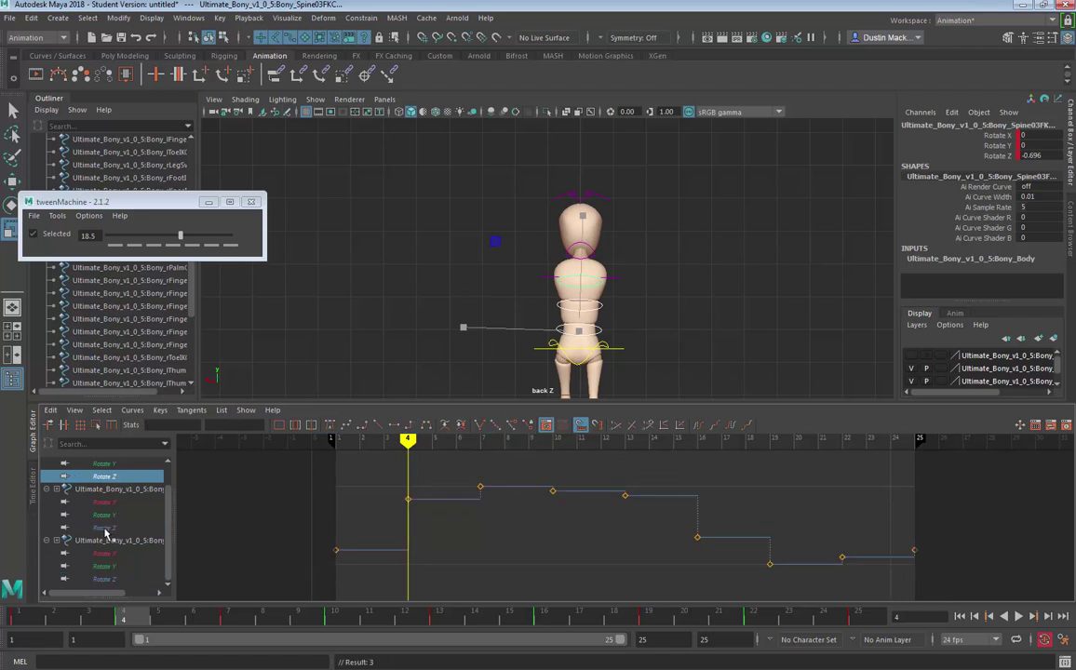
left_click(105, 529, "ctrl")
left_click(109, 579, "ctrl")
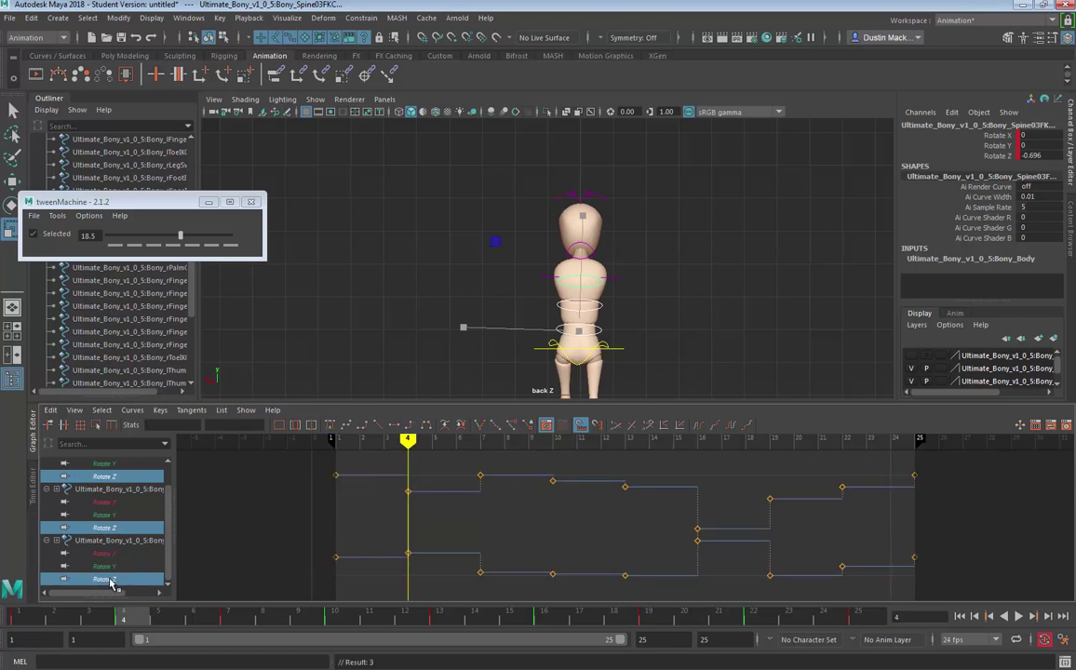
left_click(112, 527)
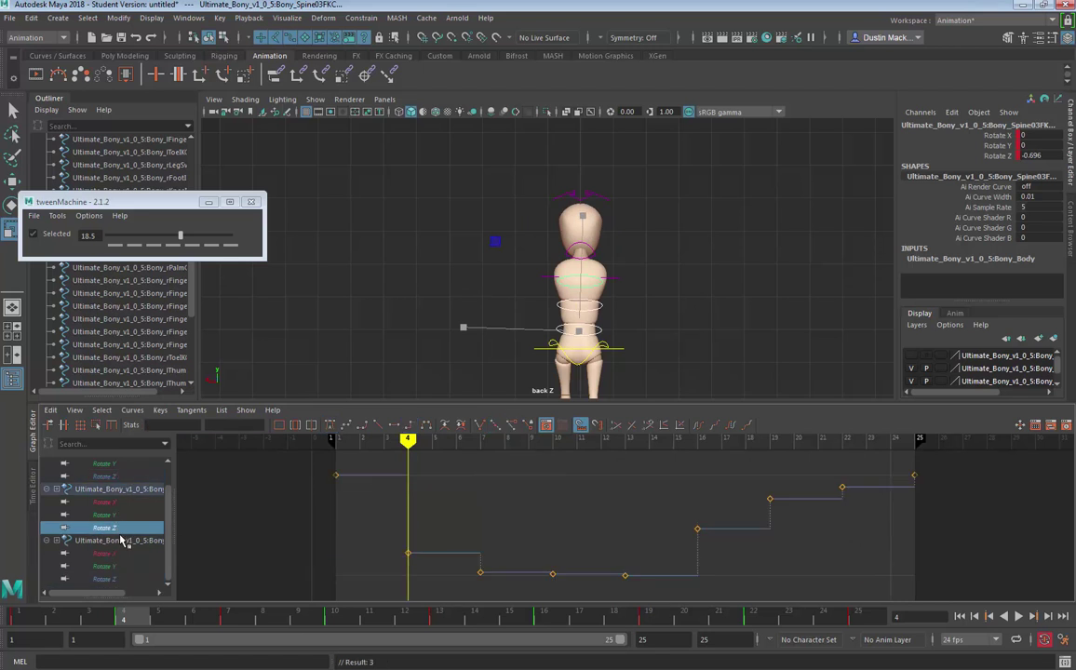
left_click(110, 579, "ctrl")
left_click(105, 476, "ctrl")
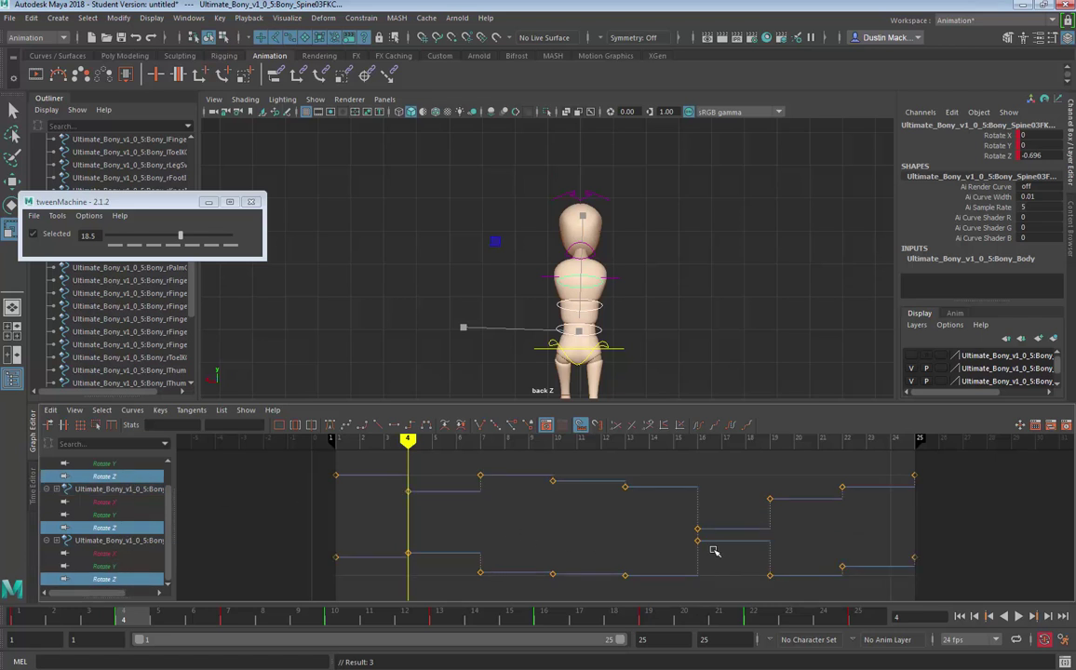
Step: Select every key on the three Rotate Z curves and try to scale them up in value
key("f")
scroll(776, 504, "down", 1)
left_click_drag(926, 469, 323, 599)
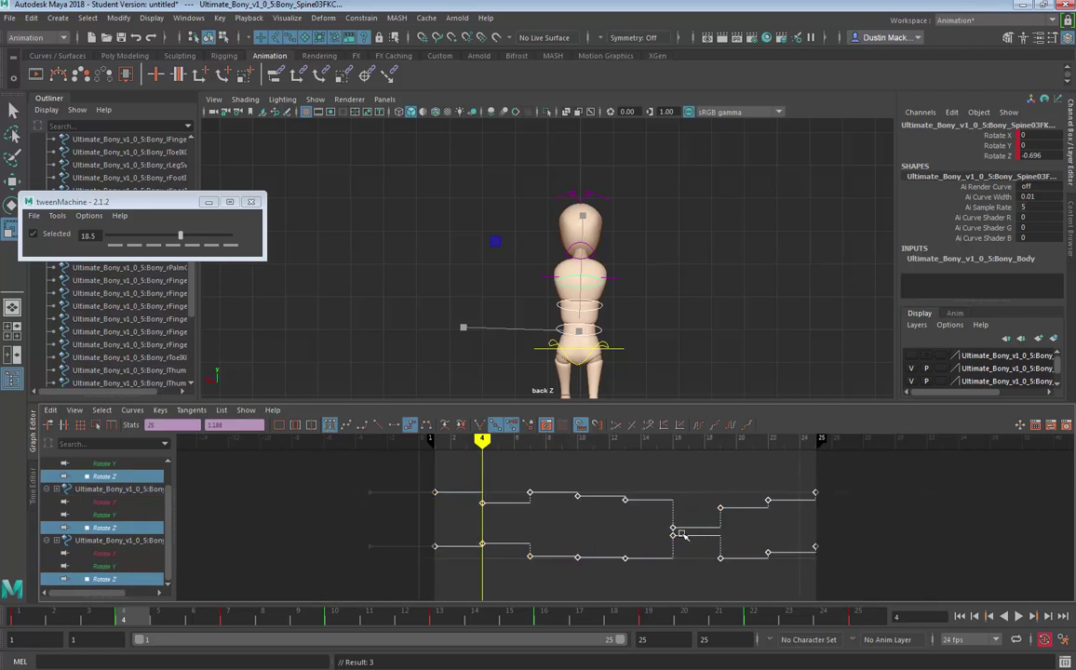
left_click_drag(682, 522, 685, 411)
key("ctrl+z")
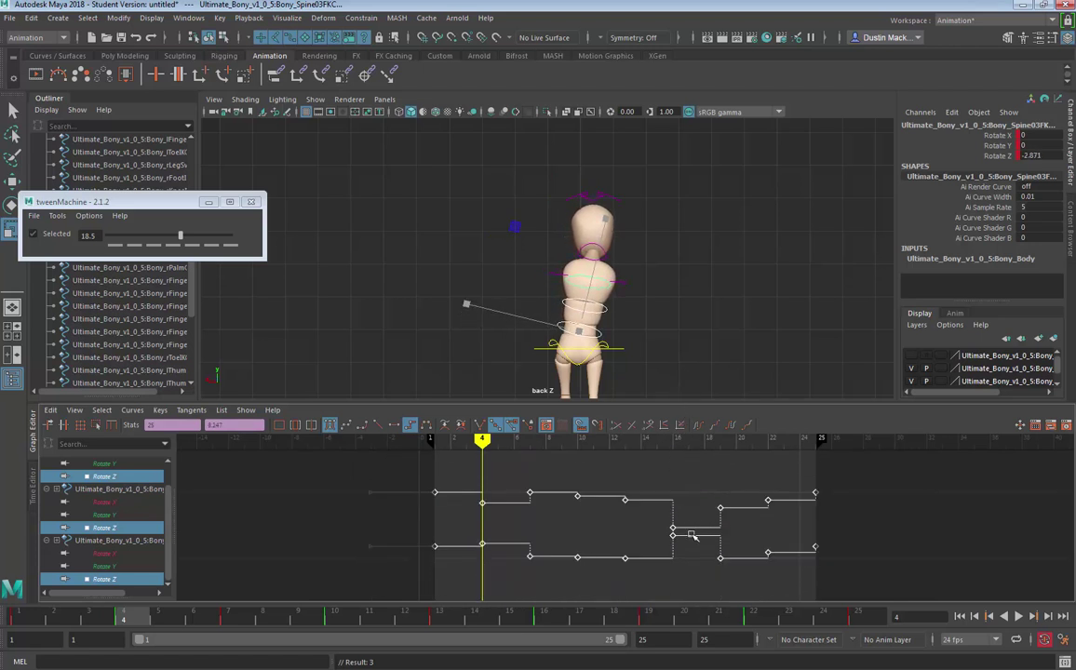
Step: Try a gentler vertical scale on the selected Rotate Z keys, then undo it
right_click_drag(686, 538, 642, 580, "alt")
middle_click_drag(654, 503, 662, 467, "alt")
middle_click_drag(653, 542, 651, 466, "shift")
key("ctrl+z")
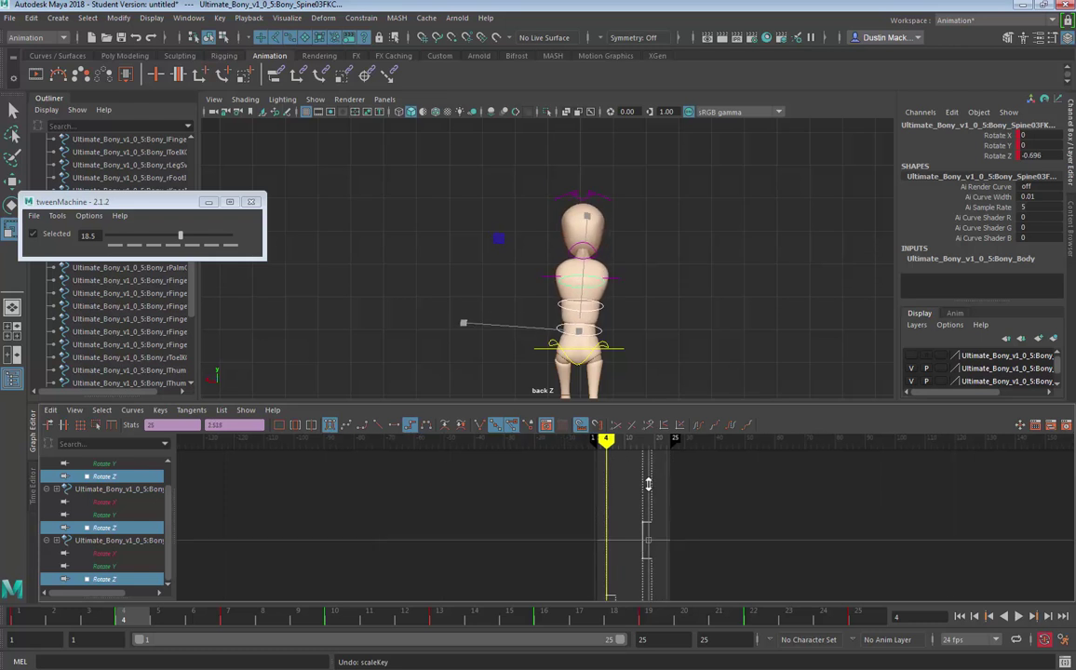
Step: Turn off curve normalization and display the three Rotate Z curves in stacked view
left_click(616, 425)
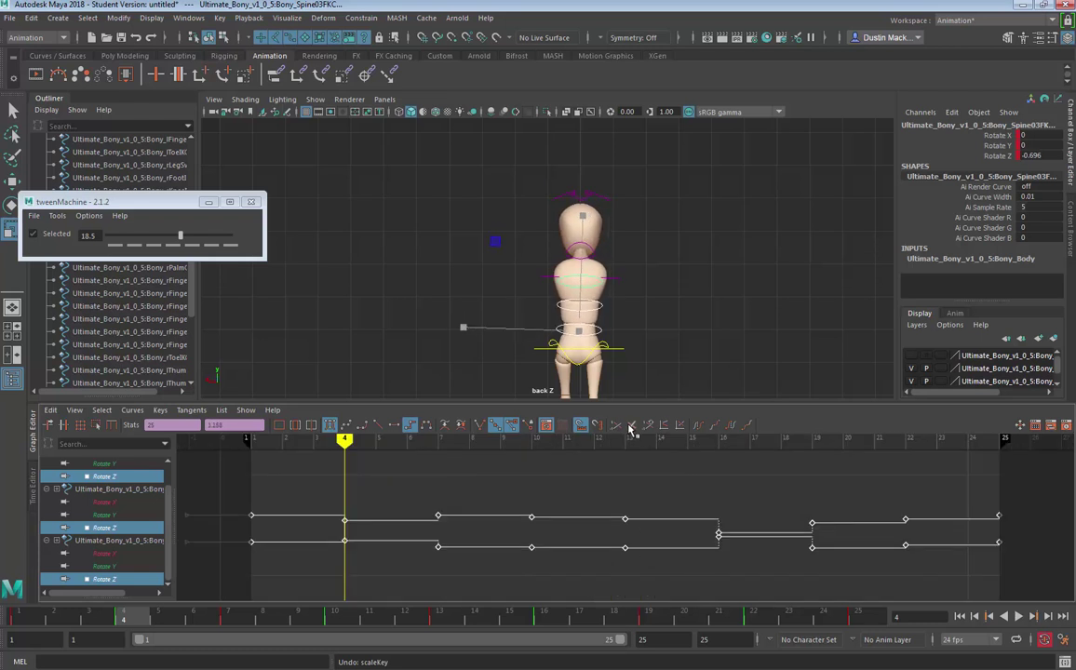
left_click(633, 425)
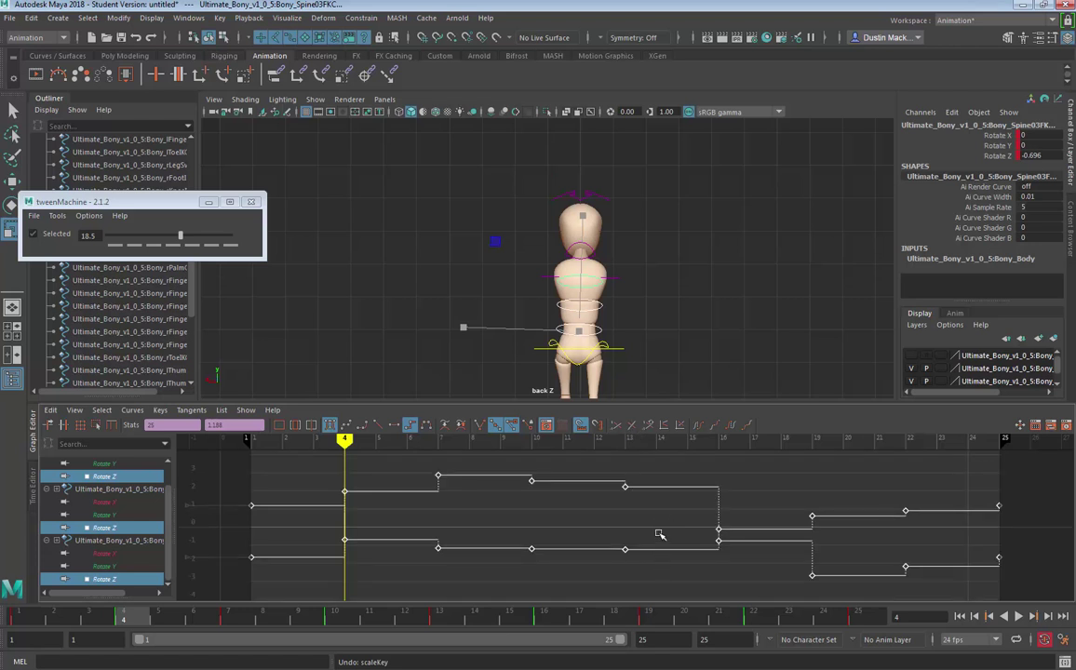
left_click(667, 427)
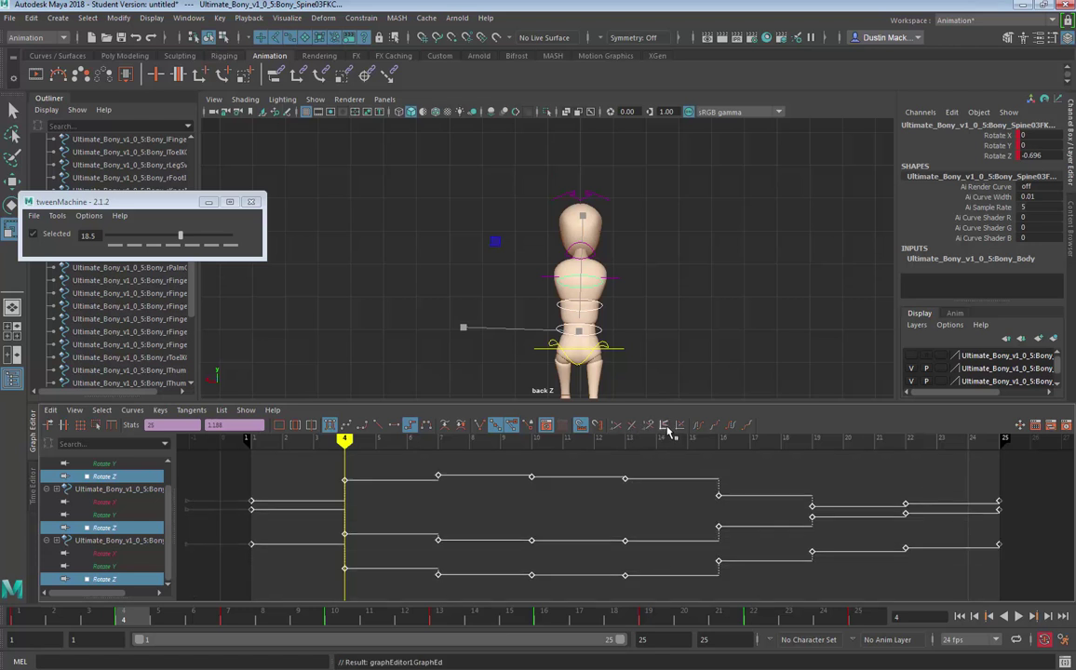
Step: Try scaling the selected Rotate Z keys in value within the stacked view
mouse_move(634, 529)
middle_mouse_down()
mouse_move(637, 495)
mouse_move(637, 538)
mouse_move(644, 495)
mouse_move(643, 549)
middle_mouse_up()
key("ctrl+z")
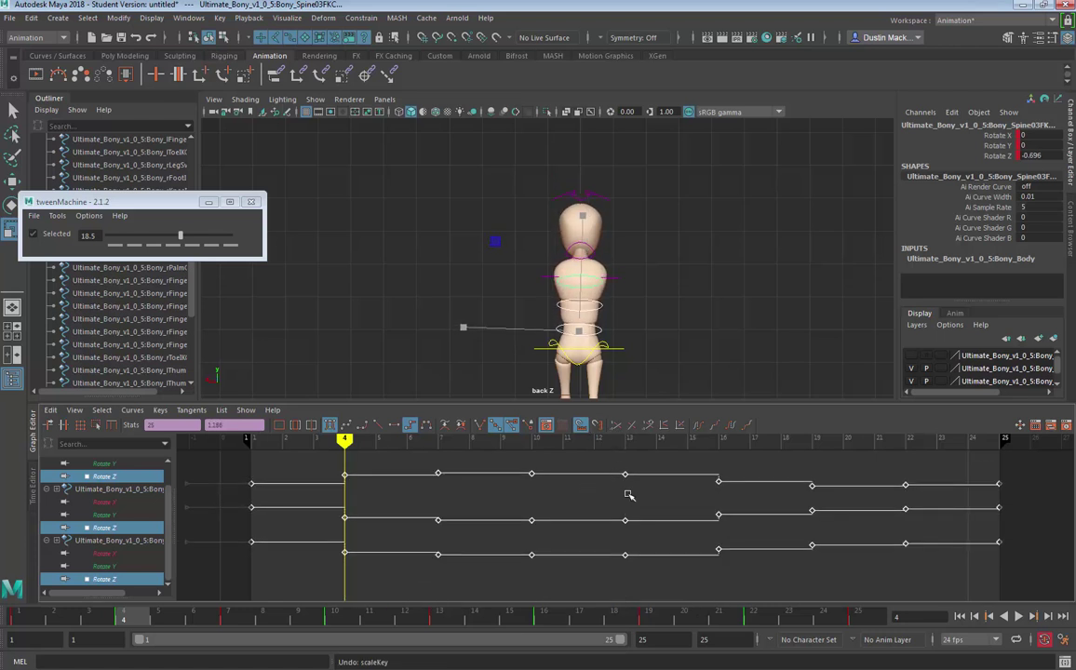
middle_click_drag(632, 541, 655, 436)
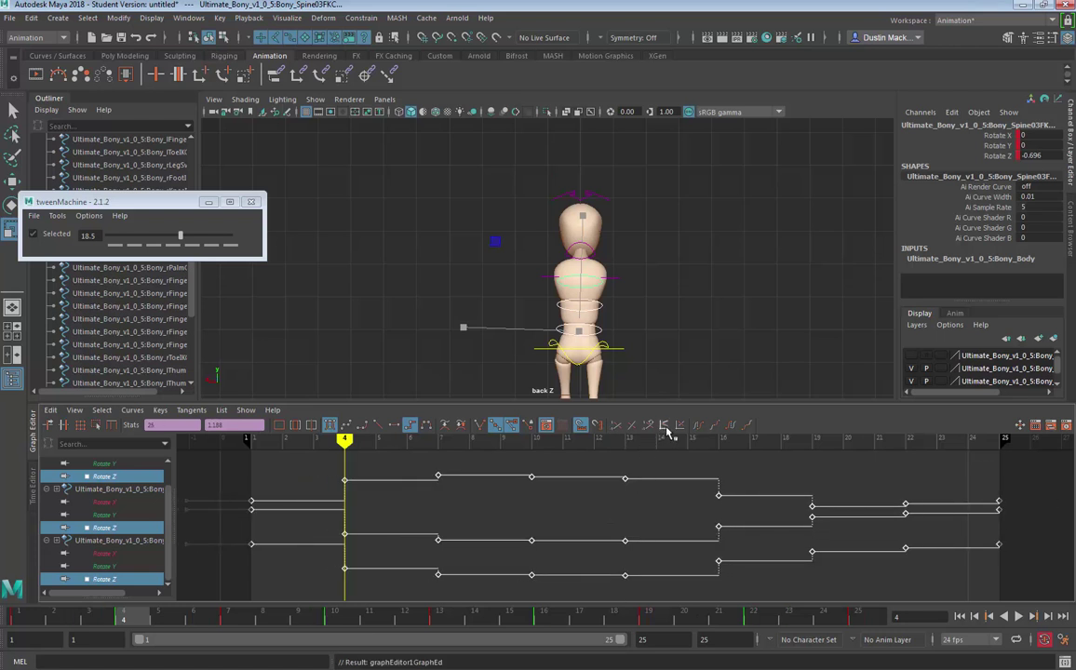
Step: Toggle the stacked curve view off and on, and try another vertical scale of the Rotate Z keys
left_click(680, 427)
key("ctrl+z")
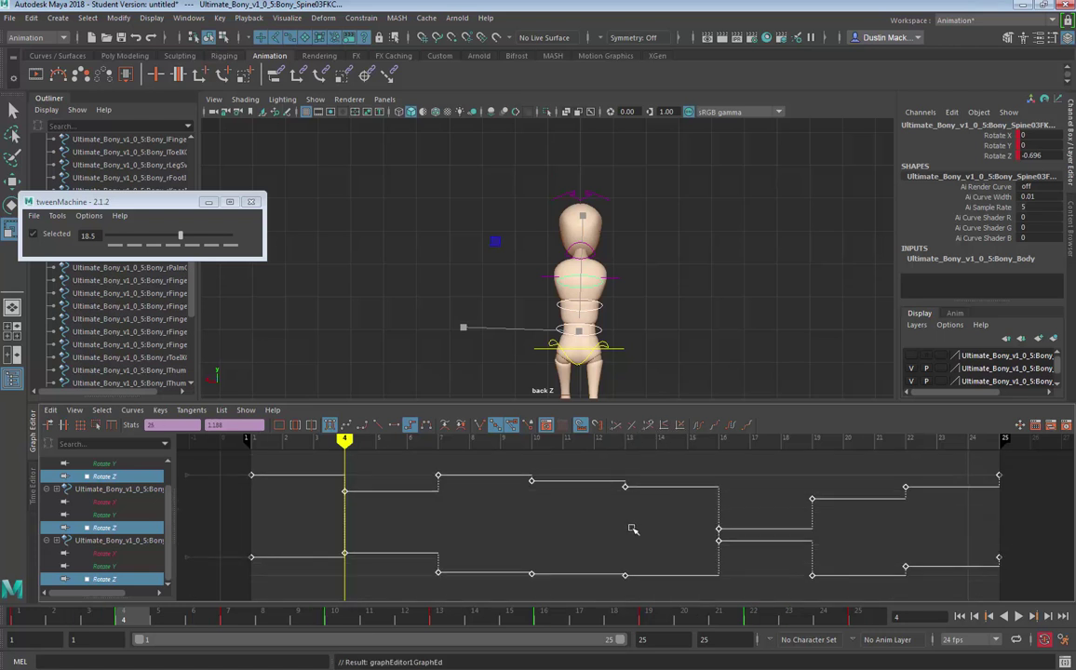
left_click(665, 430)
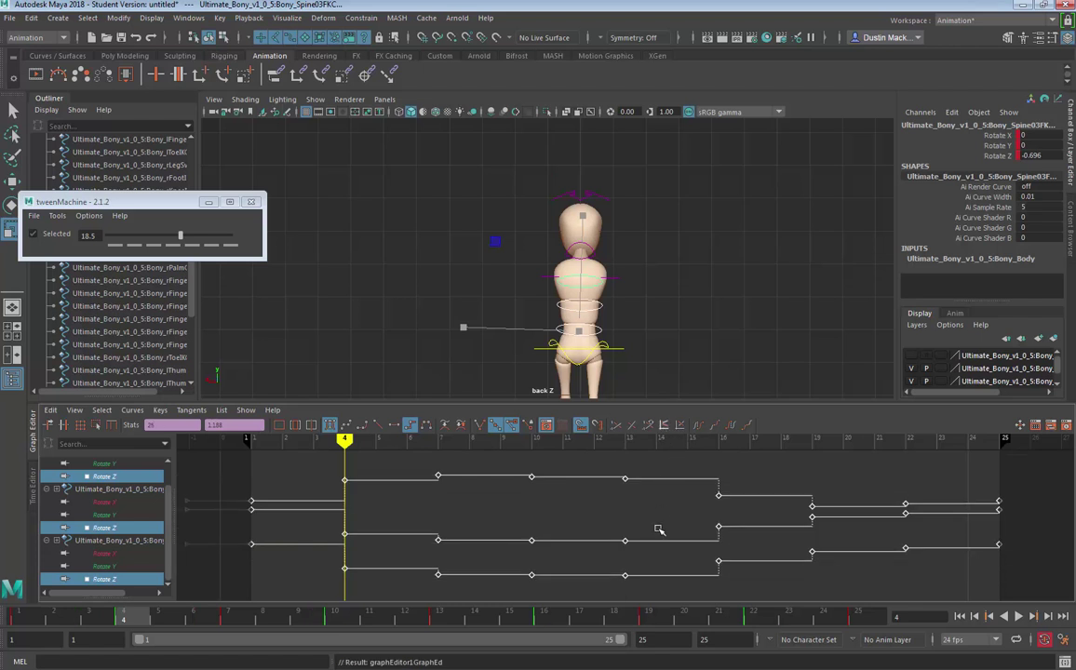
middle_click_drag(659, 528, 658, 510)
key("ctrl+z")
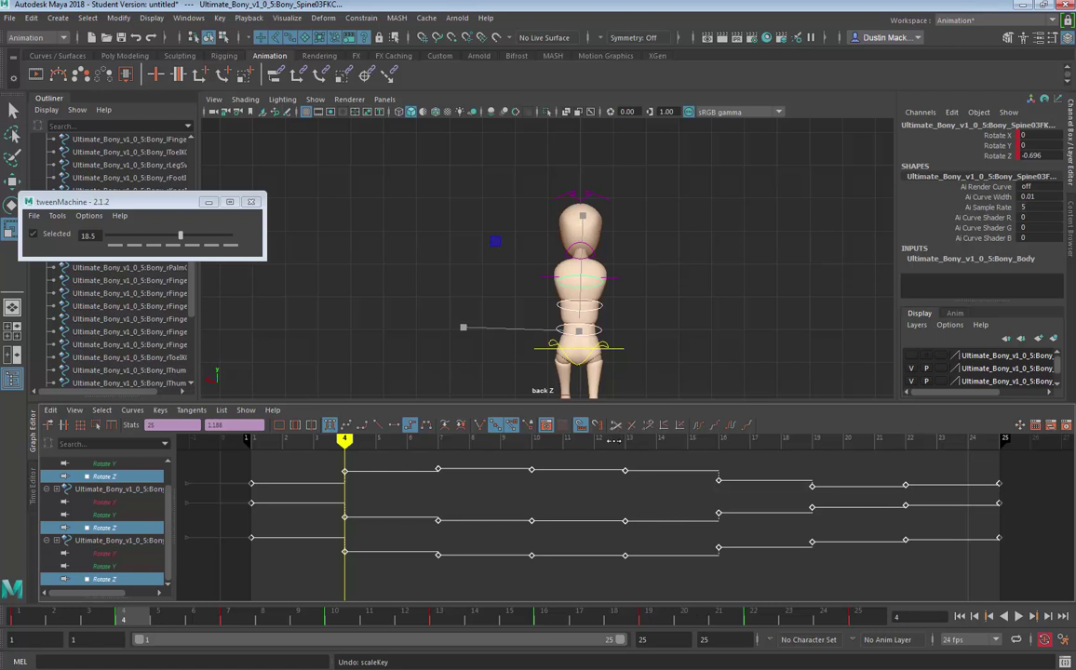
Step: Turn off the stacked curve display and try scaling the spine controls' Rotate Z keys in value
left_click(680, 427)
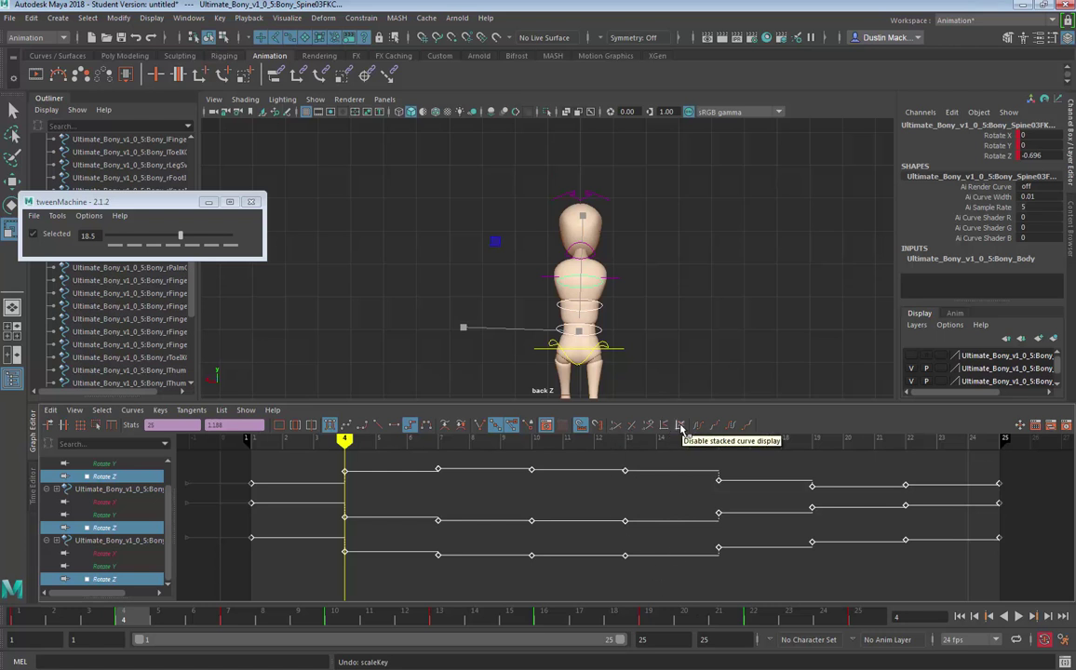
left_click(616, 426)
middle_click_drag(721, 536, 719, 429)
key("ctrl+z")
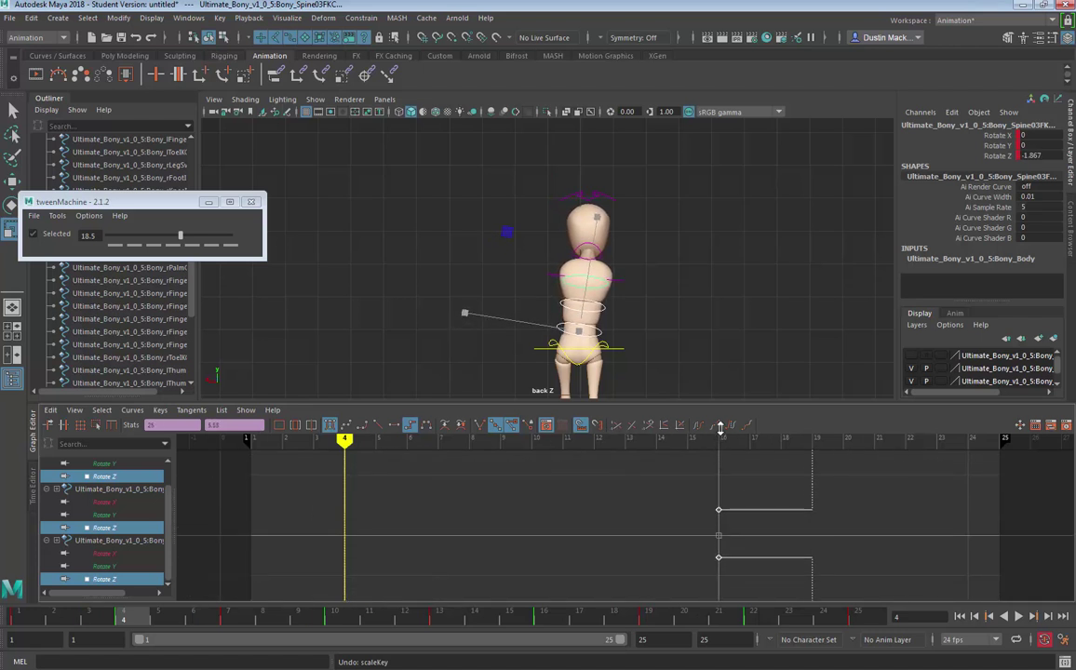
key("ctrl+z")
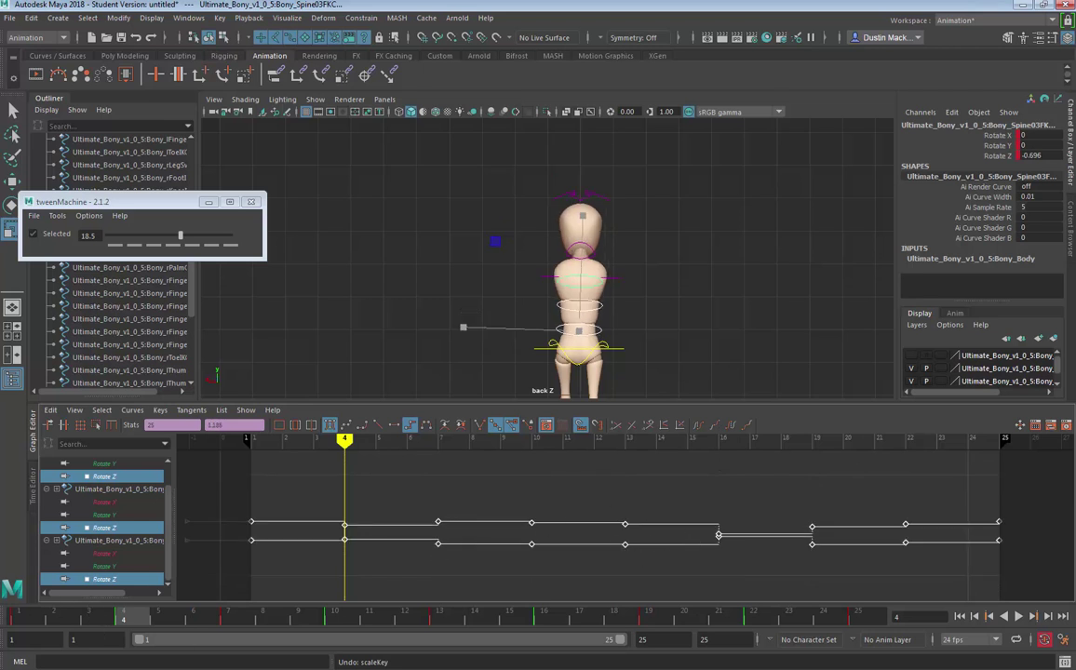
right_click_drag(724, 550, 616, 474, "alt+shift")
middle_click_drag(641, 549, 638, 576)
key("ctrl+z")
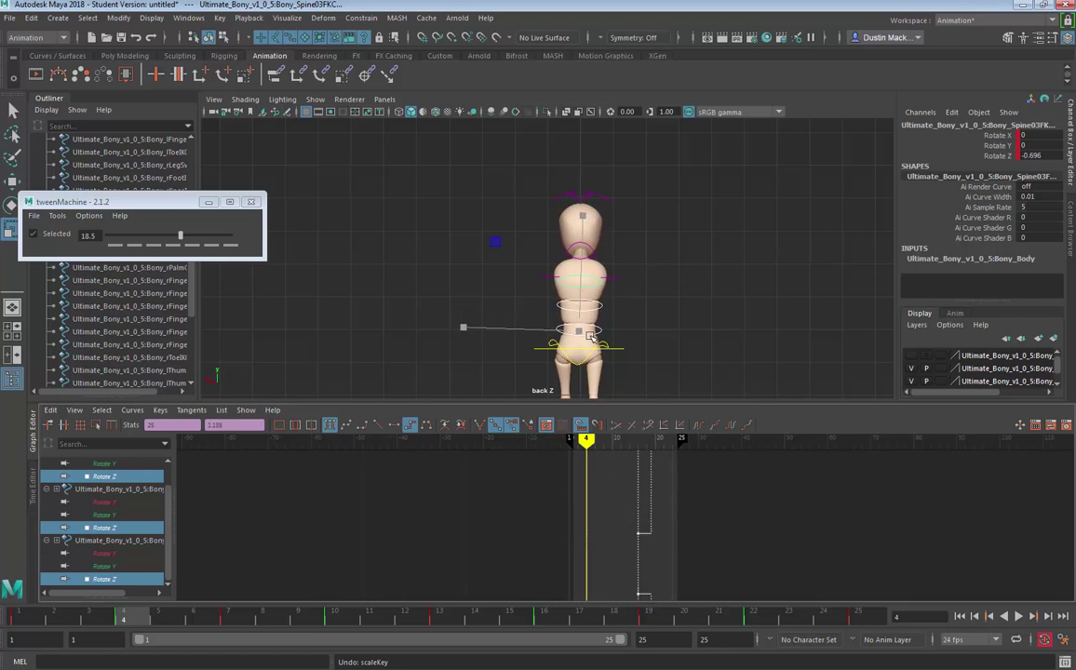
Step: Add the main hip control to the selection and show only the Rotate Z curves of the hip and spine controls
left_click(584, 362)
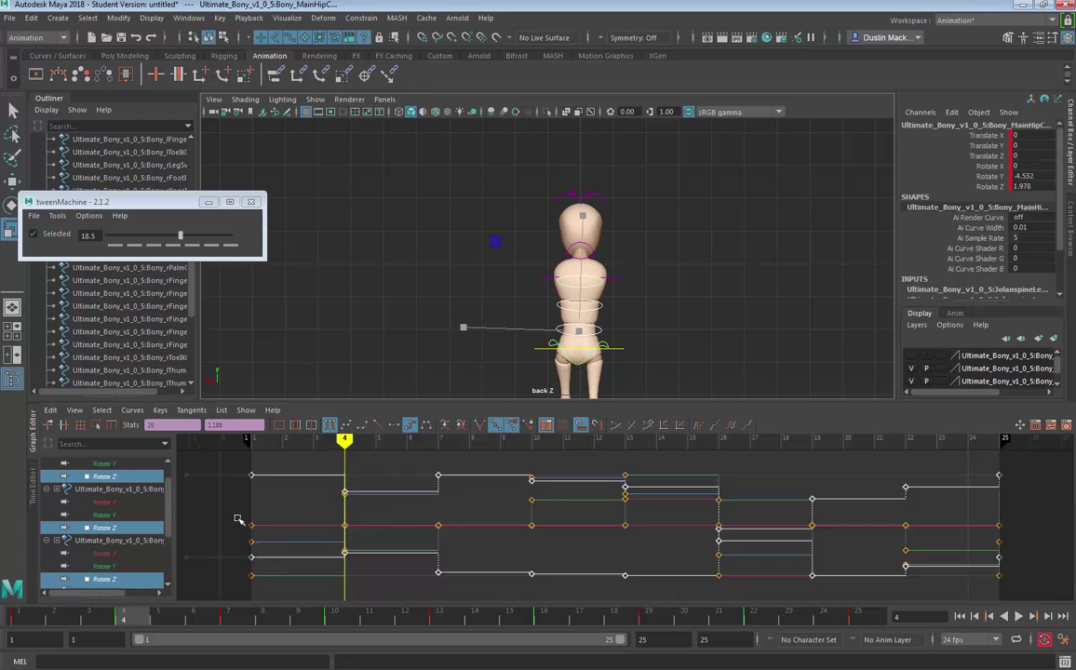
scroll(139, 540, "down", 3)
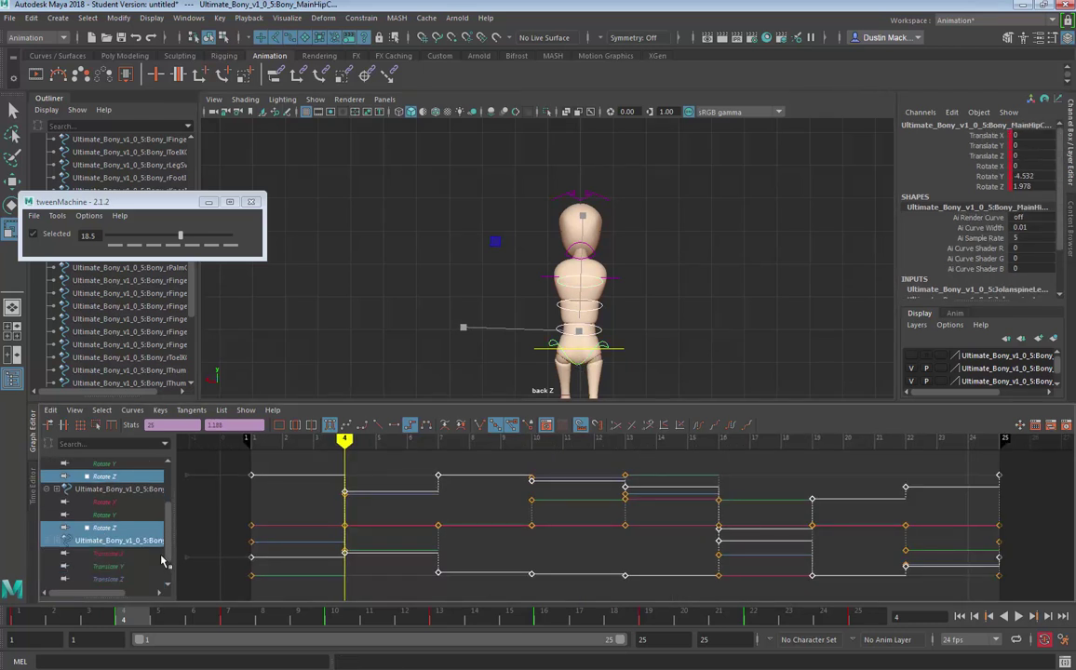
left_click(104, 580)
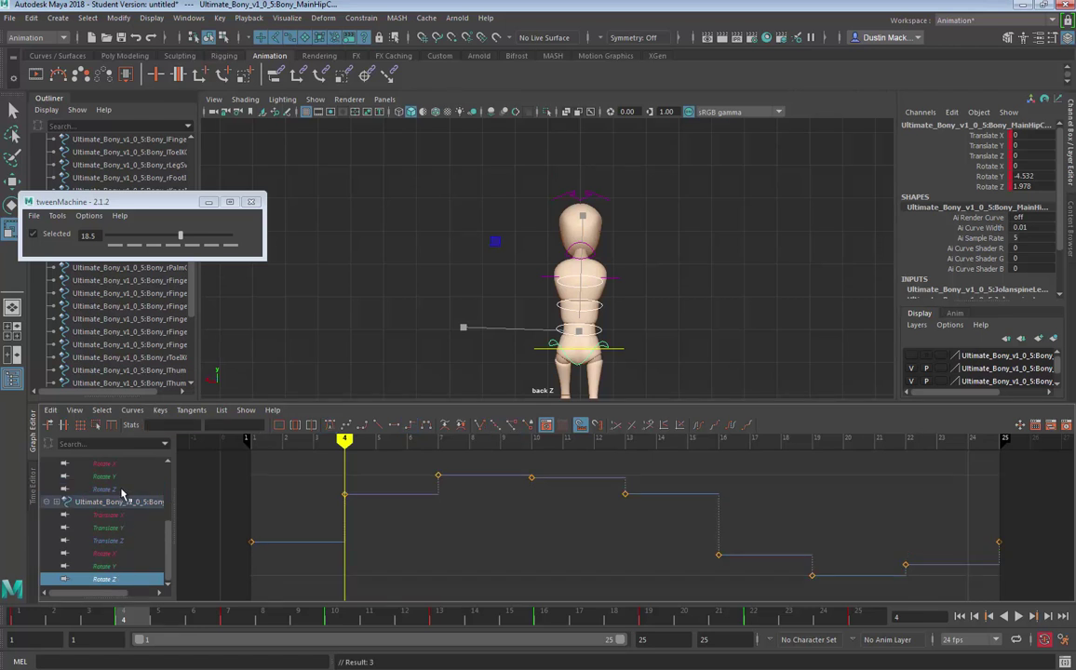
left_click(121, 490, "ctrl")
scroll(121, 491, "up", 3)
left_click(117, 554)
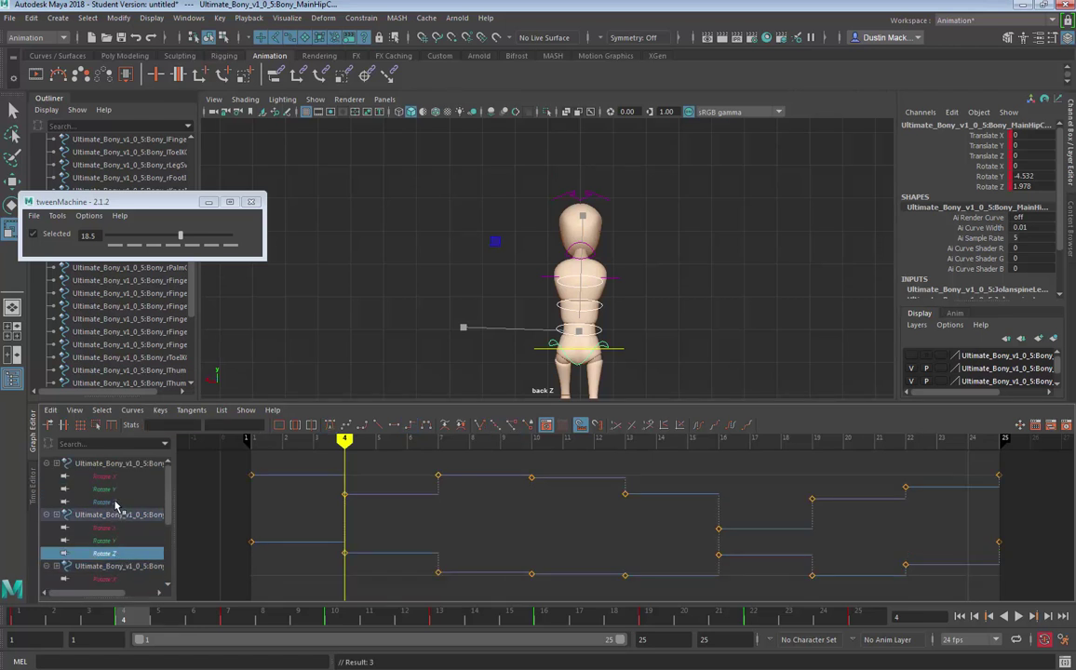
left_click(116, 502, "ctrl")
Step: Select all hip and spine Rotate Z keys and scale them up in value, bringing the hip to about 17 at frame 4
right_click_drag(714, 523, 679, 523, "alt+shift")
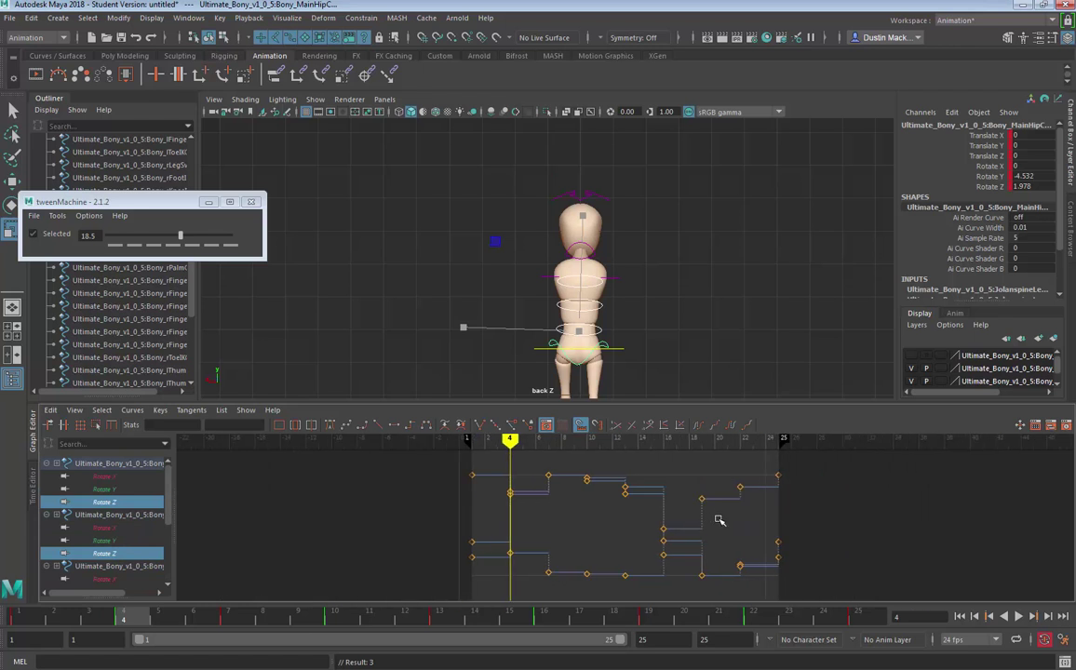
right_click_drag(760, 525, 729, 482, "alt")
key("f")
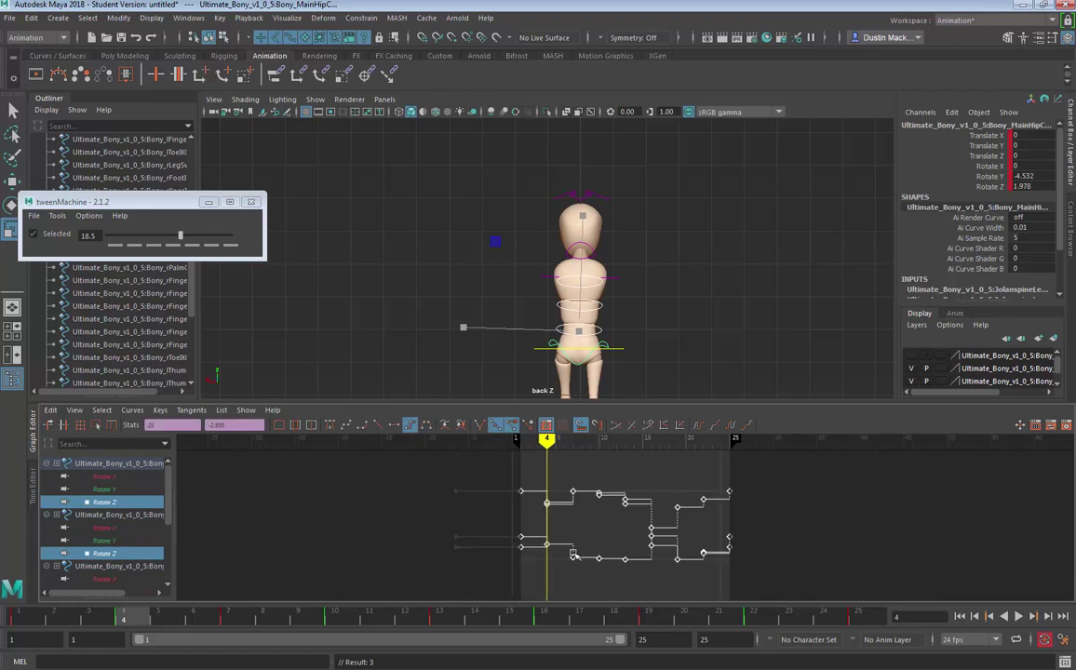
middle_click_drag(692, 540, 701, 396)
key("ctrl+z")
right_click_drag(815, 517, 650, 579, "alt")
middle_click_drag(649, 560, 641, 359)
key("ctrl+z")
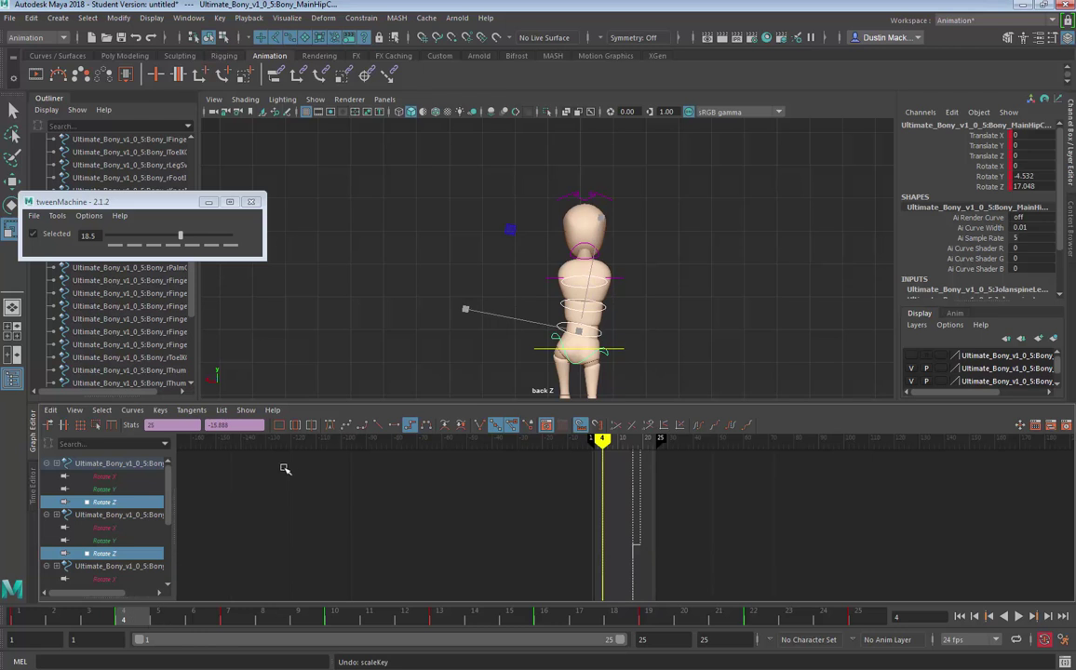
Step: Play the walk cycle and compare the exaggerated hip and spine poses at frames 1 and 4
key("q")
key("alt+v")
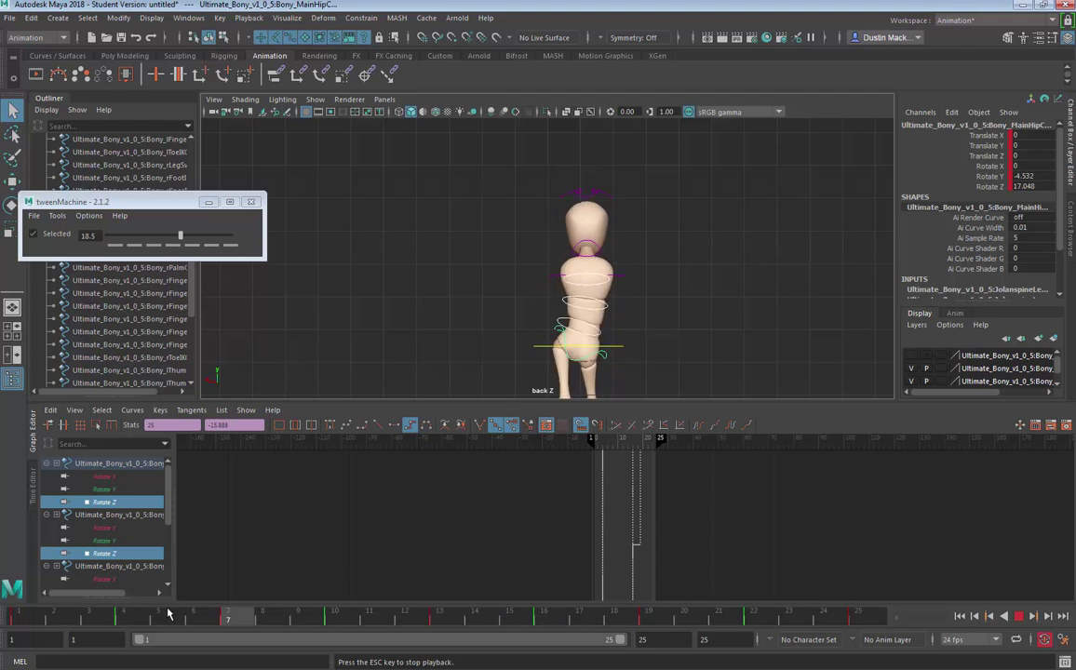
key("Escape")
left_click_drag(65, 618, 19, 618)
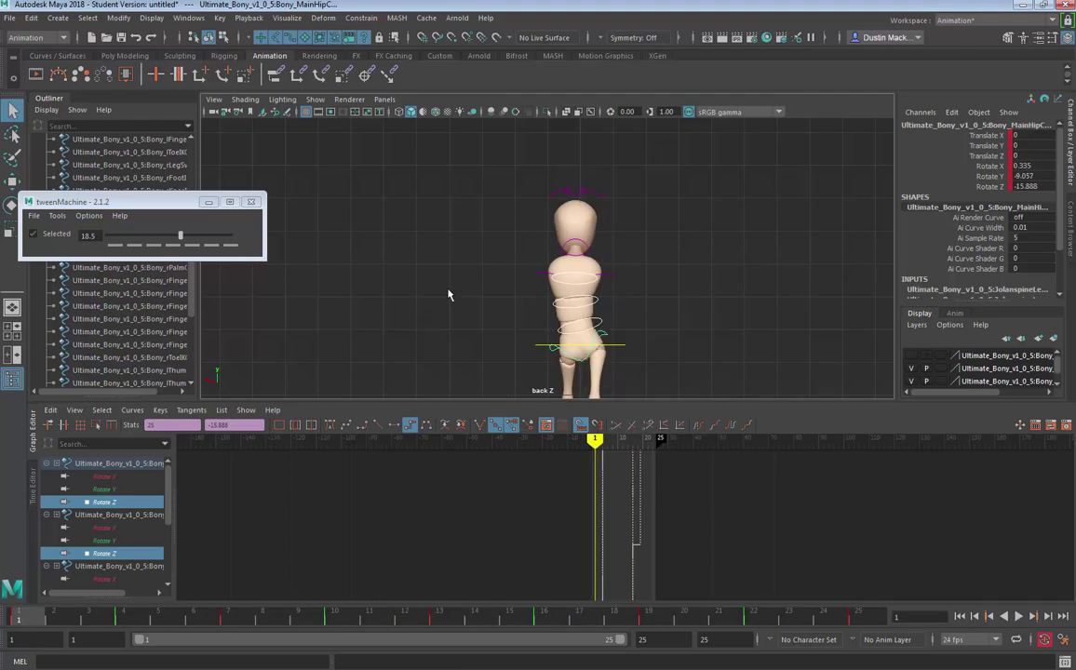
key("period")
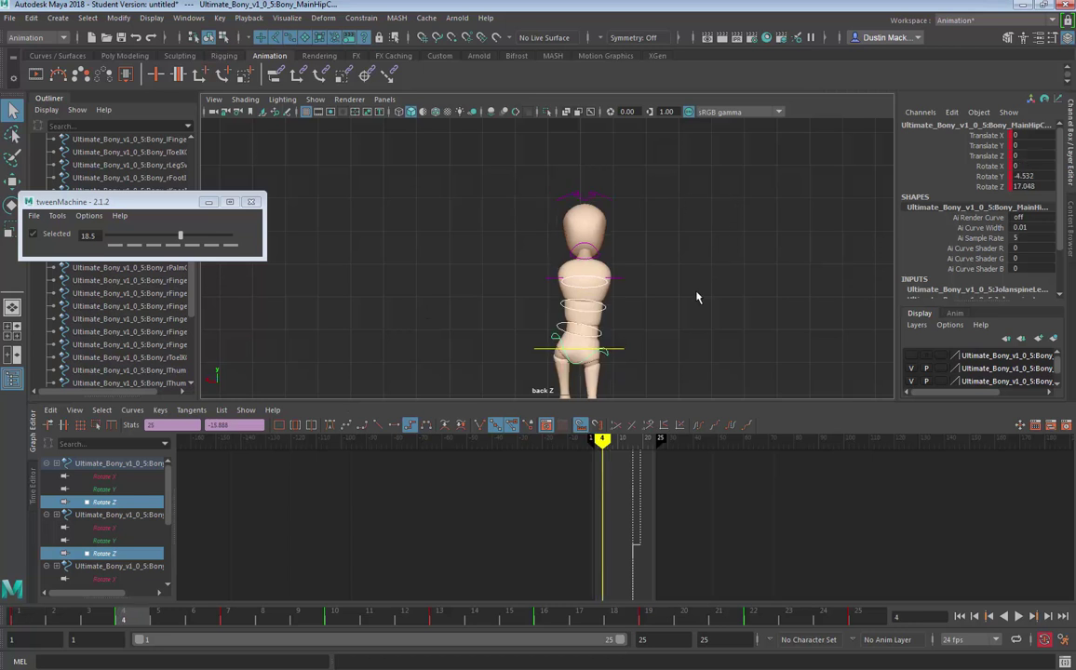
Step: Rotate the Spine03 and Spine02 controls further in Z, setting Spine02 to -6.767 at frame 4, -11.061 at frame 7 and -9.958 at frame 10
left_click(602, 307)
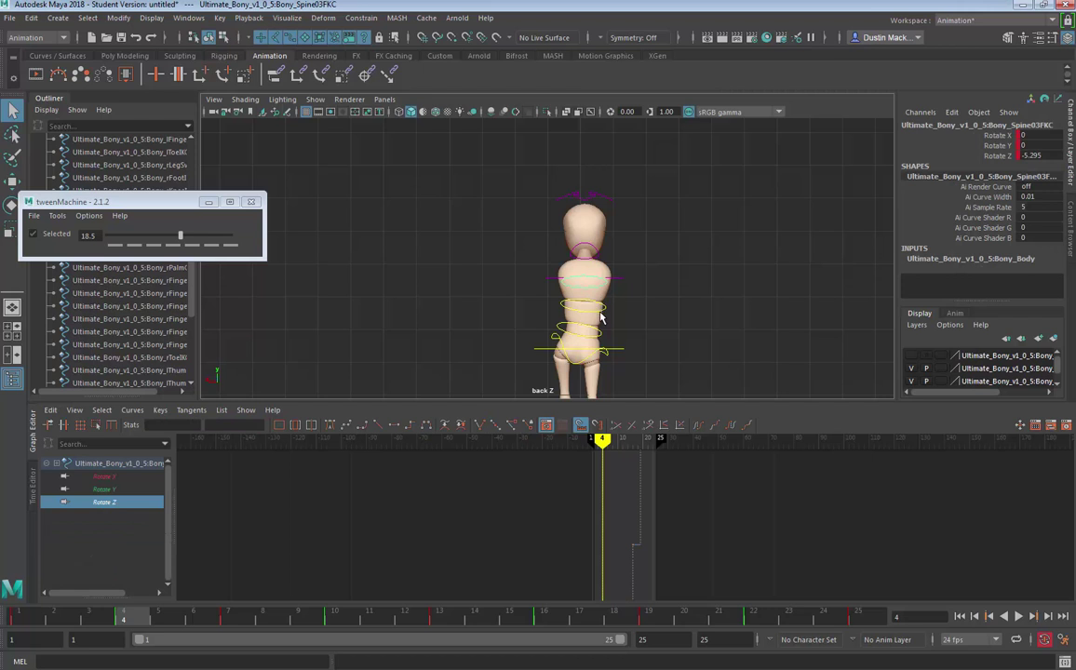
left_click(605, 321, "shift")
key("e")
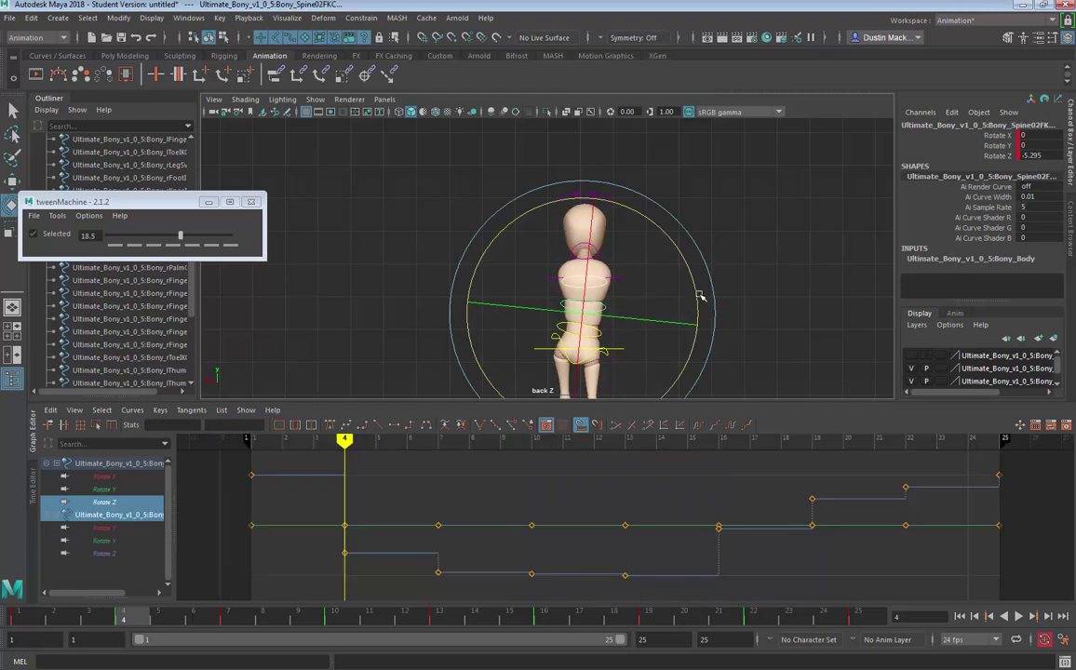
left_click_drag(701, 296, 695, 274)
key("period")
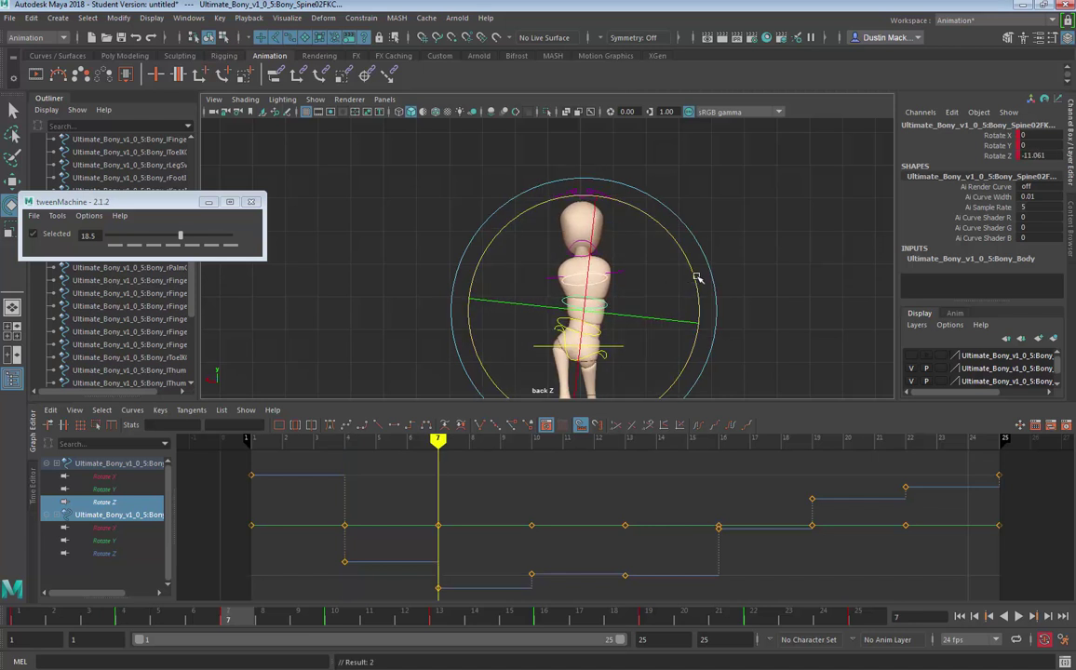
key("period")
key("period")
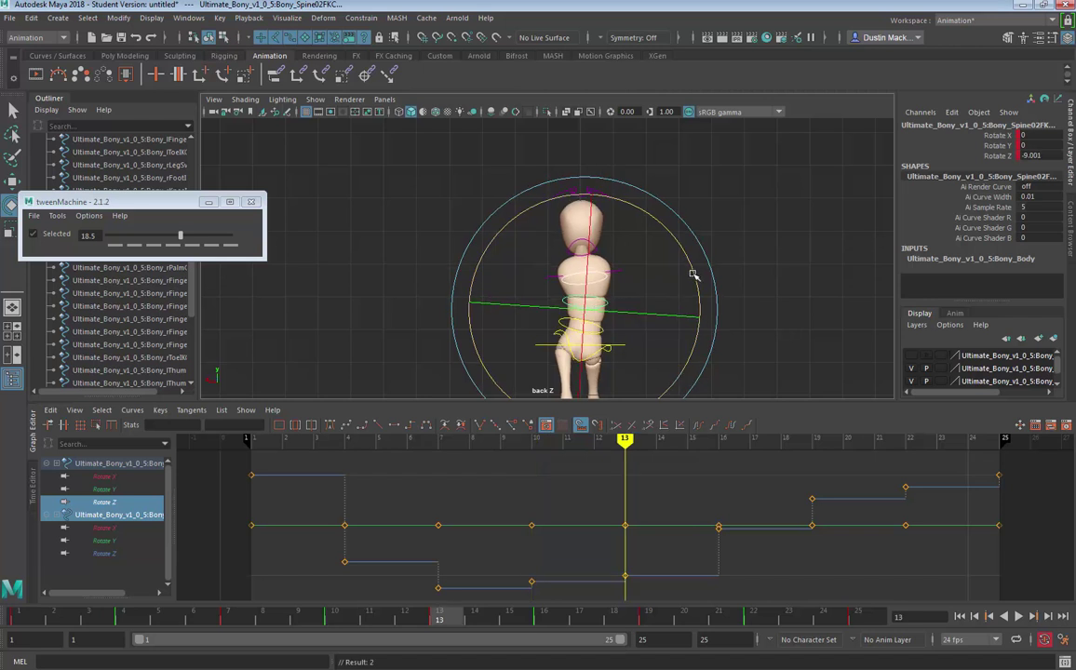
Step: Increase both spine controls' Z rotation from frame 16 onward, with Spine02 at 13.24 on frame 19, 10.355 on frame 22 and 8.92 on frame 25
key("period")
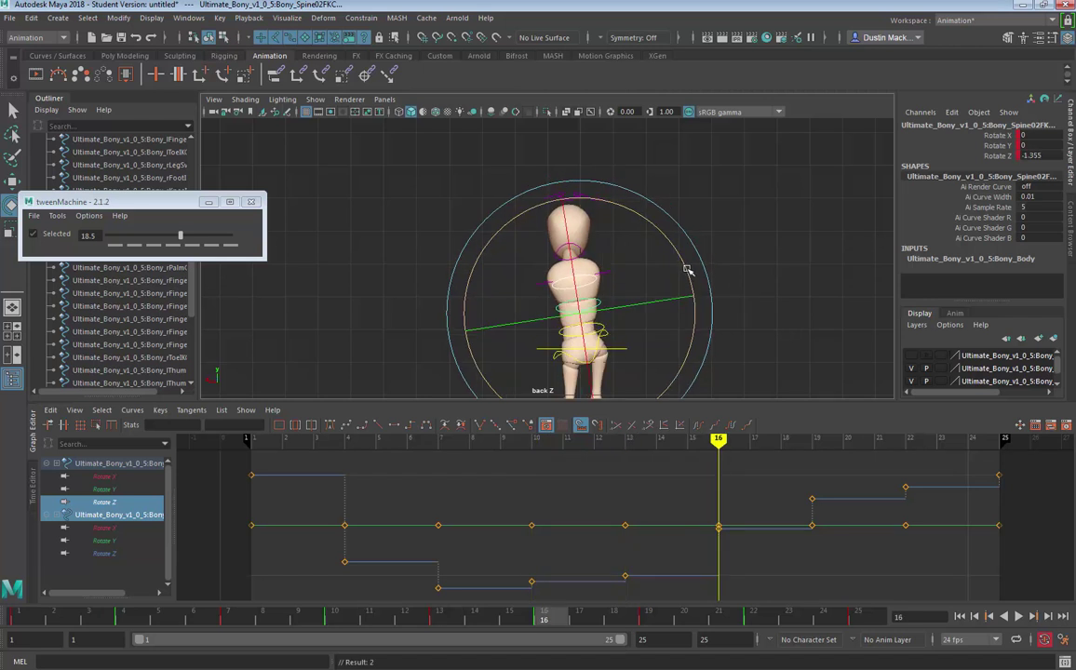
mouse_move(690, 273)
left_mouse_down()
mouse_move(699, 283)
mouse_move(692, 266)
mouse_move(699, 271)
mouse_move(688, 272)
left_mouse_up()
key("period")
key("period")
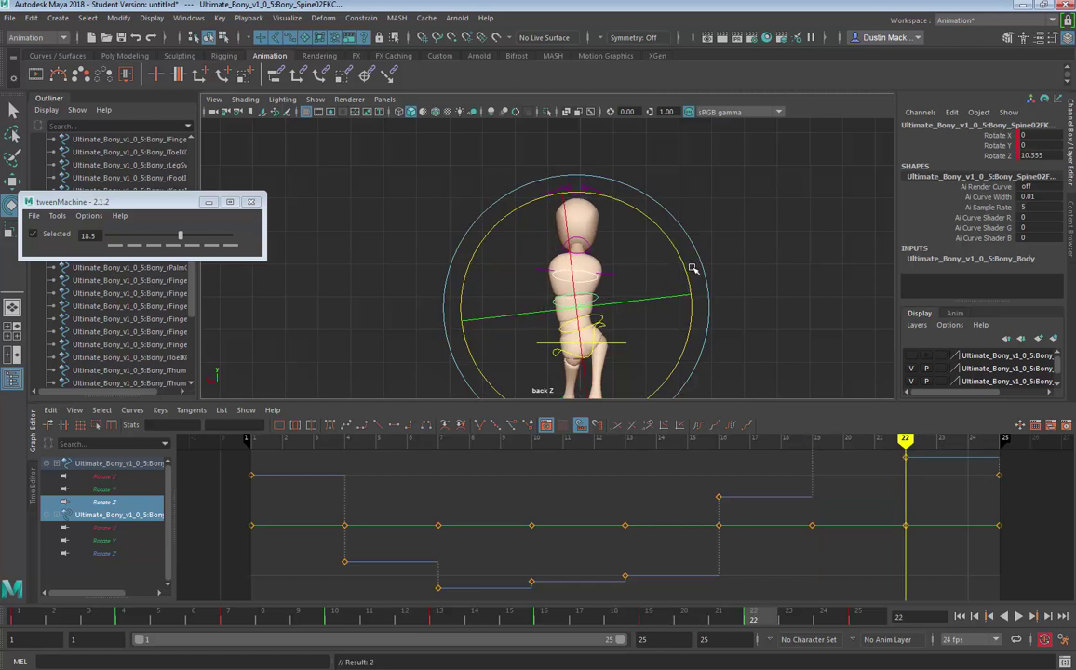
key("period")
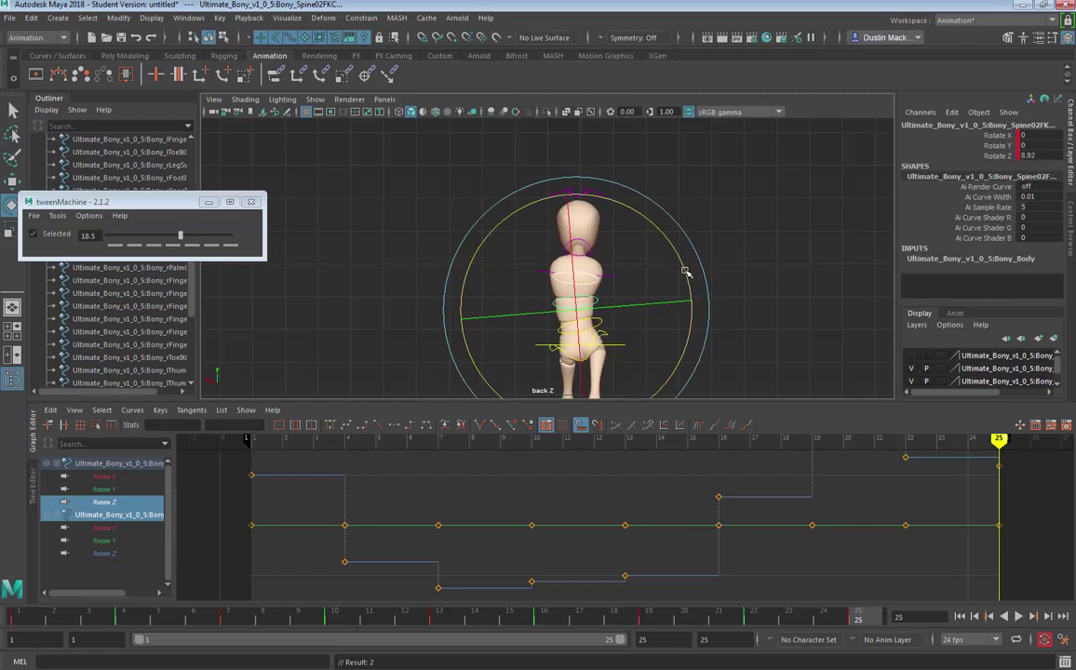
Step: Copy the two spine controls' pose from frame 25 onto frame 1, with Spine02 Rotate Z at 8.92
key("period")
key("comma")
left_click(34, 620)
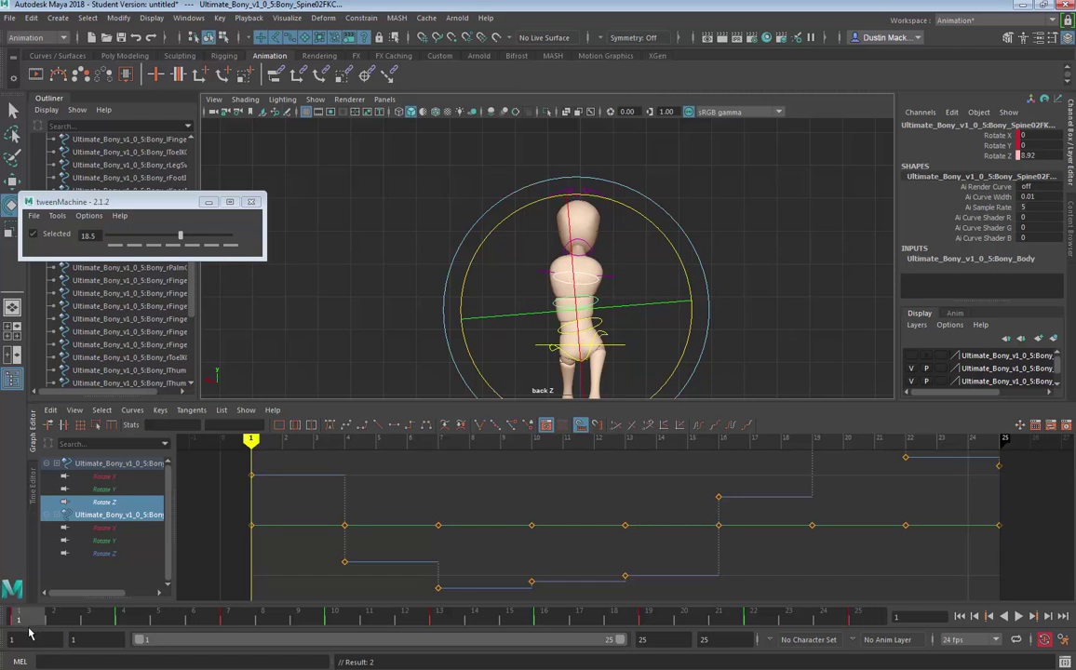
Step: Play back the walk cycle to review the strengthened torso counter-rotation
key("alt+v")
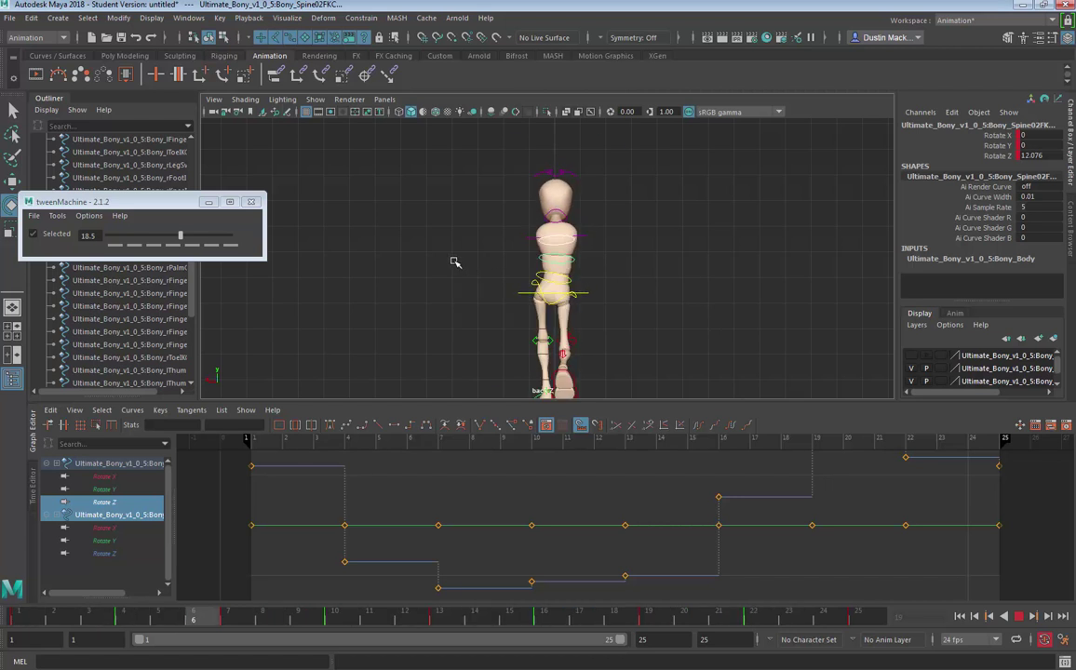
key("alt+v")
right_click_drag(586, 271, 745, 280, "alt")
middle_click_drag(745, 279, 733, 329, "alt")
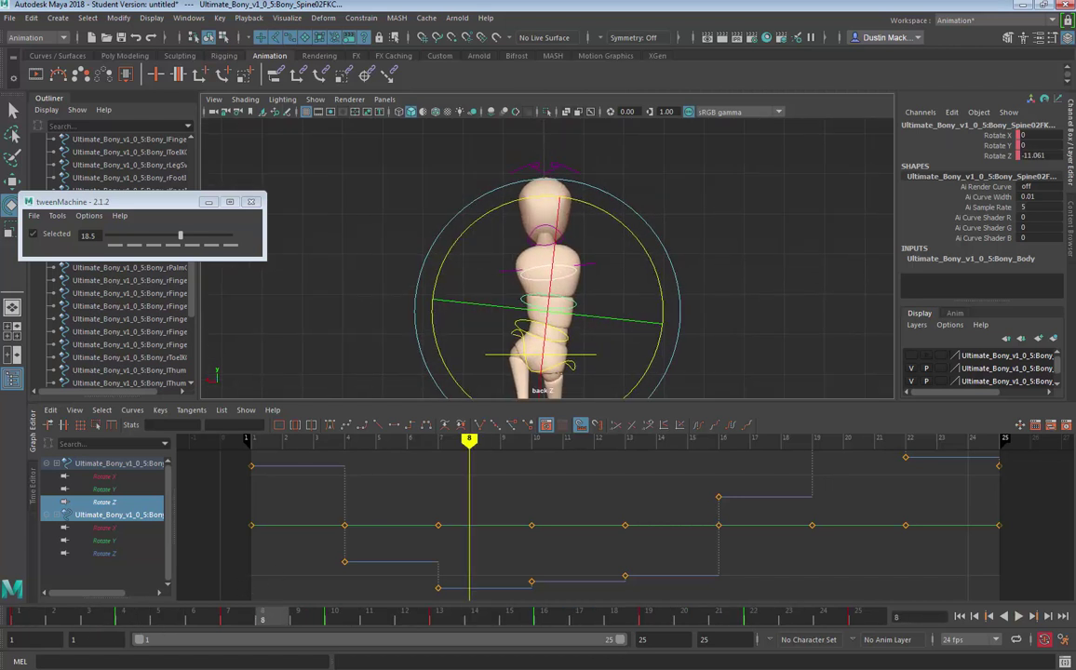
Step: Compare the poses at frames 1 and 4 and rotate the two spine controls in Z at frame 4, setting Spine02 to -7.676
left_click(23, 616)
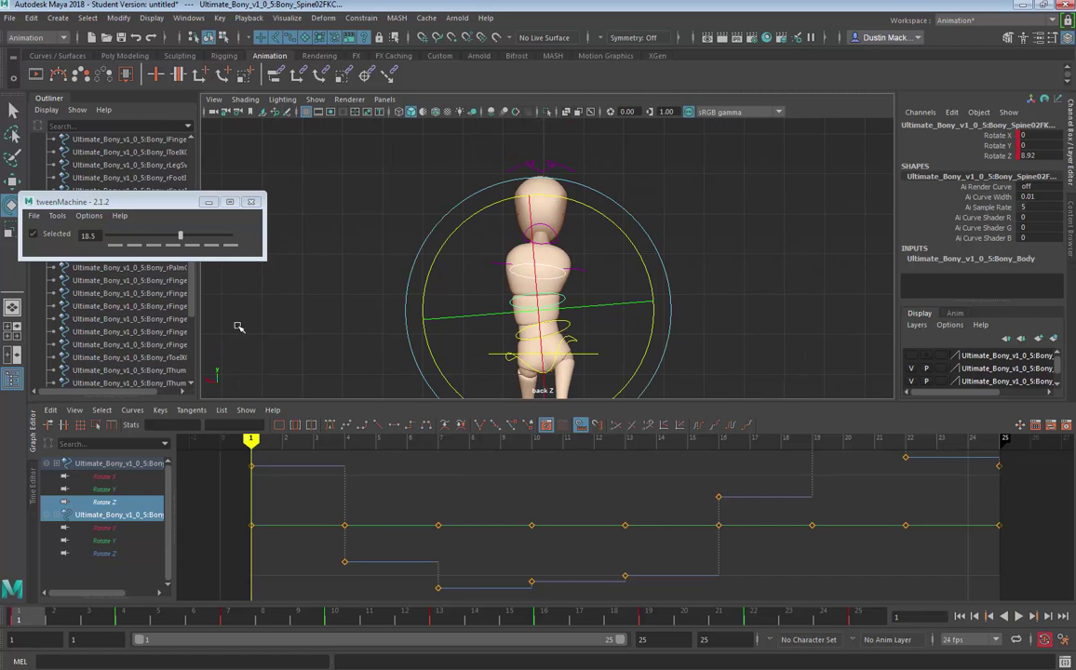
key("period")
key("comma")
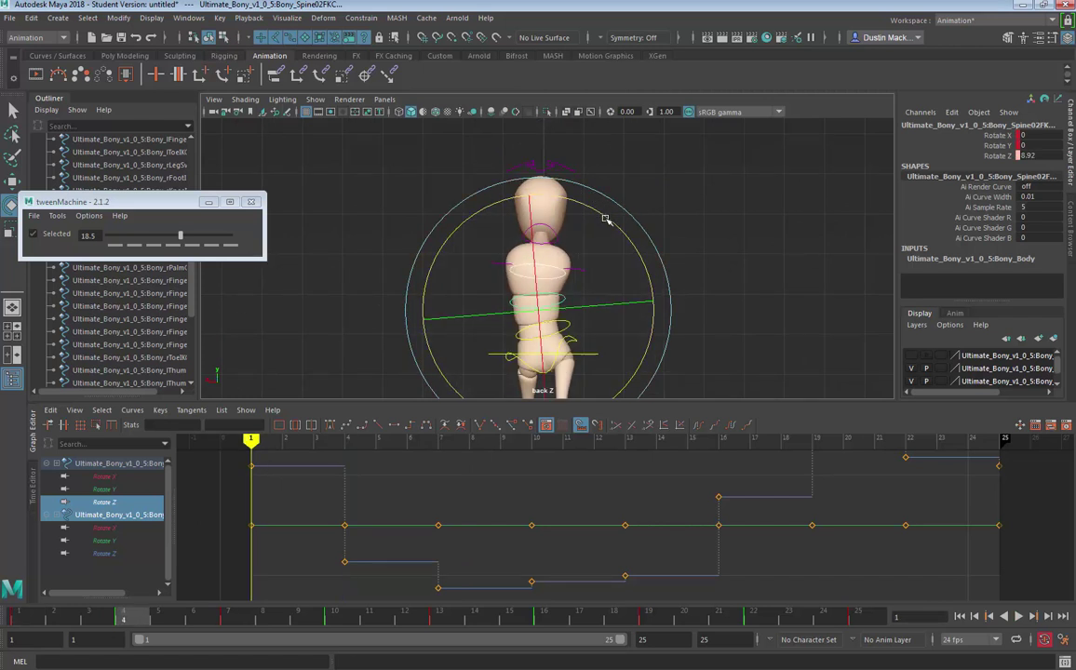
key("period")
key("comma")
key("period")
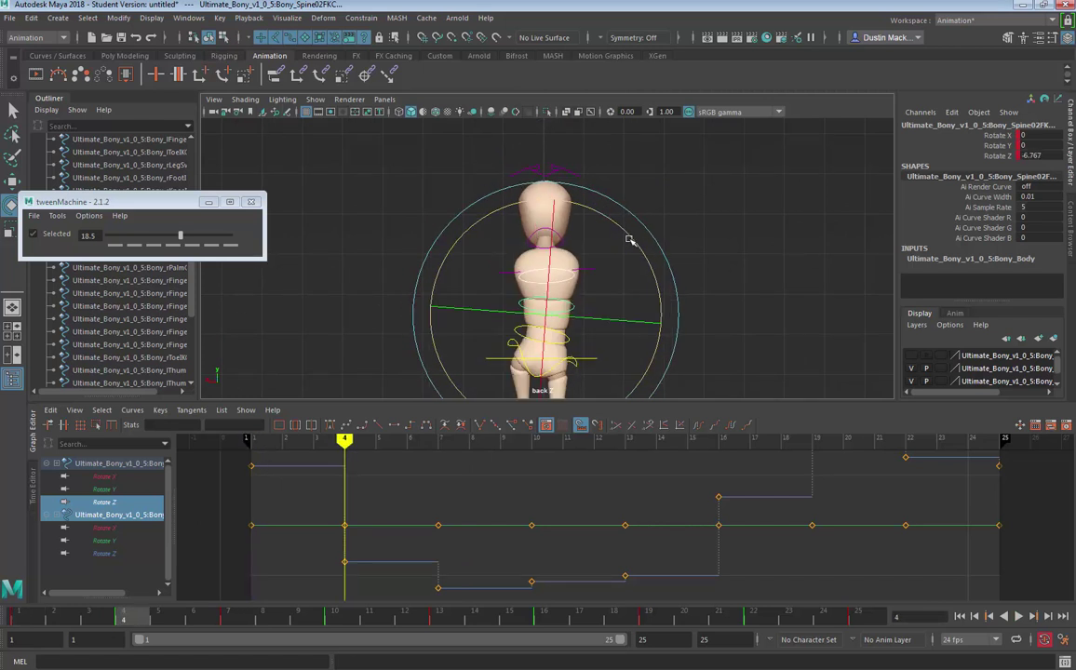
key("comma")
key("period")
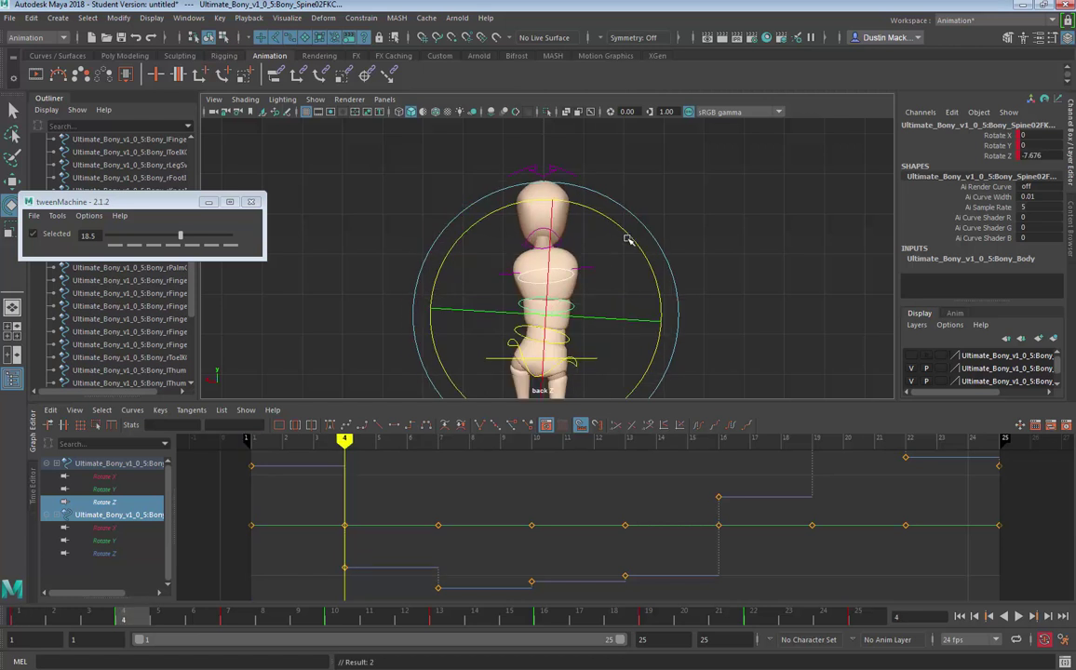
Step: Flip forward and back through the key poses between frames 1 and 19 to check the flow of the torso rotation
key("period")
key("period")
key("period")
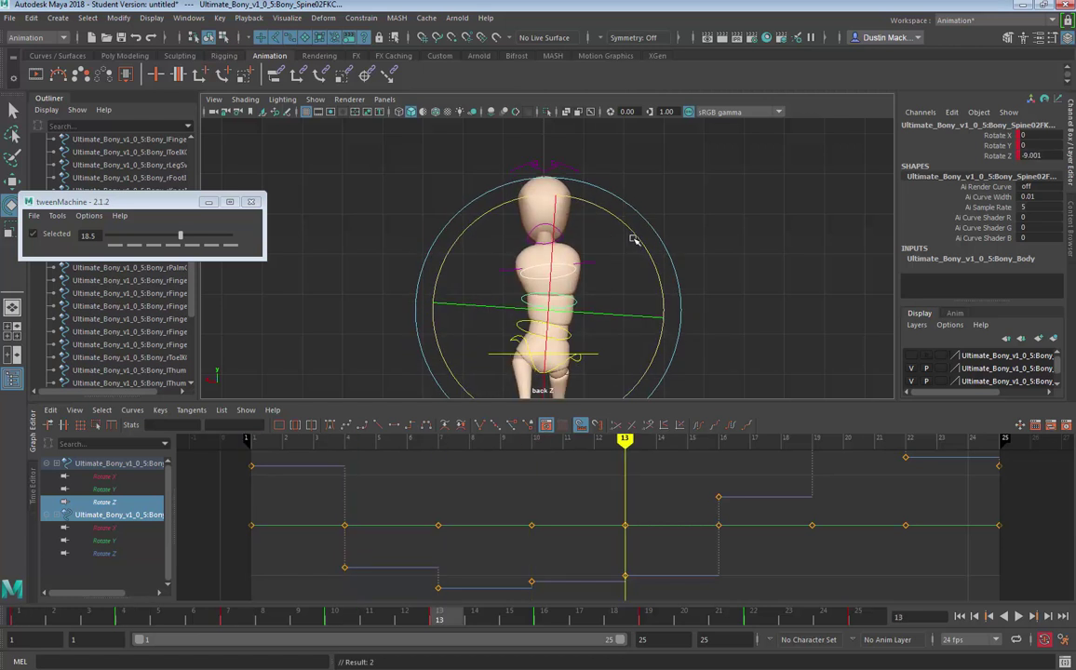
key("period")
key("period")
key("comma")
key("comma")
key("comma")
key("comma")
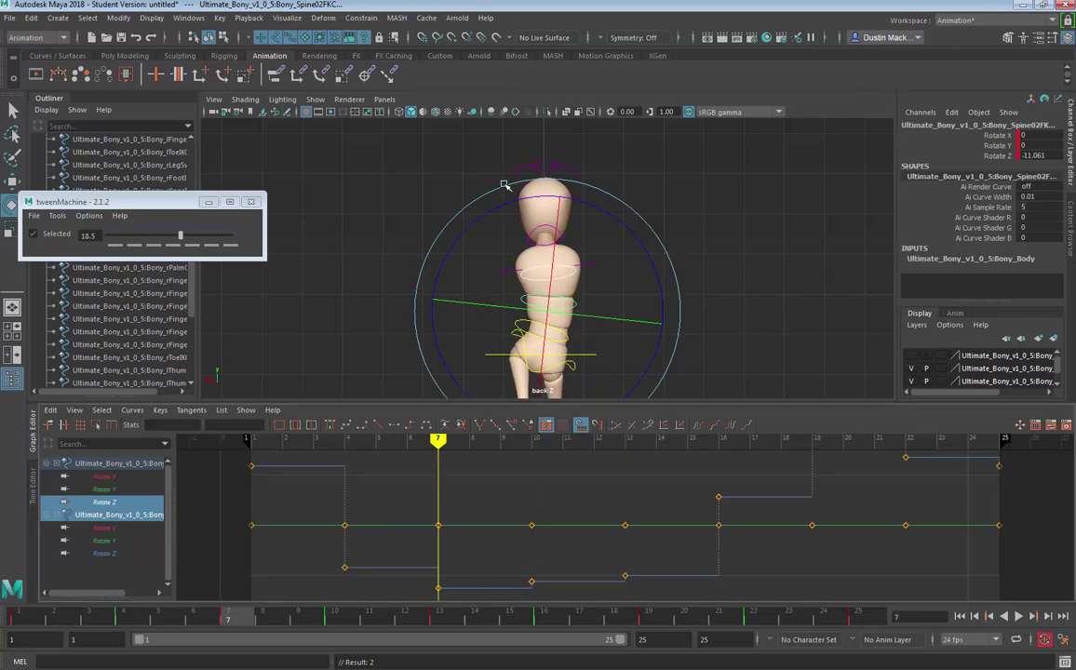
key("comma")
key("comma")
key("period")
key("comma")
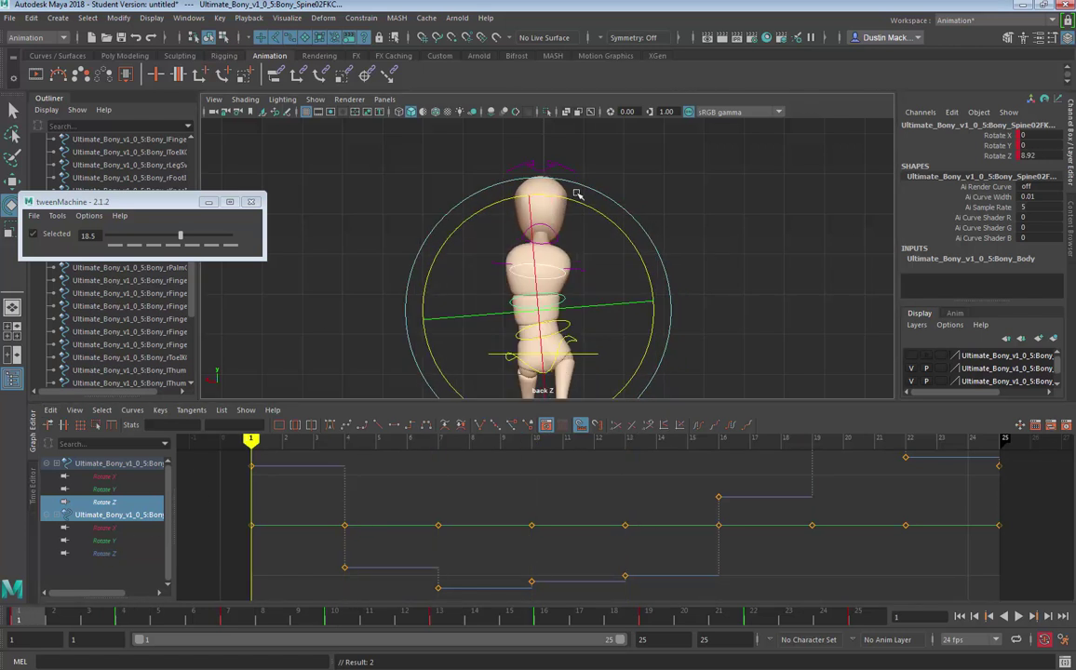
Step: Slightly reduce the two spine controls' negative Z rotation at frames 10 and 13, and increase their positive Z rotation at frame 16
key("period")
key("period")
key("period")
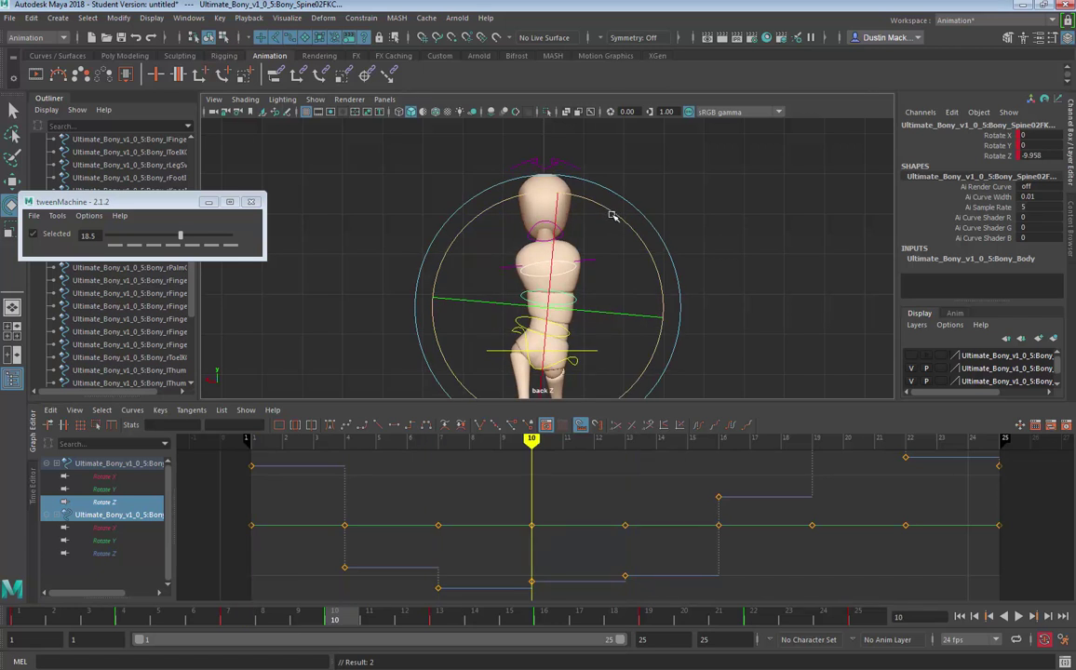
key("period")
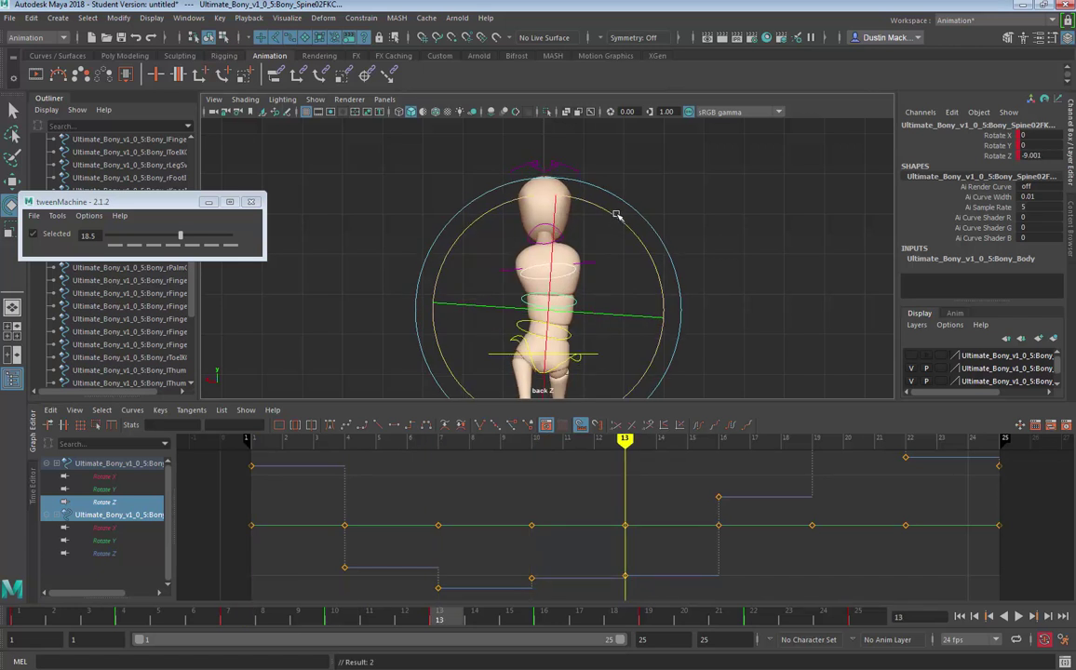
left_click_drag(616, 215, 616, 227)
key("period")
key("period")
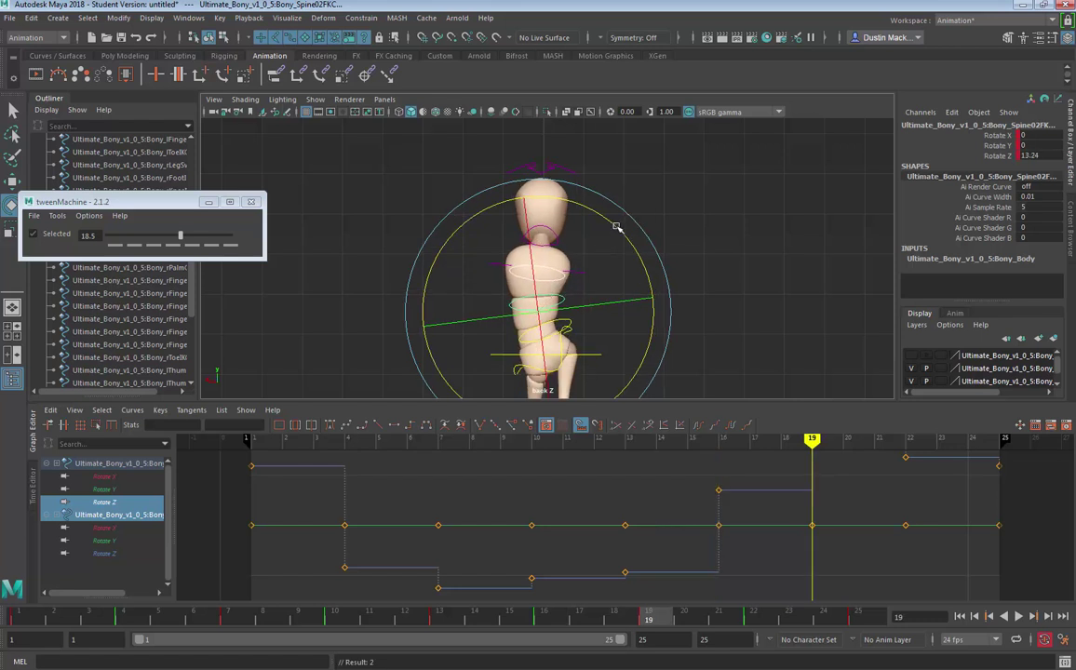
key("period")
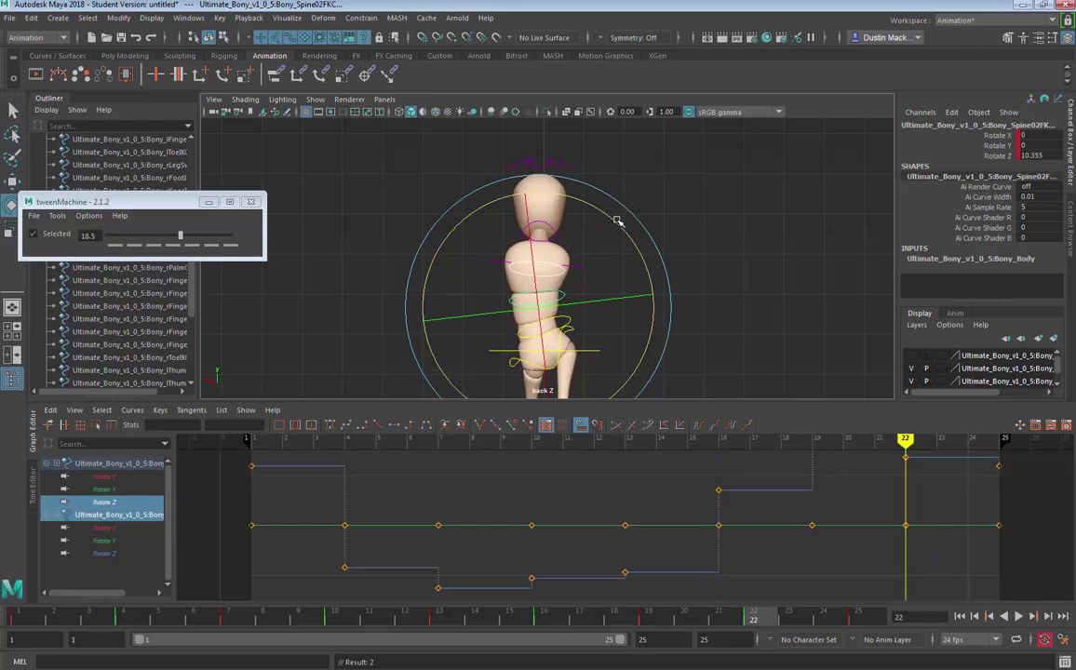
Step: Slightly increase the two spine controls' positive Z rotation at frame 22 and compare the pose with frame 25
left_click_drag(617, 222, 617, 224)
key("period")
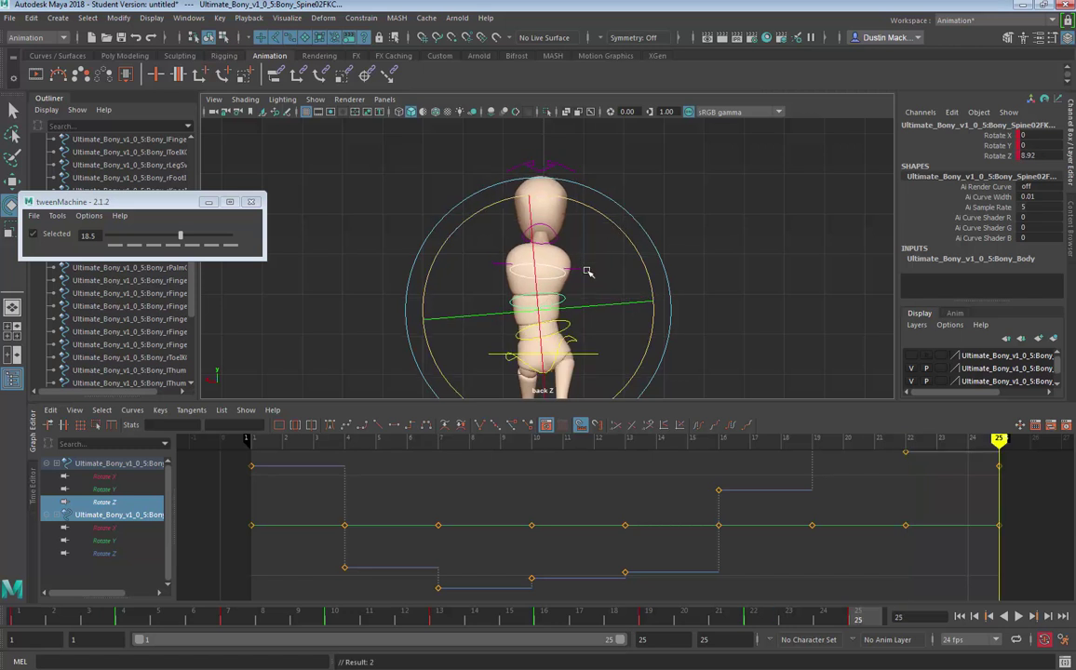
key("comma")
key("period")
Step: Play back the walk cycle from frame 1 to review the torso rotation
left_click_drag(825, 621, 19, 620)
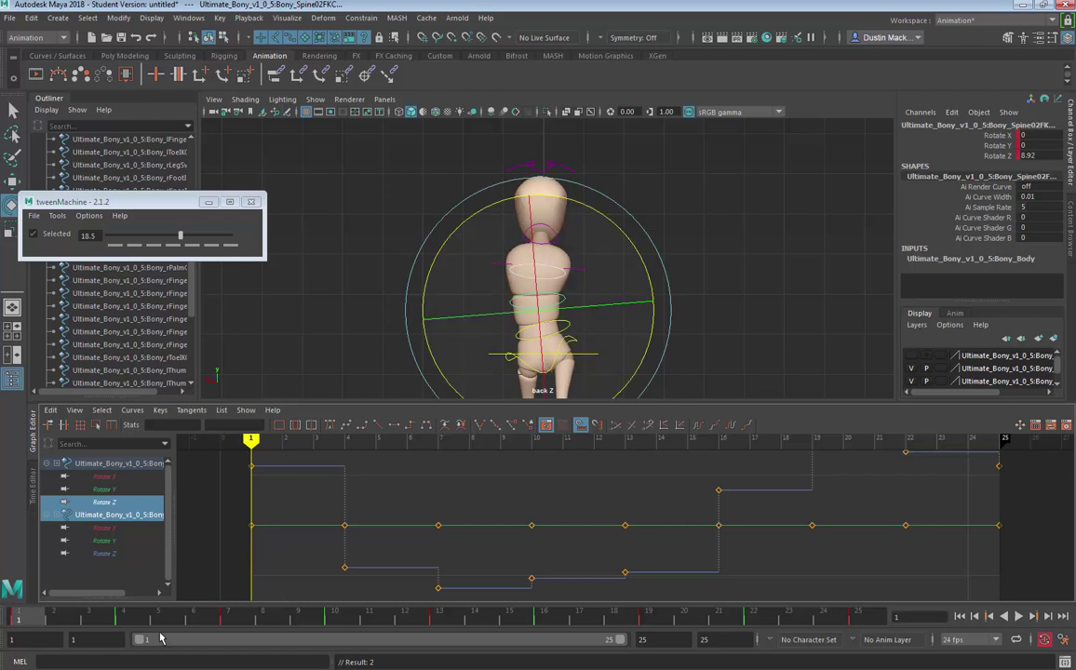
key("alt+v")
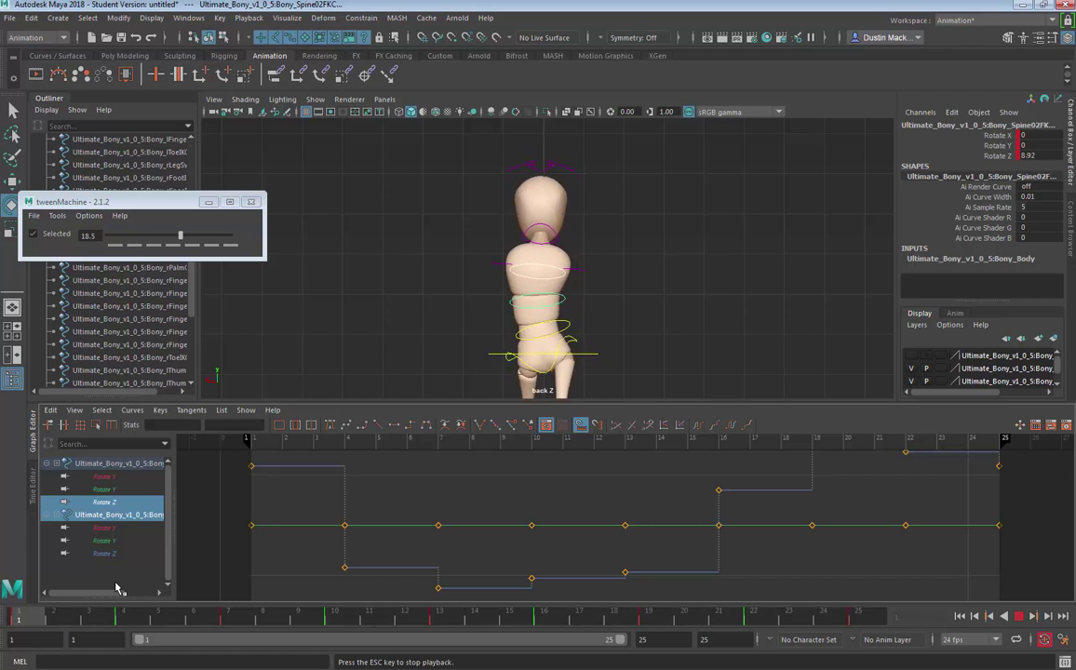
key("Escape")
Step: Add the main hip control to the selected spine controls and isolate the Rotate Z curves of all three
key("q")
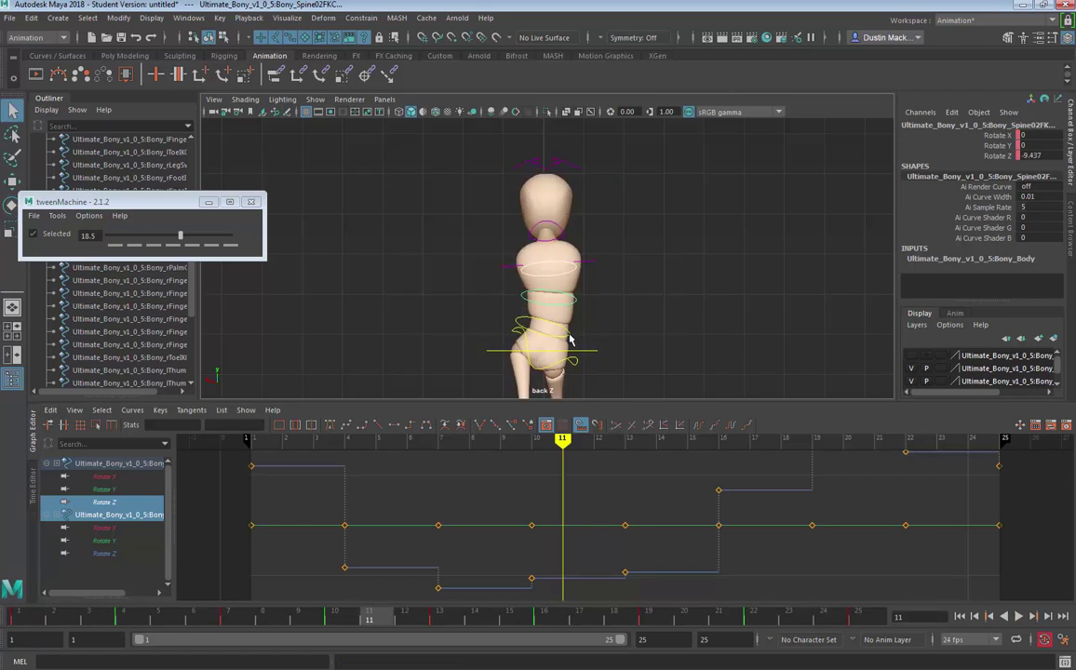
left_click(579, 361, "shift")
left_click(577, 366, "shift")
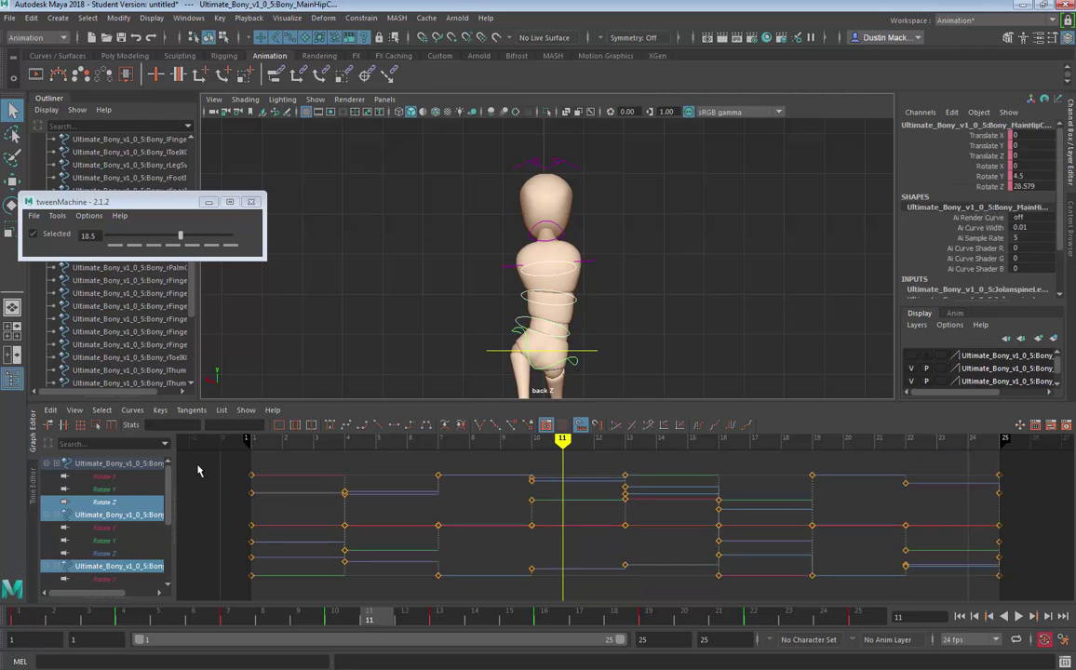
left_click(138, 504)
scroll(139, 522, "down", 1)
left_click(140, 540, "ctrl")
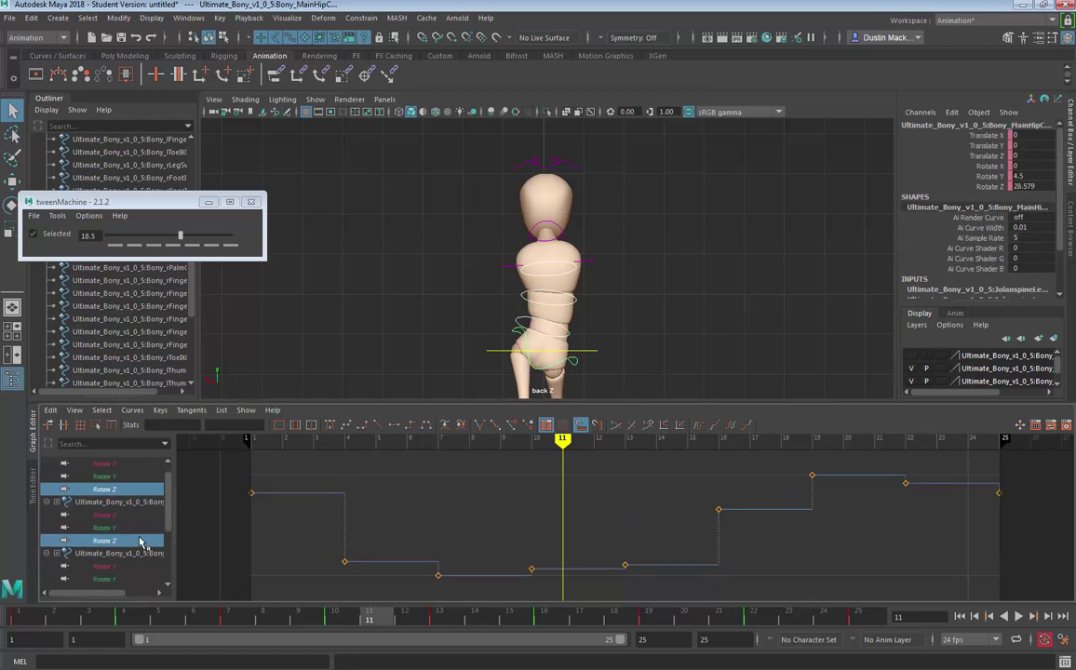
left_click_drag(166, 524, 165, 571)
left_click(138, 543, "ctrl")
left_click(116, 579, "ctrl")
Step: Scale down all Rotate Z keys of the hip and spine controls, giving the hip about 5.042 at frame 13, and review the playback
right_click_drag(579, 541, 531, 531, "alt")
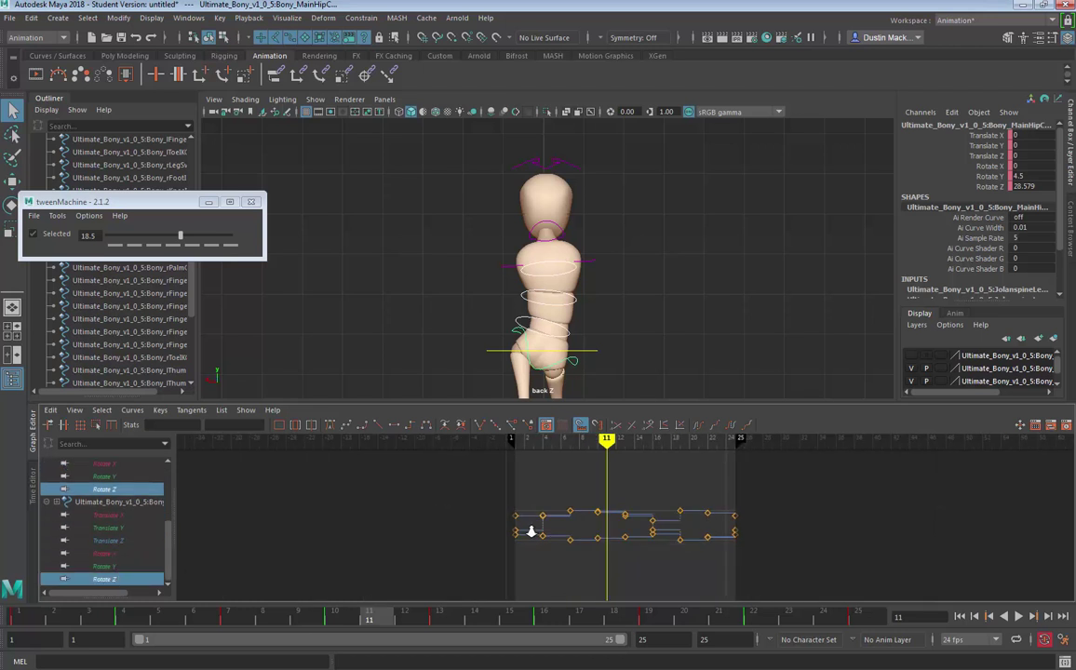
left_click_drag(765, 486, 498, 570)
key("f")
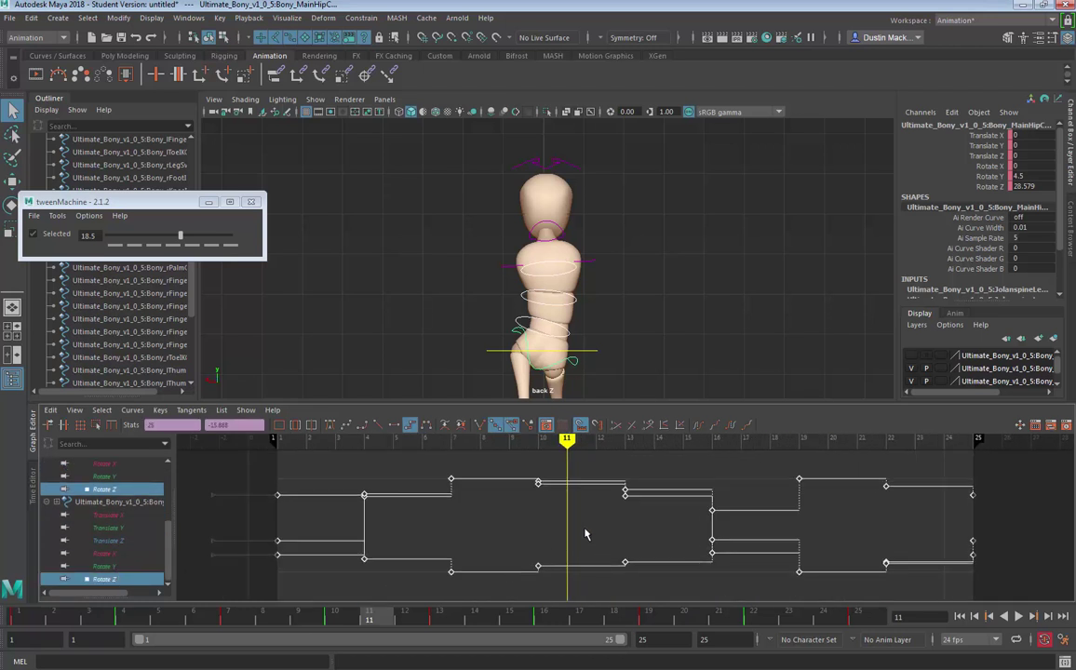
key("w")
left_click(443, 619)
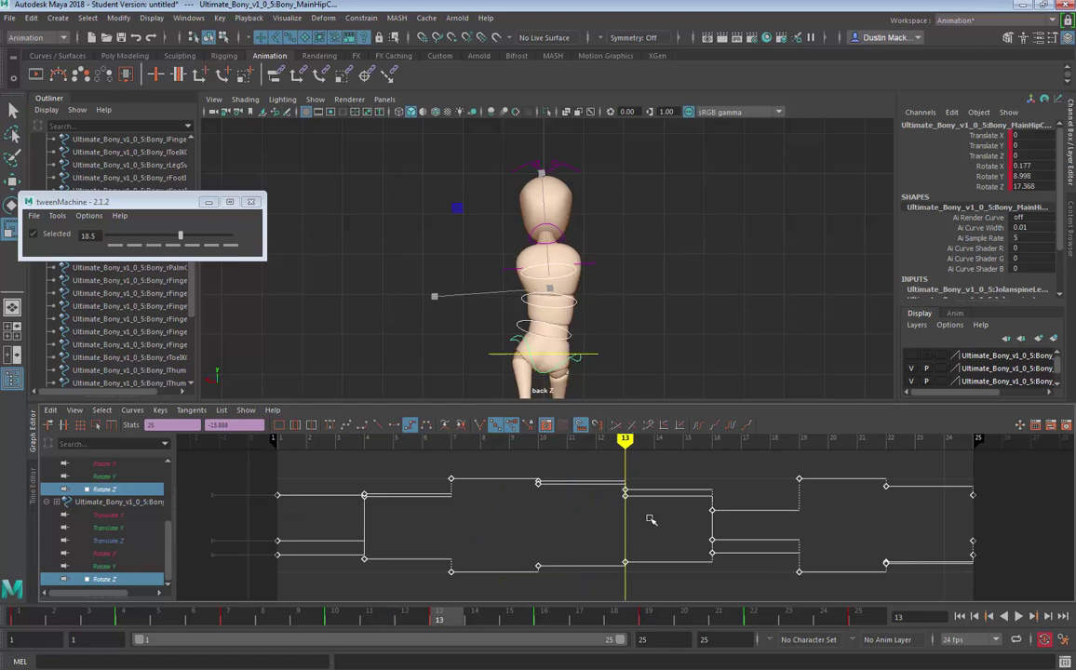
middle_click_drag(626, 518, 641, 542)
key("alt+v")
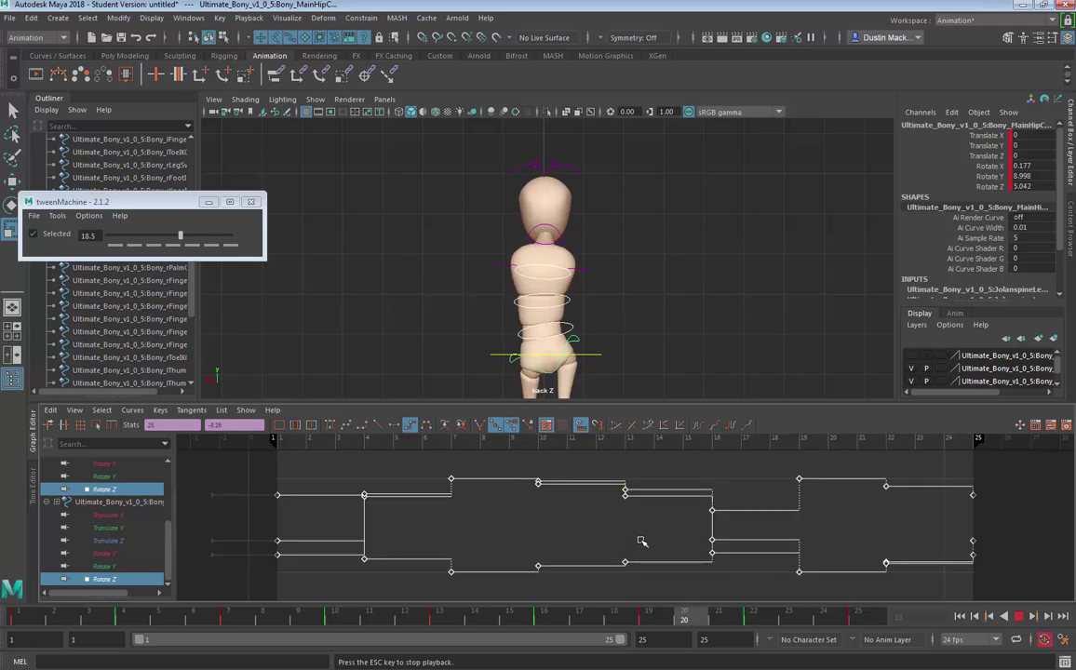
key("Escape")
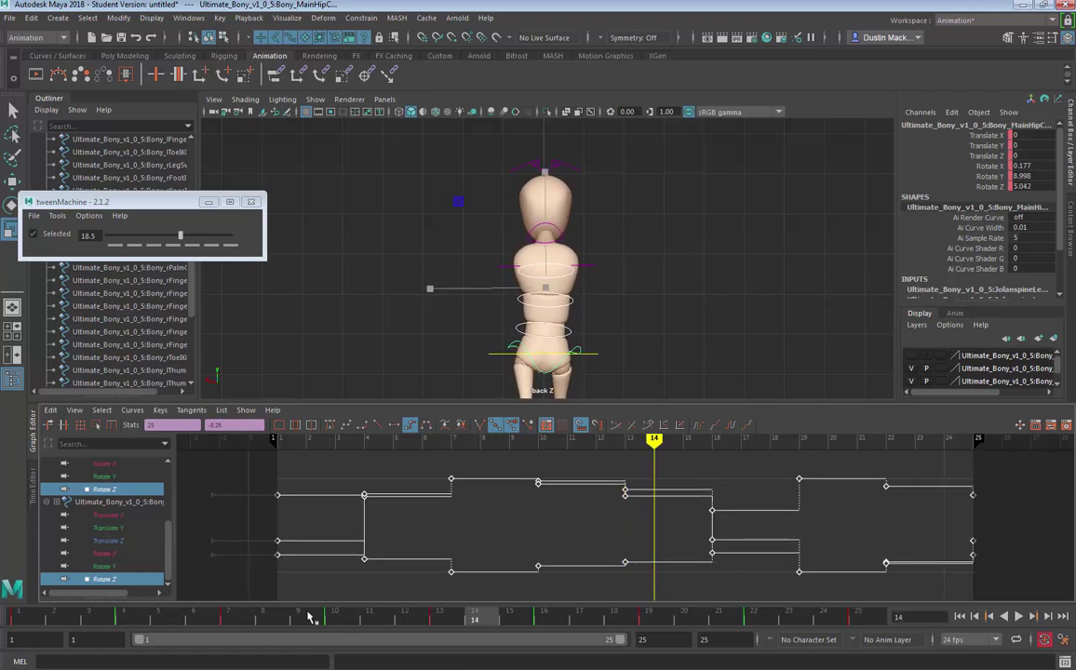
Step: Scale the hip and spine Rotate Z keys down further, giving the hip about 2.256 at frame 10, and review the playback
mouse_move(310, 617)
left_mouse_down()
mouse_move(19, 620)
mouse_move(390, 617)
mouse_move(331, 620)
left_mouse_up()
key("alt+v")
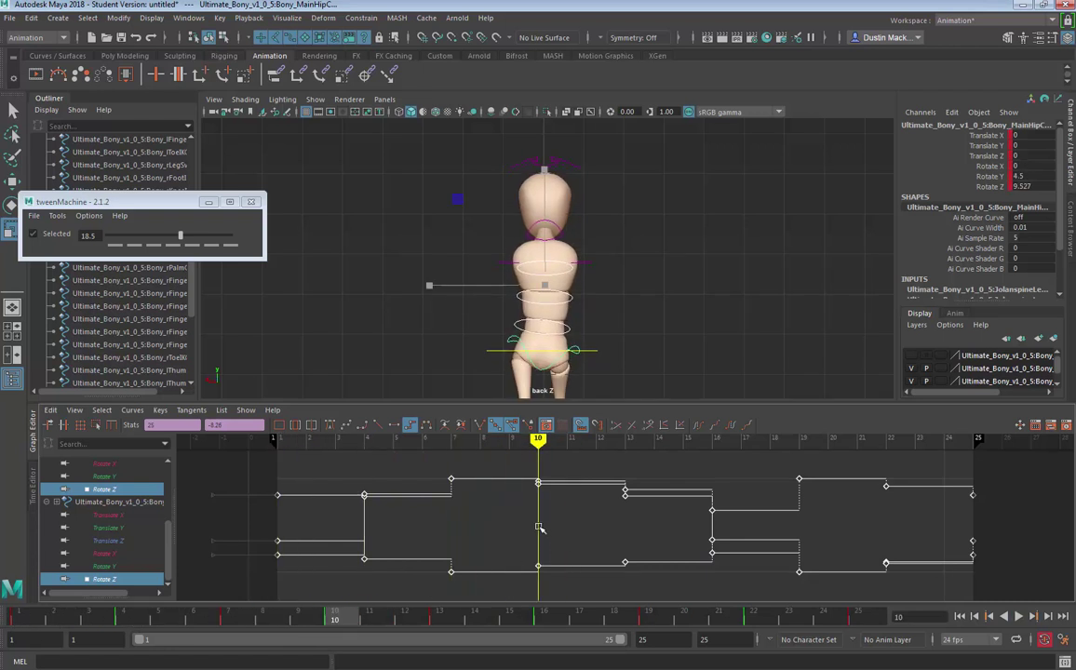
middle_click_drag(537, 523, 539, 547)
key("alt+v")
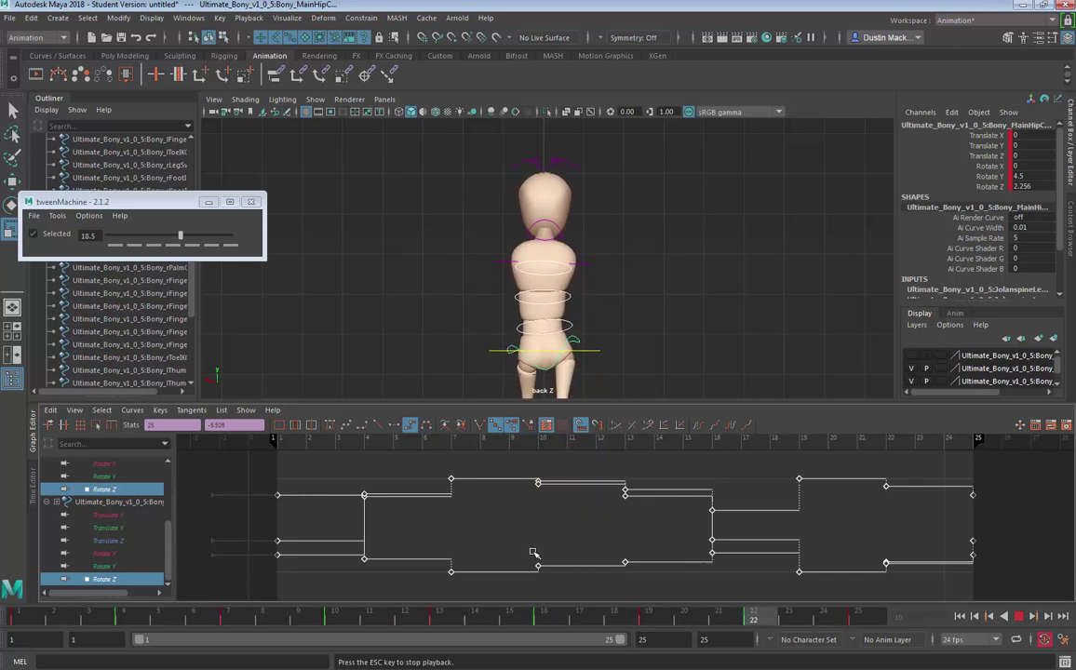
key("Escape")
Step: Select the root control's Translate X keys and scale them down to roughly two thirds to reduce the sideways sway
key("q")
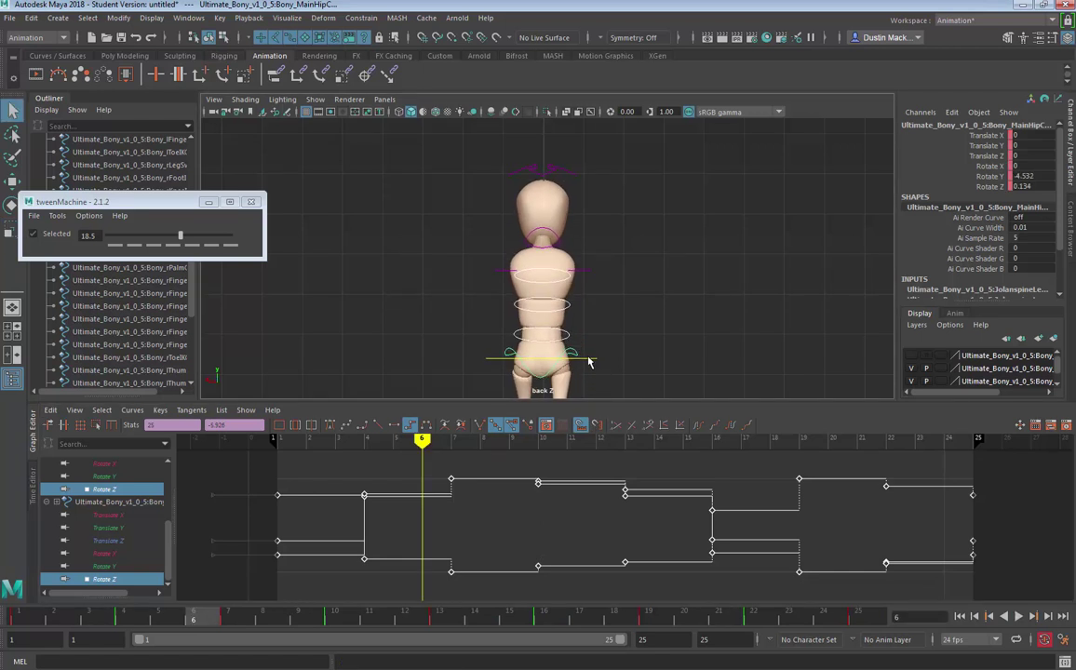
left_click(590, 359)
left_click(108, 476)
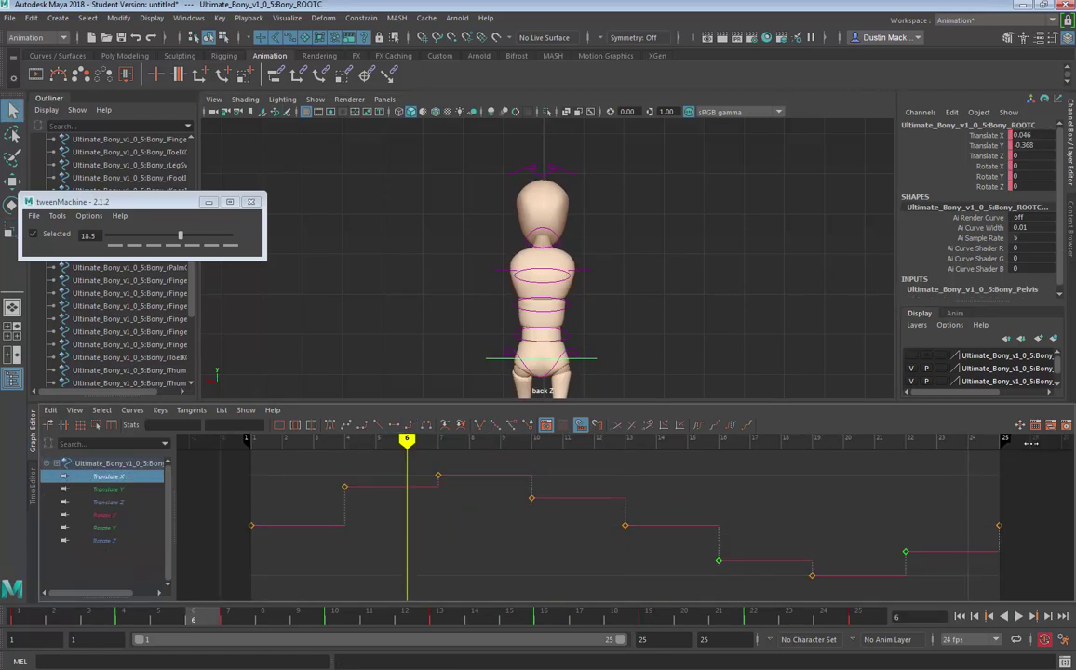
left_click_drag(904, 497, 200, 596)
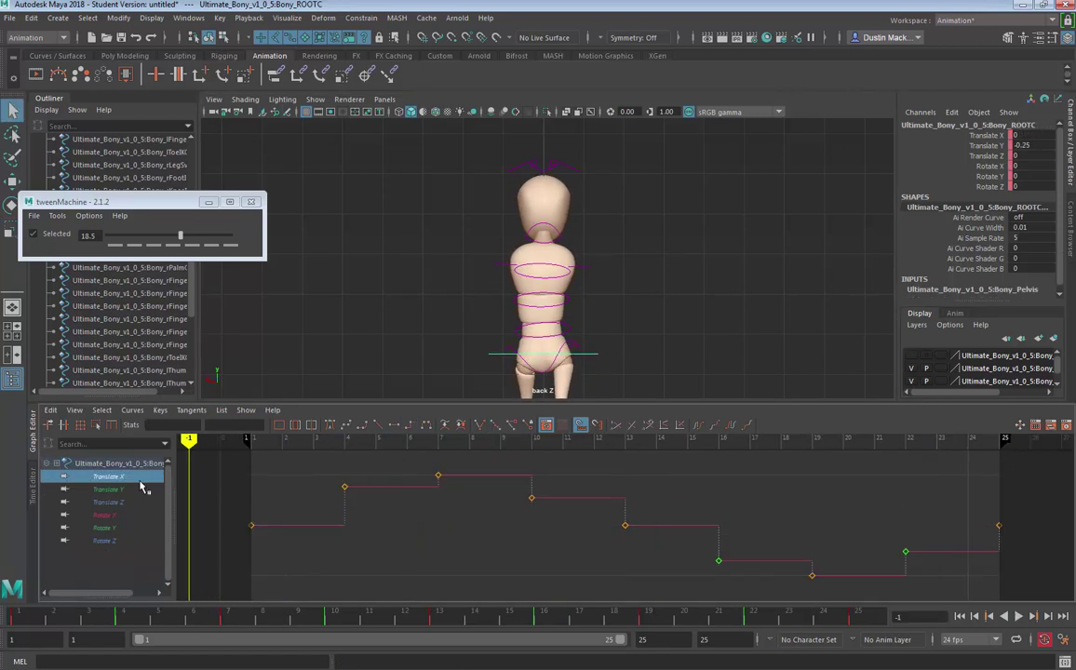
left_click_drag(228, 459, 1033, 574)
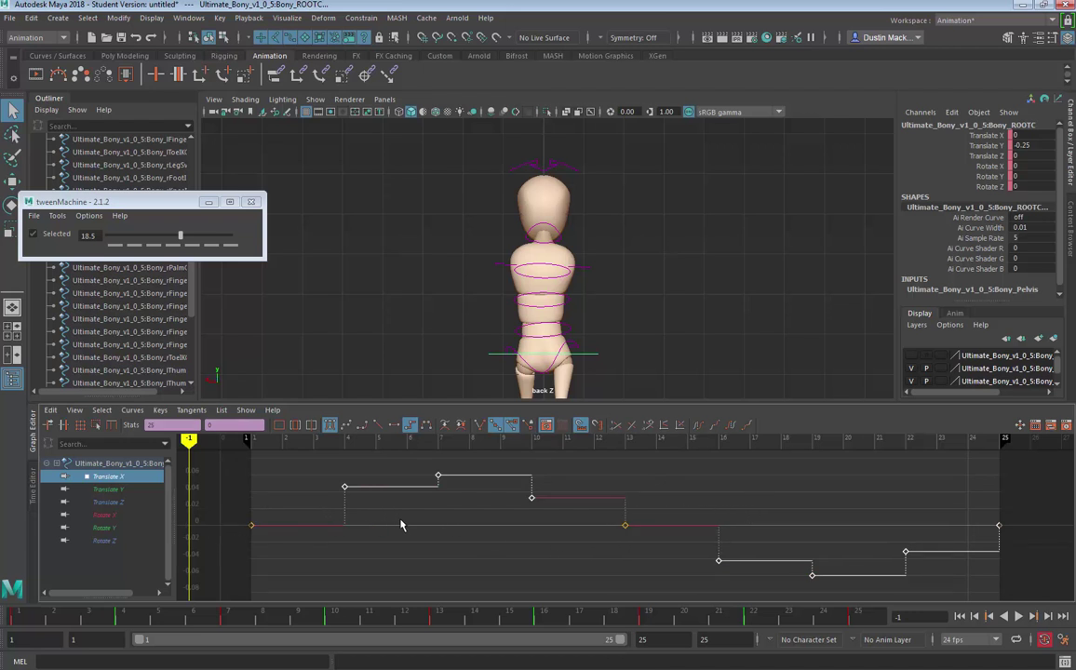
key("w")
middle_click_drag(494, 534, 497, 535, "shift")
Step: Play back the walk cycle to review the reduced side-to-side movement of the root
key("alt+v")
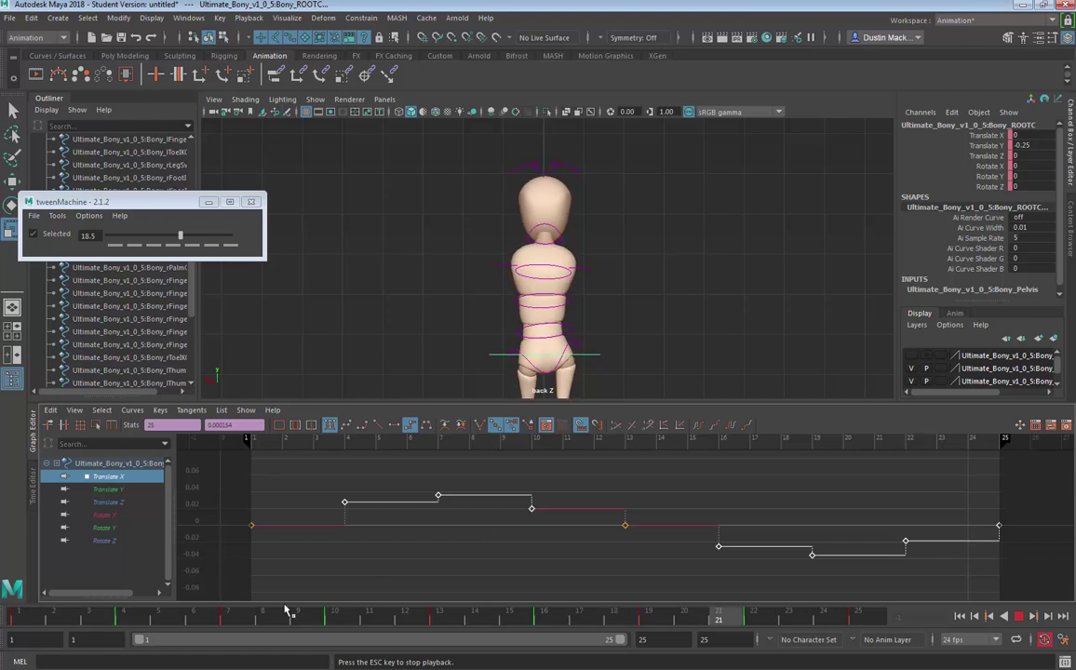
key("Escape")
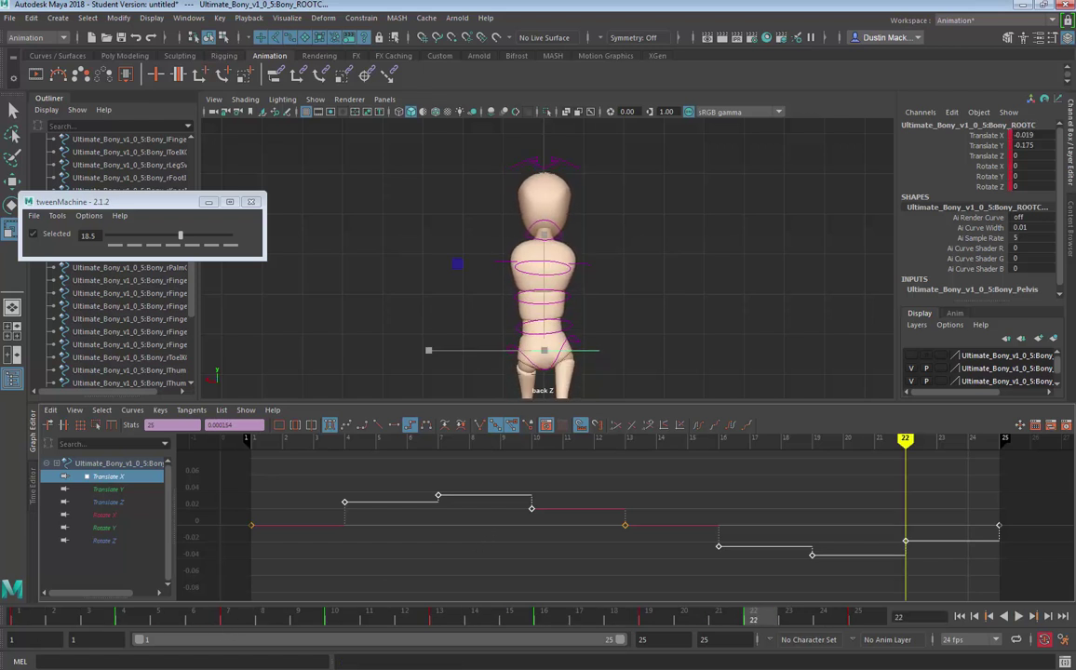
left_click(17, 622)
key("alt+v")
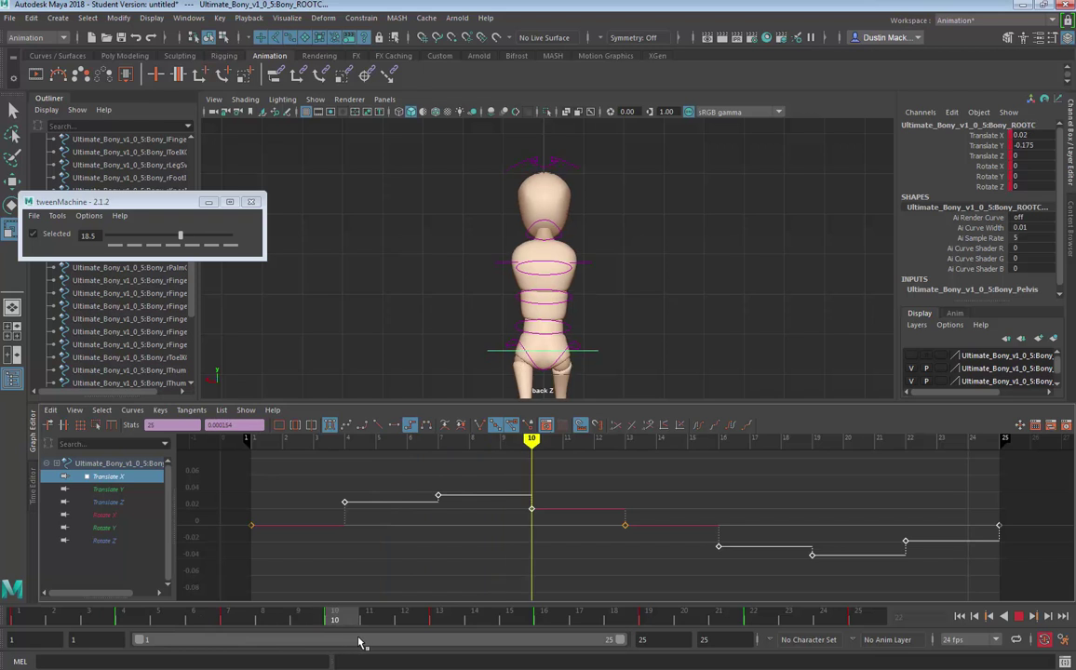
key("Escape")
Step: Move the root's Translate X keys to about 0.038 at frame 10 and -0.036 at frame 22, and review the playback
left_click_drag(517, 540, 547, 494)
key("w")
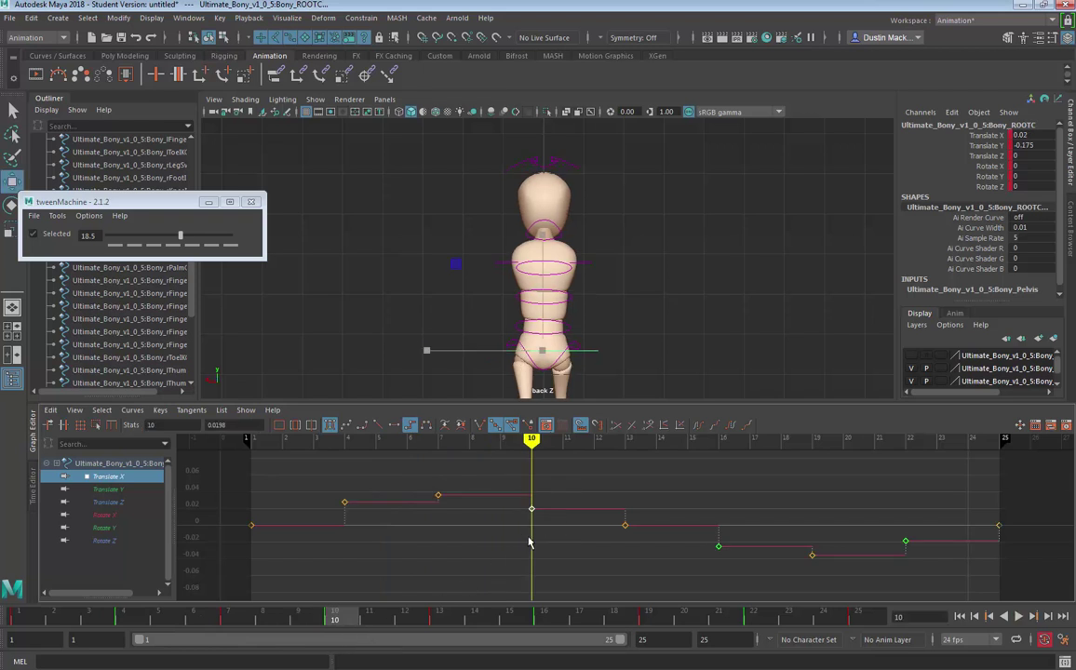
middle_click_drag(531, 528, 531, 525)
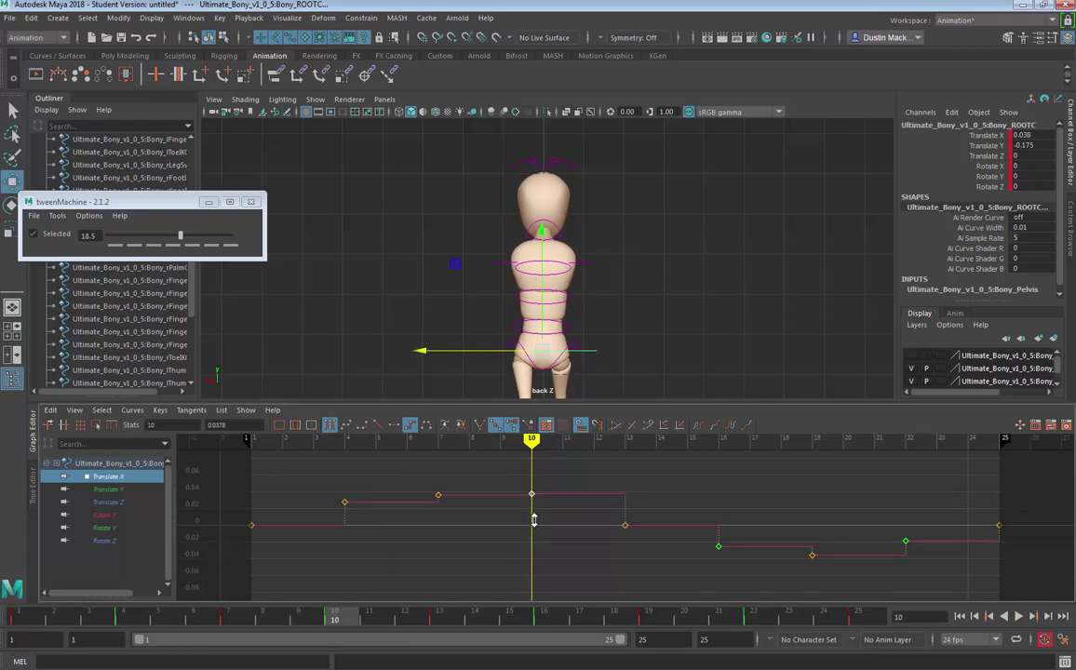
key("period")
key("period")
key("period")
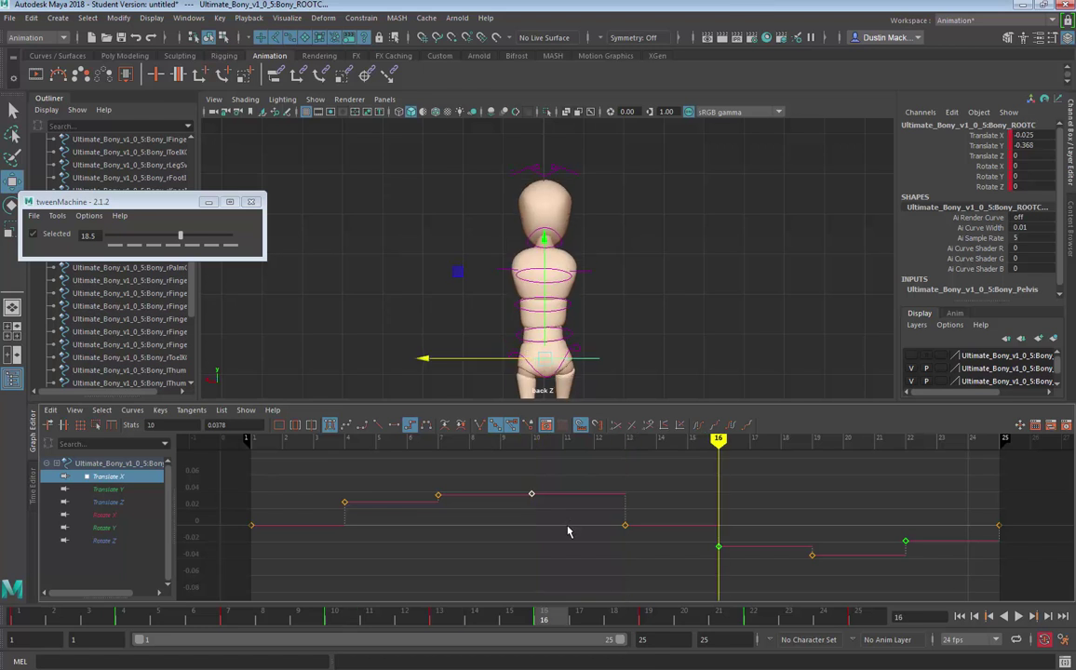
key("period")
left_click_drag(886, 509, 922, 558)
middle_click_drag(894, 571, 896, 583)
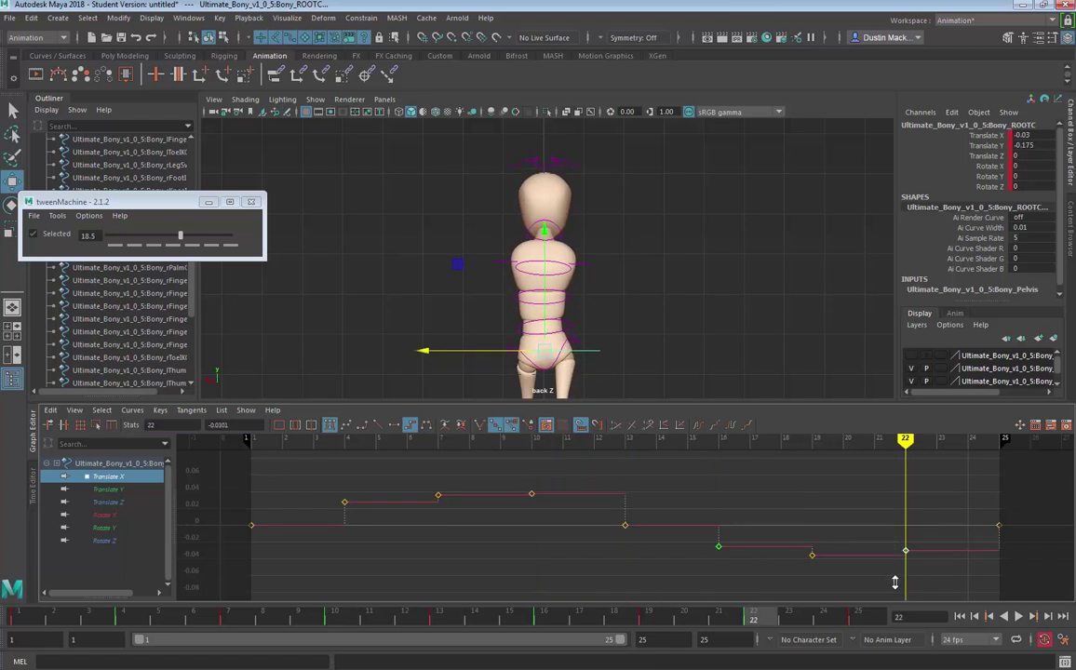
key("alt+v")
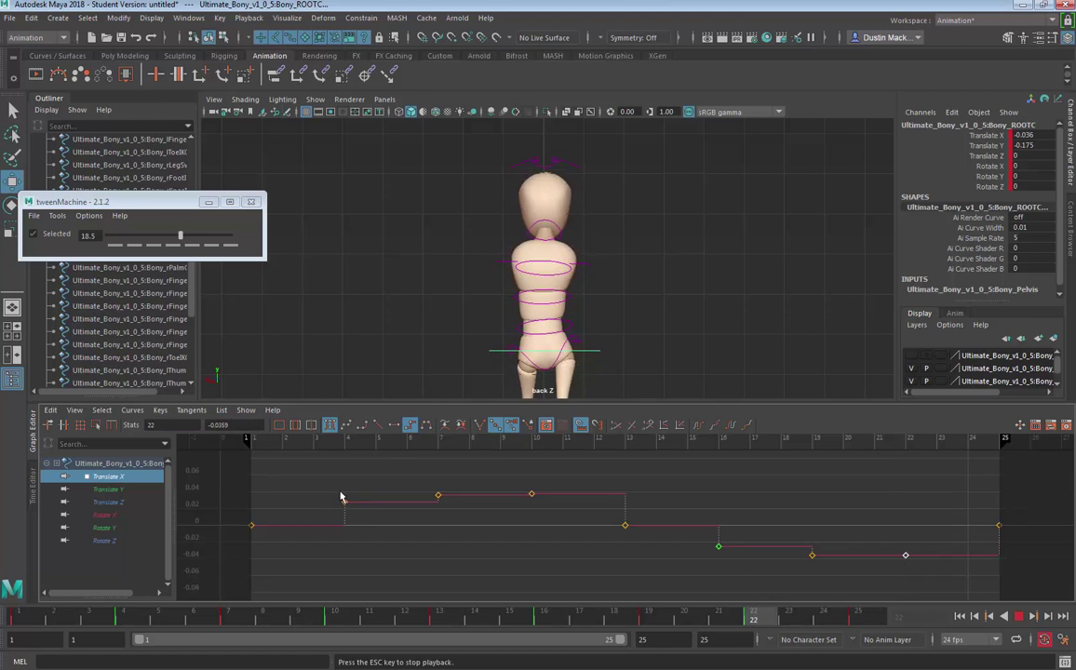
key("alt+v")
Step: Lower the root's Translate X key at frame 4 to about 0.021 and raise the one at frame 13 to about 0.015
left_click_drag(371, 483, 340, 514)
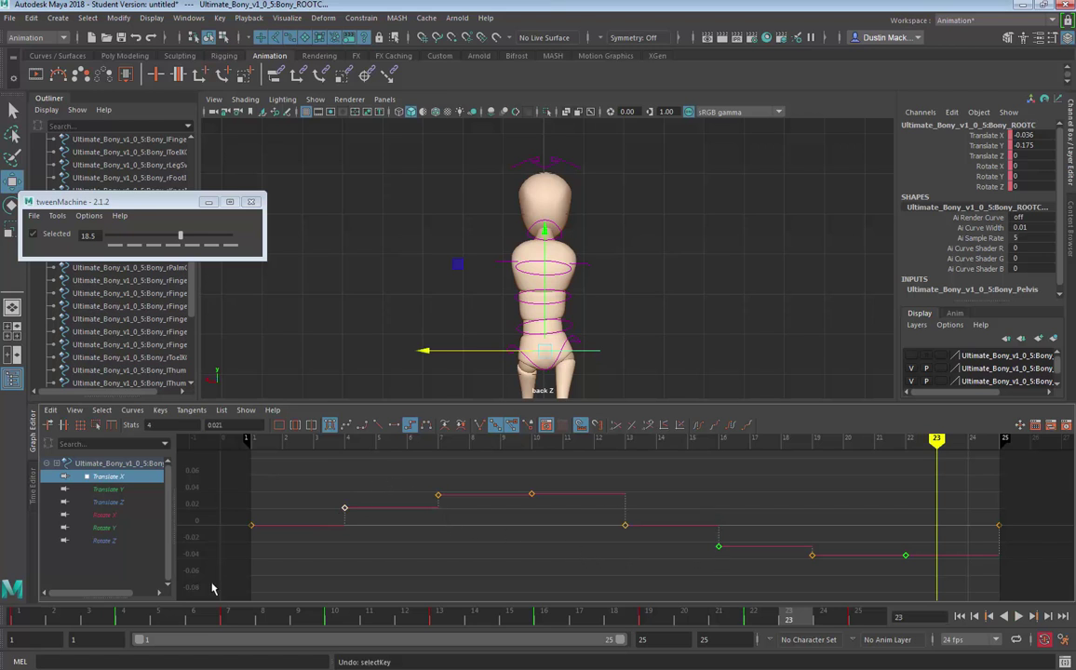
left_click_drag(307, 540, 370, 505)
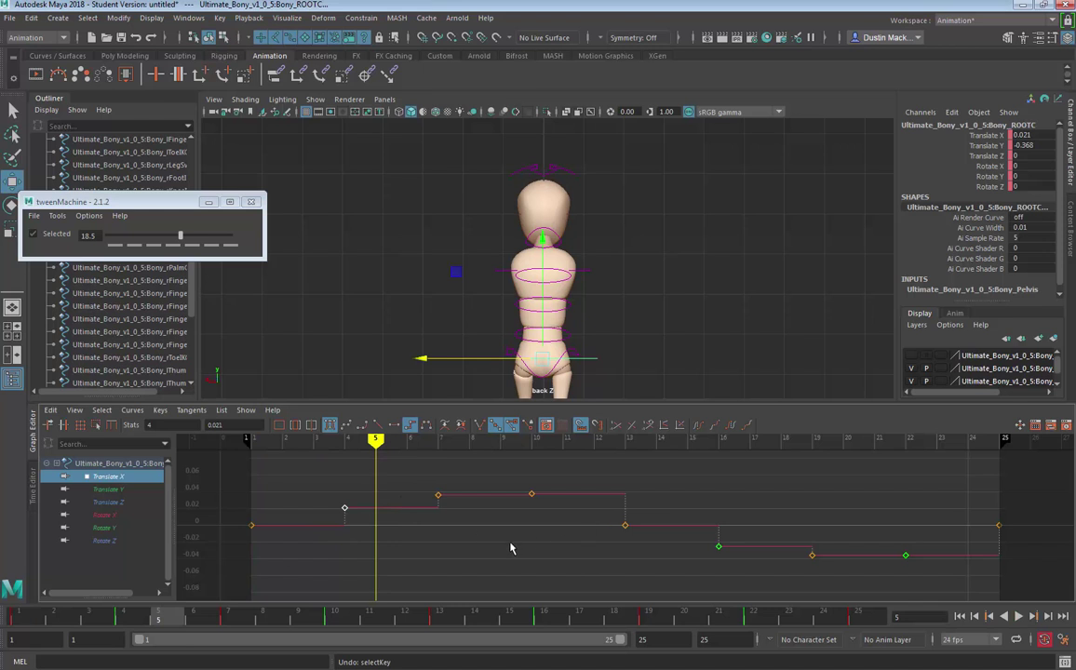
left_click_drag(510, 548, 585, 594)
key("comma")
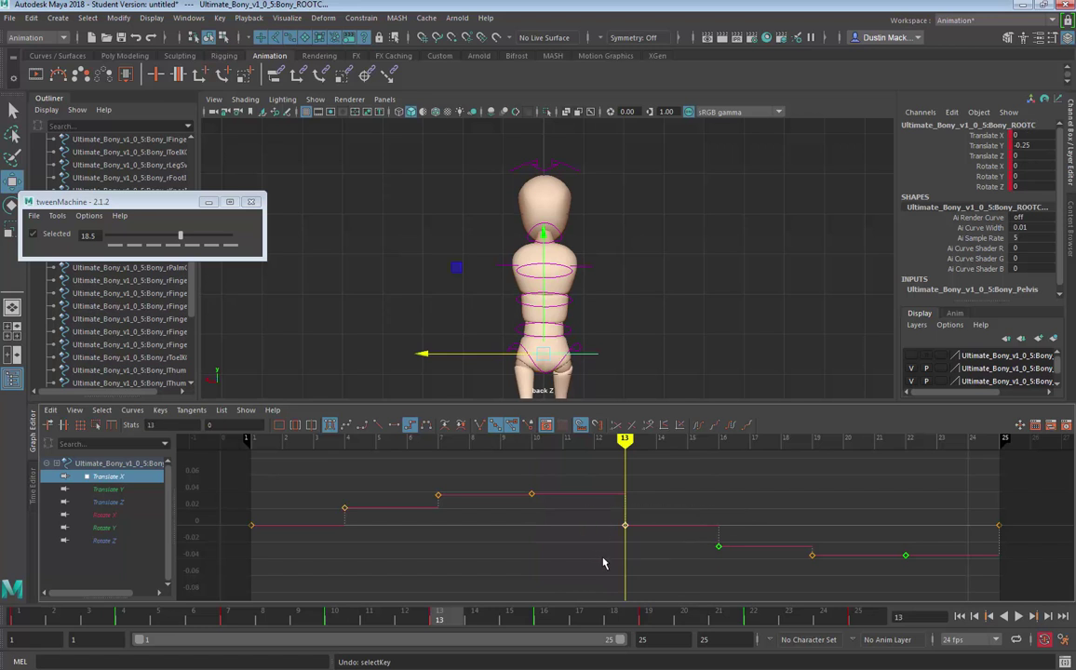
middle_click_drag(603, 551, 606, 545)
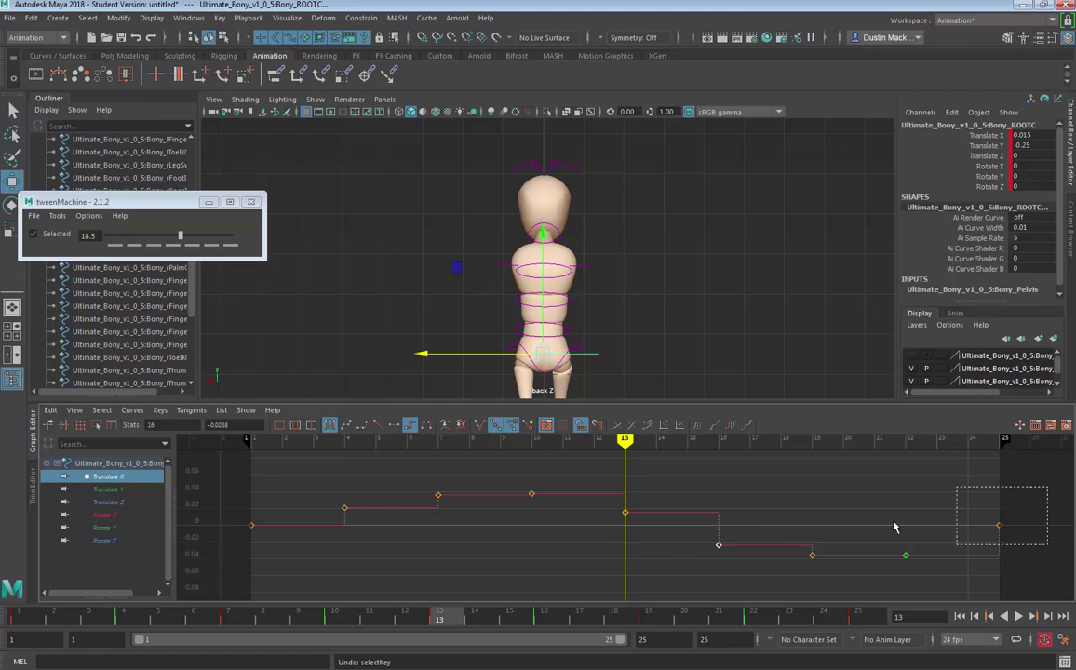
Step: Lower the root's matching Translate X keys at frames 1 and 25 to about -0.016 and play back the loop
left_click_drag(247, 498, 284, 562)
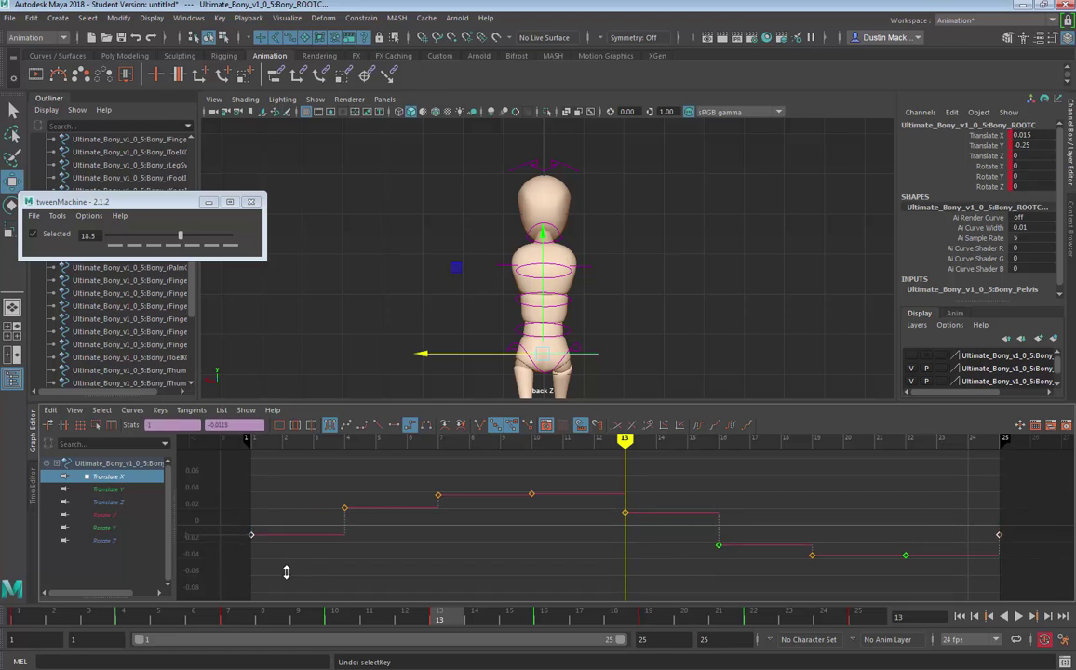
key("alt+v")
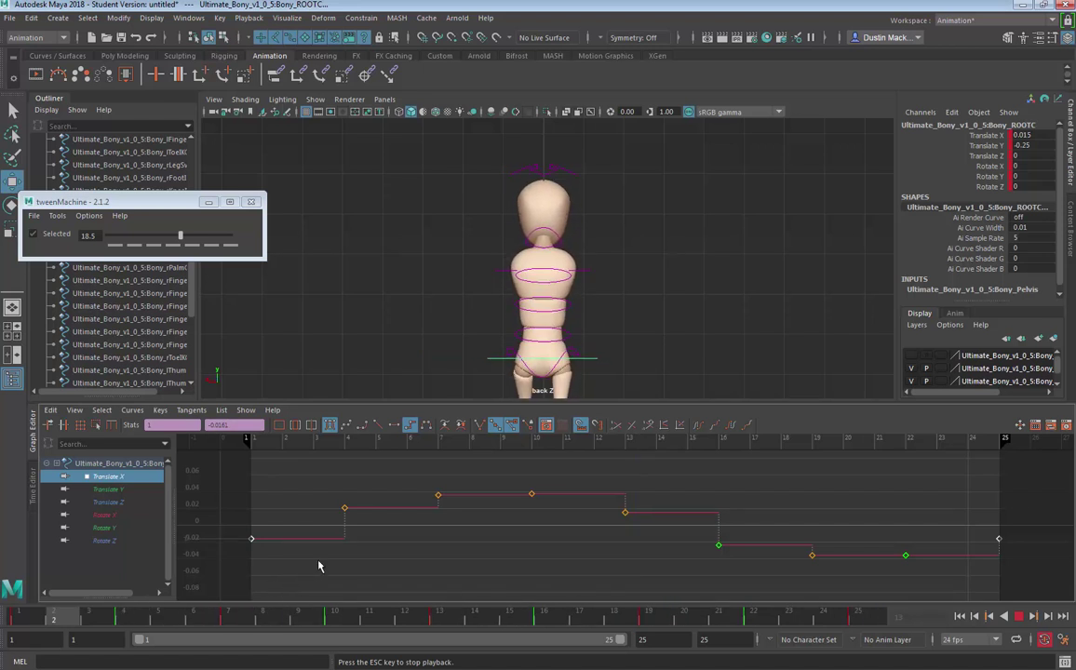
key("Escape")
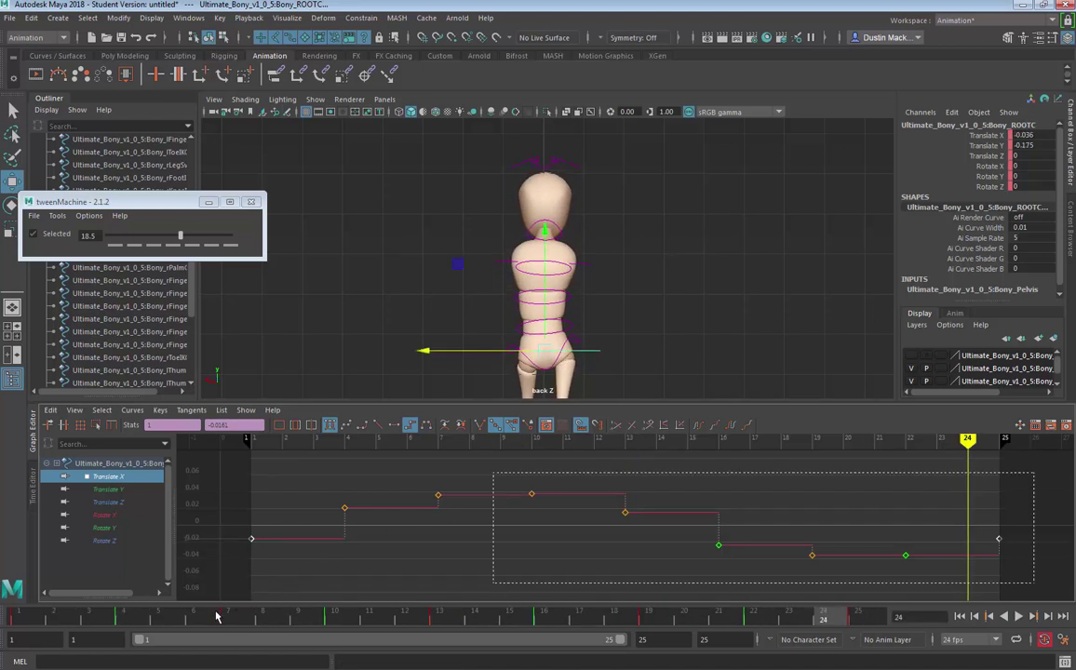
Step: Scale up all of the root's Translate X keys to reach about -0.062 at frame 22, and review the playback
left_click(511, 524)
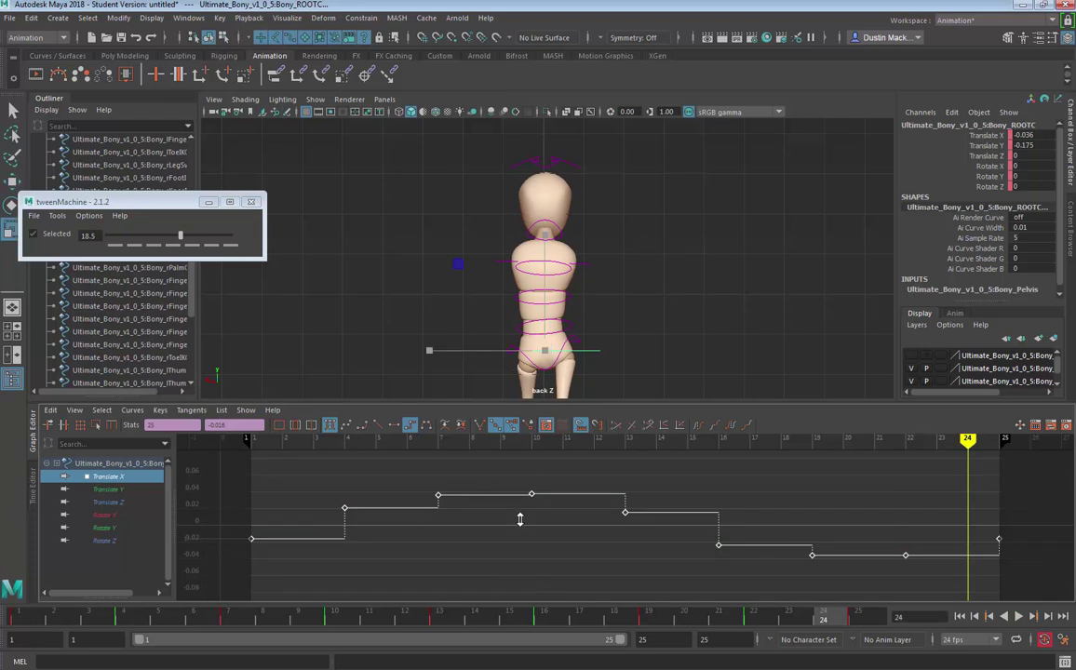
middle_click_drag(520, 519, 523, 500)
key("alt+v")
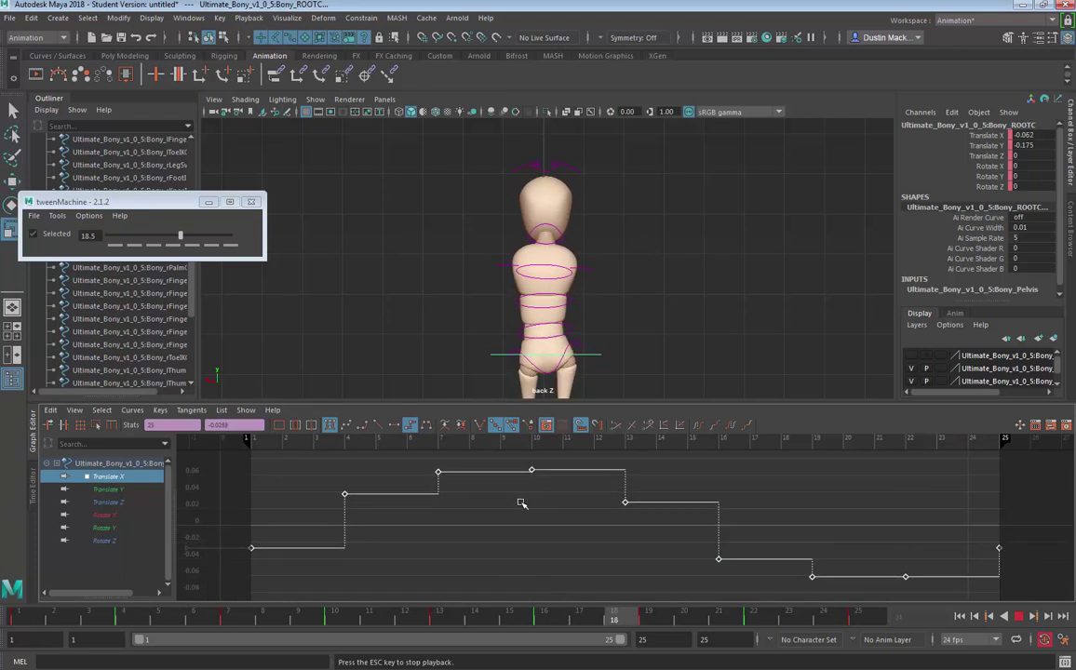
key("Escape")
Step: Switch to the front view of the whole character and play back the walk cycle
key("space")
left_click_drag(612, 303, 613, 335)
key("alt+v")
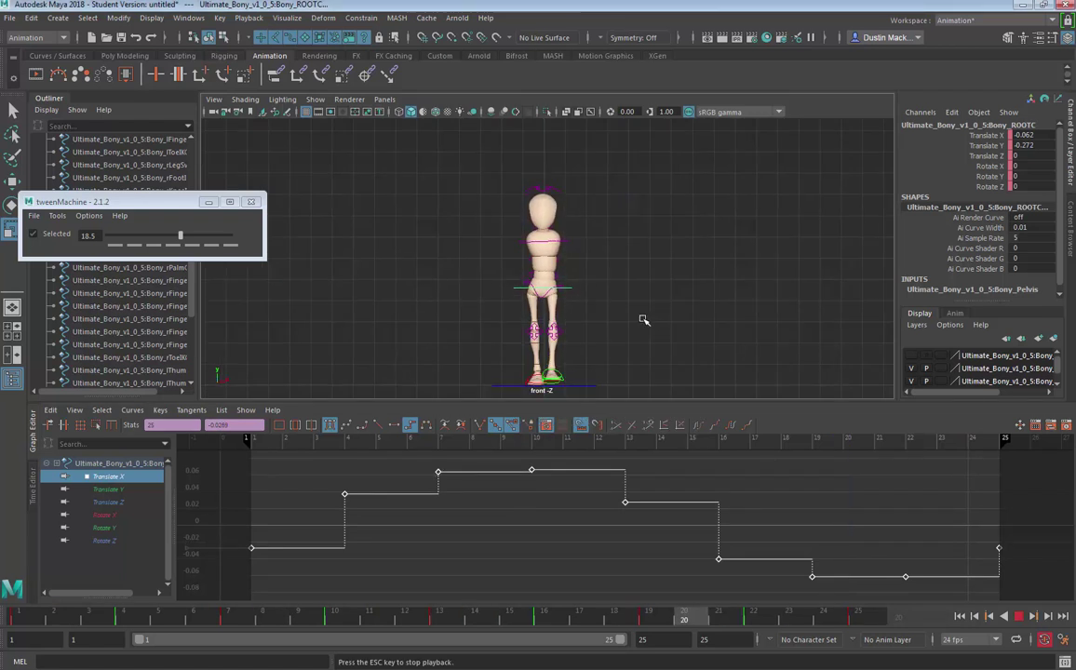
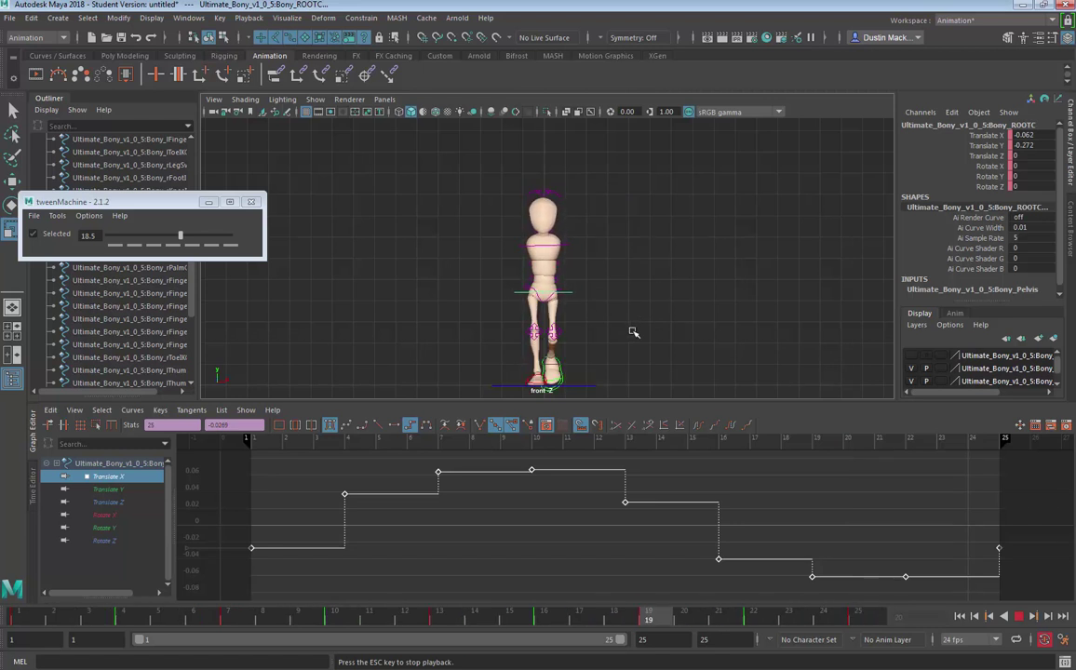
Step: Stop playback, return to the side-by-side left and front views, and select both shoulder FK controls
key("Escape")
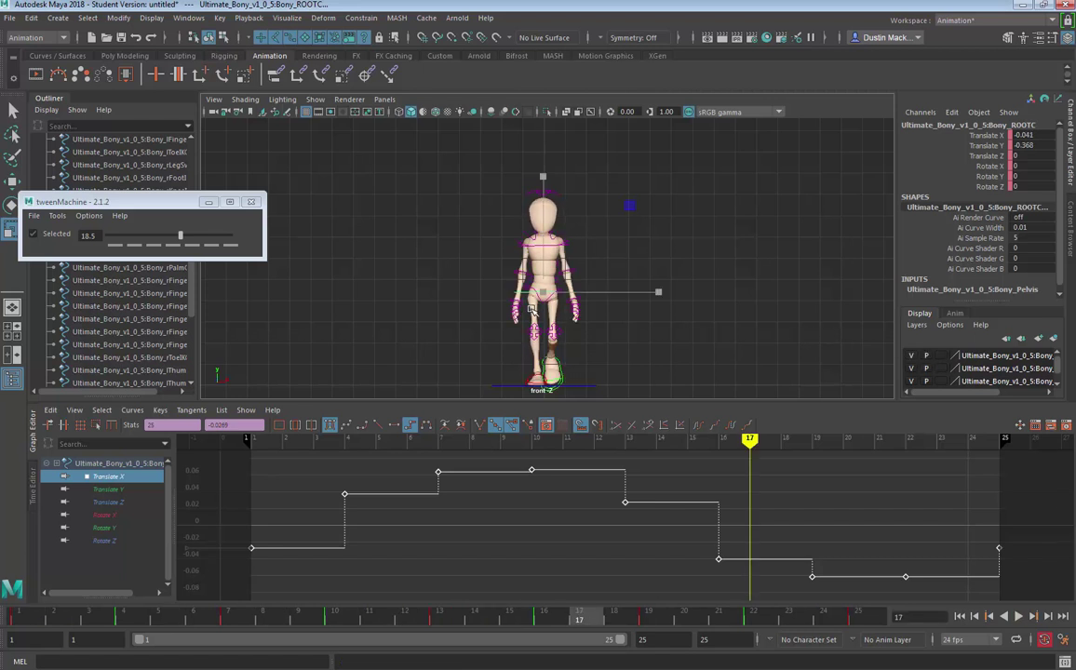
left_click_drag(515, 285, 544, 289, "alt")
key("space")
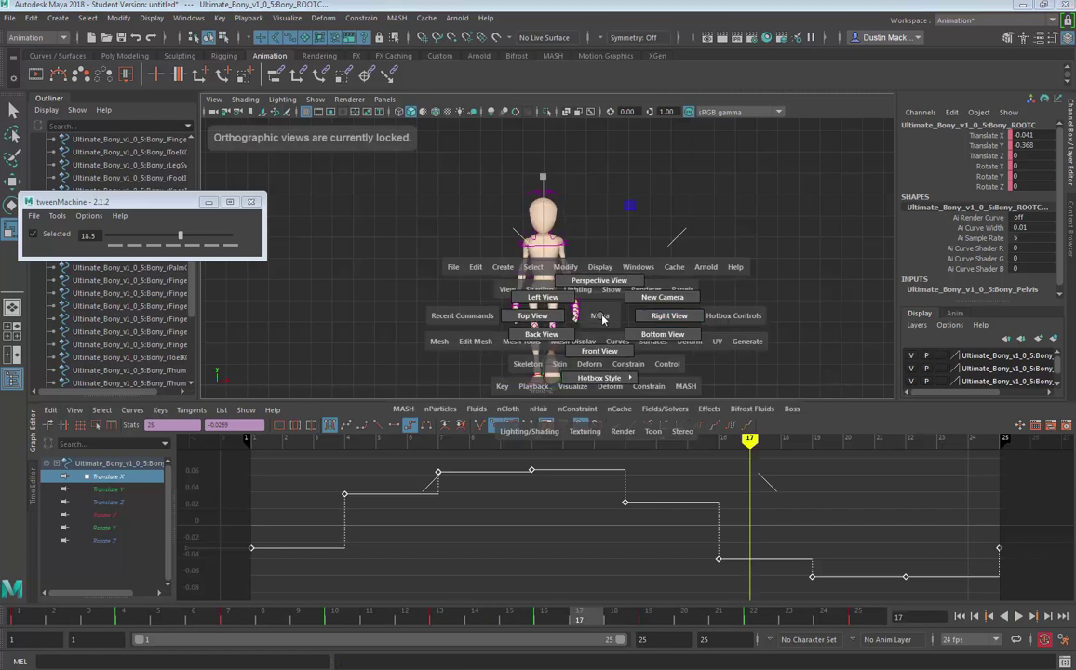
key("space")
key("f")
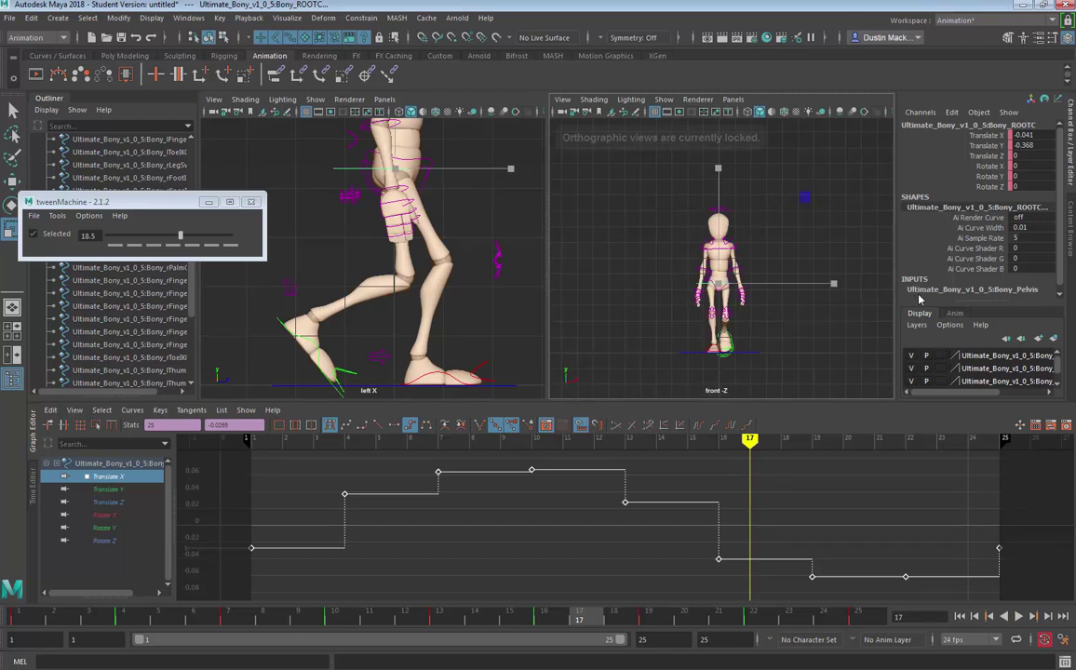
key("f")
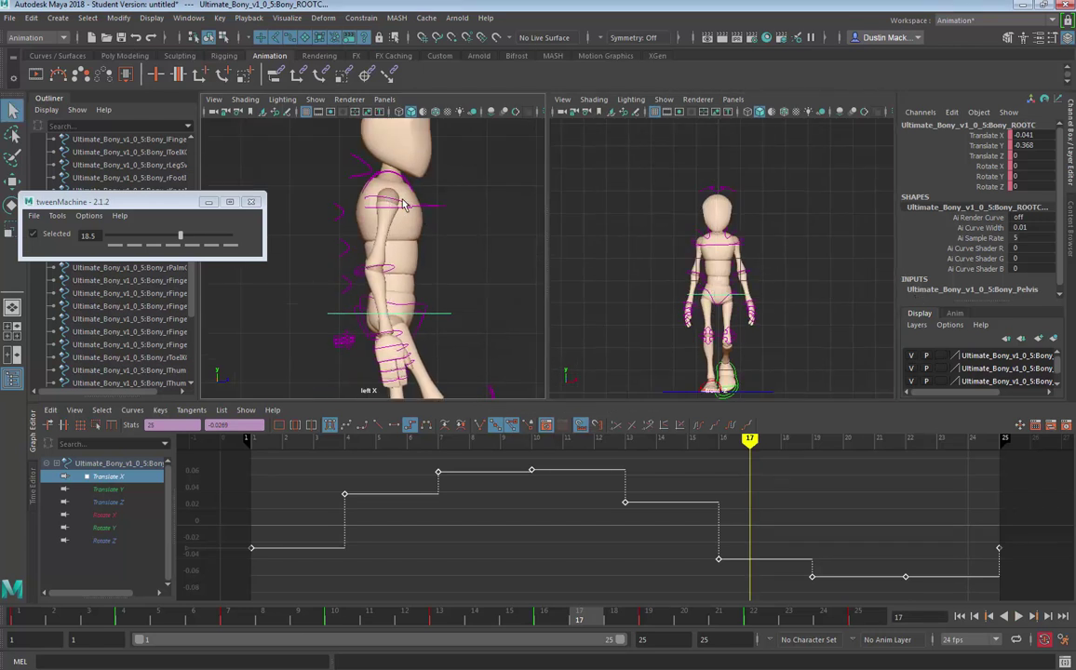
left_click(745, 223)
left_click(689, 233, "shift")
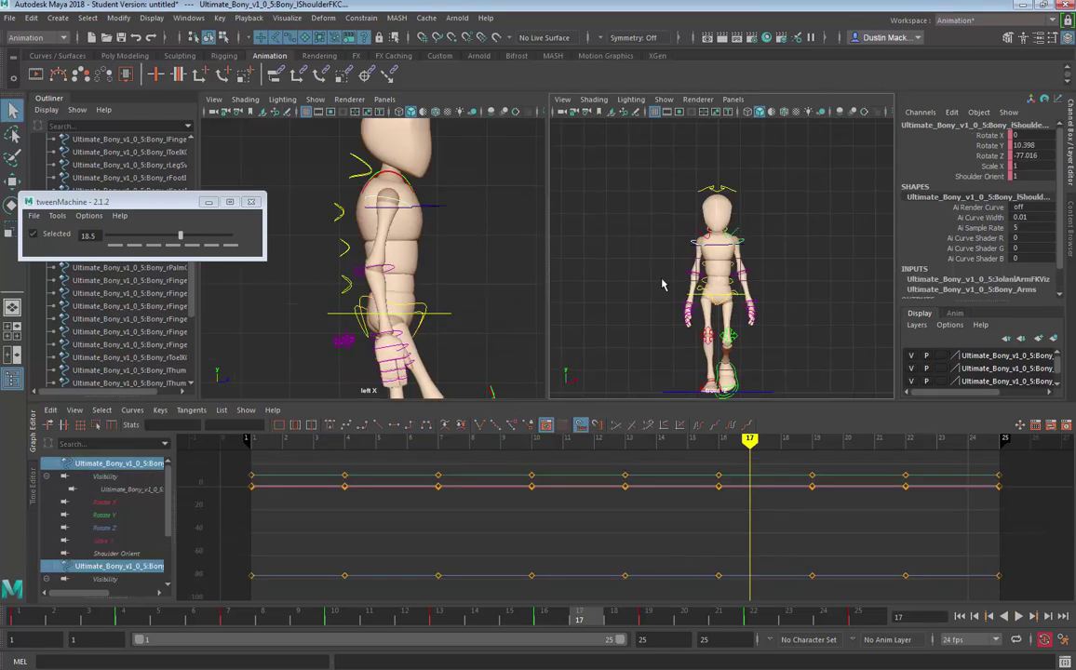
Step: Enlarge the left side view around the whole character and play the walk from frame 1
key("alt+shift+v")
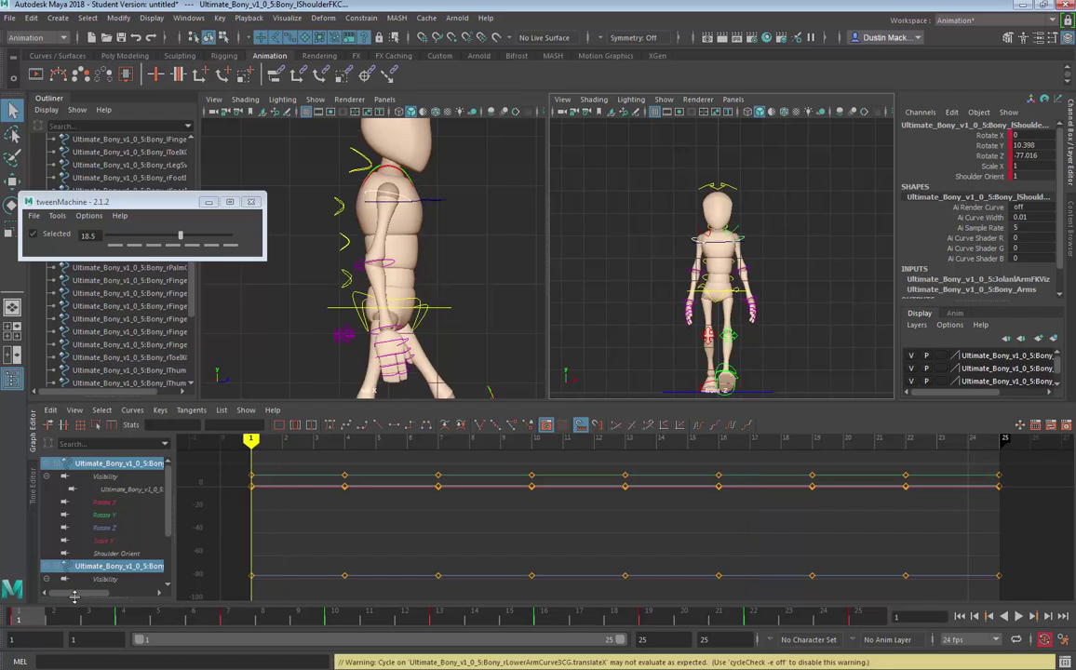
scroll(500, 353, "down", 5)
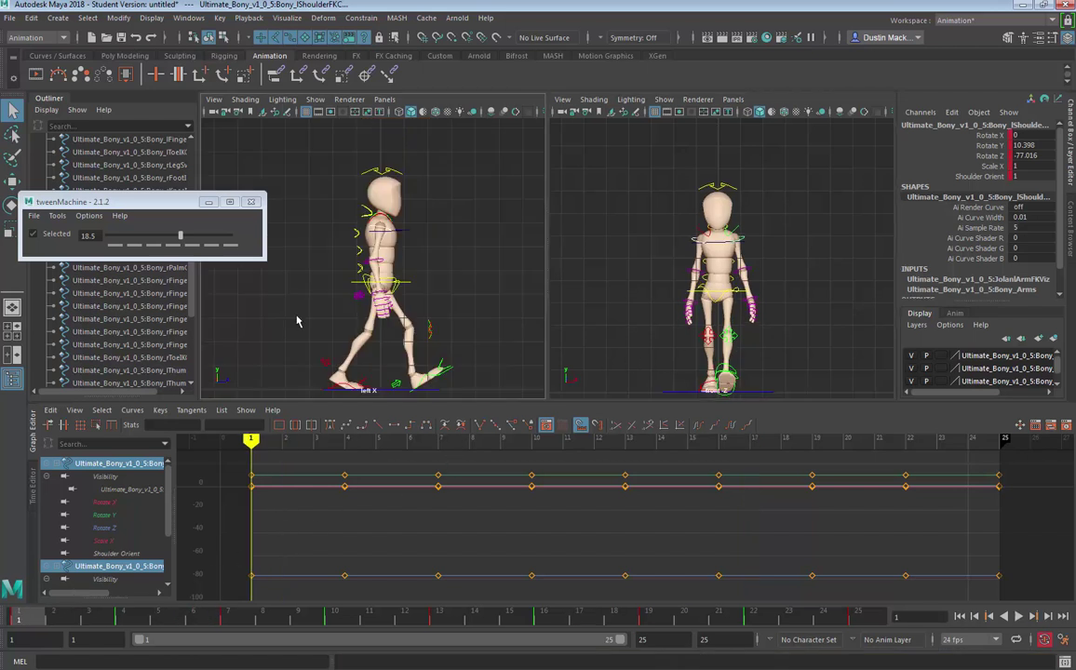
key("space")
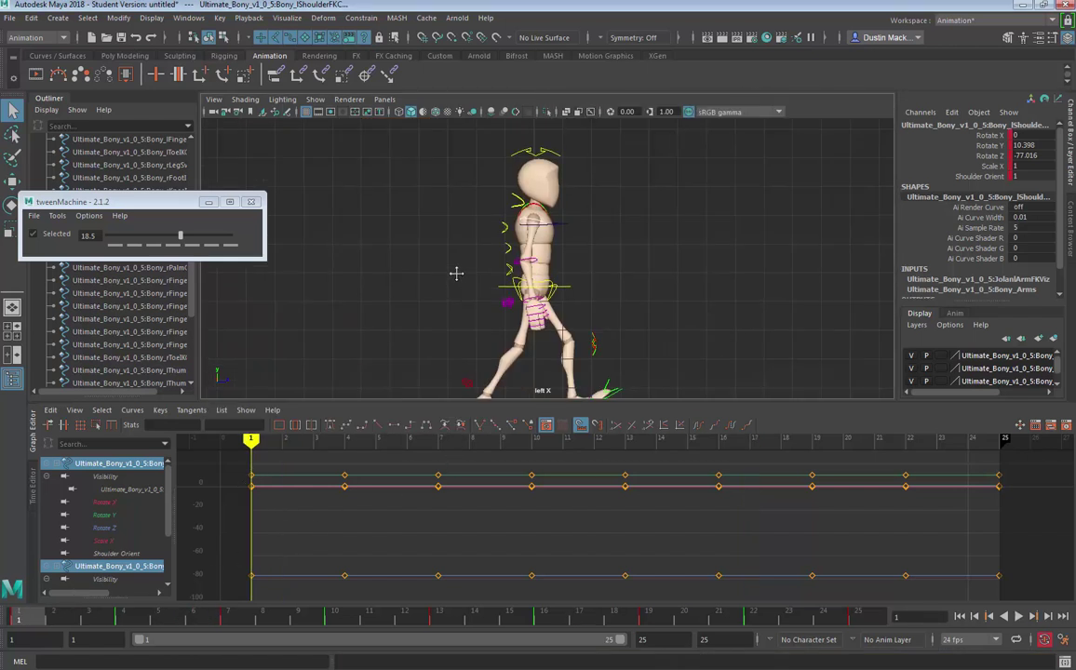
scroll(456, 273, "up", 2)
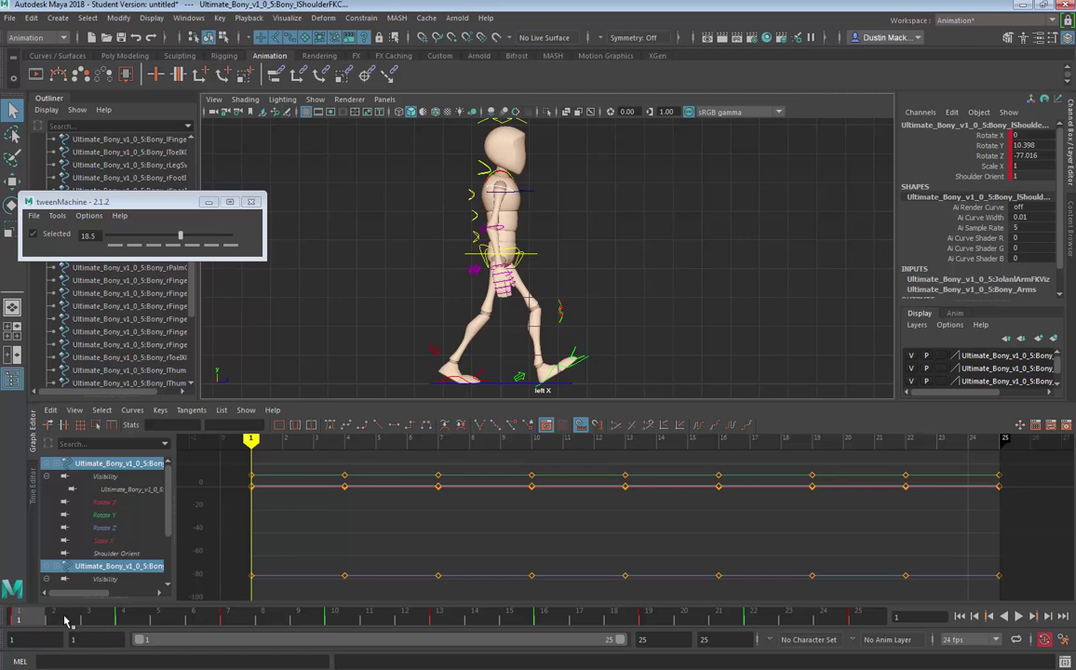
key("alt+v")
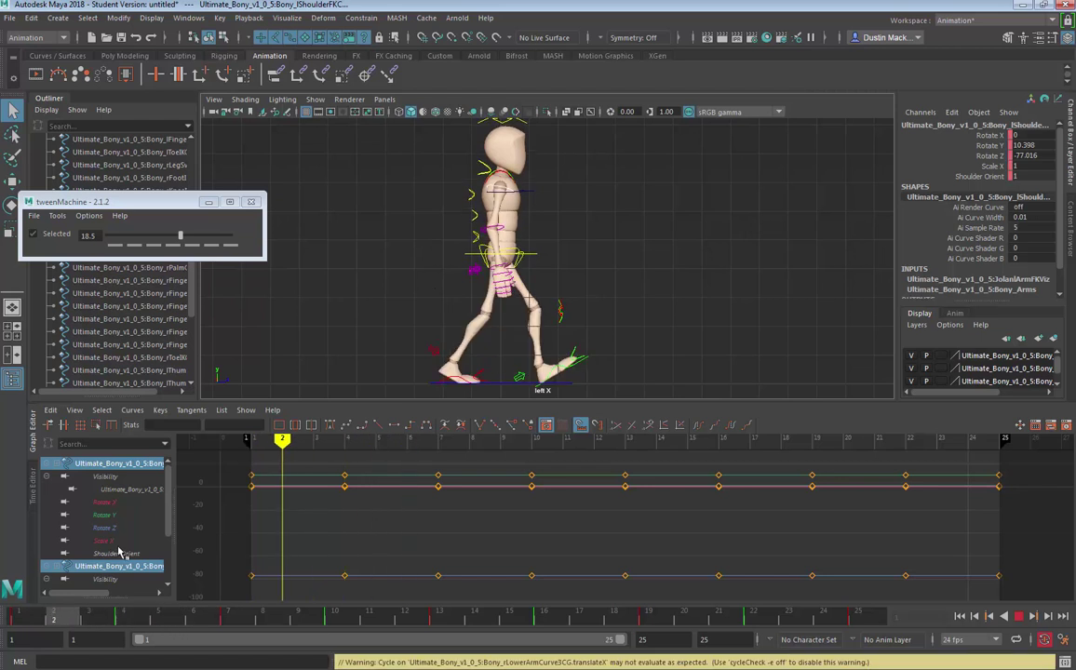
Step: Rotate the shoulder controls at frame 1 to swing the arms forward to Rotate Y -12.207, and preview the loop
key("e")
left_click_drag(610, 193, 607, 112)
left_click_drag(606, 124, 593, 107)
key("ctrl+z")
key("ctrl+z")
key("alt+v")
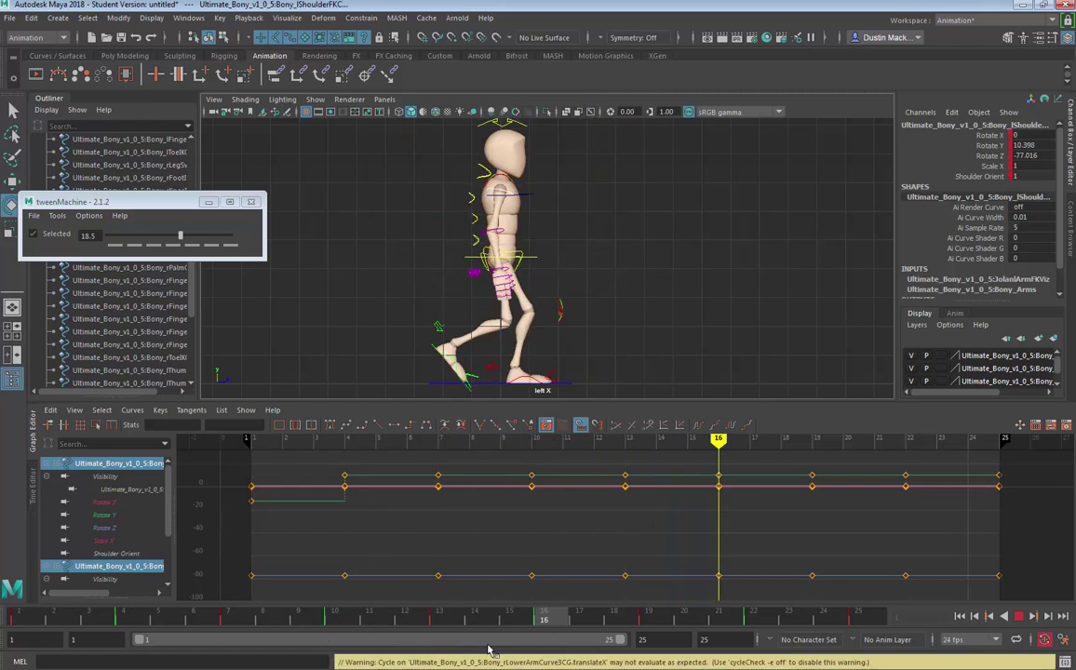
key("alt+v")
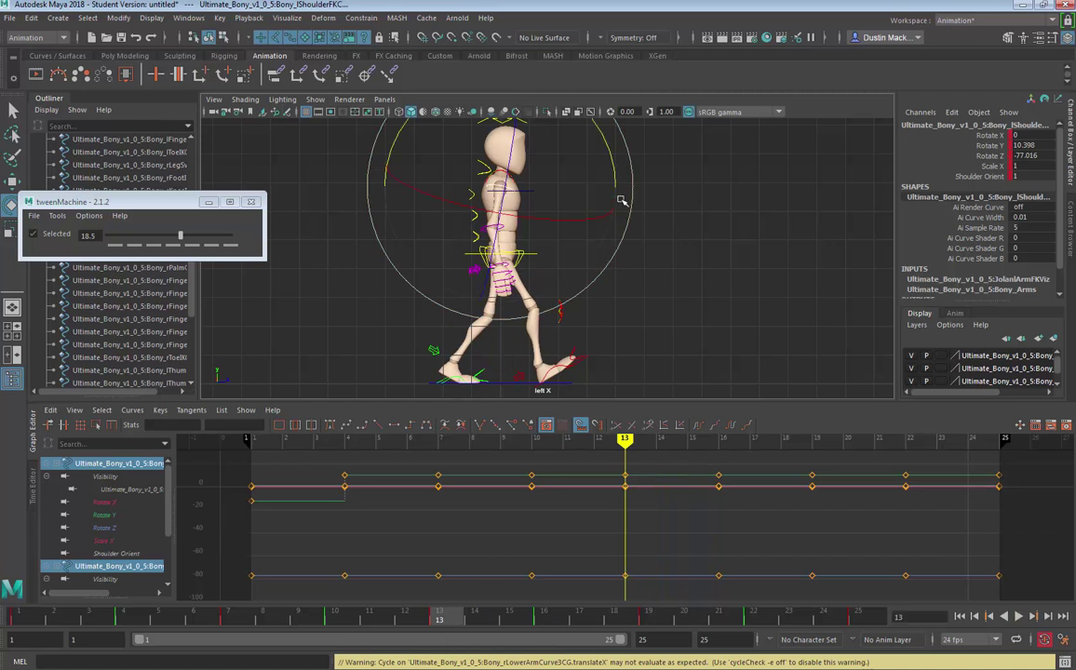
Step: Swing the arms back at frame 13 to a Rotate Y of about 25, and key the frame 1 arm pose at frame 25
left_click_drag(616, 162, 627, 195)
left_click(22, 619)
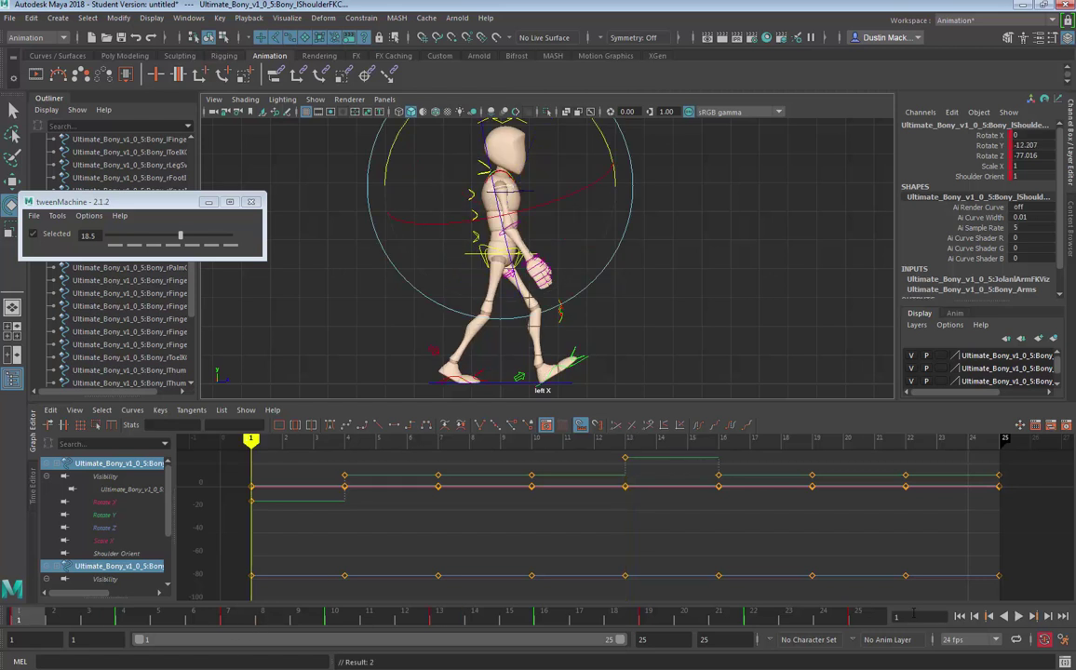
left_click(855, 620)
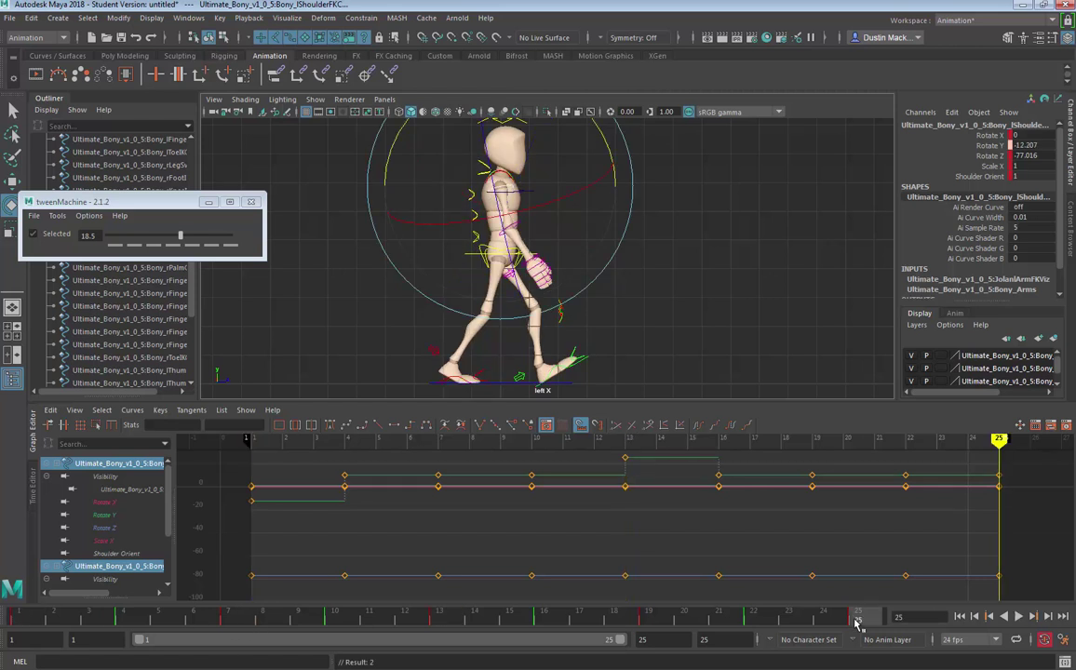
key("s")
Step: Isolate the shoulder Rotate Y curve and apply a 0.0 tween at frame 10, bringing it to 18.078
left_click(104, 515)
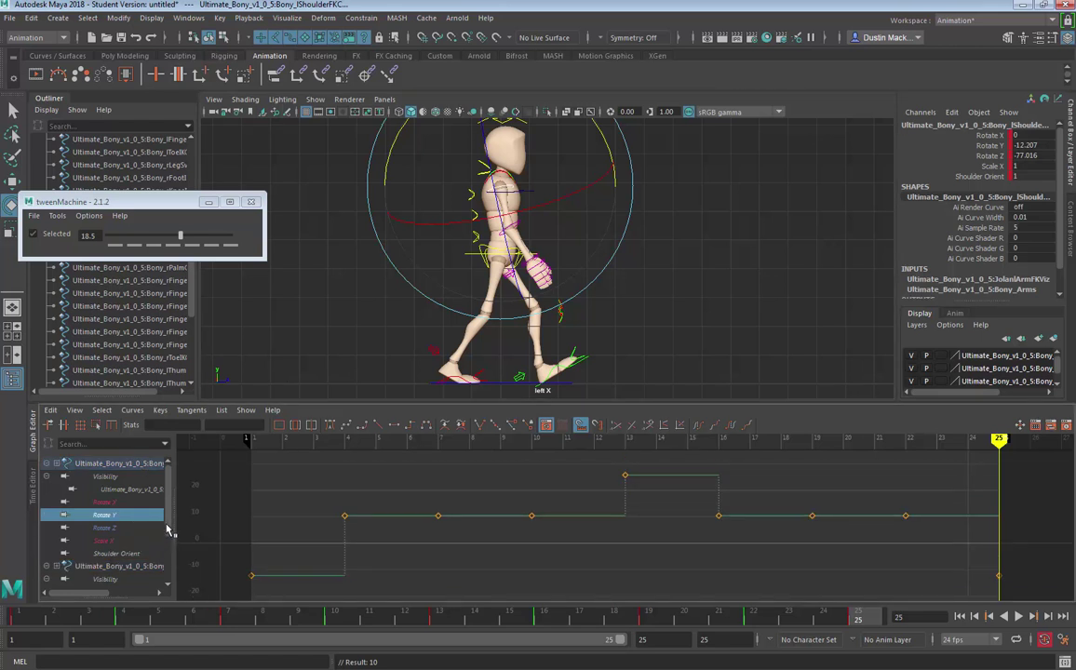
left_click_drag(167, 529, 167, 562)
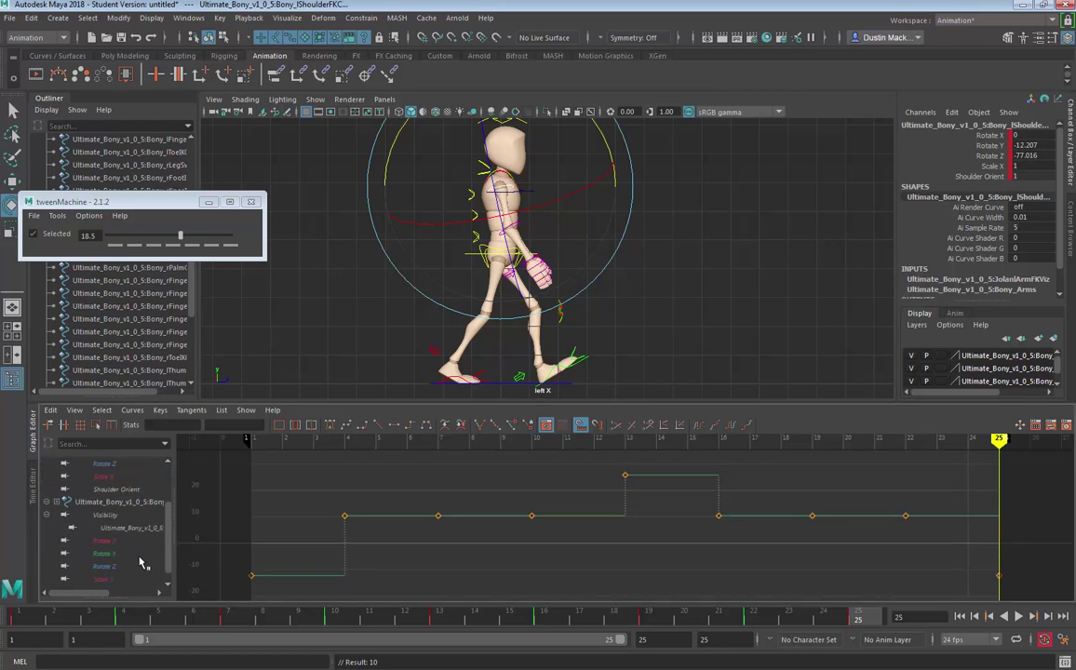
left_click(129, 555)
left_click_drag(562, 614, 336, 614)
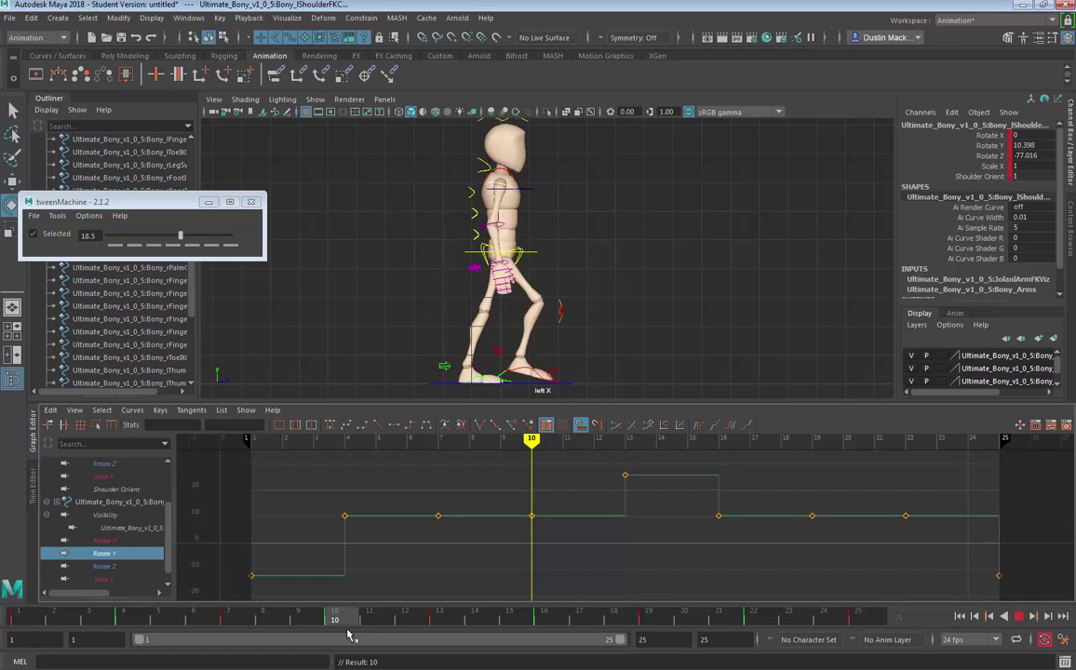
left_click(231, 246)
left_click(195, 247)
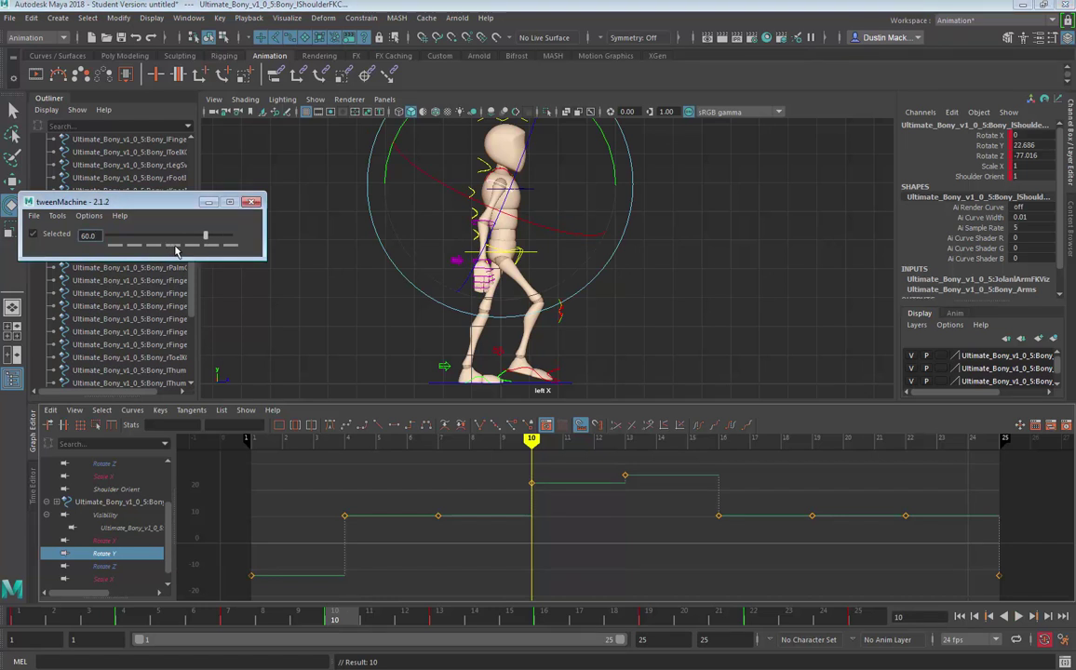
left_click(174, 246)
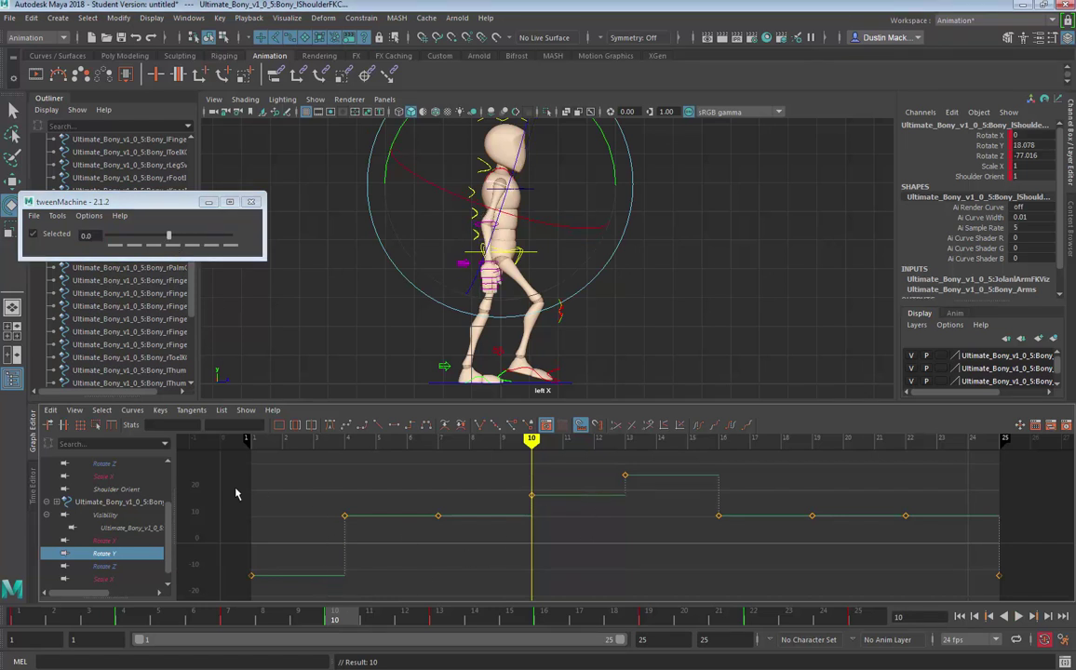
Step: Tween the shoulder rotation by -60.0 at frame 4 and by 0.0 at frame 7
left_click(123, 620)
left_click(137, 247)
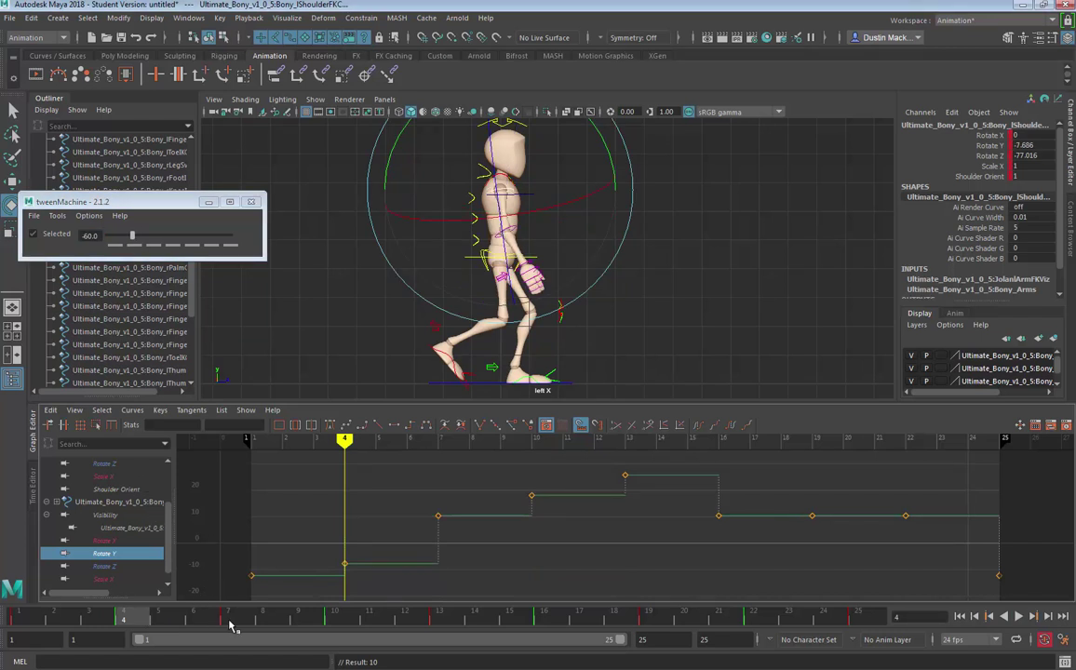
left_click(230, 622)
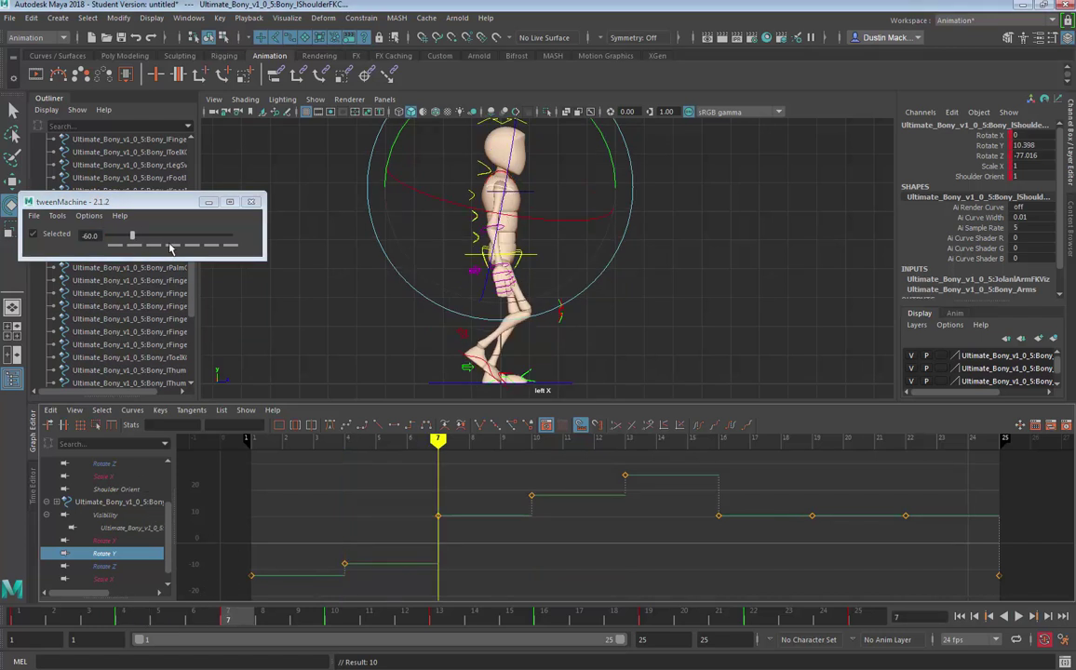
left_click(170, 247)
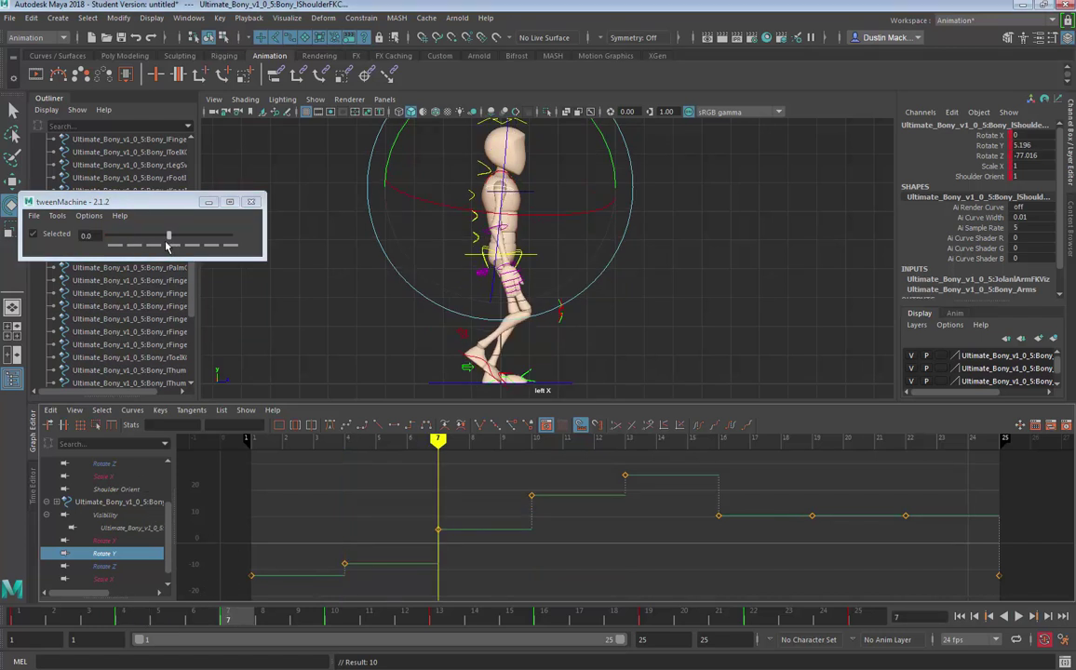
Step: Undo the frame 7 tween, turn off tweenMachine's Special Tick Color option, and reapply the 0.0 tween for a Rotate Y of 5.196
key("ctrl+z")
left_click(57, 215)
mouse_move(93, 216)
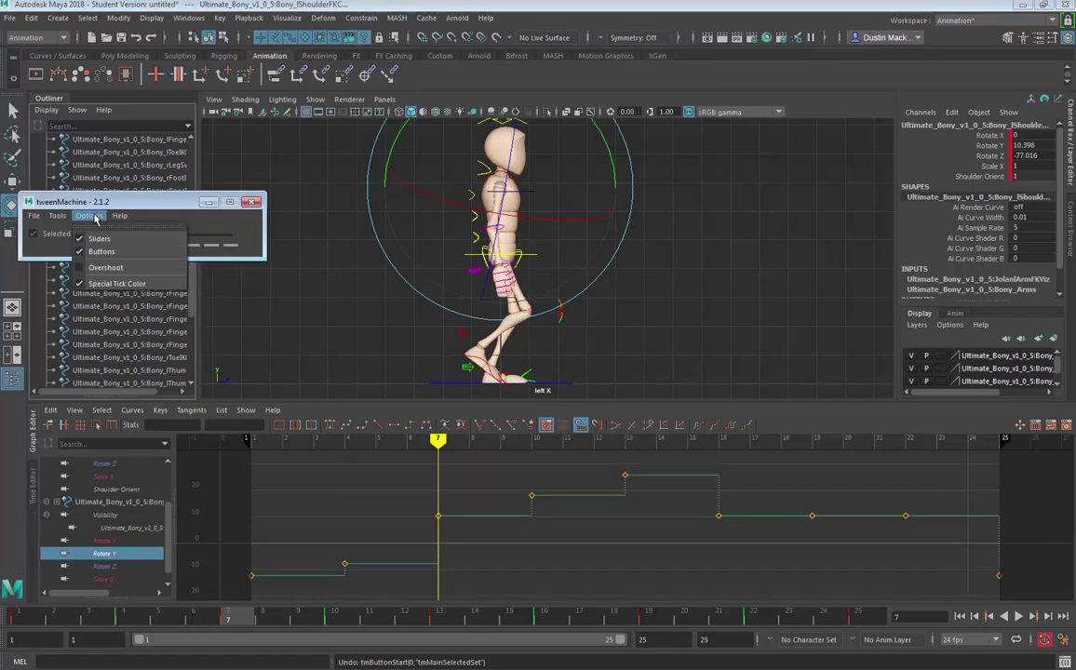
left_click(118, 284)
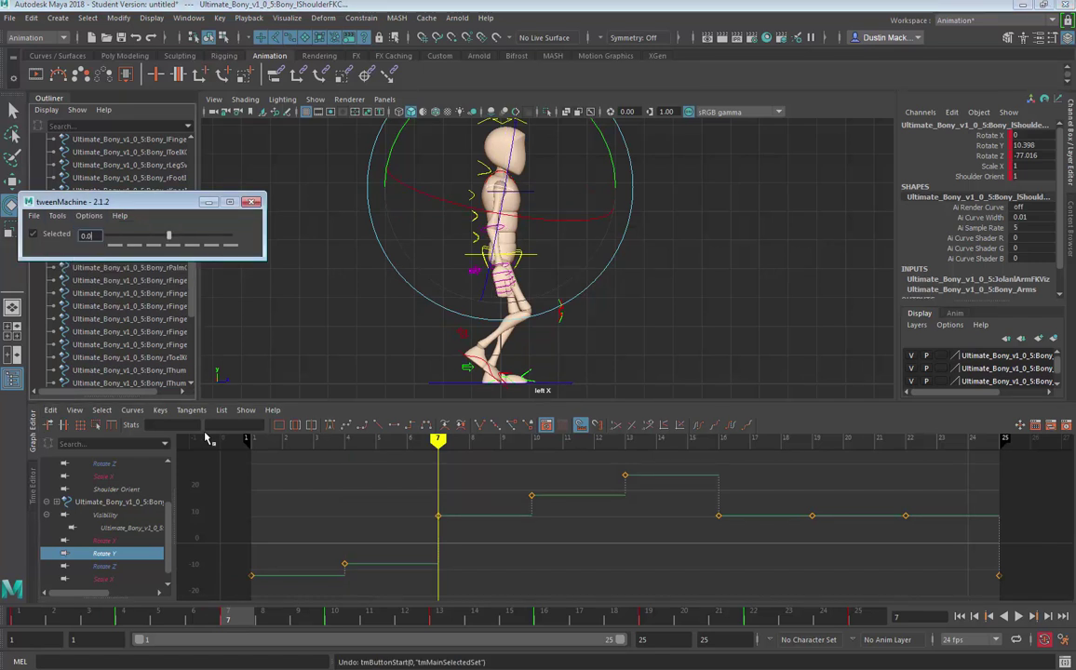
left_click(172, 246)
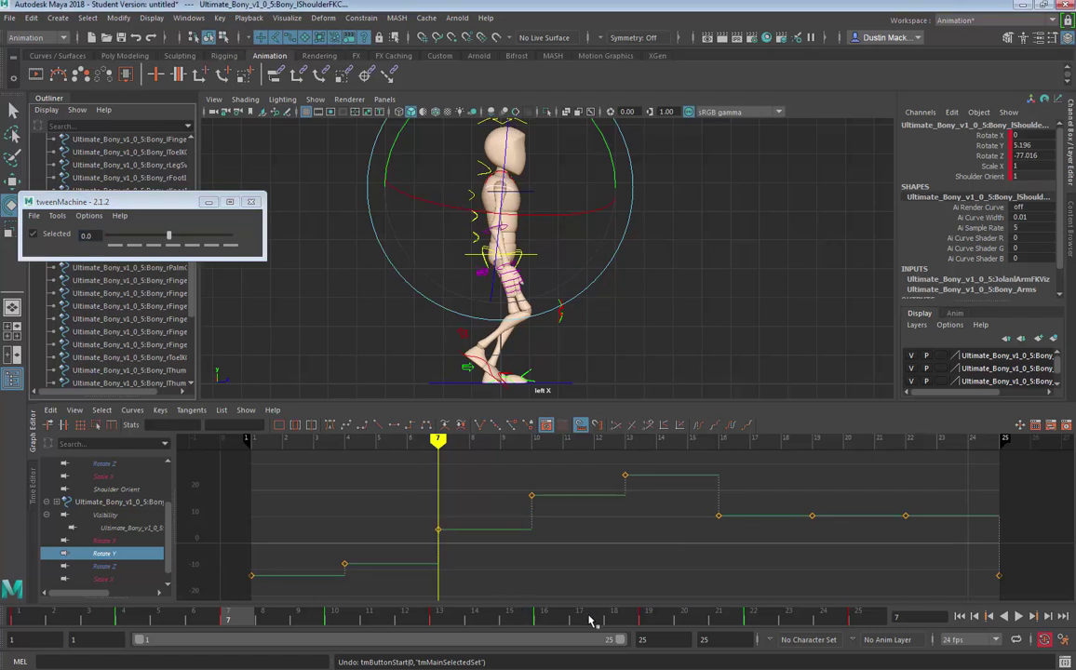
Step: Raise the shoulder Rotate Y key at frame 16 to 19.122 and lower those at frames 19 and 22 to about 5 and -8.261
left_click_drag(589, 620, 682, 614)
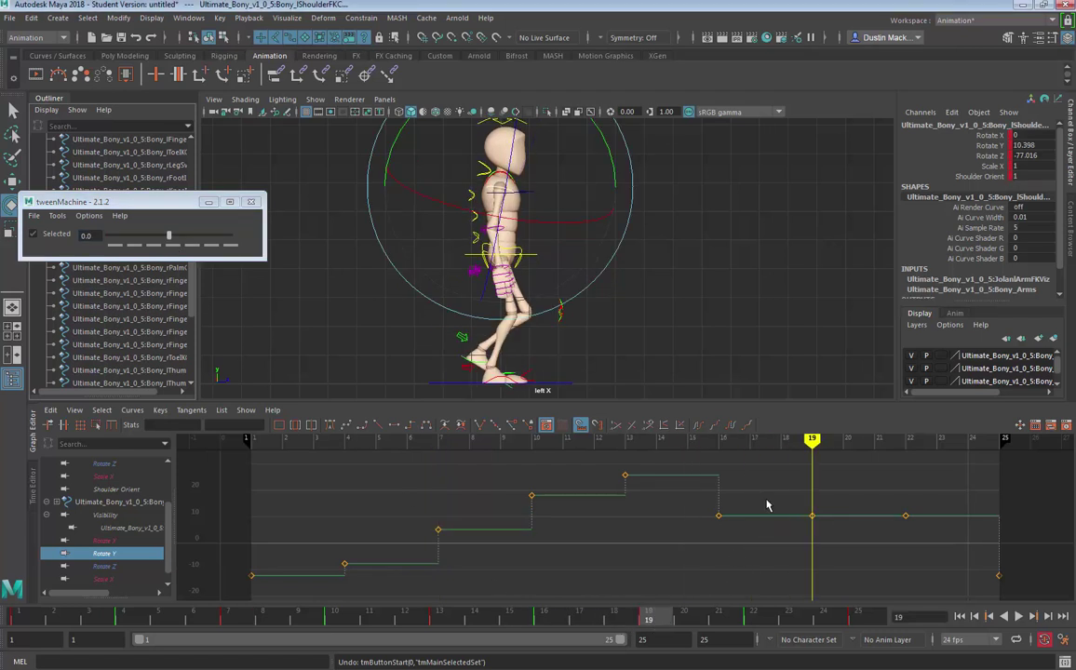
left_click(555, 623)
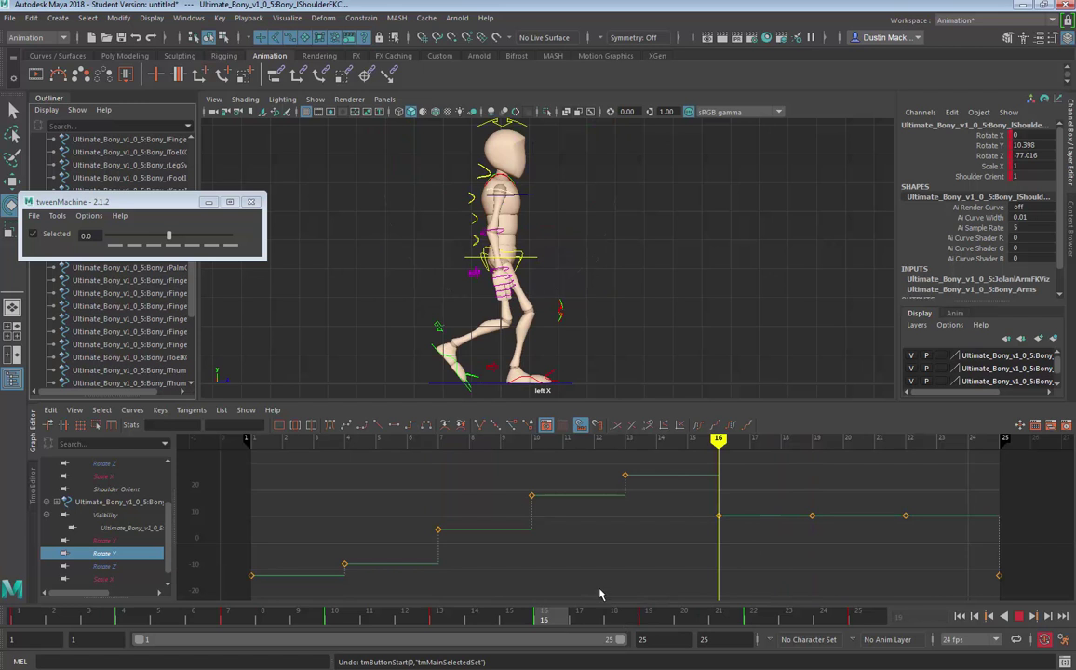
left_click_drag(723, 502, 706, 534)
middle_click_drag(707, 534, 707, 505, "shift")
middle_click_drag(943, 555, 949, 577, "shift")
left_click_drag(889, 500, 801, 544)
middle_click_drag(801, 545, 803, 558, "shift")
left_click_drag(922, 535, 864, 558)
middle_click_drag(865, 559, 866, 564, "shift")
left_click_drag(750, 472, 690, 533)
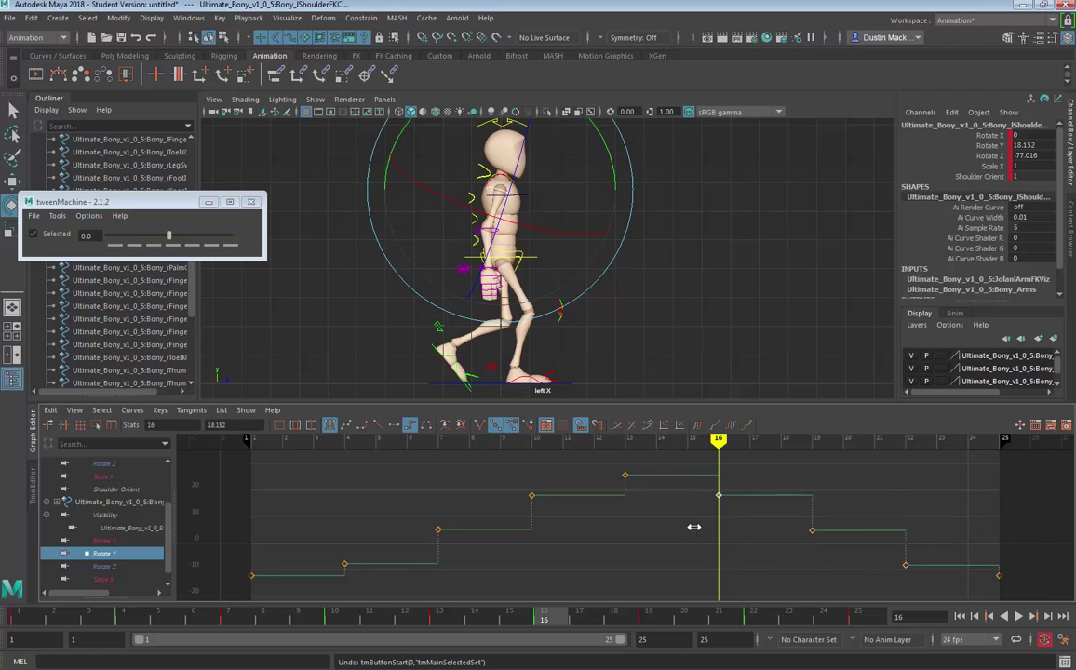
middle_click_drag(698, 529, 698, 519, "shift")
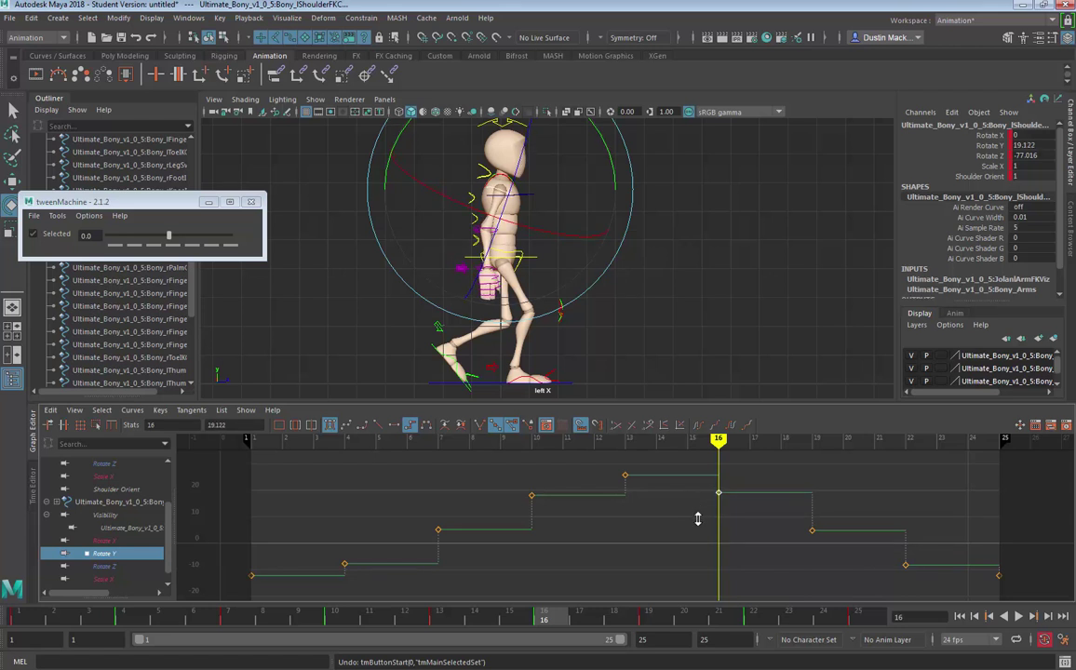
Step: Select the Rotate Y key at frame 10 and play back the arm swing
left_click_drag(603, 484, 509, 509)
key("alt+v")
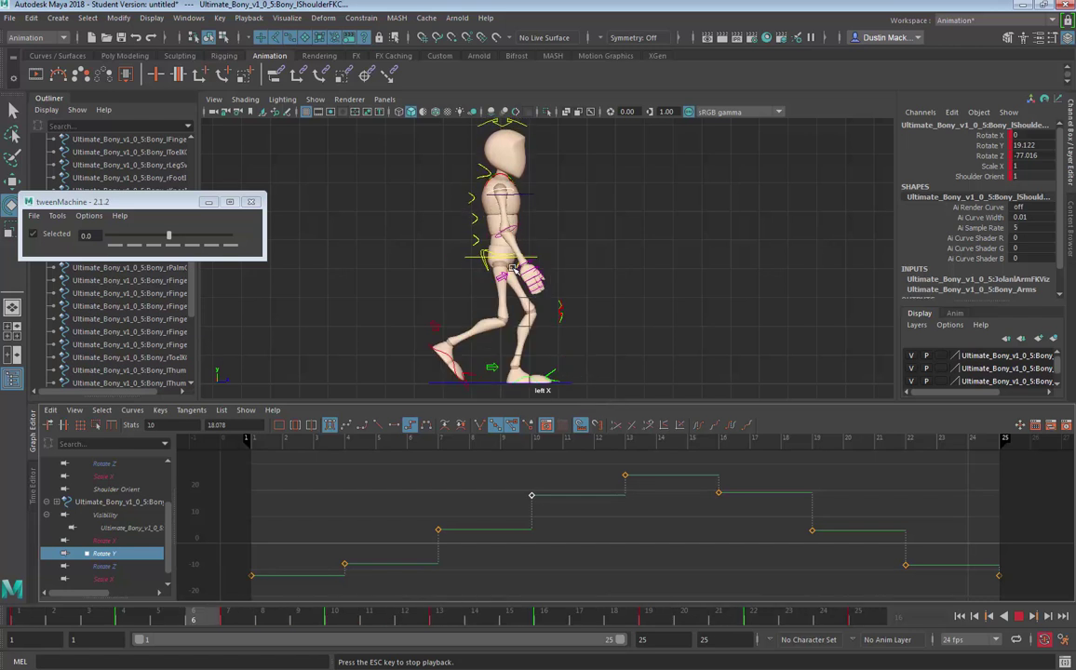
key("Escape")
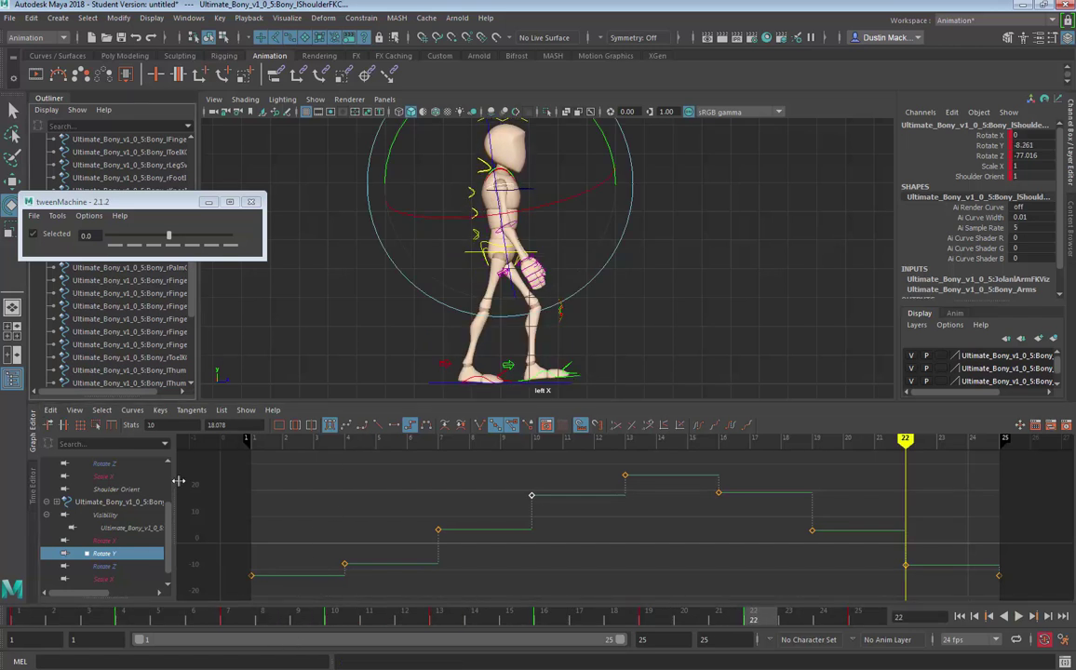
Step: Try to shift all of the shoulder Rotate Y keys lower together from frame 1, and undo the move
left_click(117, 555)
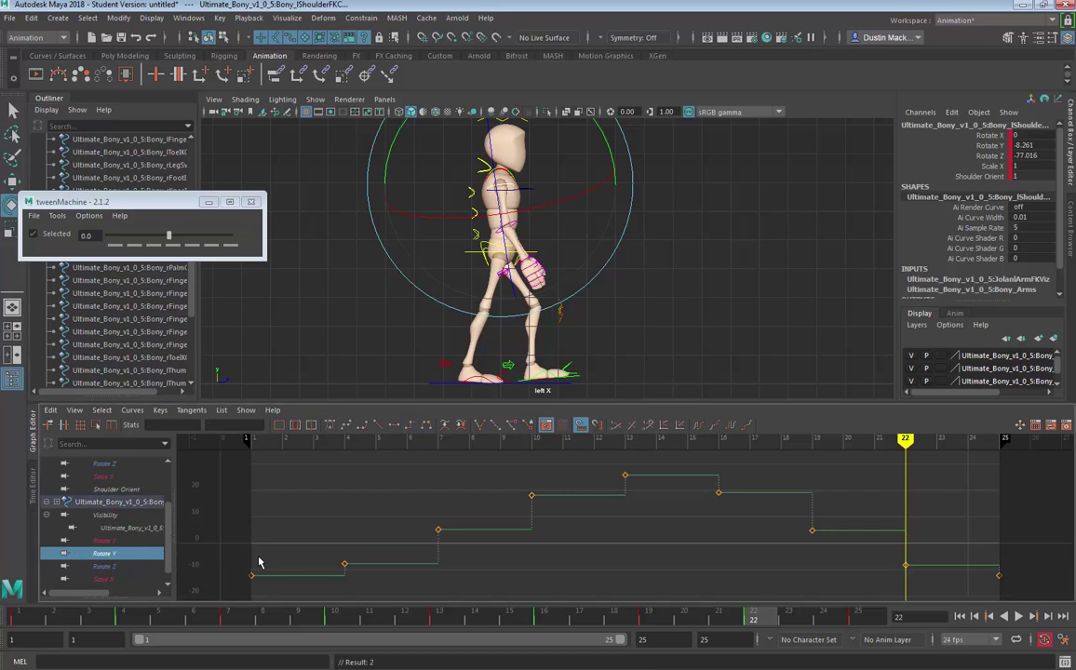
left_click_drag(189, 617, 19, 617)
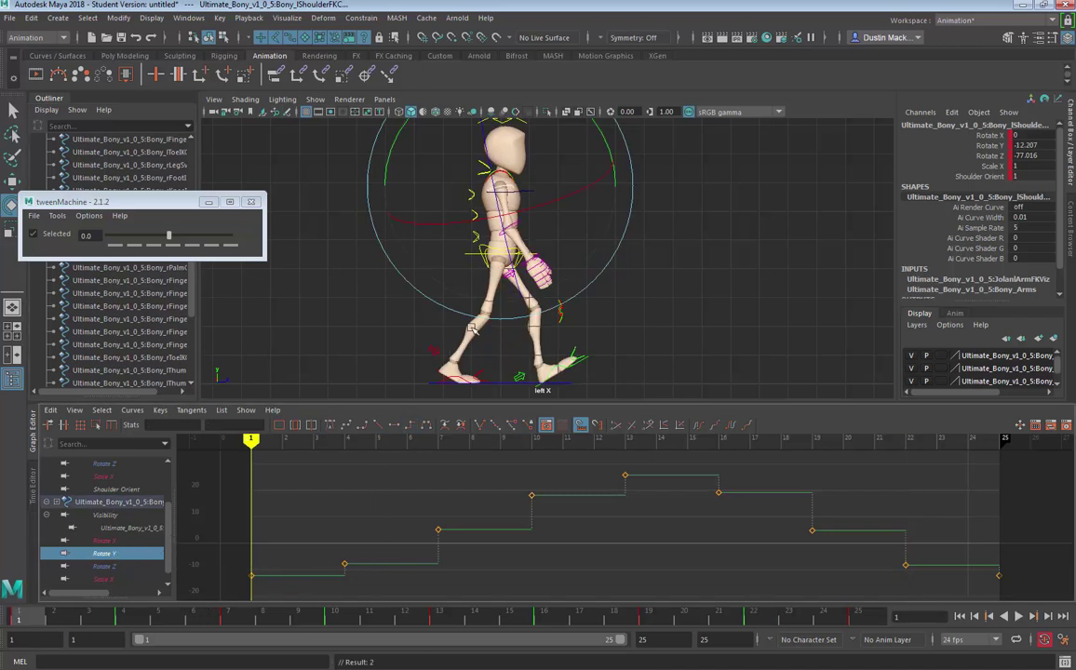
scroll(982, 477, "down", 3)
left_click_drag(928, 461, 226, 620)
middle_click_drag(611, 495, 607, 531, "shift")
key("ctrl+z")
key("f")
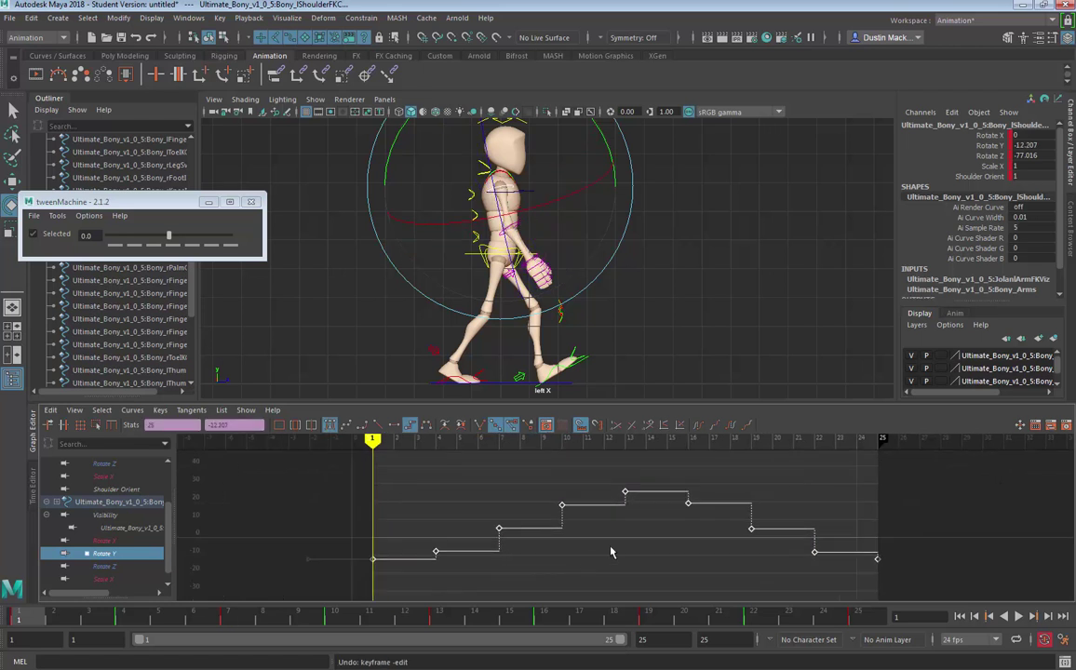
Step: Flip the left shoulder's Rotate Y curve by scaling its keys, put frames 1 and 25 at 20.478, and play back the walk
key("w")
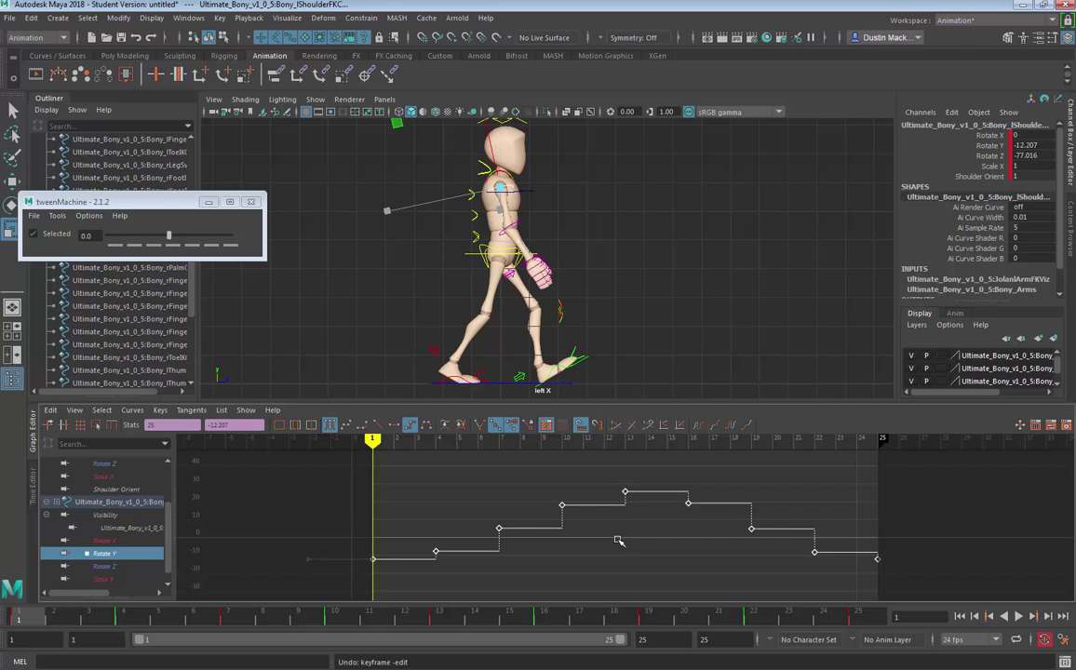
middle_click_drag(619, 541, 615, 593, "shift")
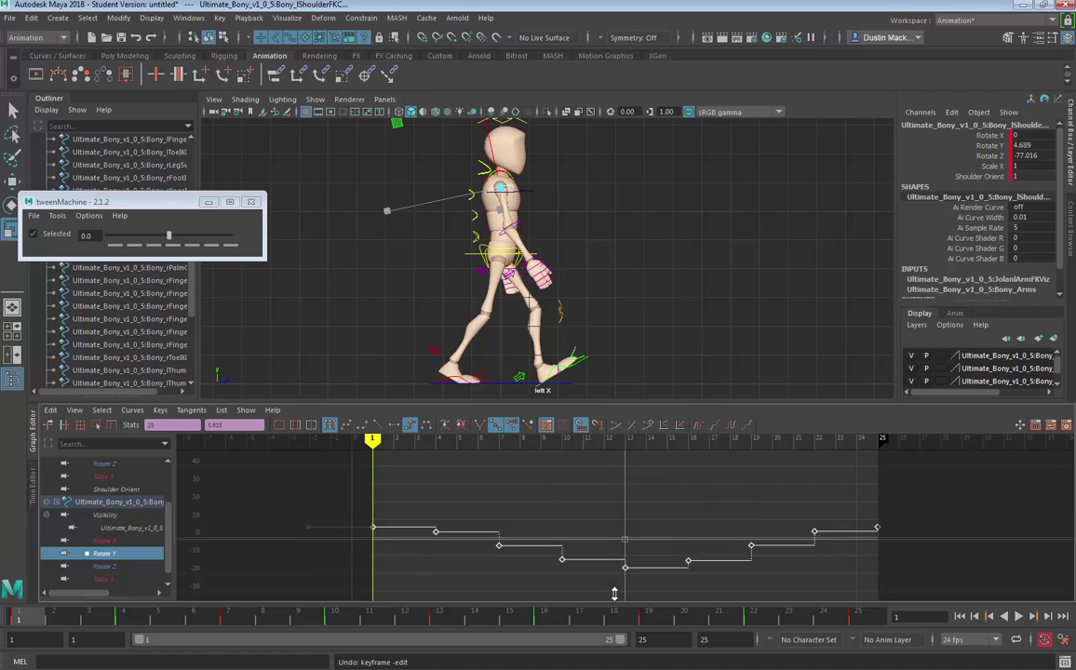
key("ctrl+z")
mouse_move(612, 551)
middle_mouse_down("shift")
mouse_move(620, 523)
mouse_move(615, 603)
mouse_move(624, 553)
middle_mouse_up("shift")
key("w")
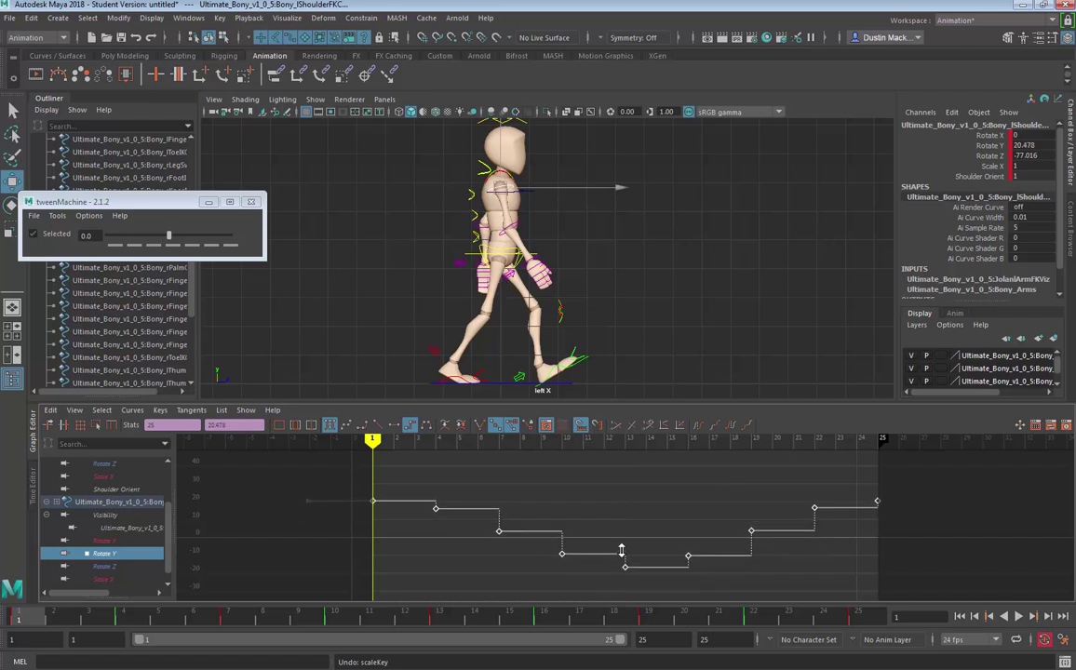
key("alt+v")
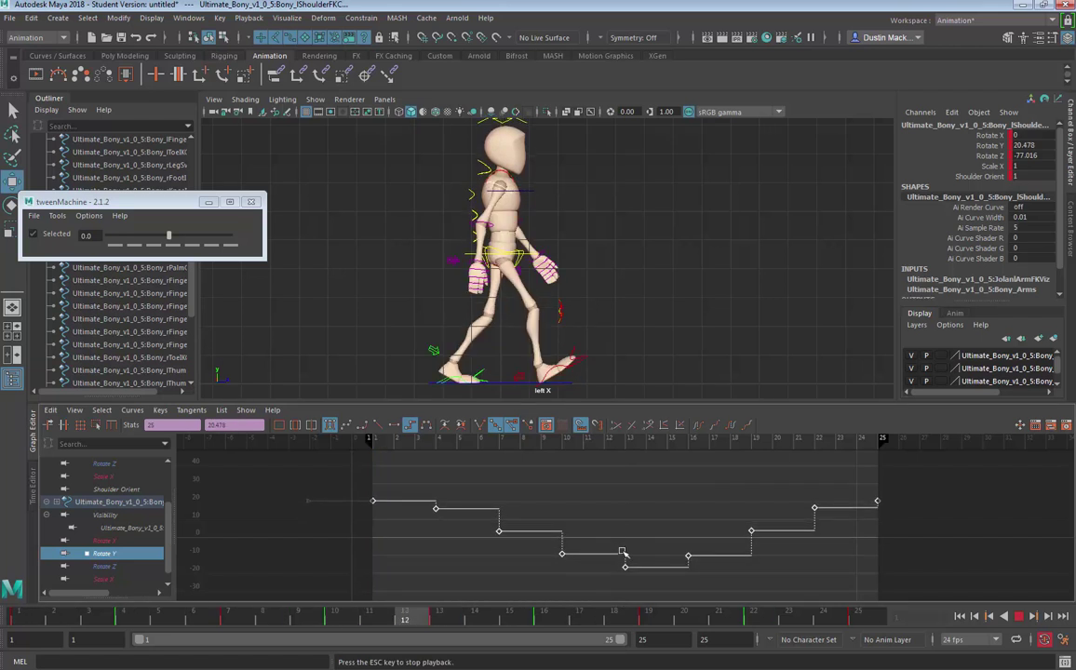
key("Escape")
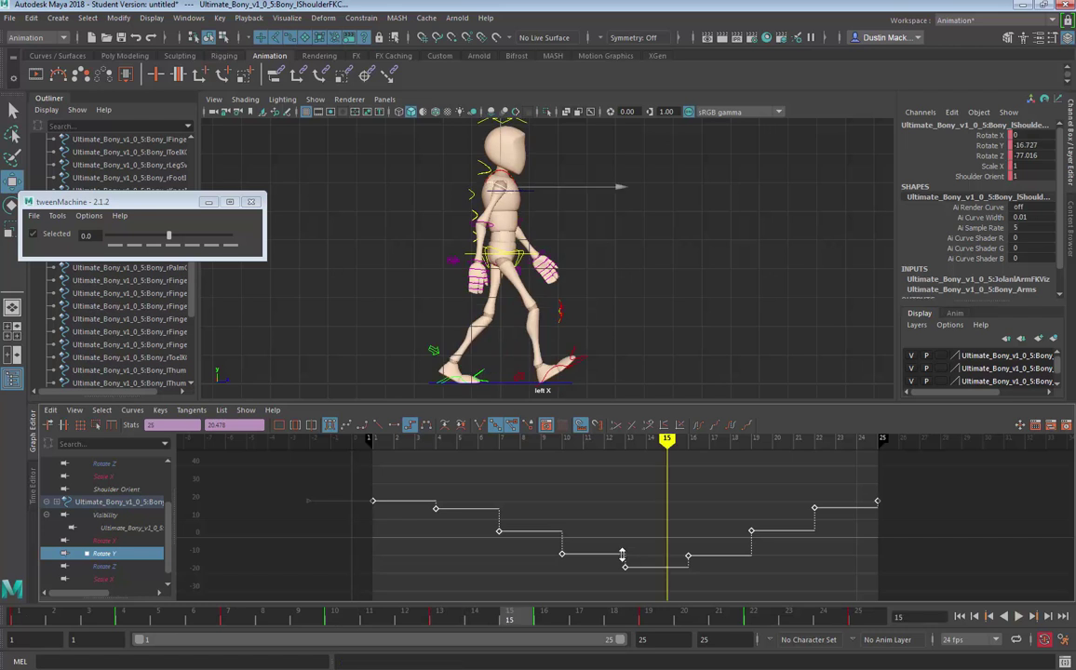
Step: Raise the whole left shoulder Rotate Y curve to 24.427 at frames 1 and 25 and play back the arm swing
middle_click_drag(623, 555, 625, 544, "shift")
key("alt+v")
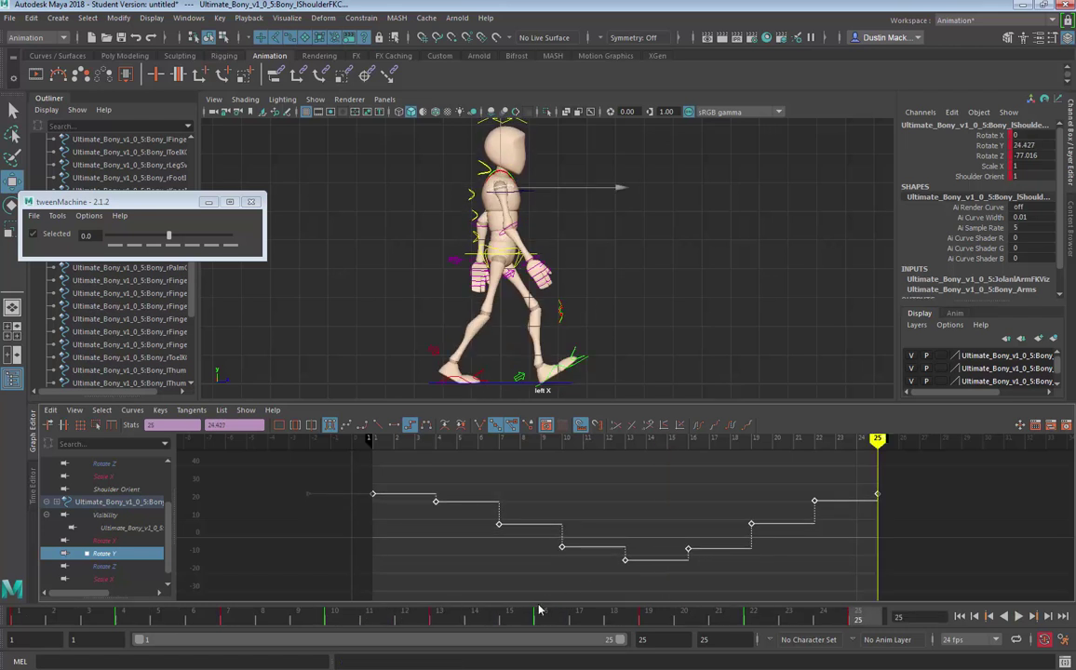
key("Escape")
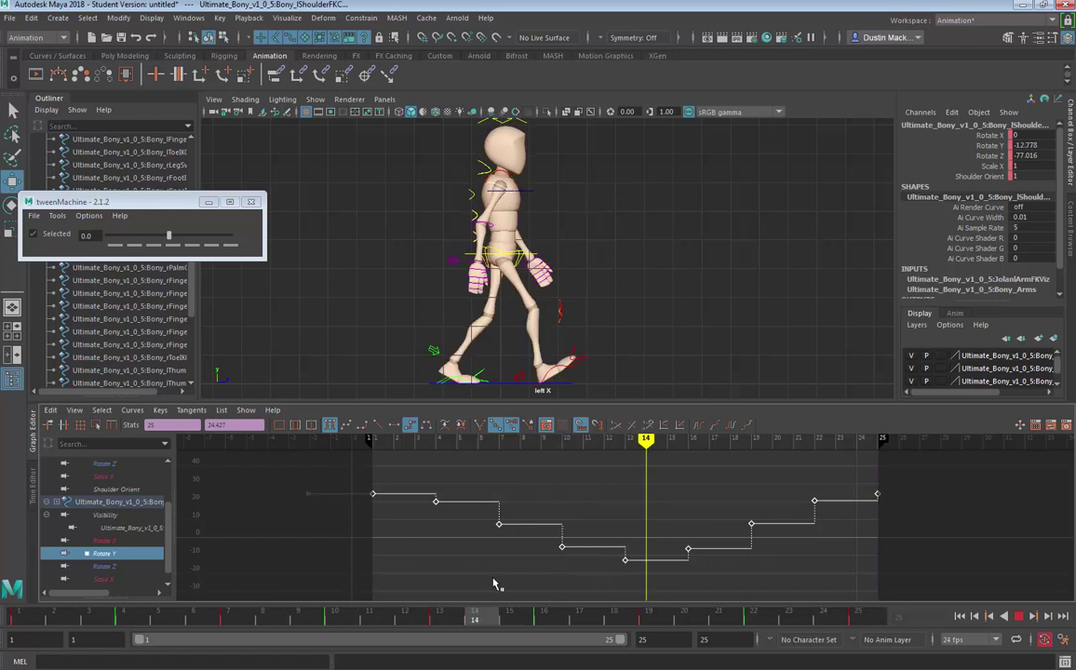
Step: Lower the left shoulder's Rotate Y key at frame 10 to about -10 and play back the walk
left_click(620, 511)
left_click_drag(716, 530, 629, 578)
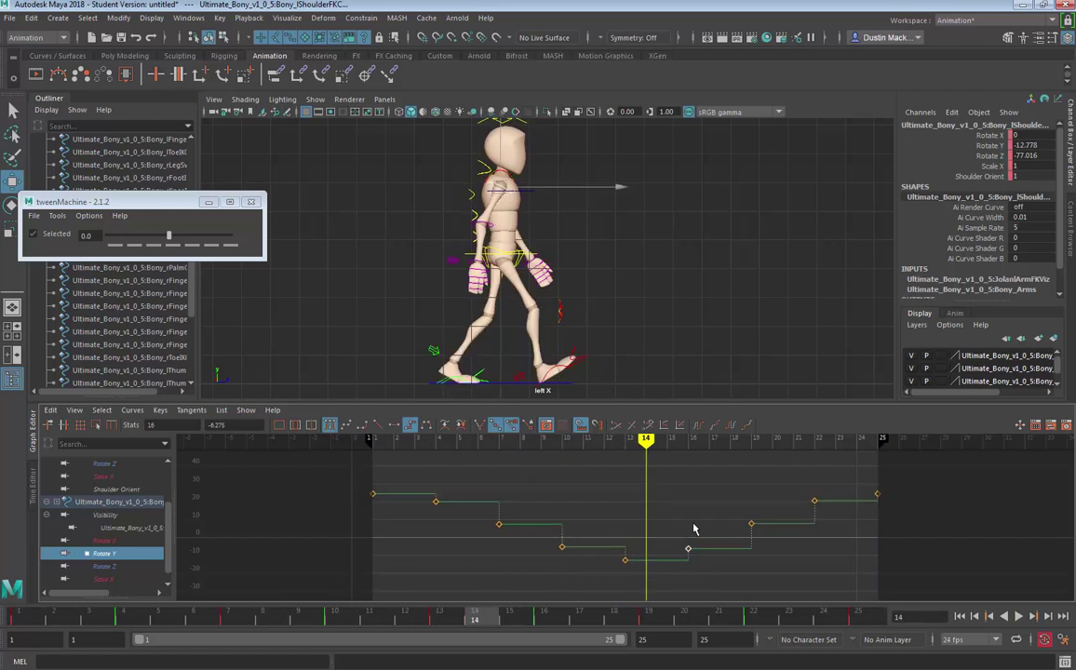
left_click_drag(627, 518, 546, 553)
middle_click_drag(547, 554, 547, 562, "shift")
left_click_drag(625, 527, 725, 554)
key("alt+v")
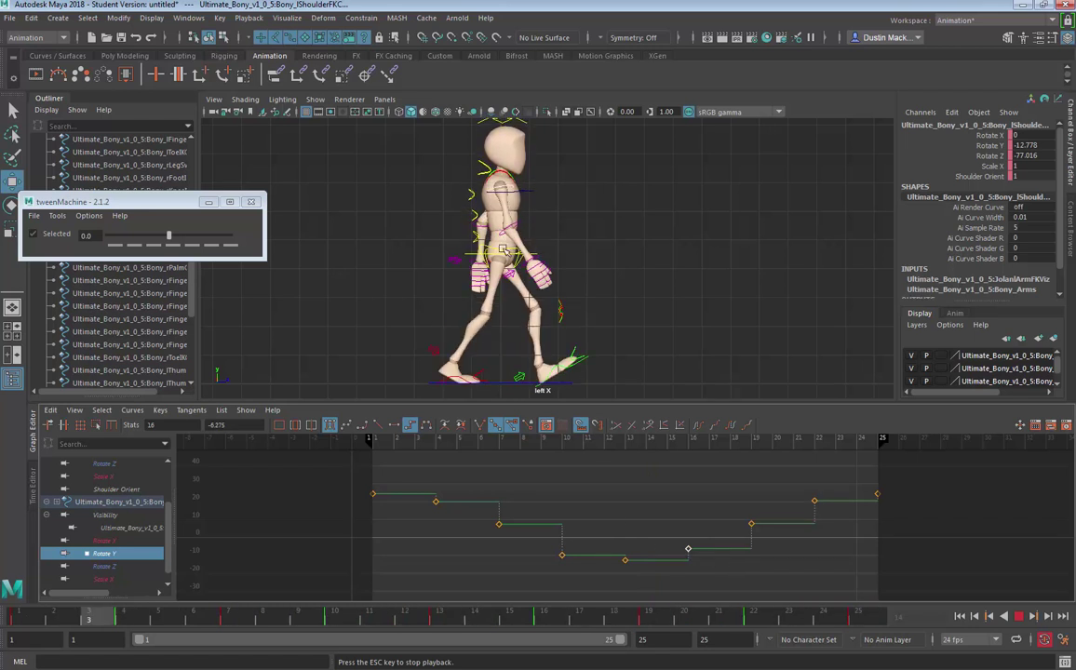
key("Escape")
Step: Isolate the right shoulder's Rotate Y curve and raise its keys at frames 10 and 16 to about 22 and 20
scroll(121, 516, "down", 1)
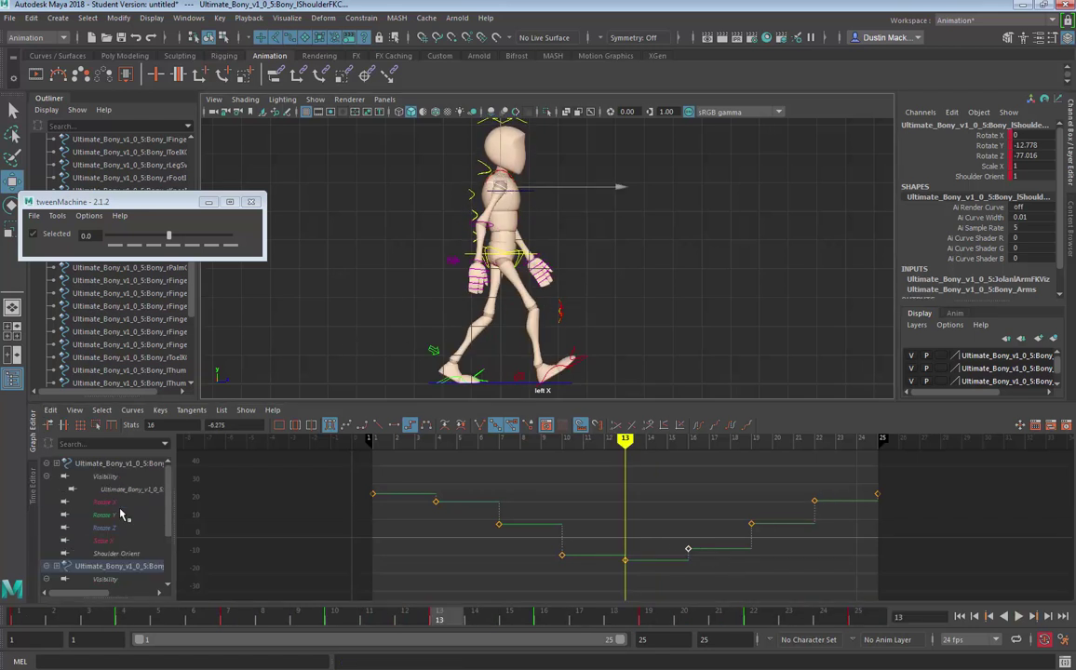
left_click(121, 517)
left_click_drag(518, 517, 508, 515)
middle_click_drag(510, 510, 510, 503, "shift")
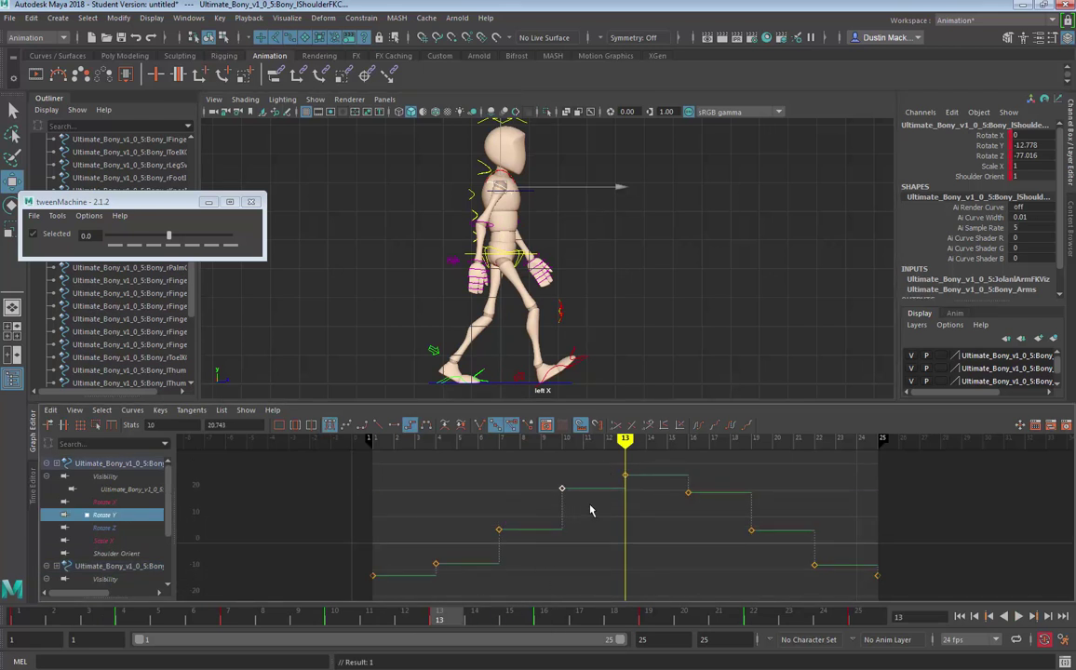
middle_click_drag(589, 499, 593, 501, "shift")
middle_click_drag(667, 504, 668, 504, "shift")
Step: Set the right shoulder's Rotate Y keys to about 9 at frame 7, 6.276 at frame 19 and -9.23 at frame 22, and play back
left_click_drag(530, 510, 473, 545)
middle_click_drag(473, 545, 471, 524, "shift")
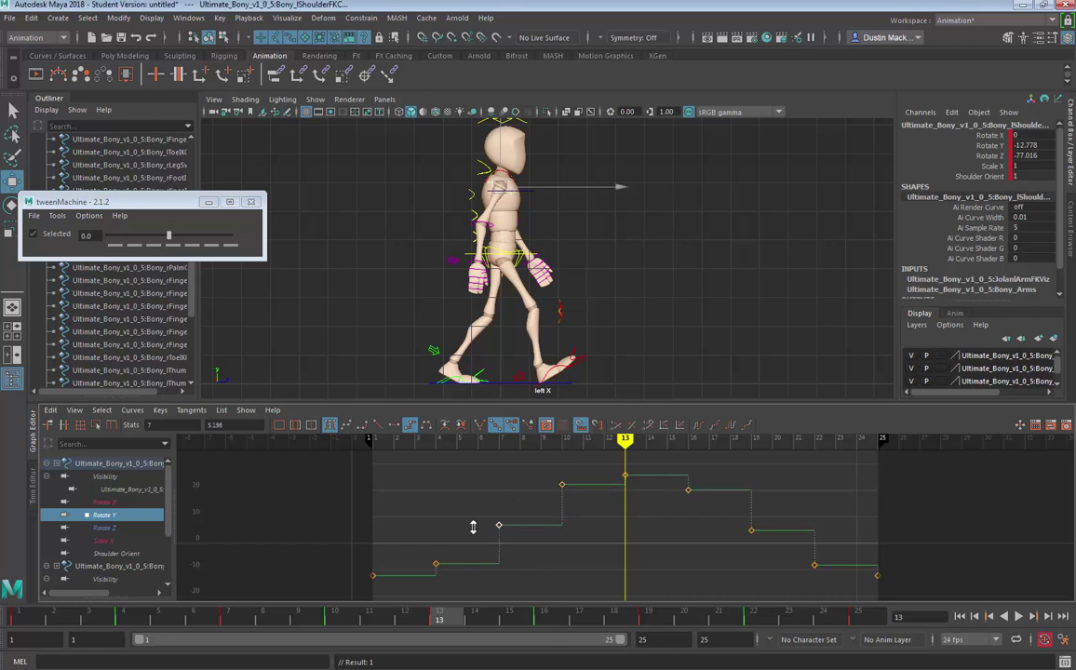
left_click_drag(802, 506, 688, 554)
middle_click_drag(688, 554, 687, 542, "shift")
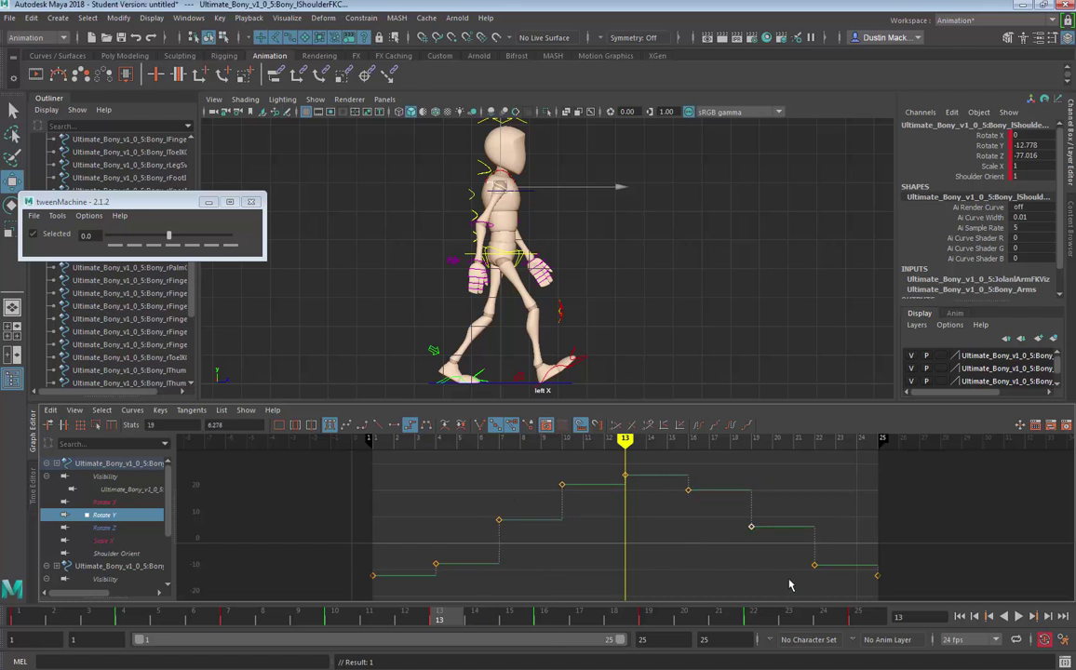
left_click_drag(845, 544, 789, 585)
mouse_move(788, 586)
middle_mouse_down("shift")
mouse_move(779, 585)
mouse_move(788, 587)
middle_mouse_up("shift")
key("alt+v")
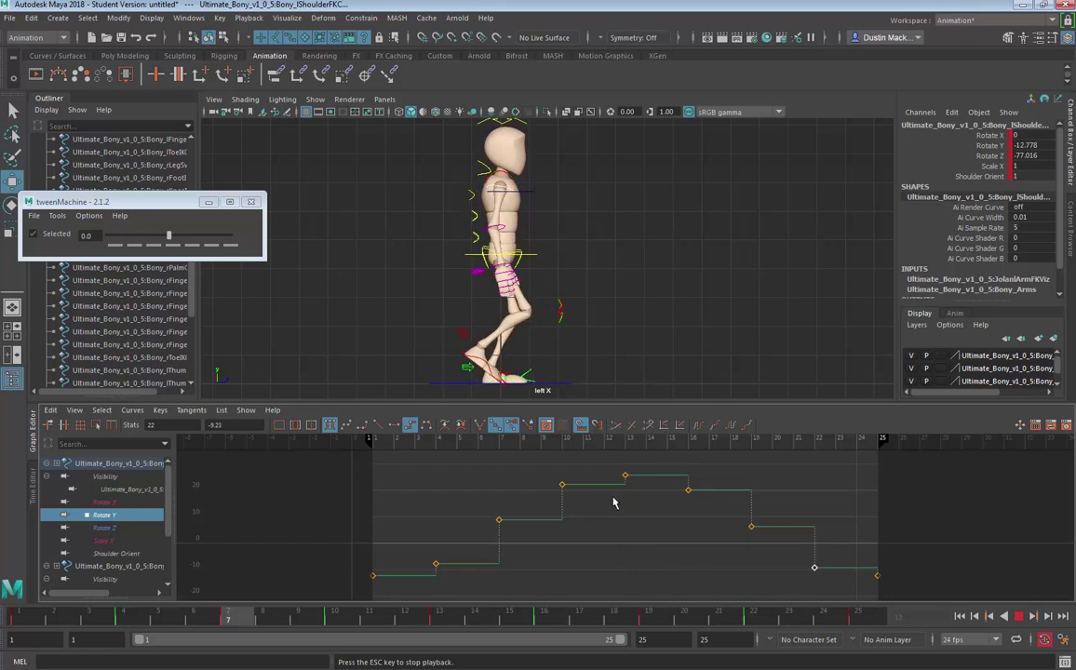
key("Escape")
Step: Select the right elbow control, isolate its Rotate Y curve, and rotate the elbow to -26.479 at frame 4
key("q")
left_click(492, 233)
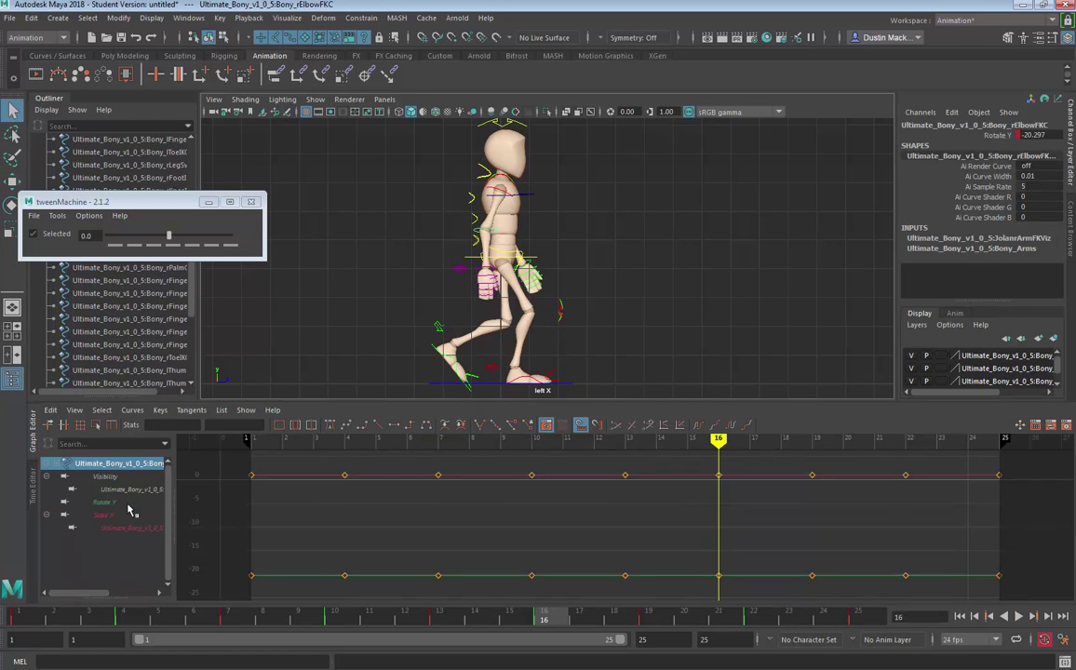
left_click(129, 503)
key("alt+shift+v")
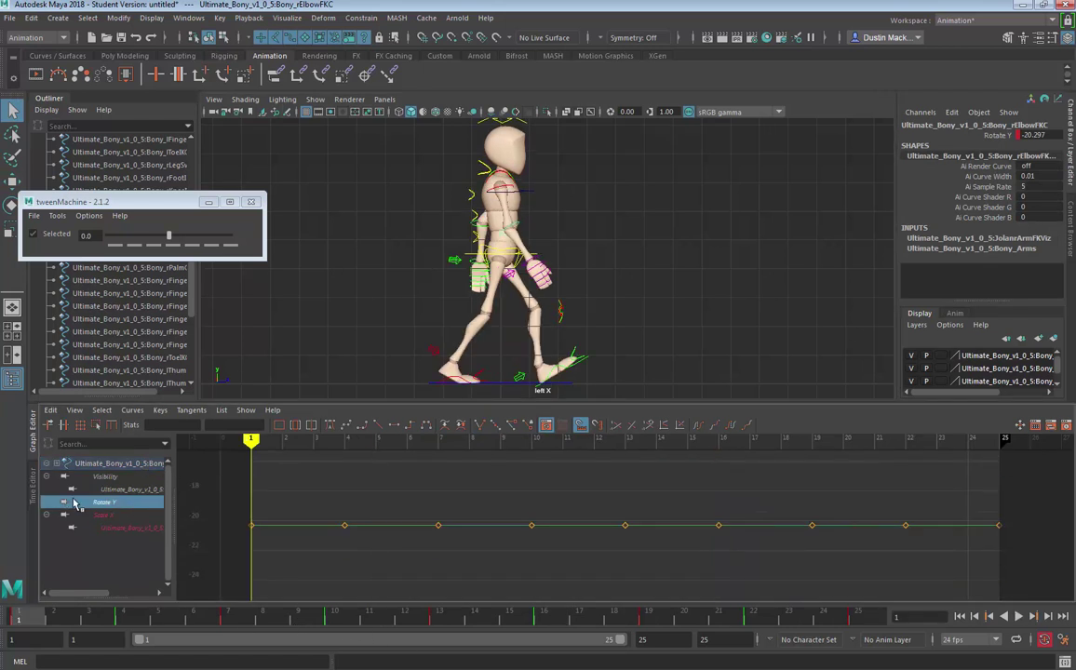
key("e")
key("alt+v")
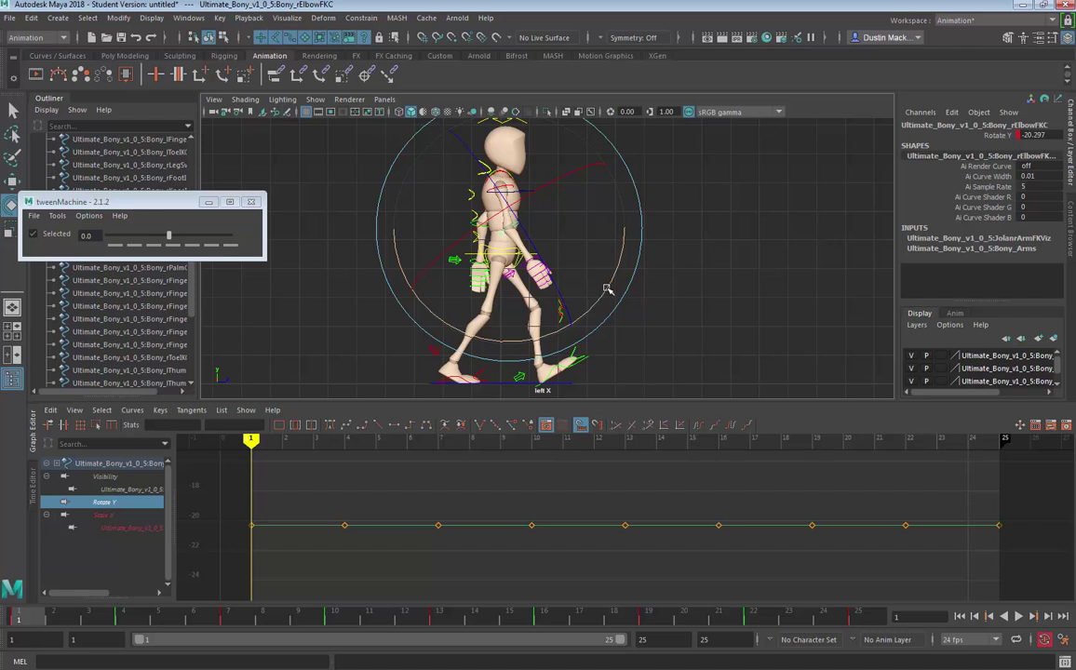
key(".")
mouse_move(602, 295)
left_mouse_down()
mouse_move(562, 308)
mouse_move(586, 321)
mouse_move(587, 310)
left_mouse_up()
Step: Rotate the right elbow at frames 7, 10, 16, 19 and 22, with about -16 at frame 16 and -17 at frame 22, and play back
key(".")
key(".")
key(".")
key(".")
key(".")
key(".")
key(".")
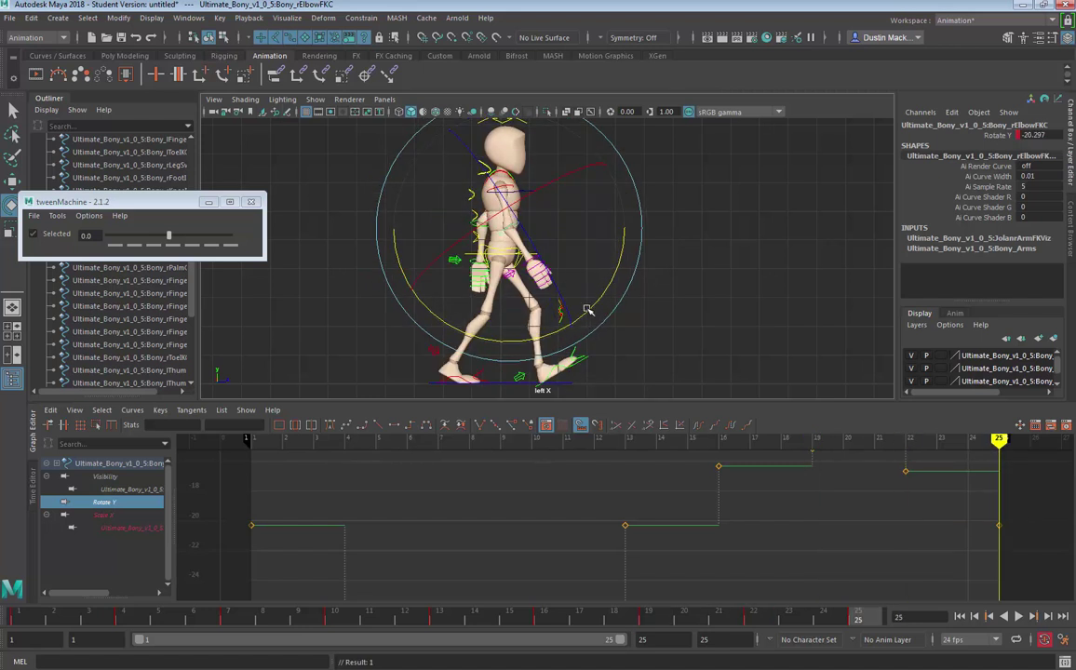
key(".")
key("alt+v")
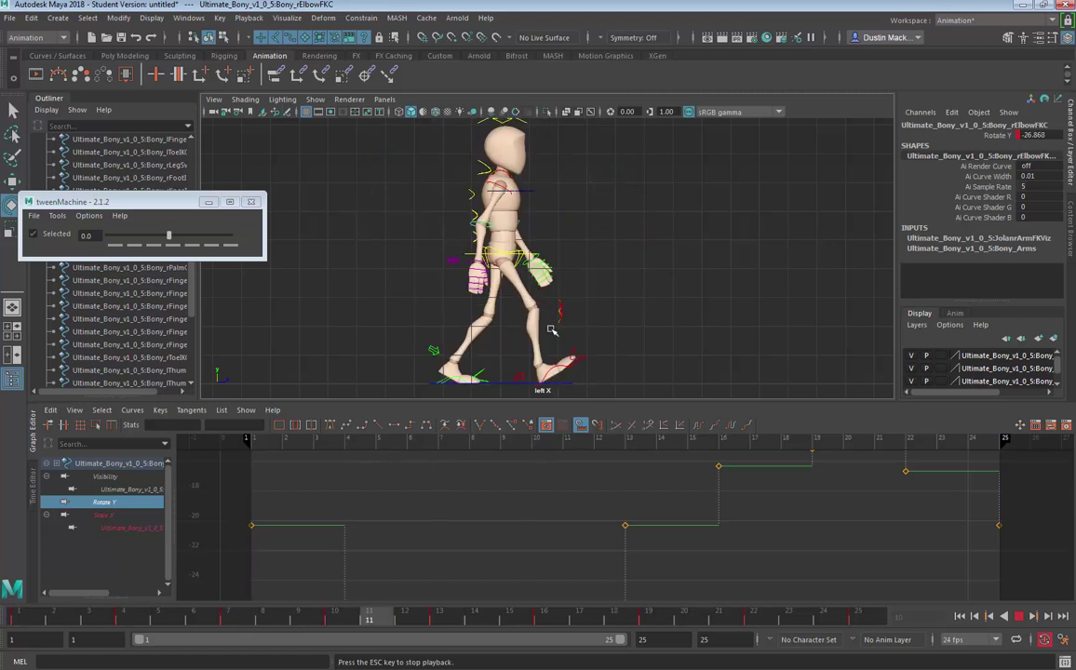
key("Escape")
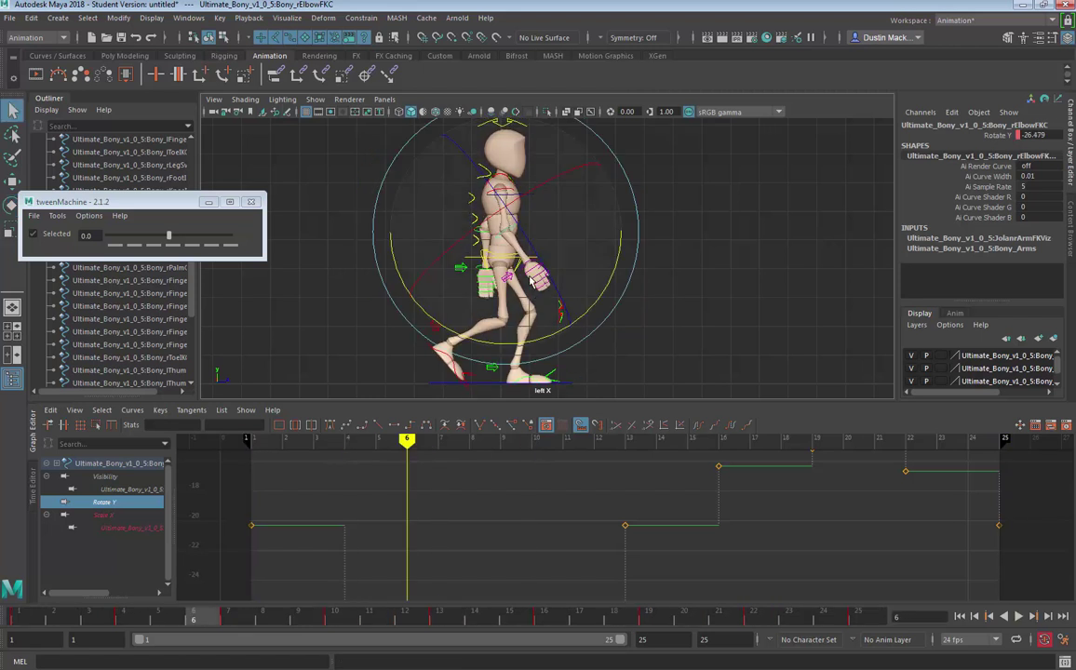
Step: Select the right wrist control and rotate it in Y on the keyed frames from 4 to 13, reaching -4.713 at frame 13
key("q")
key("Down")
key("alt+shift+v")
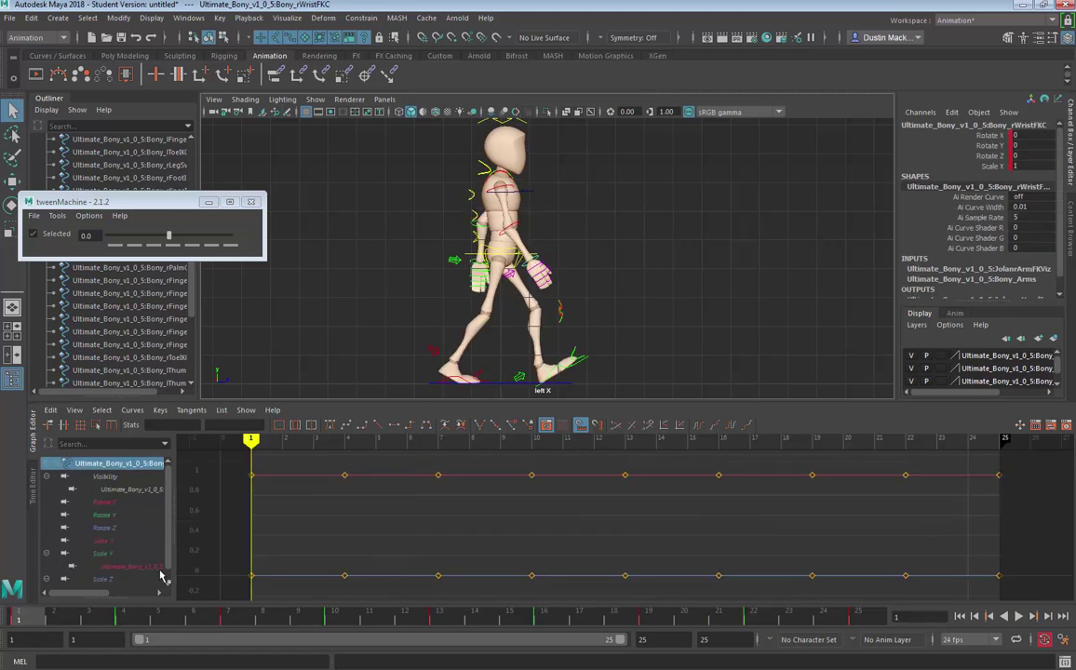
key("e")
key("period")
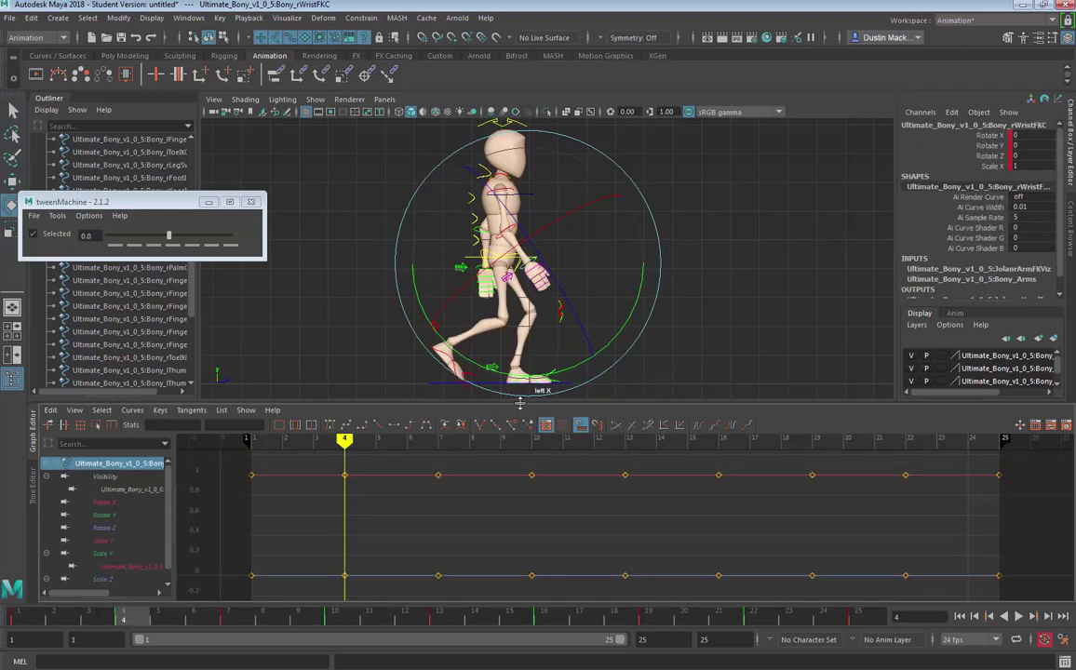
key("period")
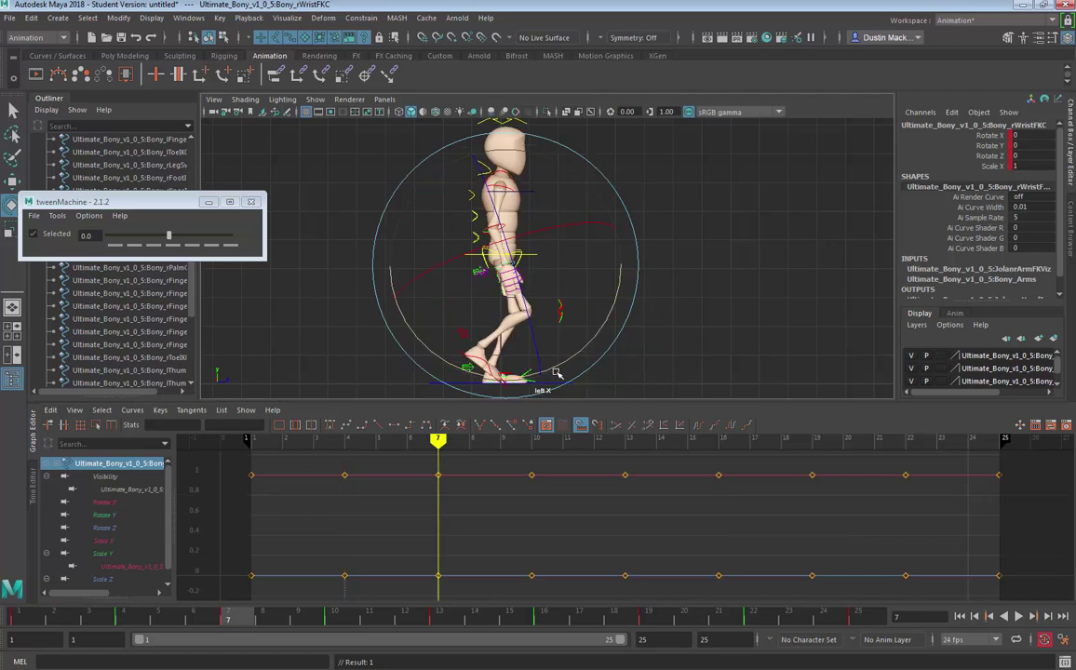
key("period")
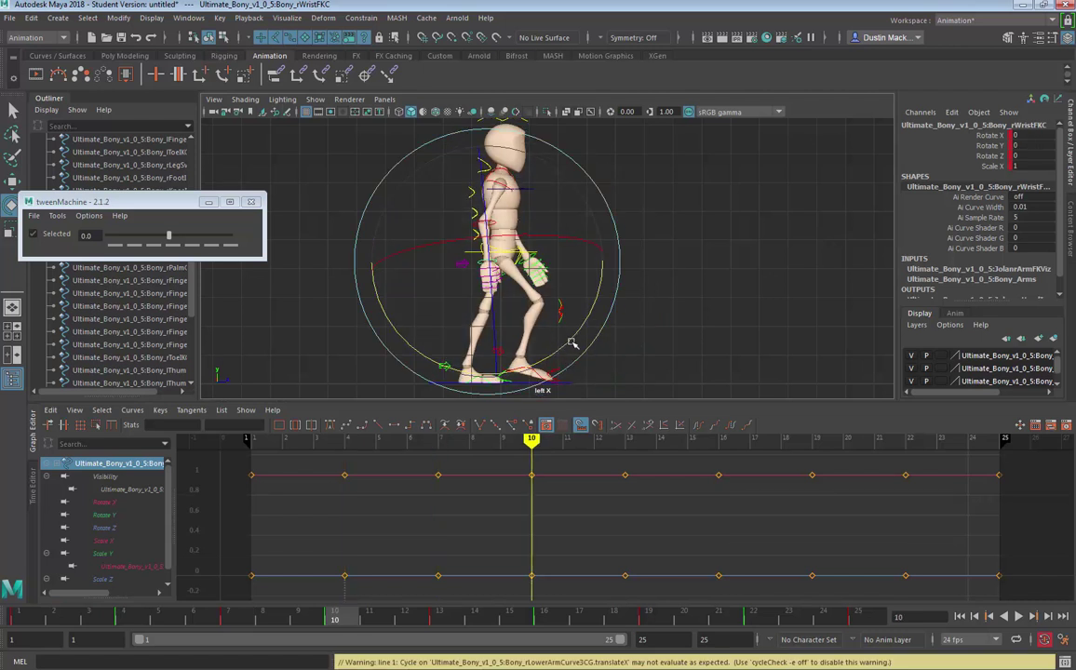
key("period")
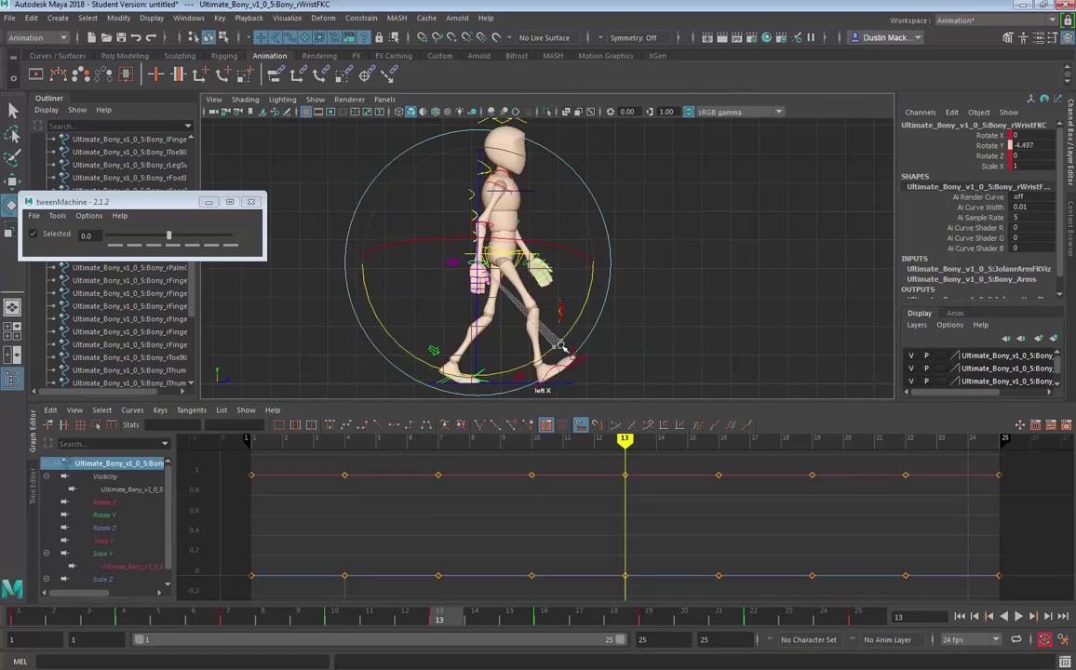
key("period")
key("comma")
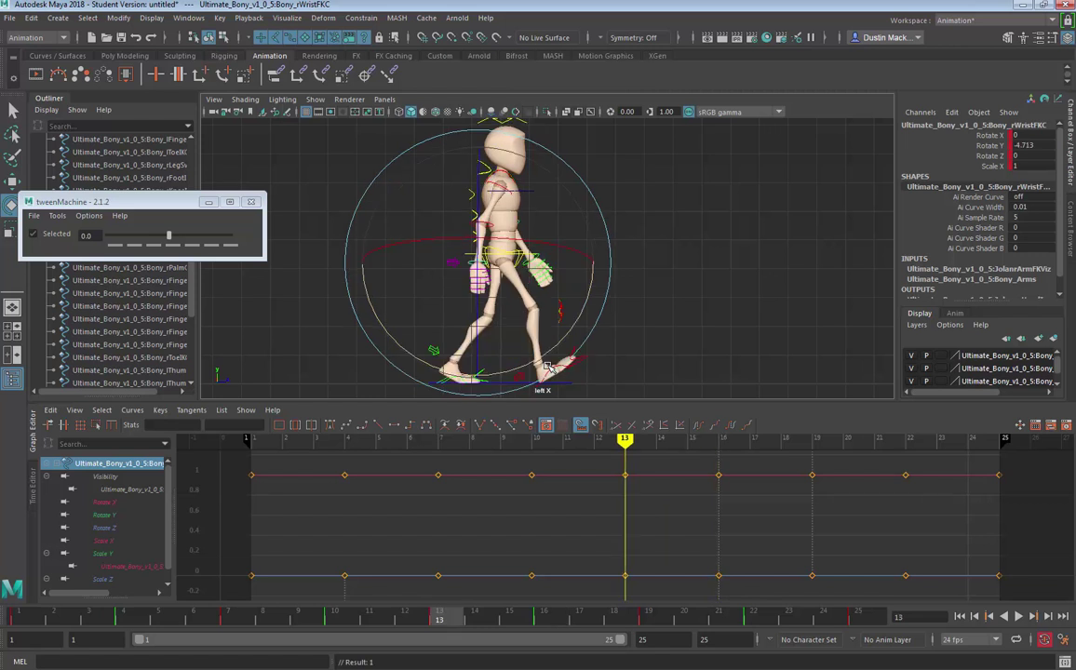
key("comma")
Step: Rotate the right wrist in Y to 5.563 at frame 16, 6.337 at frame 19 and 3.783 at frame 25
key("period")
key("period")
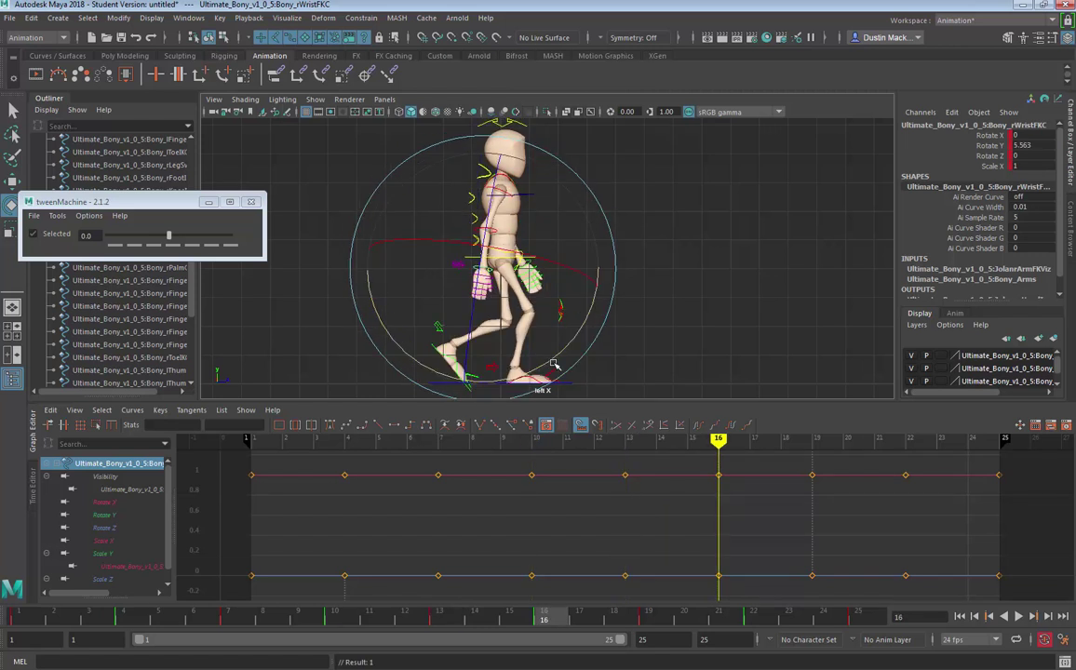
key("period")
key("period")
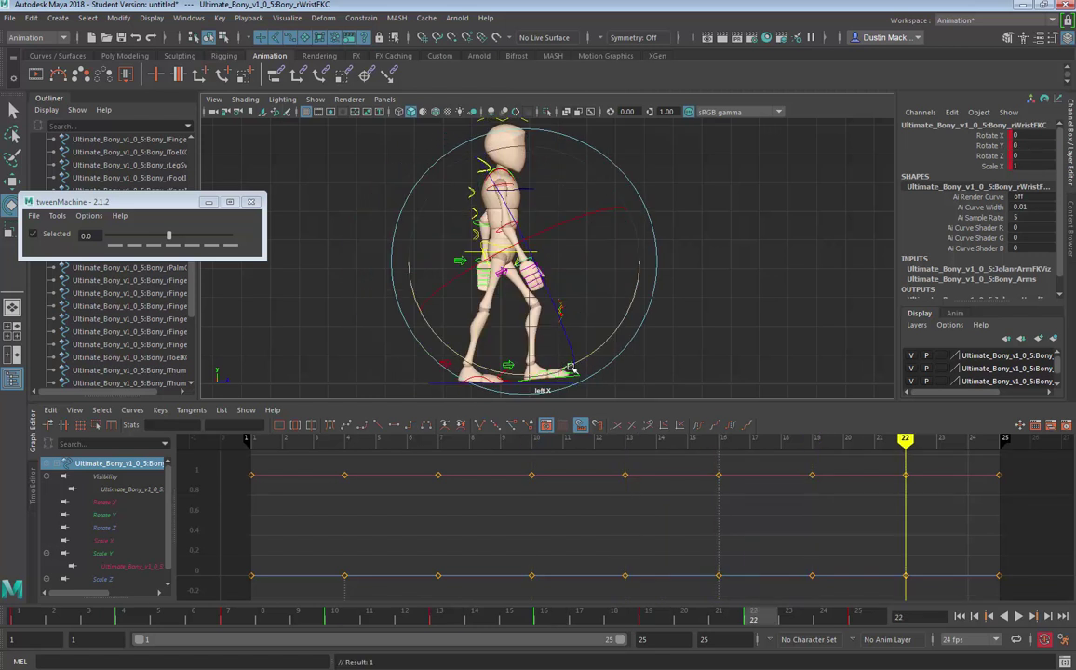
key("period")
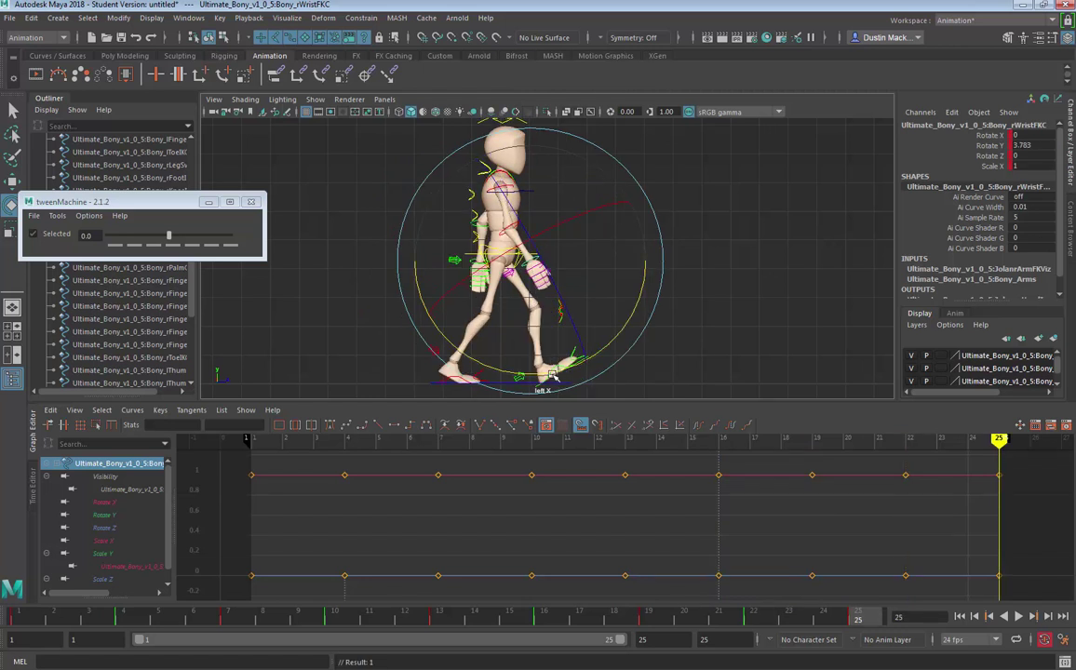
Step: Copy the right wrist's frame 25 pose to frame 1, giving Rotate Y 3.783, and play back the loop
key("alt+shift+v")
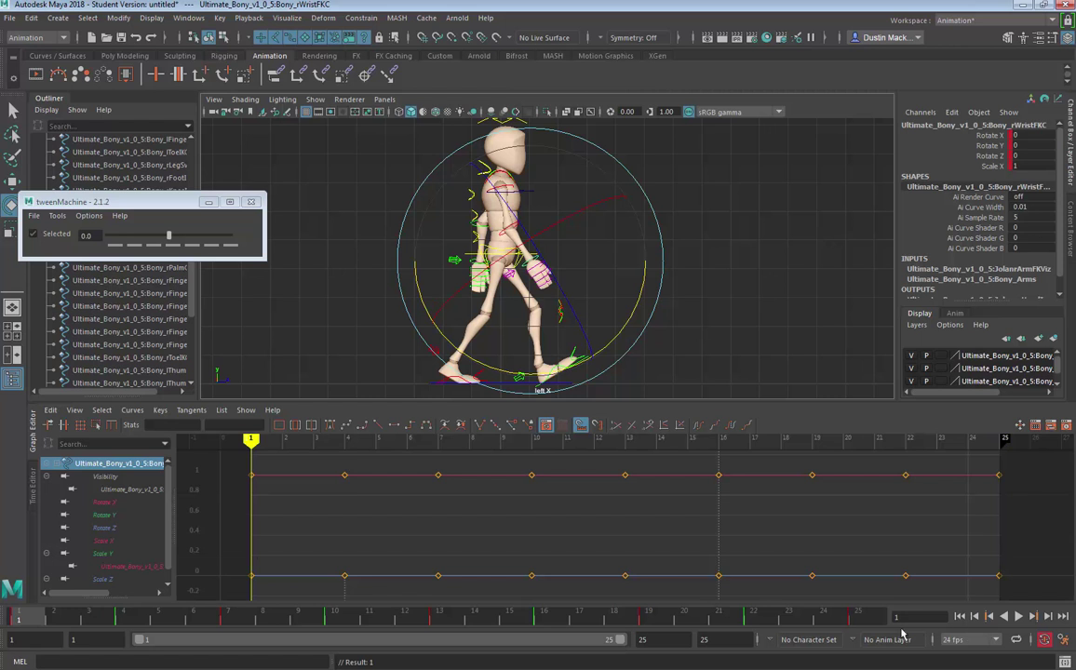
key("comma")
left_click(5, 618)
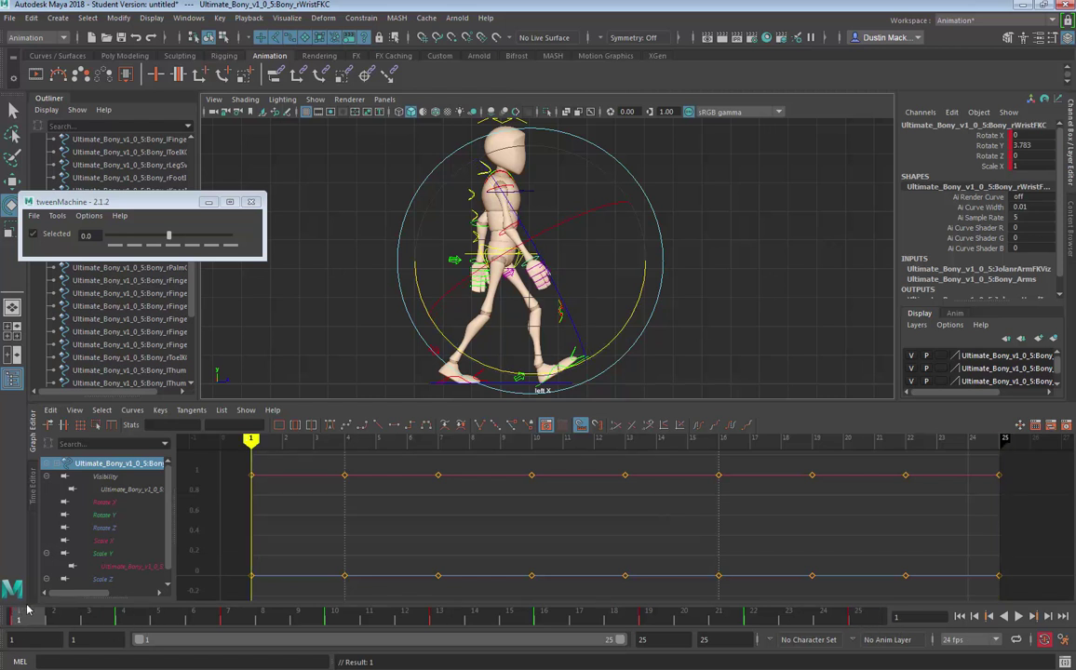
key("alt+v")
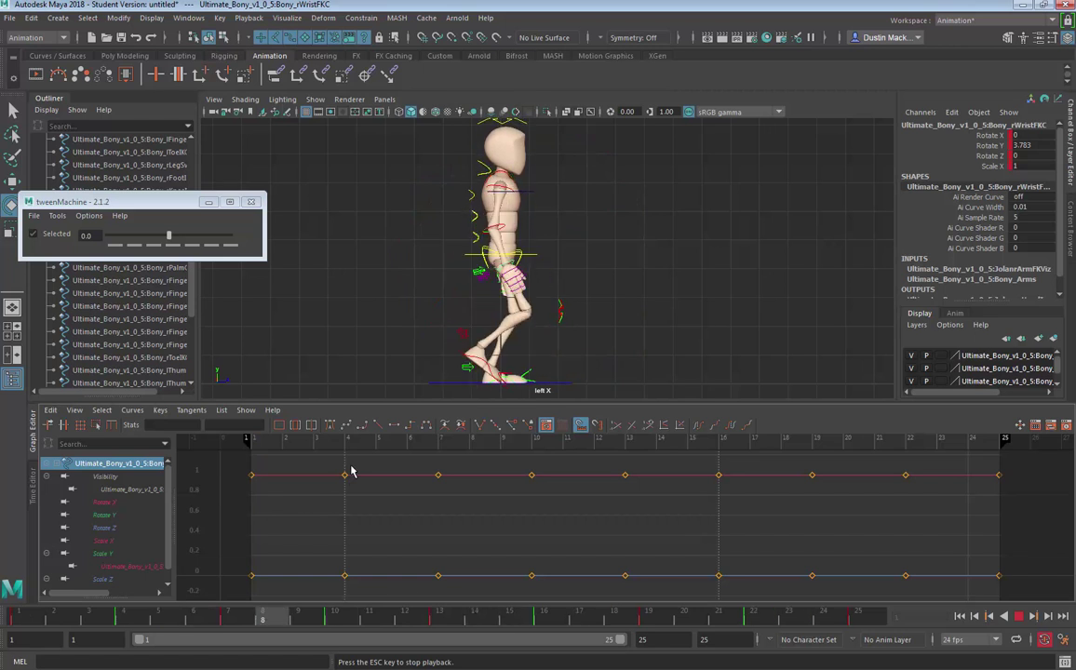
Step: Stop playback, switch to the opposite side view and select the left elbow control
key("space")
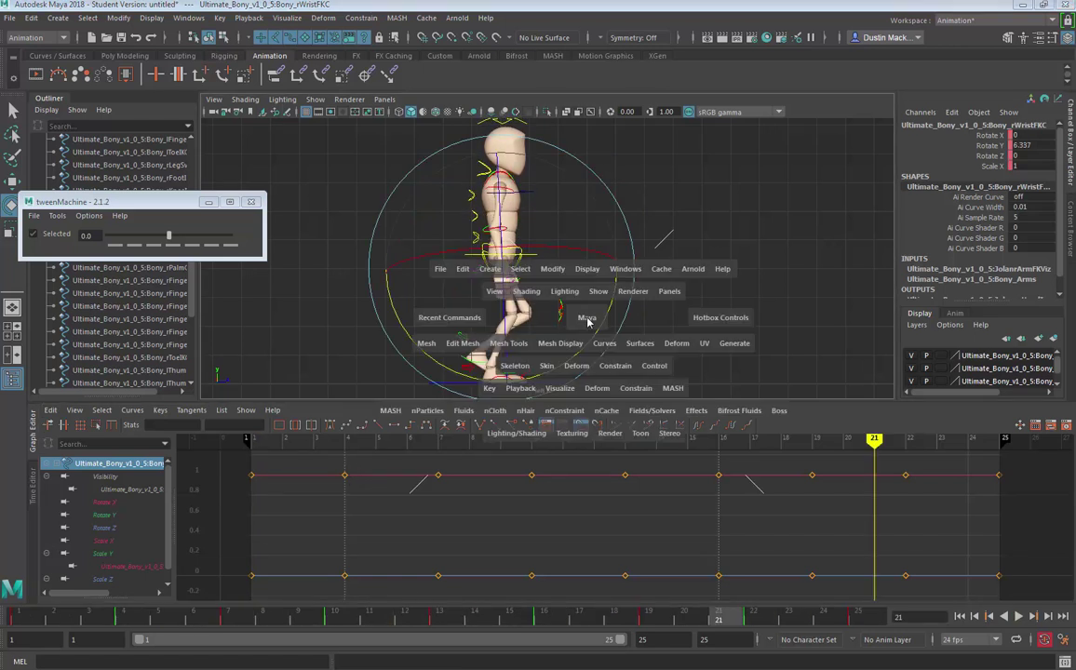
left_click_drag(588, 320, 624, 316)
middle_click_drag(625, 315, 605, 399, "alt")
key("q")
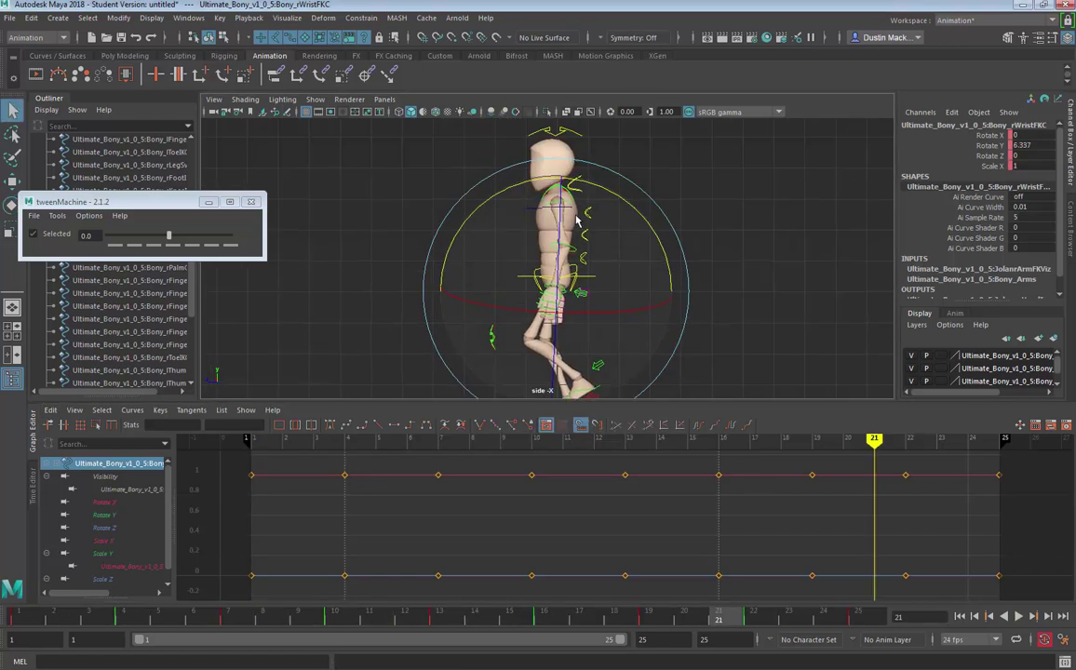
left_click(566, 207)
left_click(573, 249)
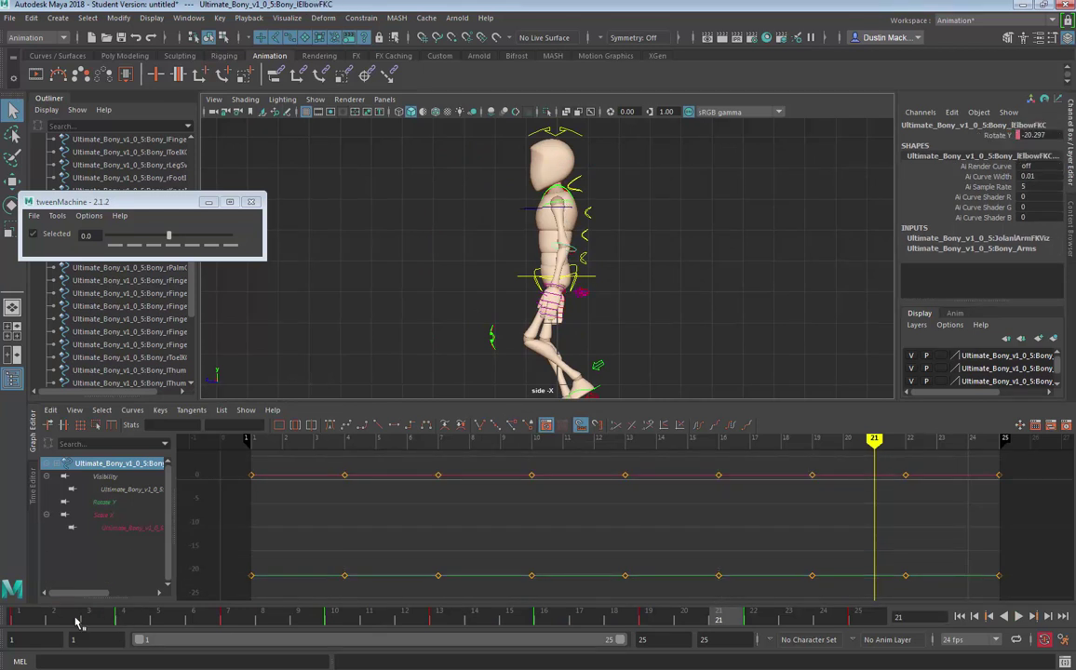
Step: Rotate the left elbow in Y at frames 16, 19 and 22, with about -26 at frame 19 and -25 at frame 22
left_click(26, 620)
key("e")
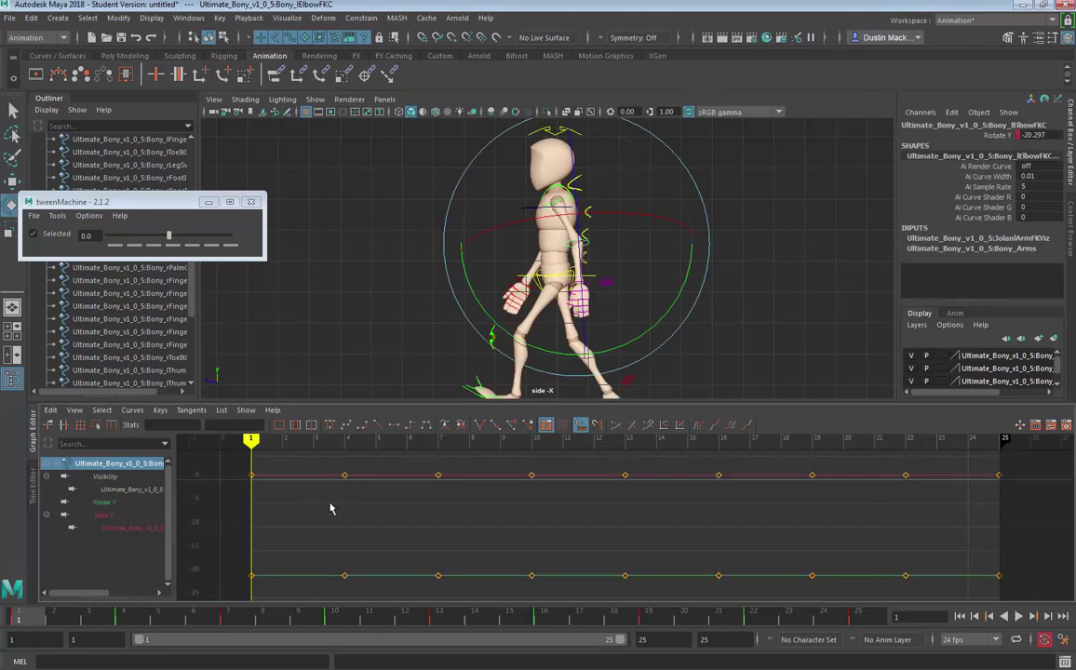
key("period")
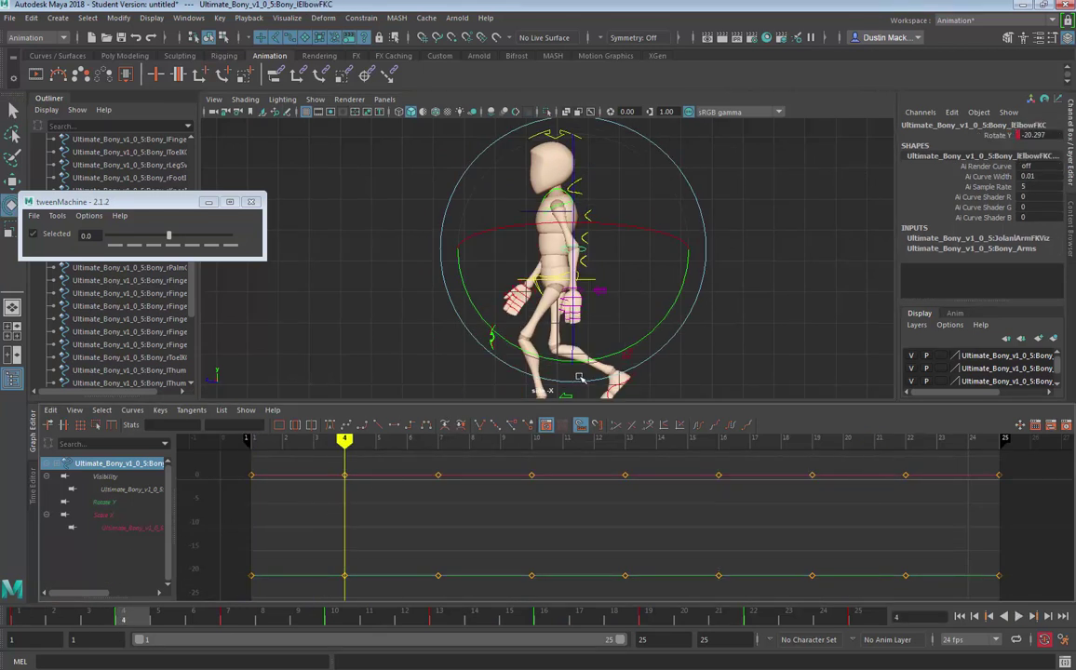
key("period")
key("period")
key("period")
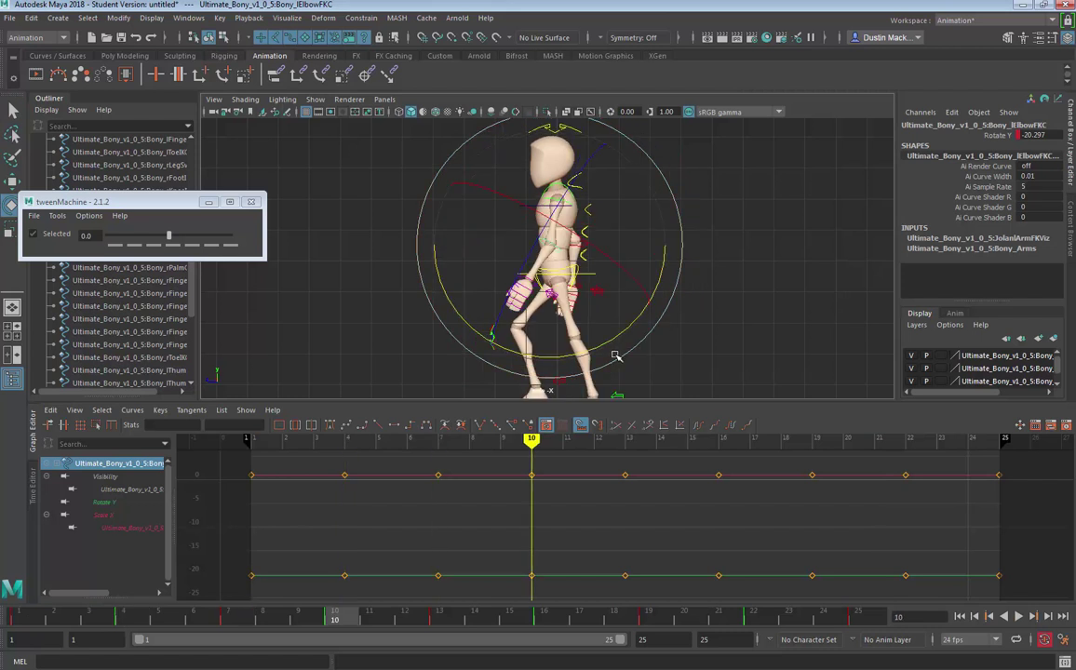
key("period")
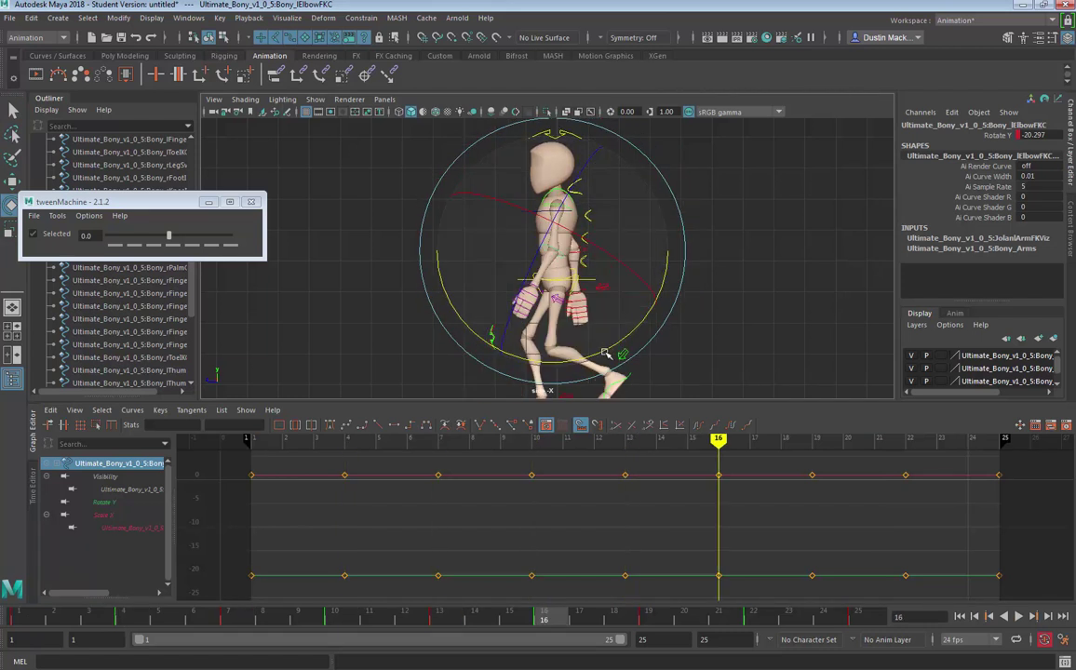
key("comma")
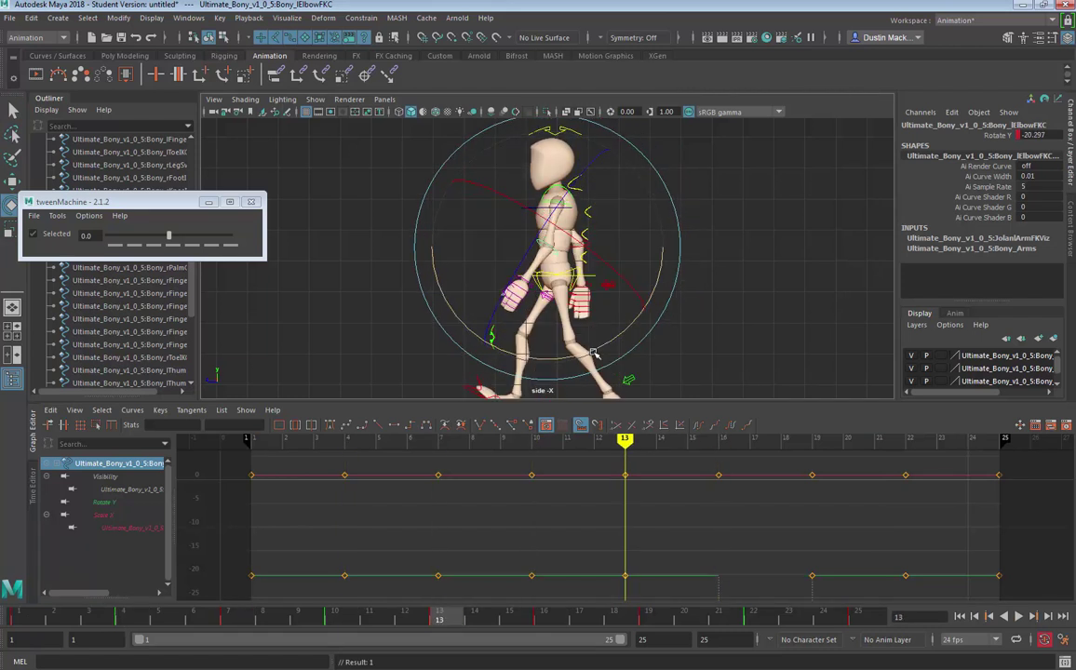
key("period")
key("period")
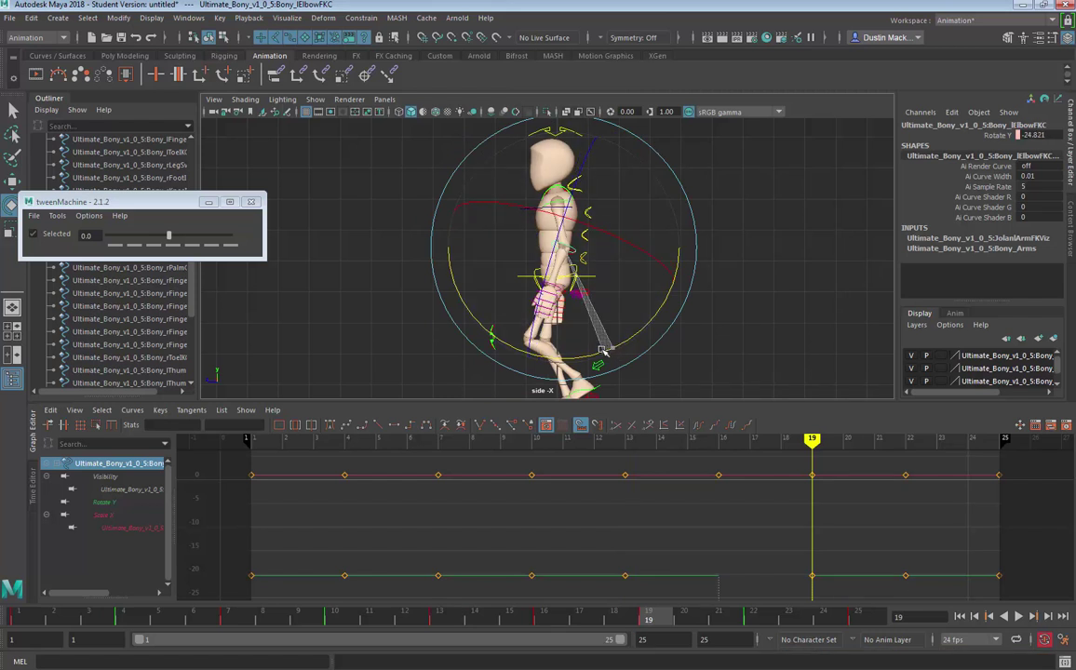
key("period")
key("period")
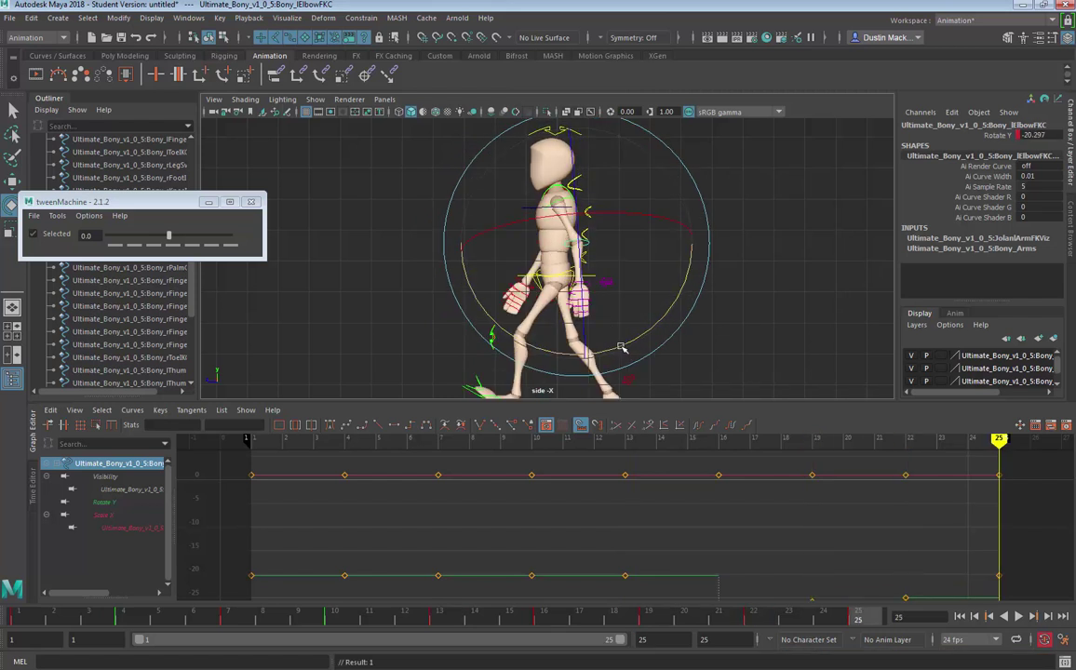
Step: Rotate the left elbow in Y to about -15 at frames 4 and 7 and -17.193 at frame 10, and play back the loop
key("period")
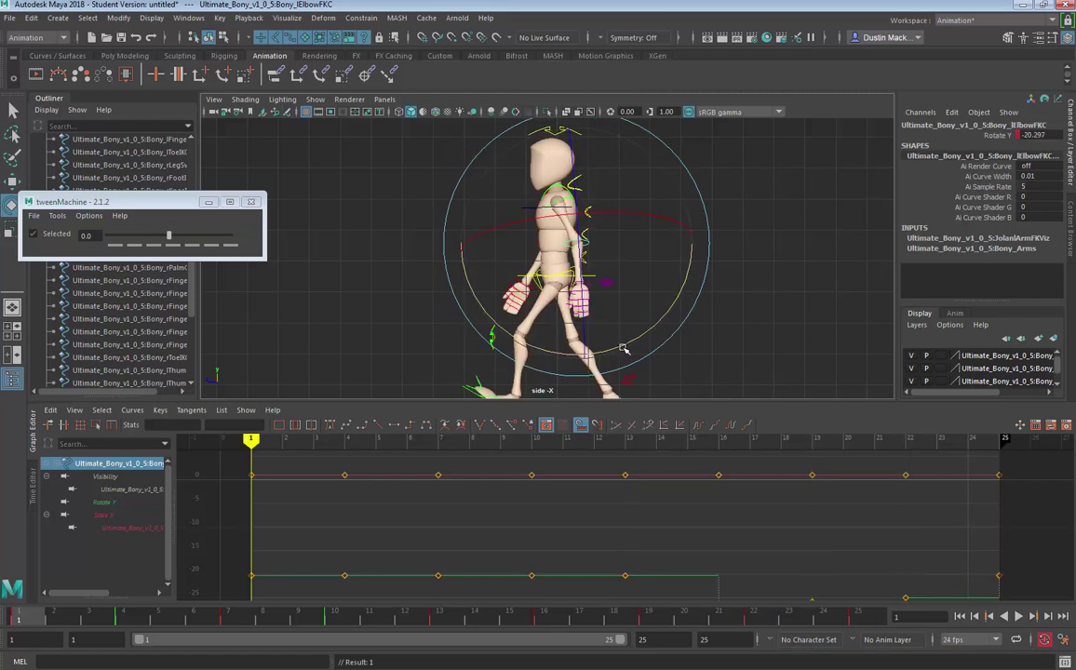
key("period")
key("period")
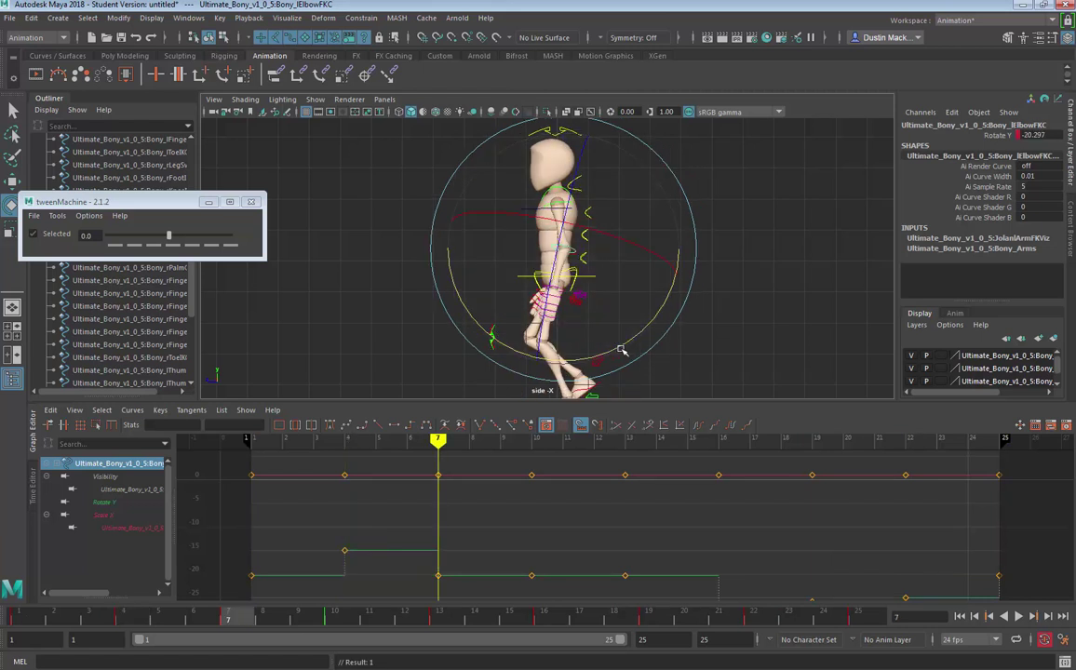
key("period")
left_click_drag(631, 346, 612, 344)
key("period")
key("comma")
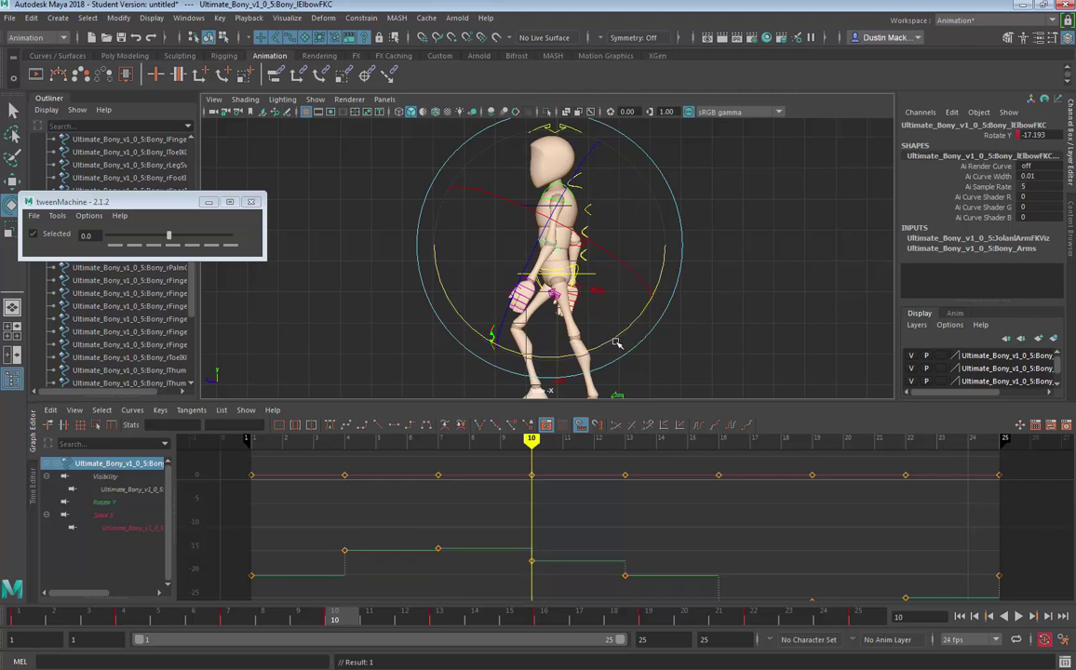
key("period")
key("period")
key("period")
key("alt+v")
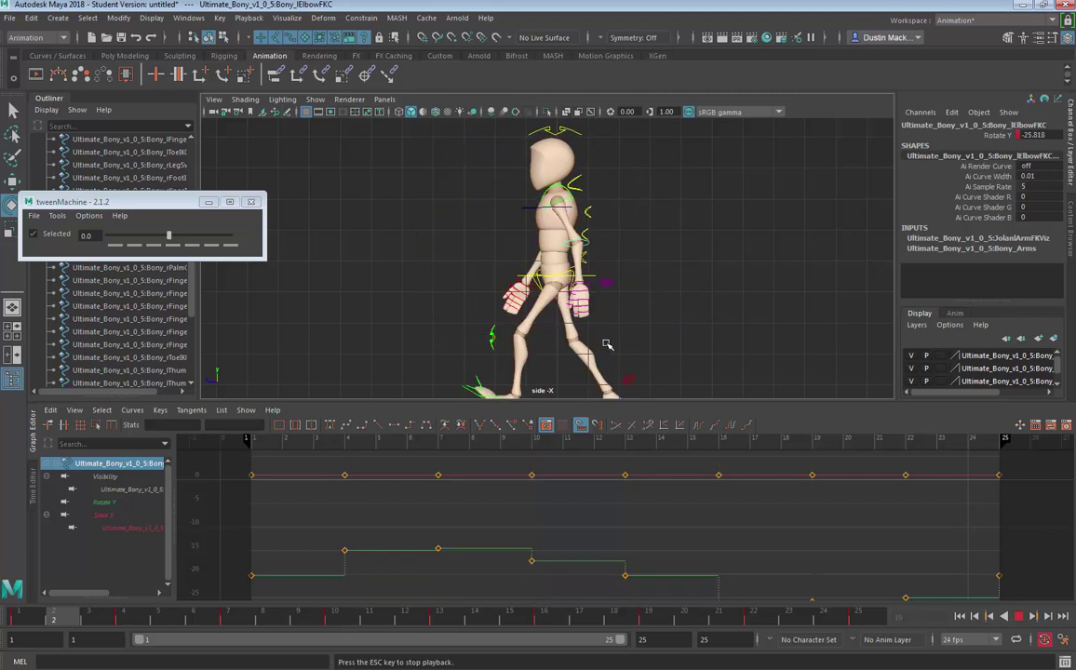
key("Escape")
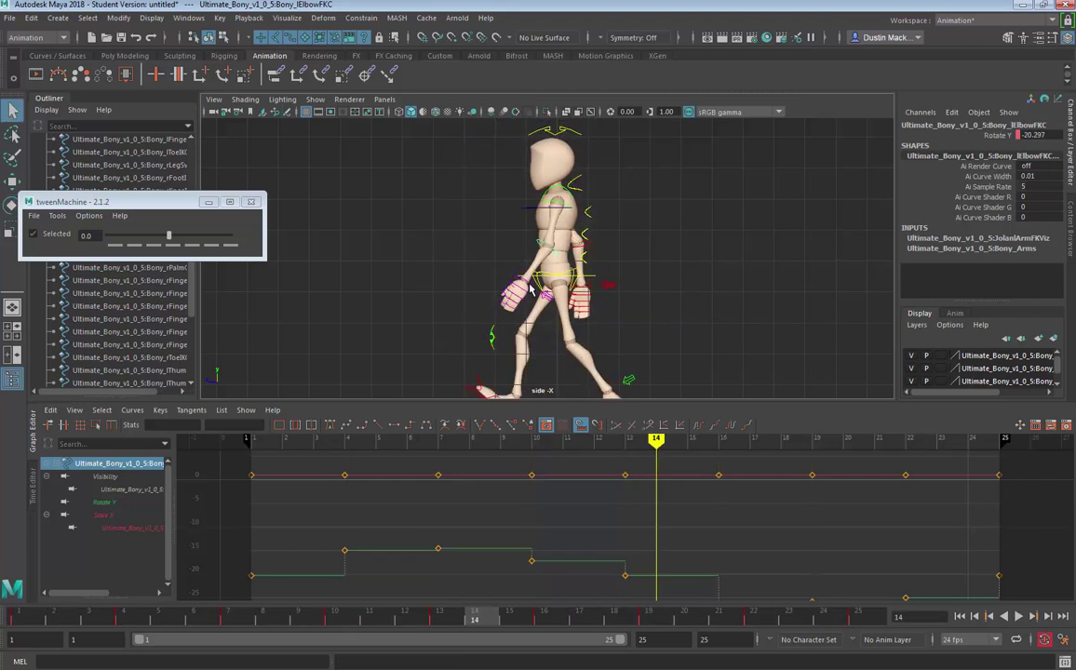
Step: Select the left wrist control and rotate it in Y at frames 16, 19 and 22, with -3.57 at frame 16 and -7.4 at frame 19
key("Down")
key("alt+shift+v")
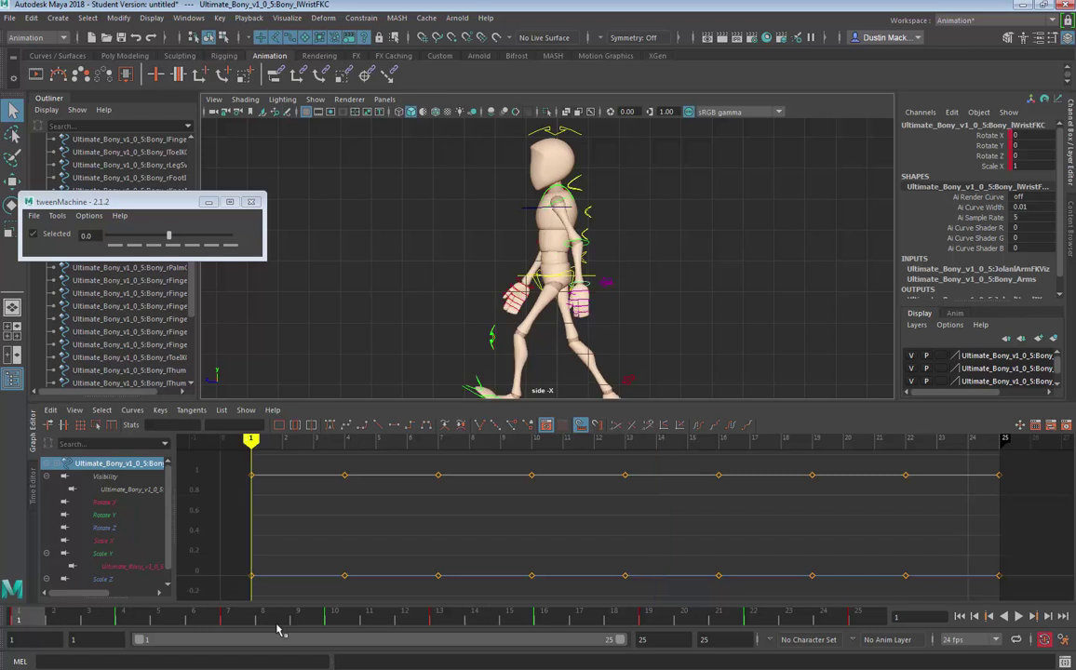
key("e")
left_click(443, 618)
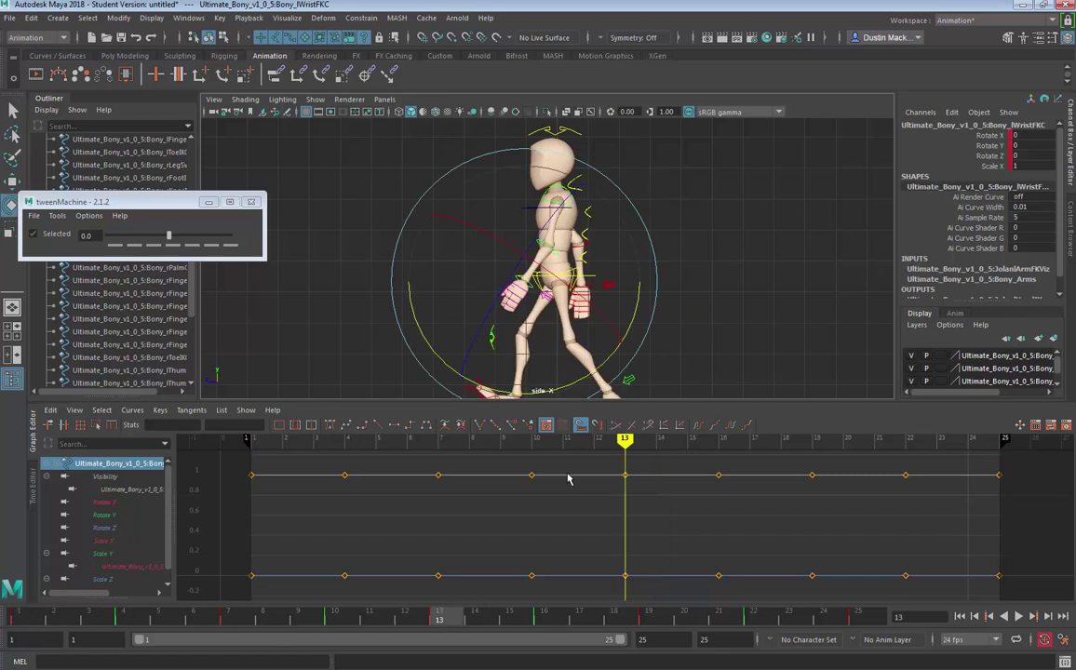
key("period")
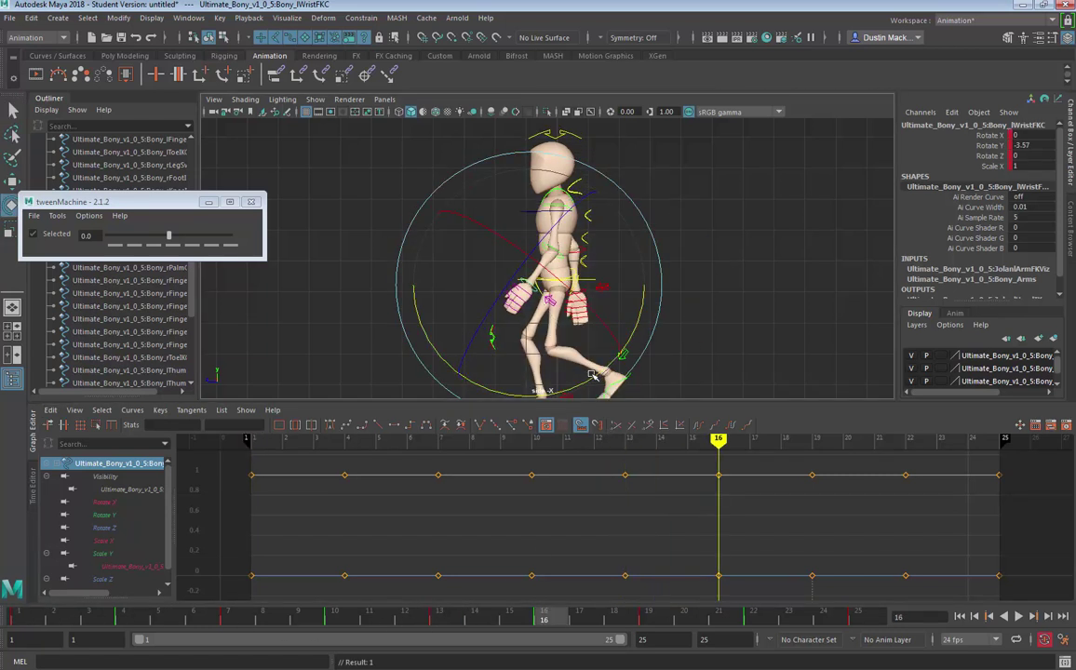
key("period")
key("period")
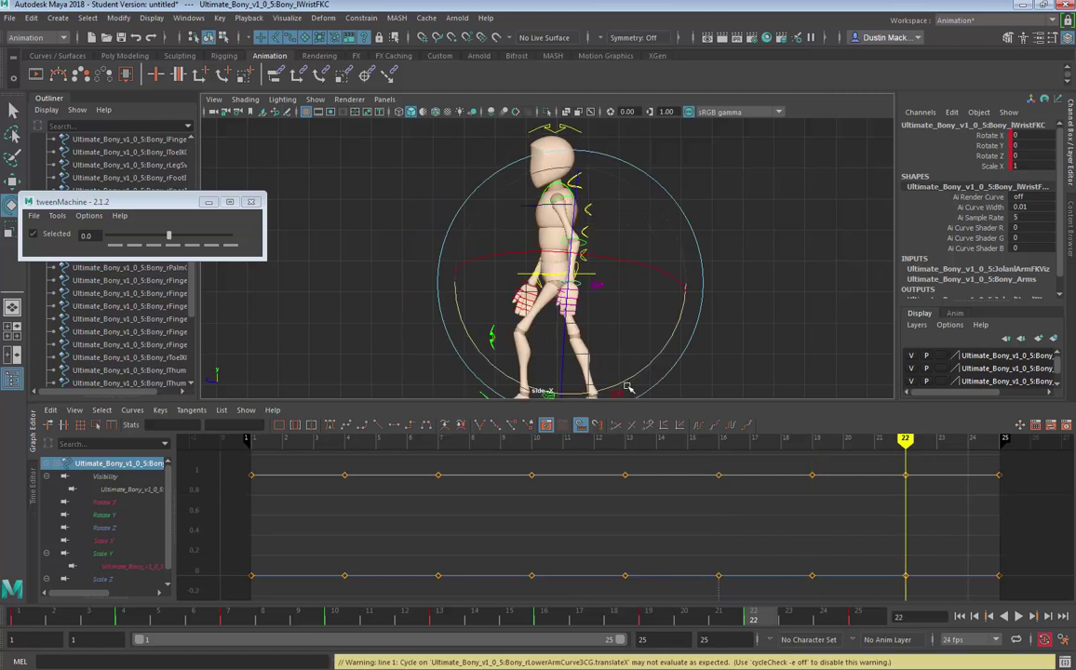
Step: Rotate the left wrist to -2.336 in Y at frame 25 and copy that pose to frame 1
key("period")
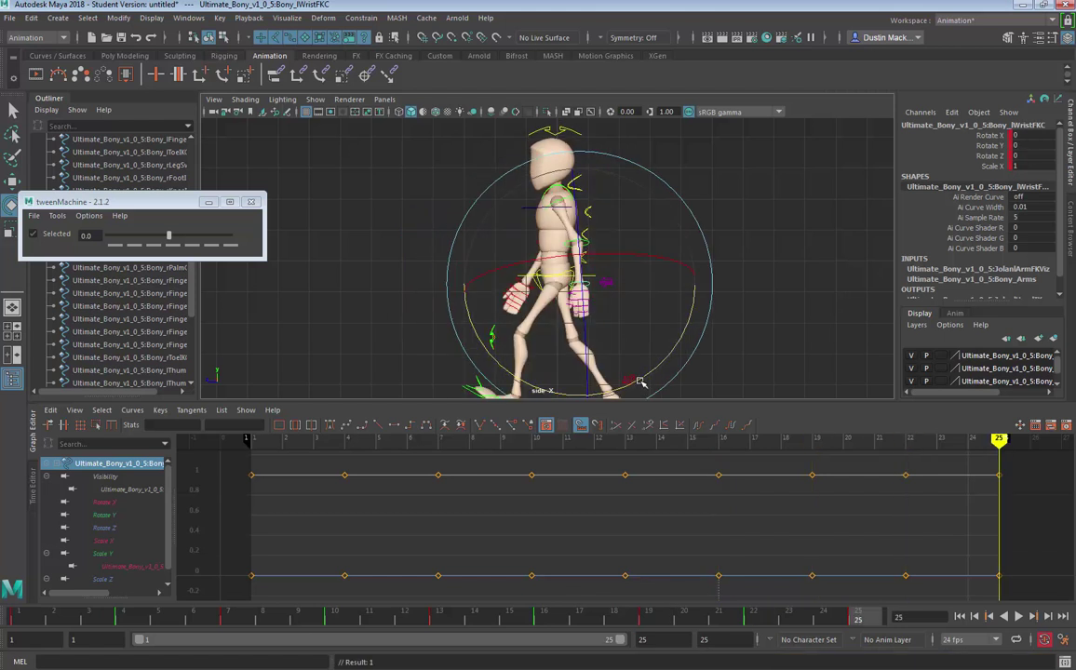
key("period")
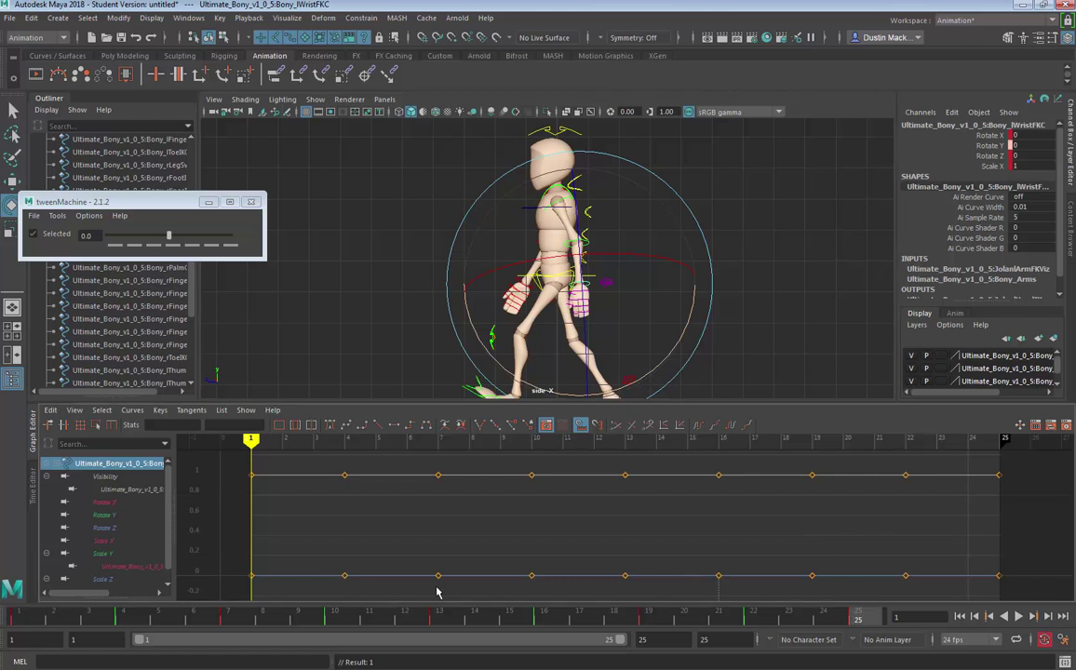
key("comma")
left_click(13, 618)
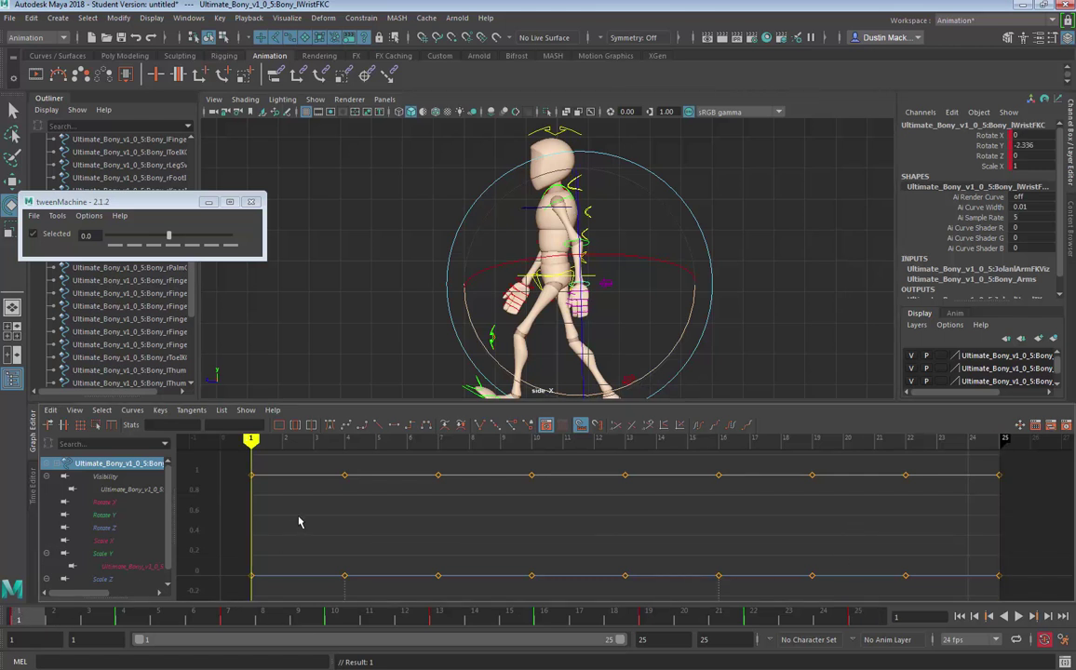
Step: Rotate the left wrist in Y to positive values at frames 4, 7 and 10, and play back the loop
key("period")
key("comma")
key("period")
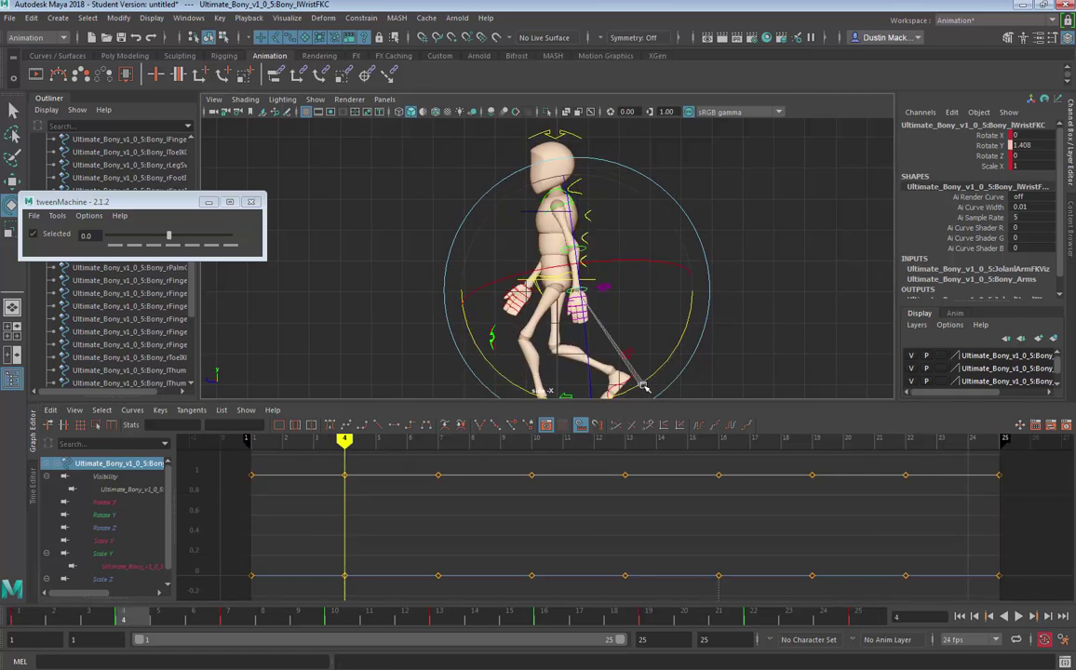
key("period")
key("period")
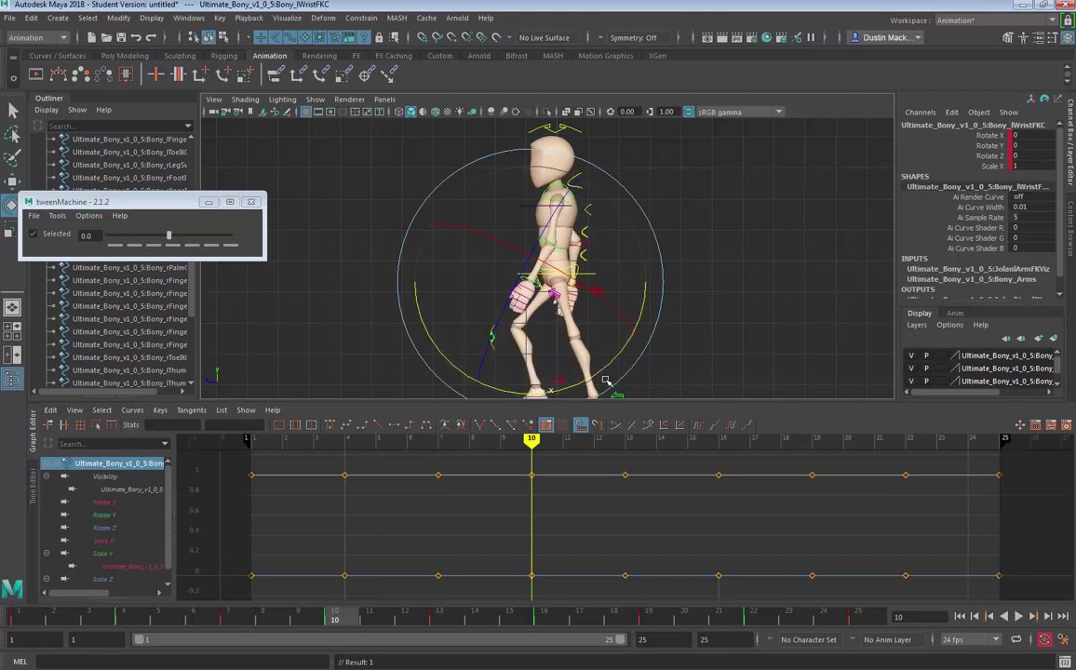
key("period")
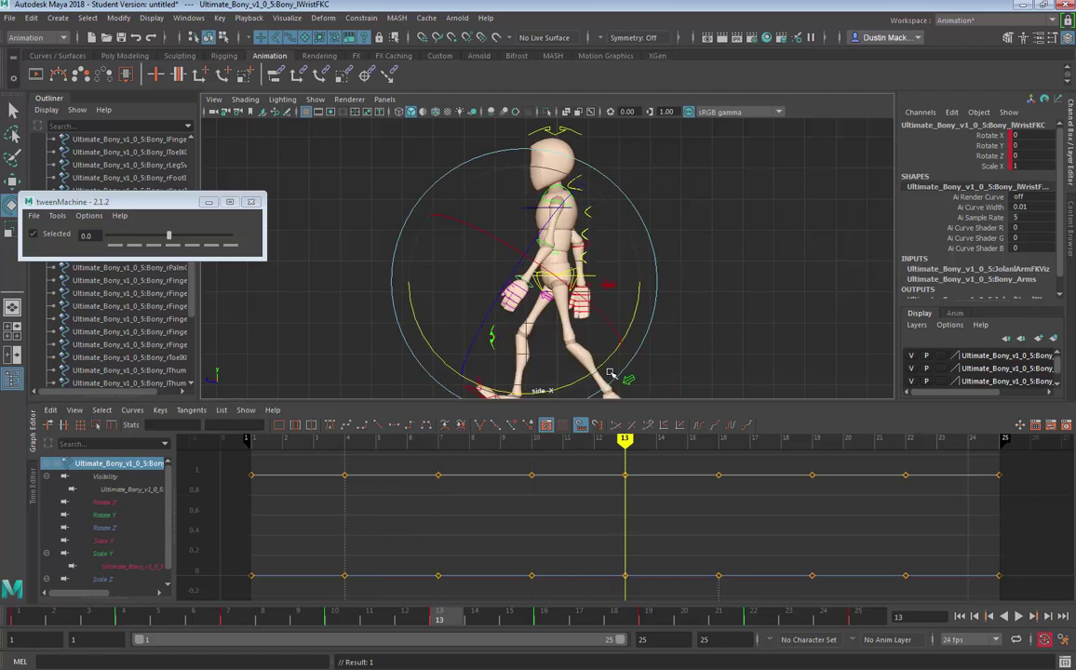
key("period")
key("period")
key("alt+v")
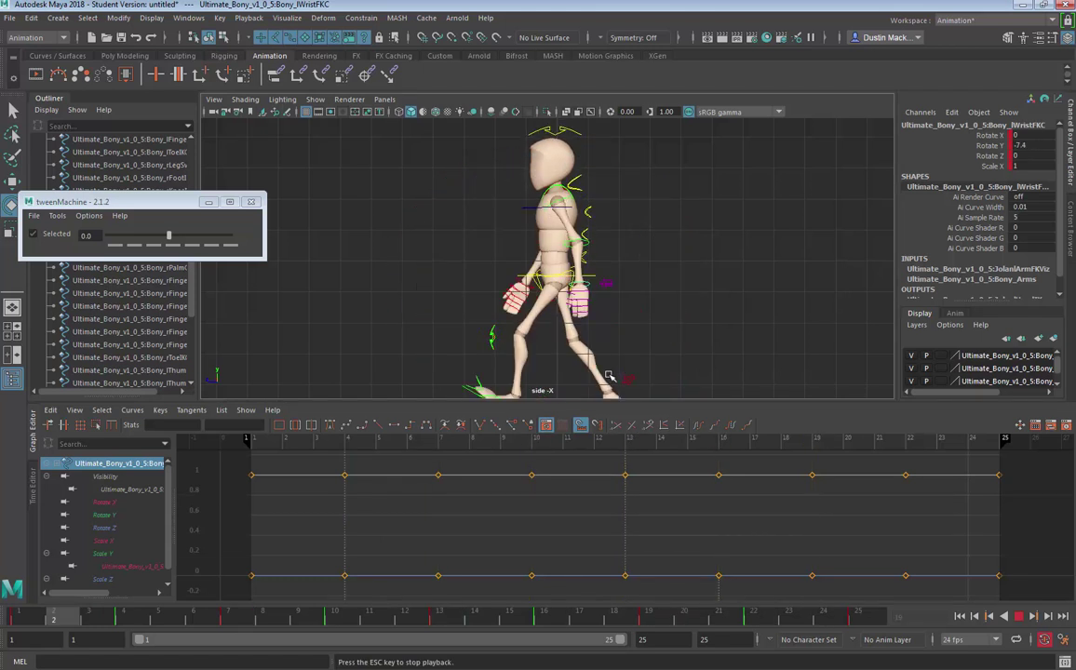